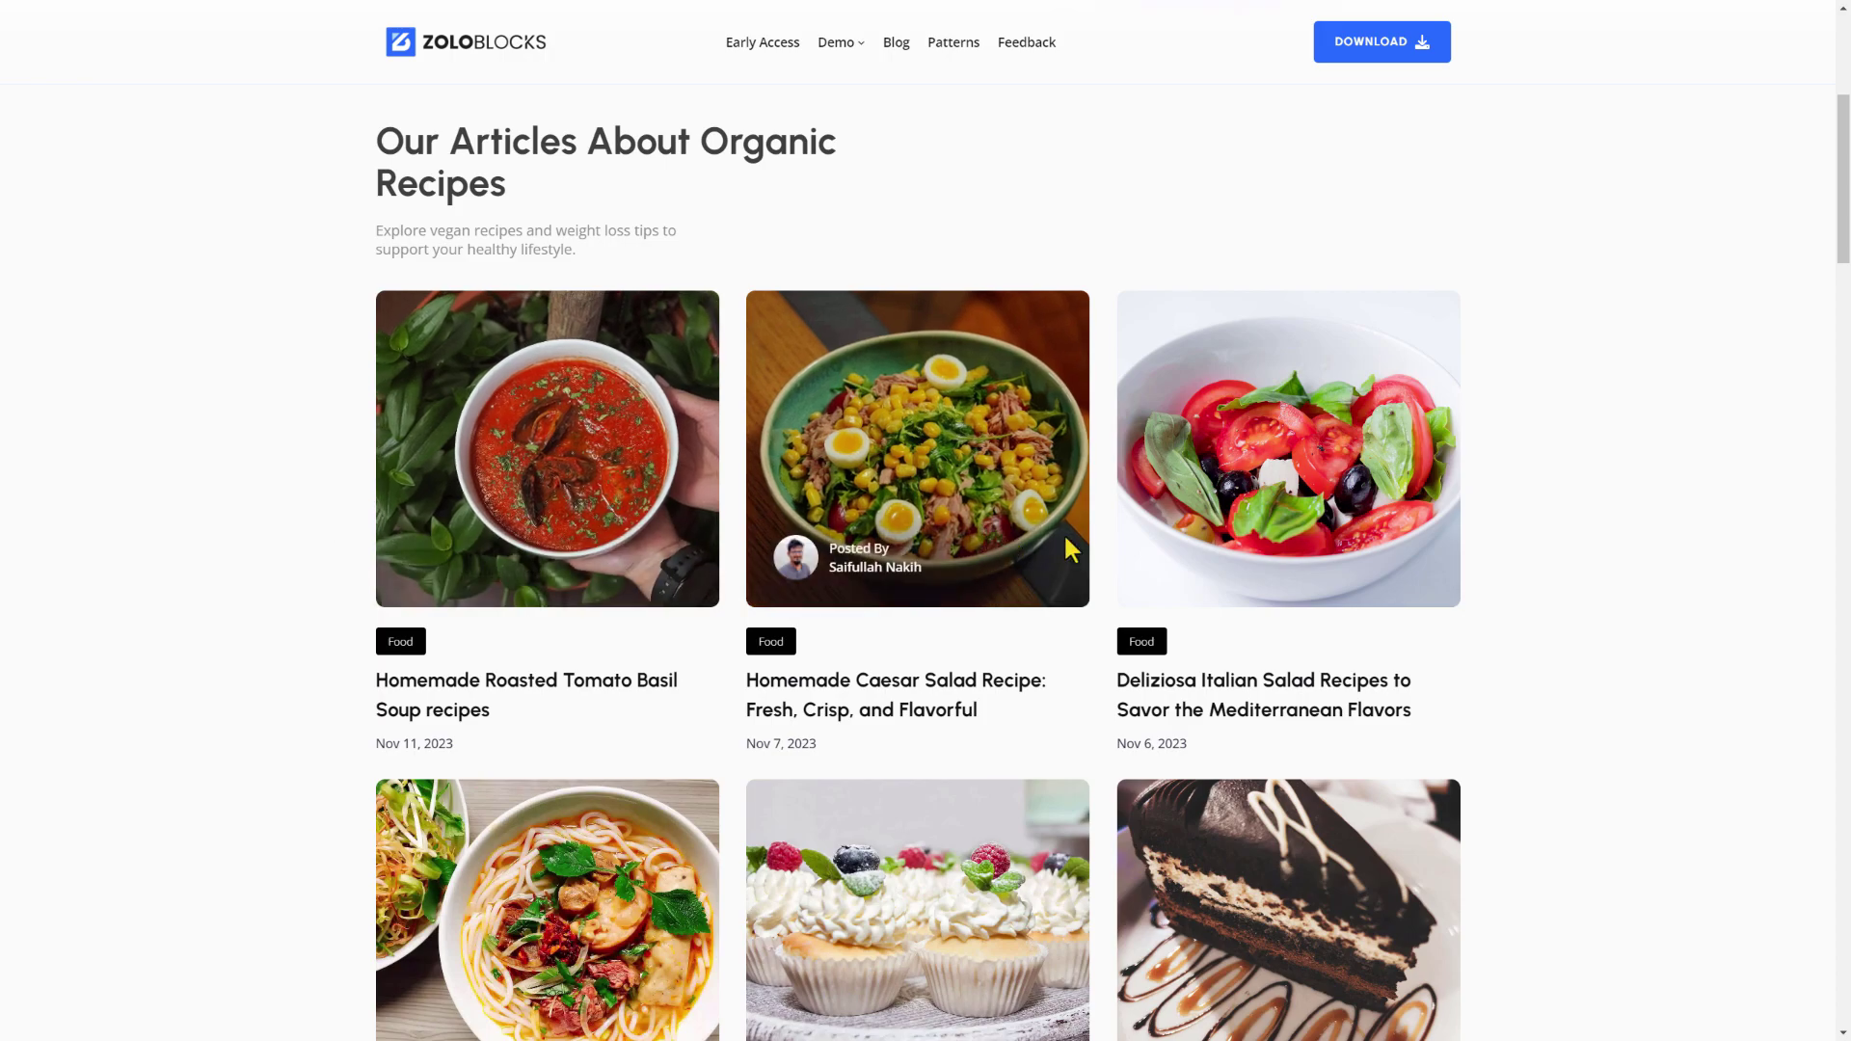
Insert a single-column ZoloBlocks Container block below the page title.
scroll(1731, 536, down, 9)
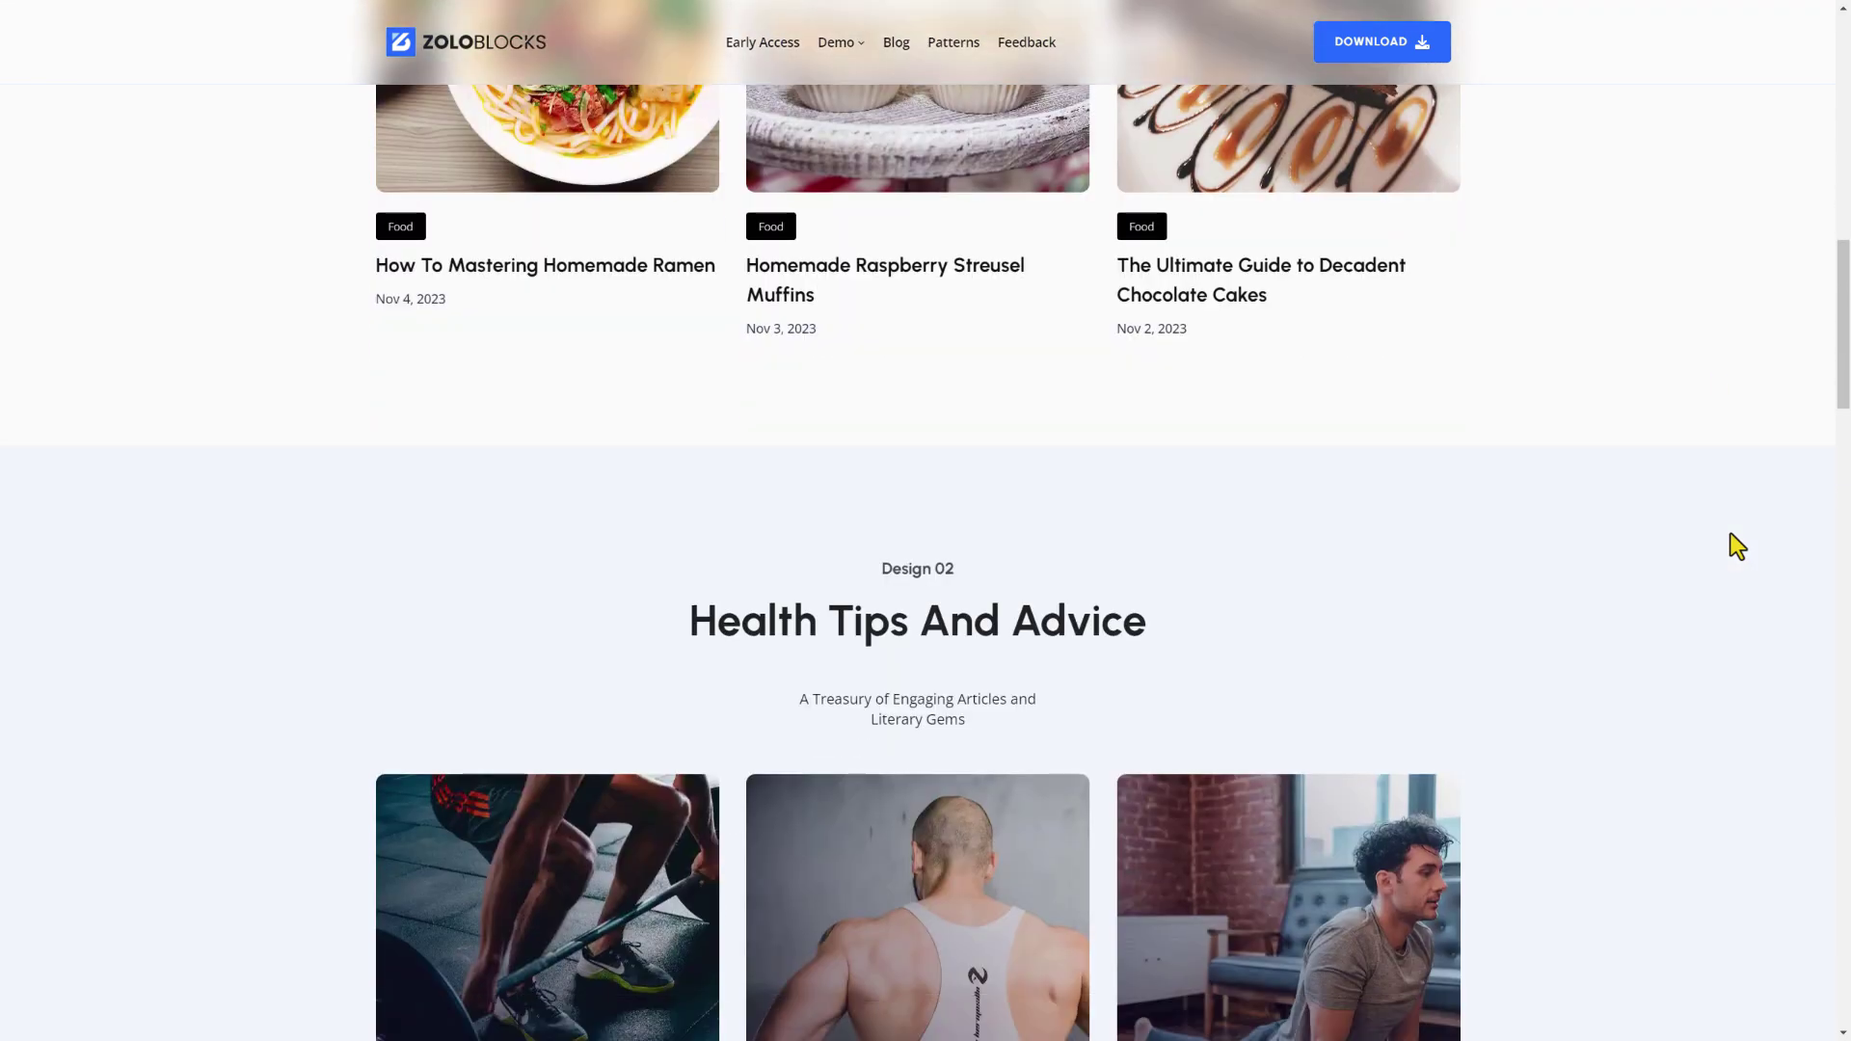
scroll(1731, 536, down, 5)
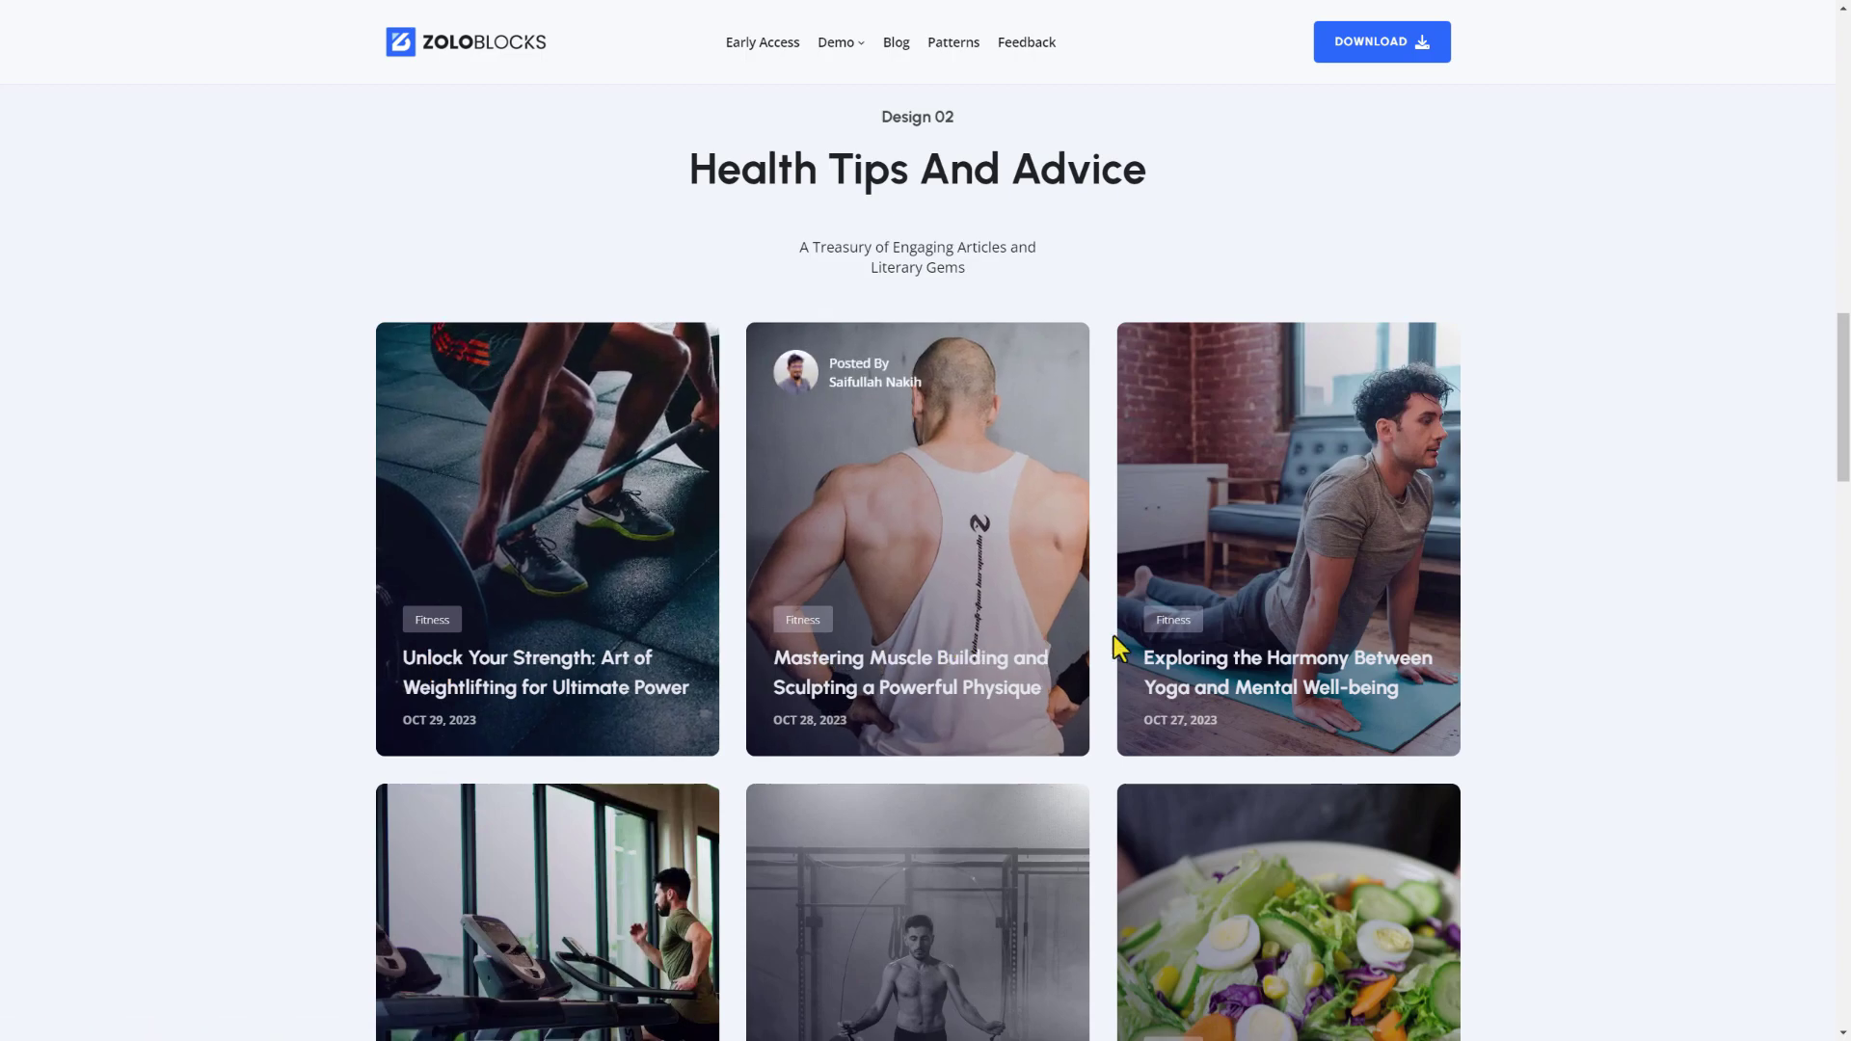
scroll(1589, 653, down, 5)
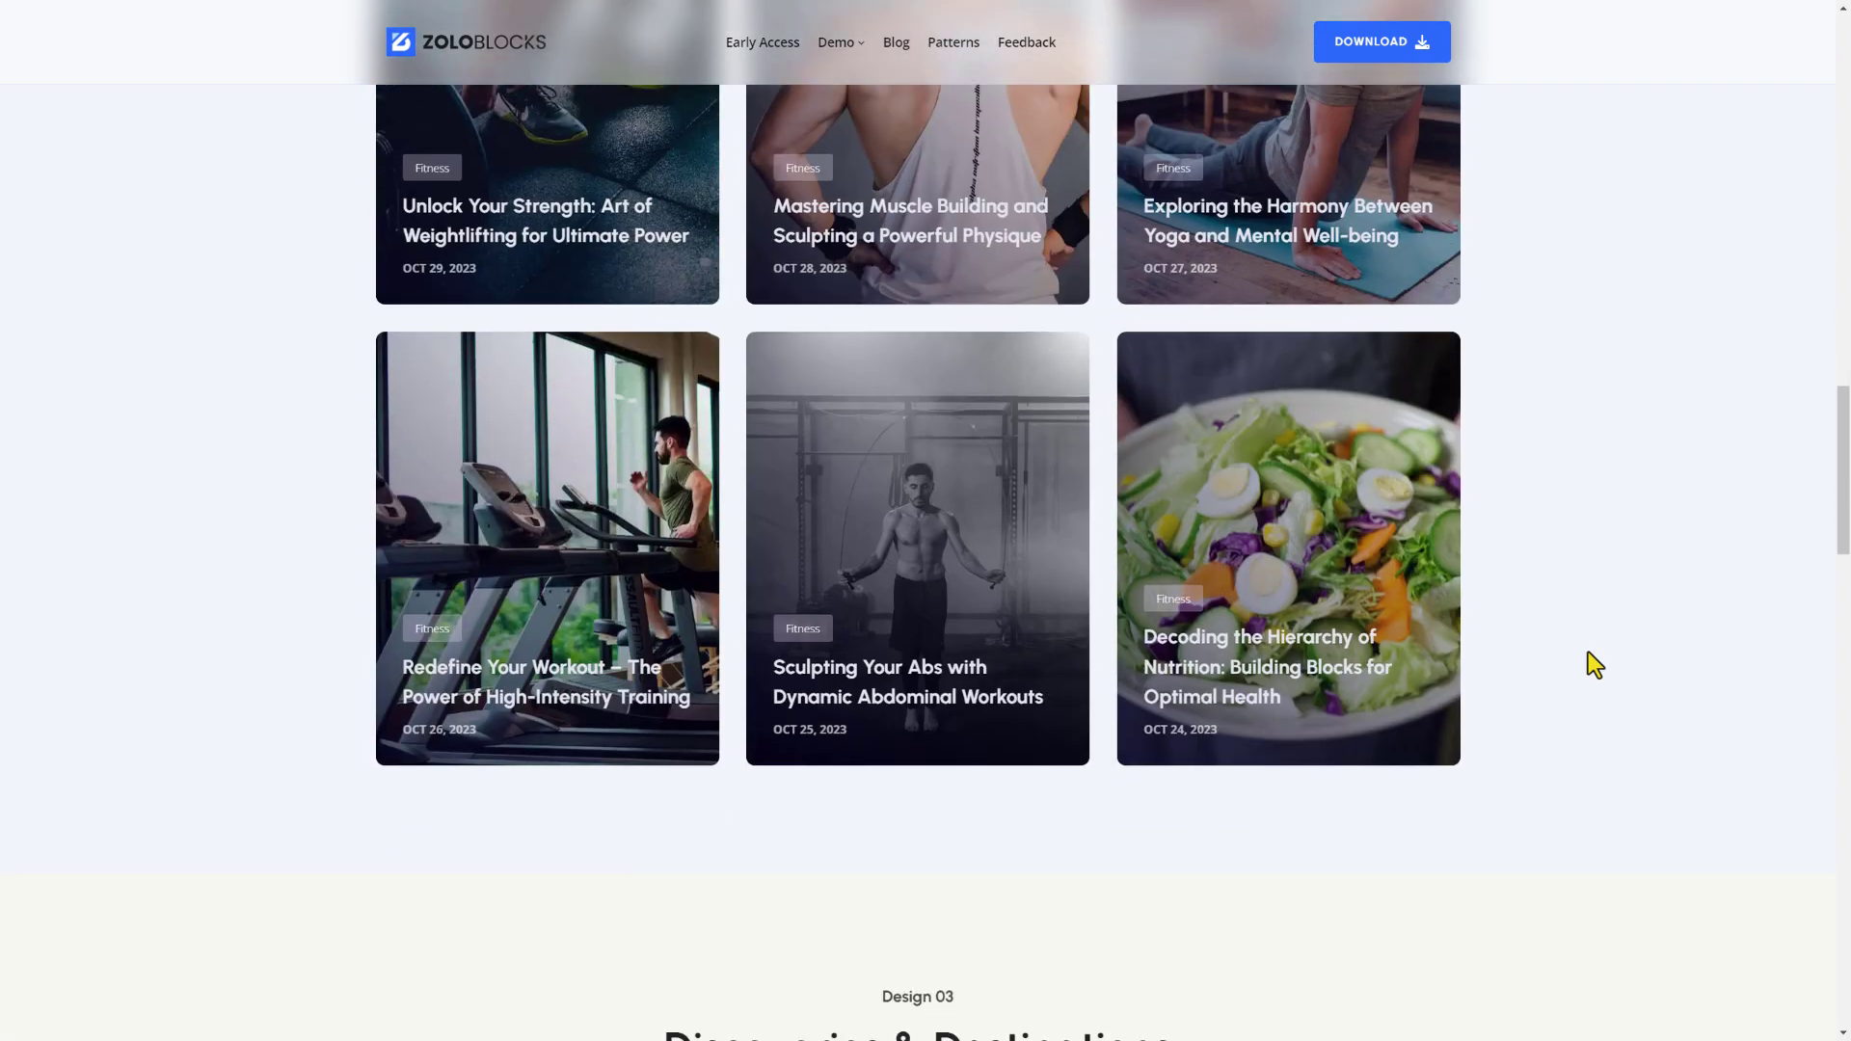
scroll(1588, 653, down, 18)
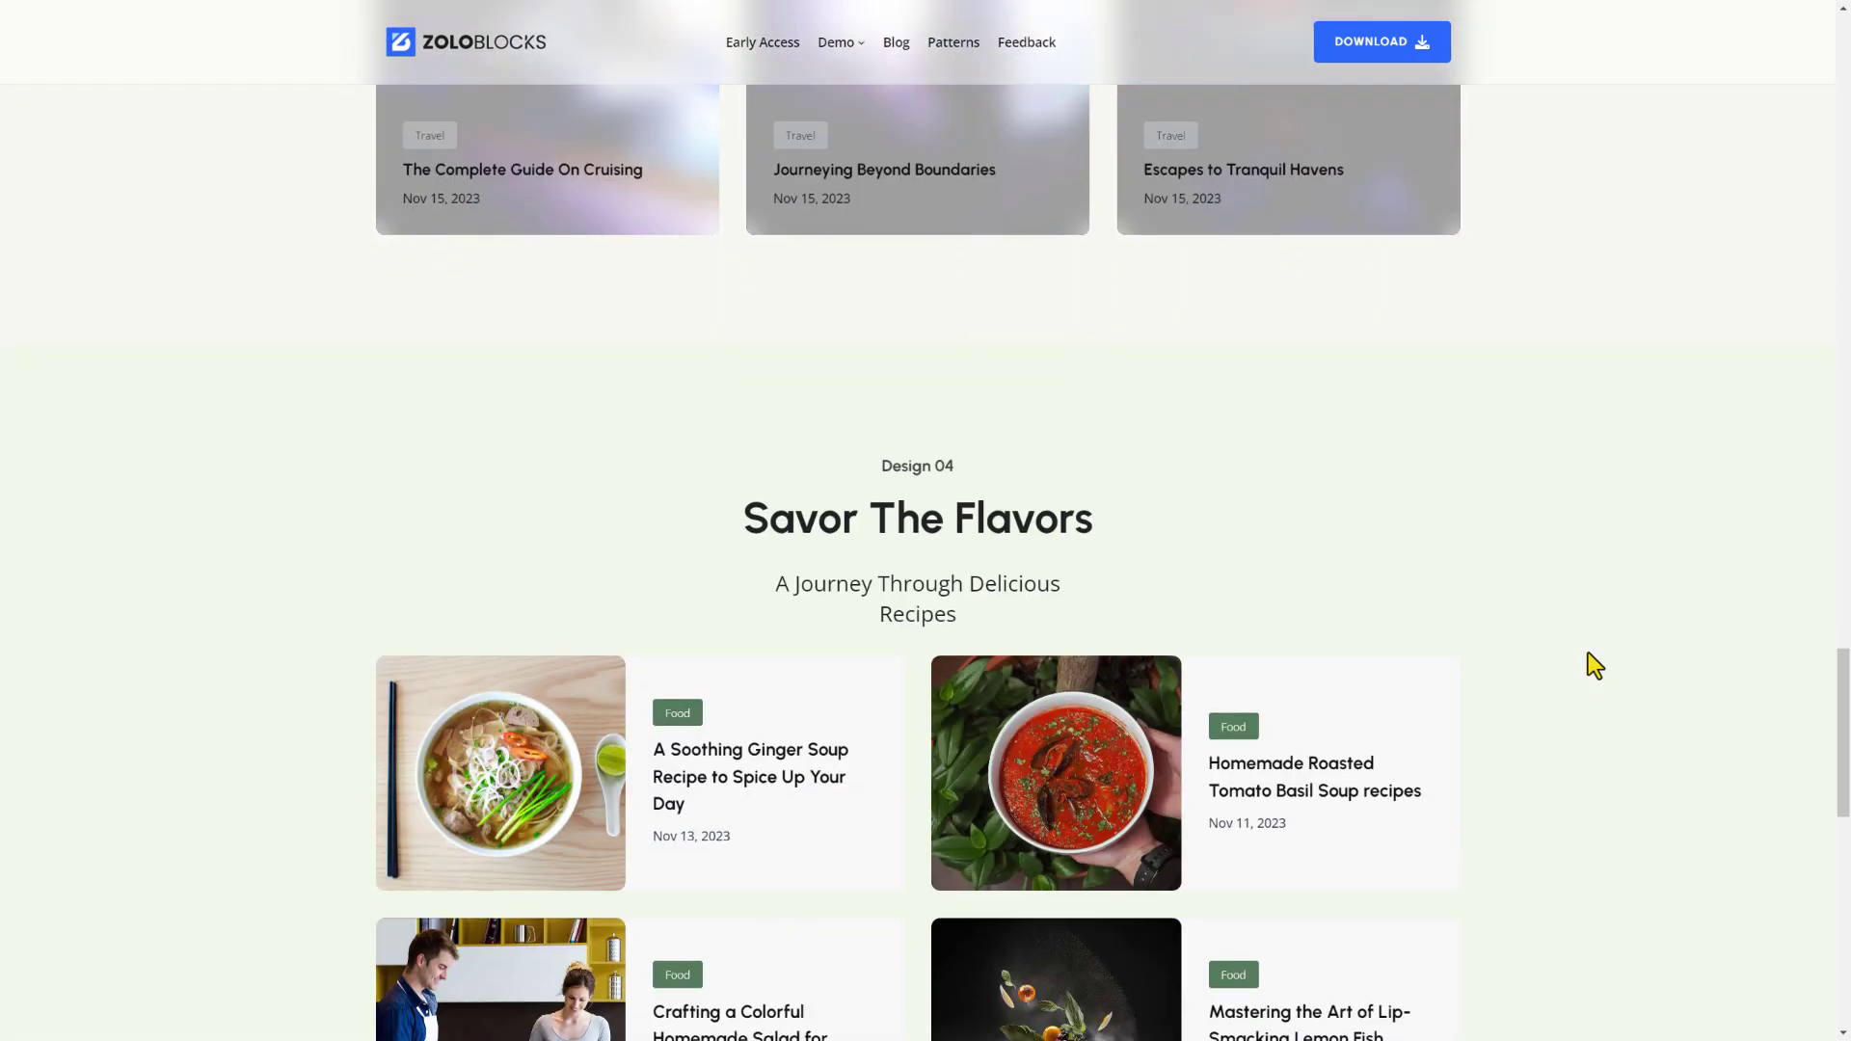
scroll(1588, 652, down, 4)
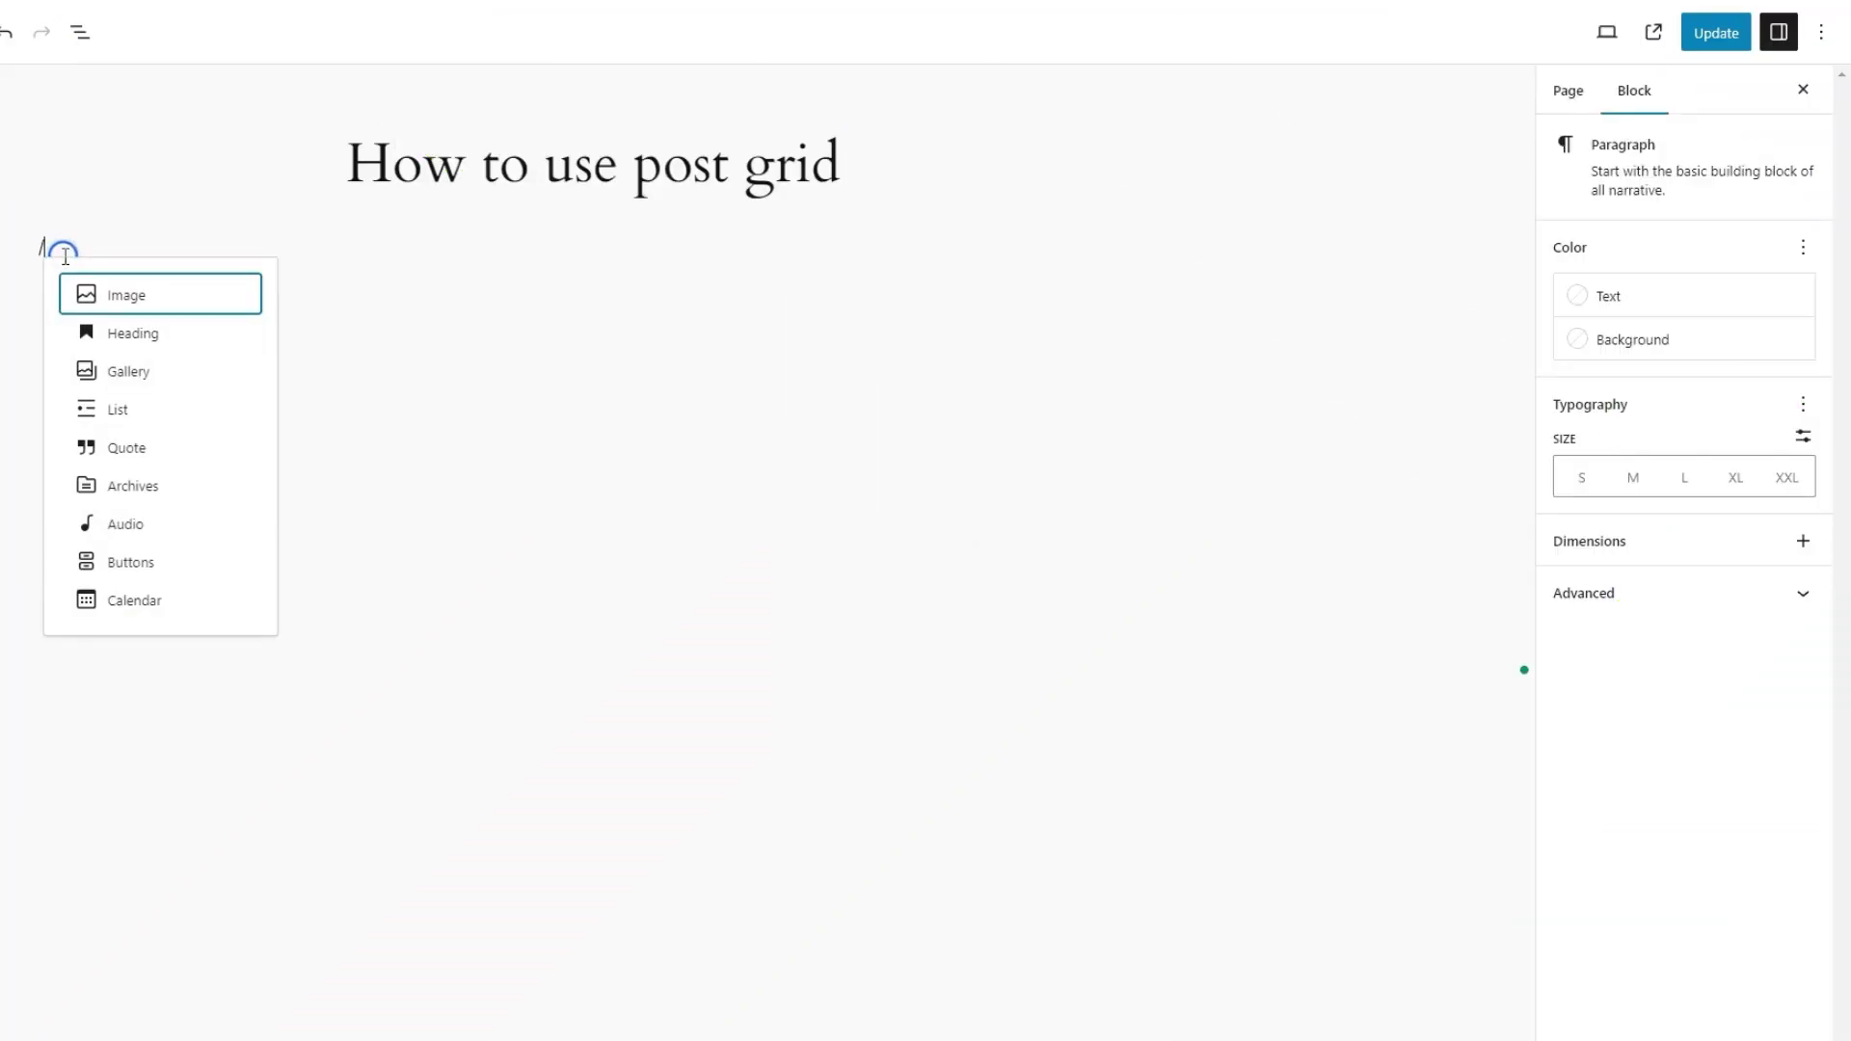
text(conta)
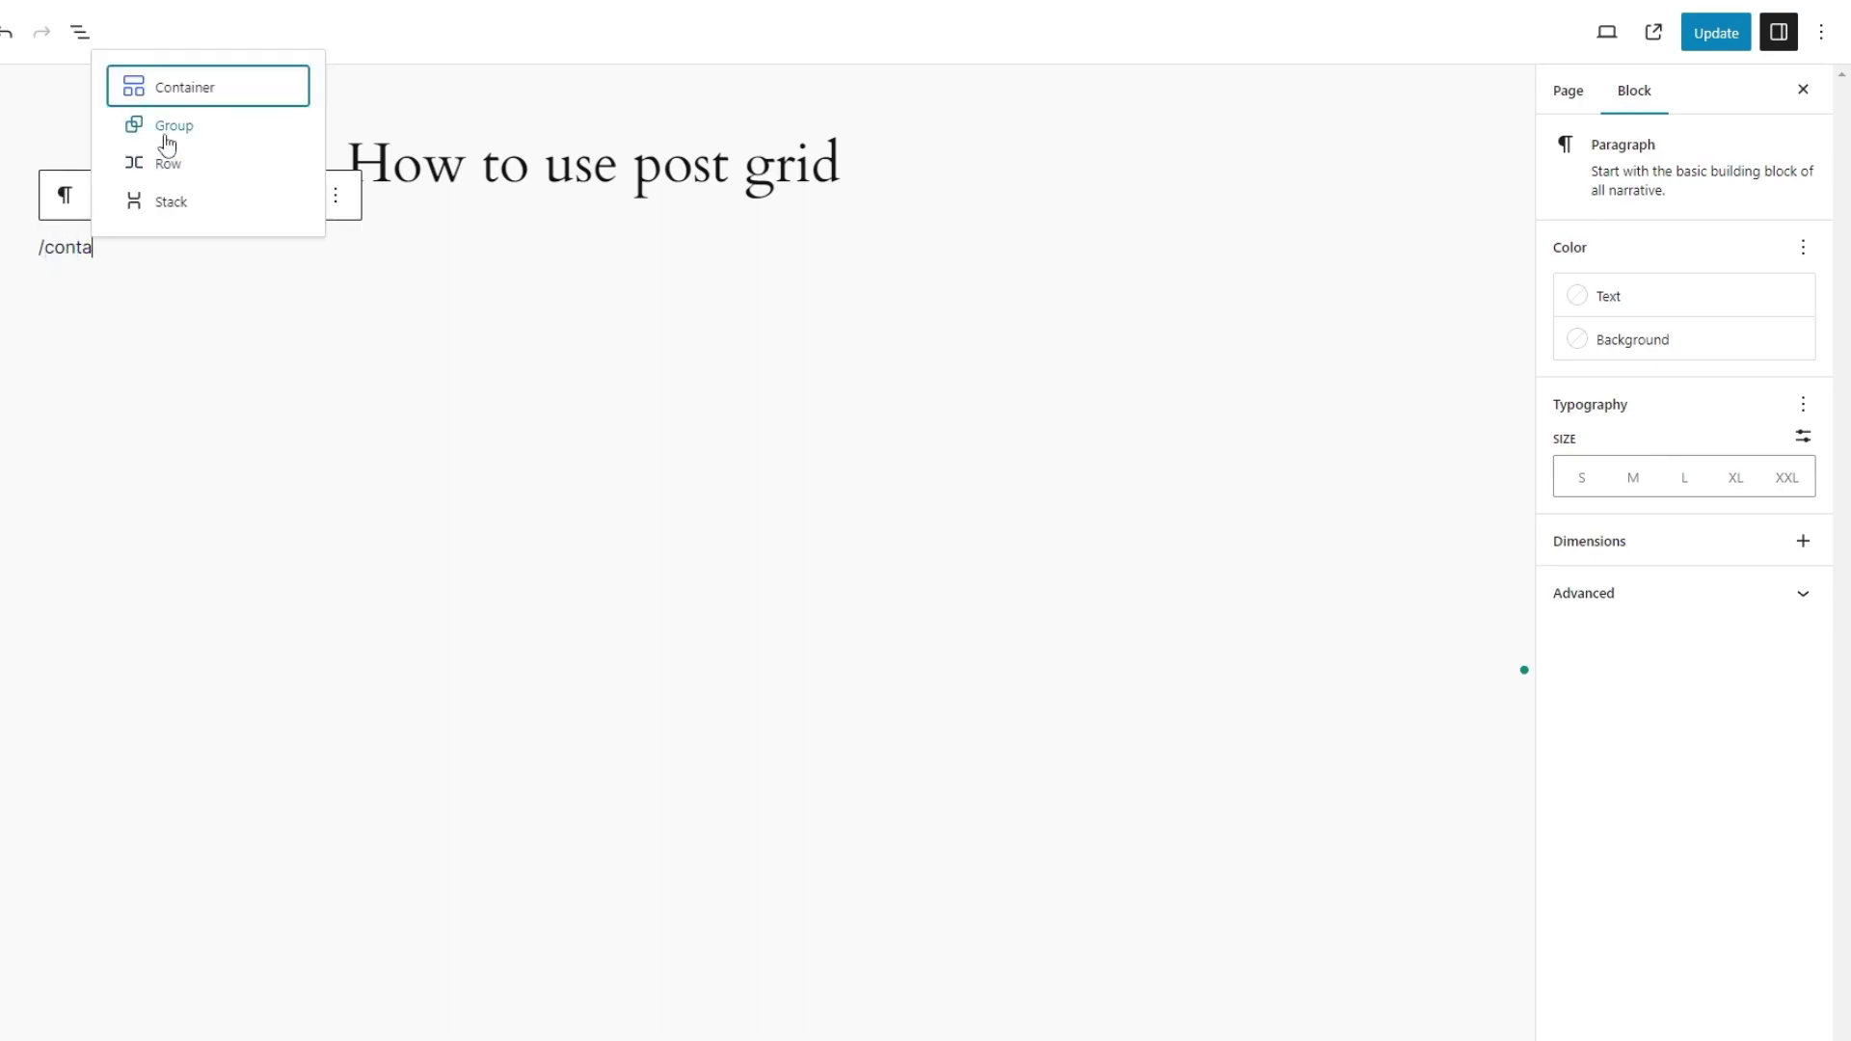
click(183, 98)
click(414, 396)
Unlink the container's padding and set top and bottom padding to 70 px.
click(1784, 252)
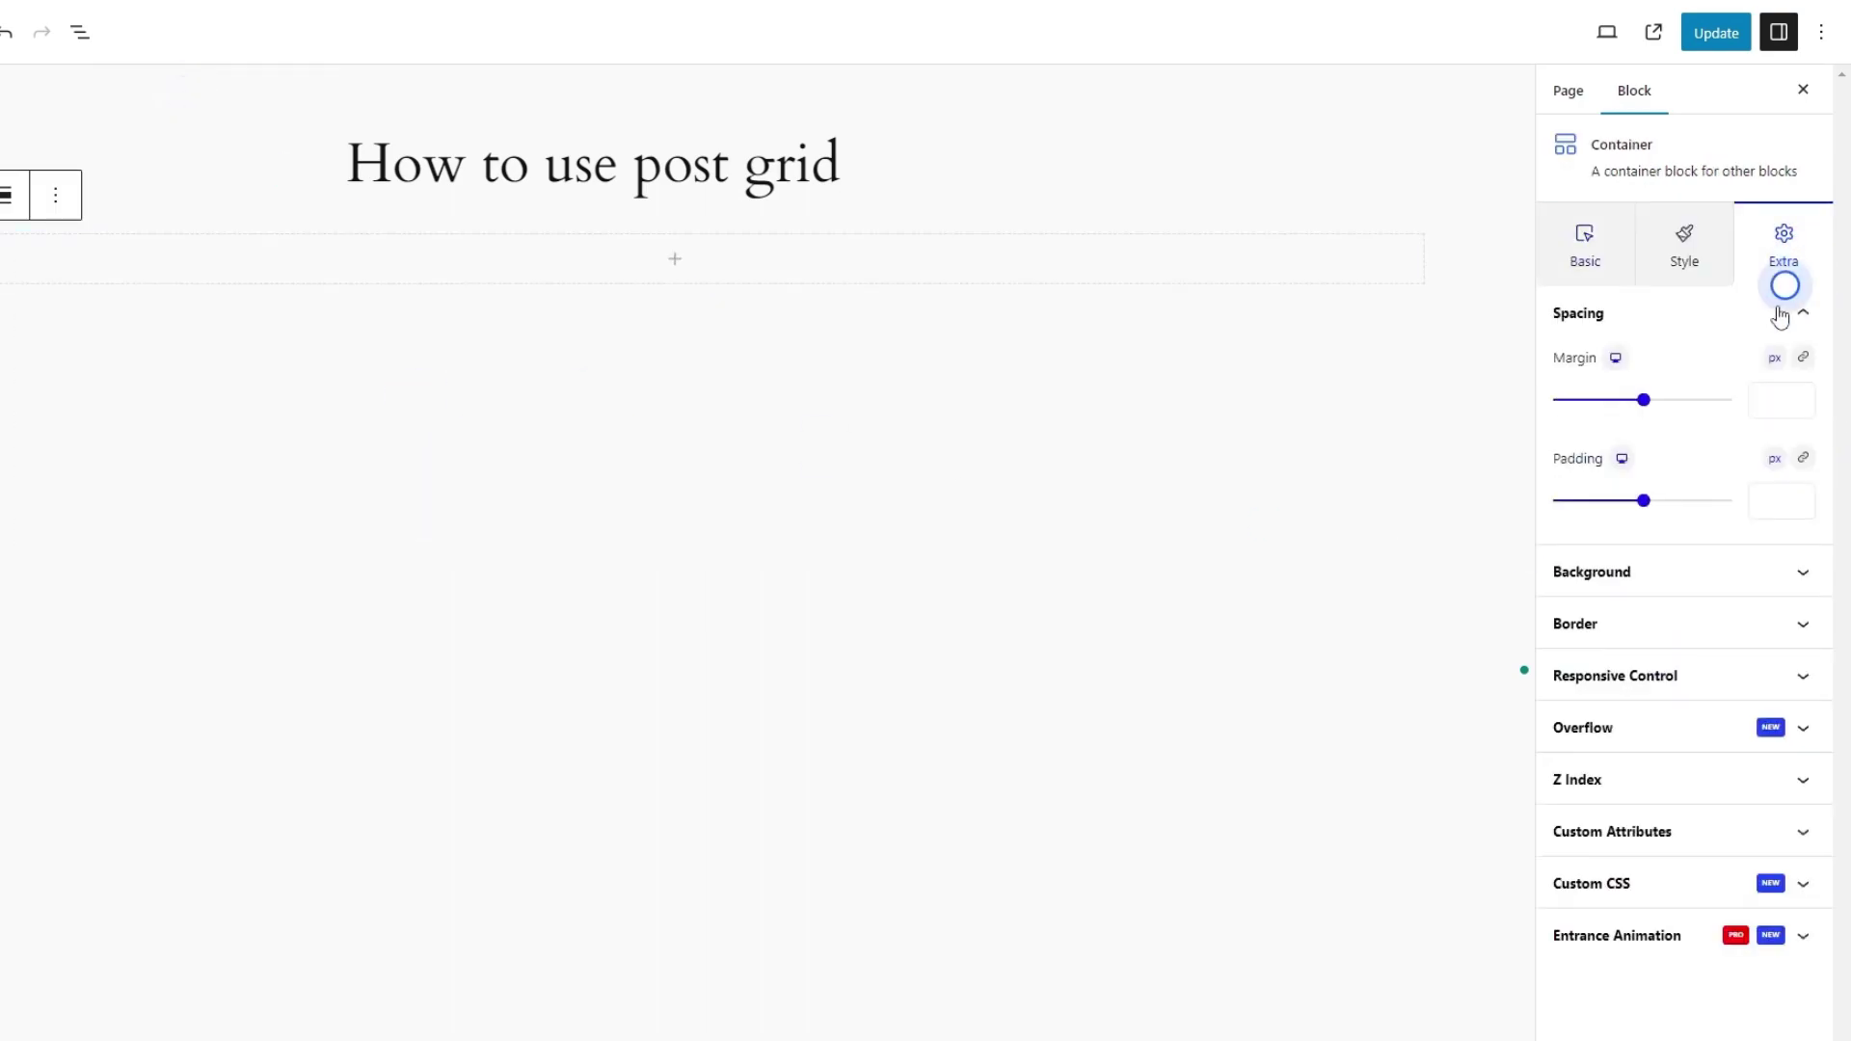
click(1804, 460)
click(1574, 495)
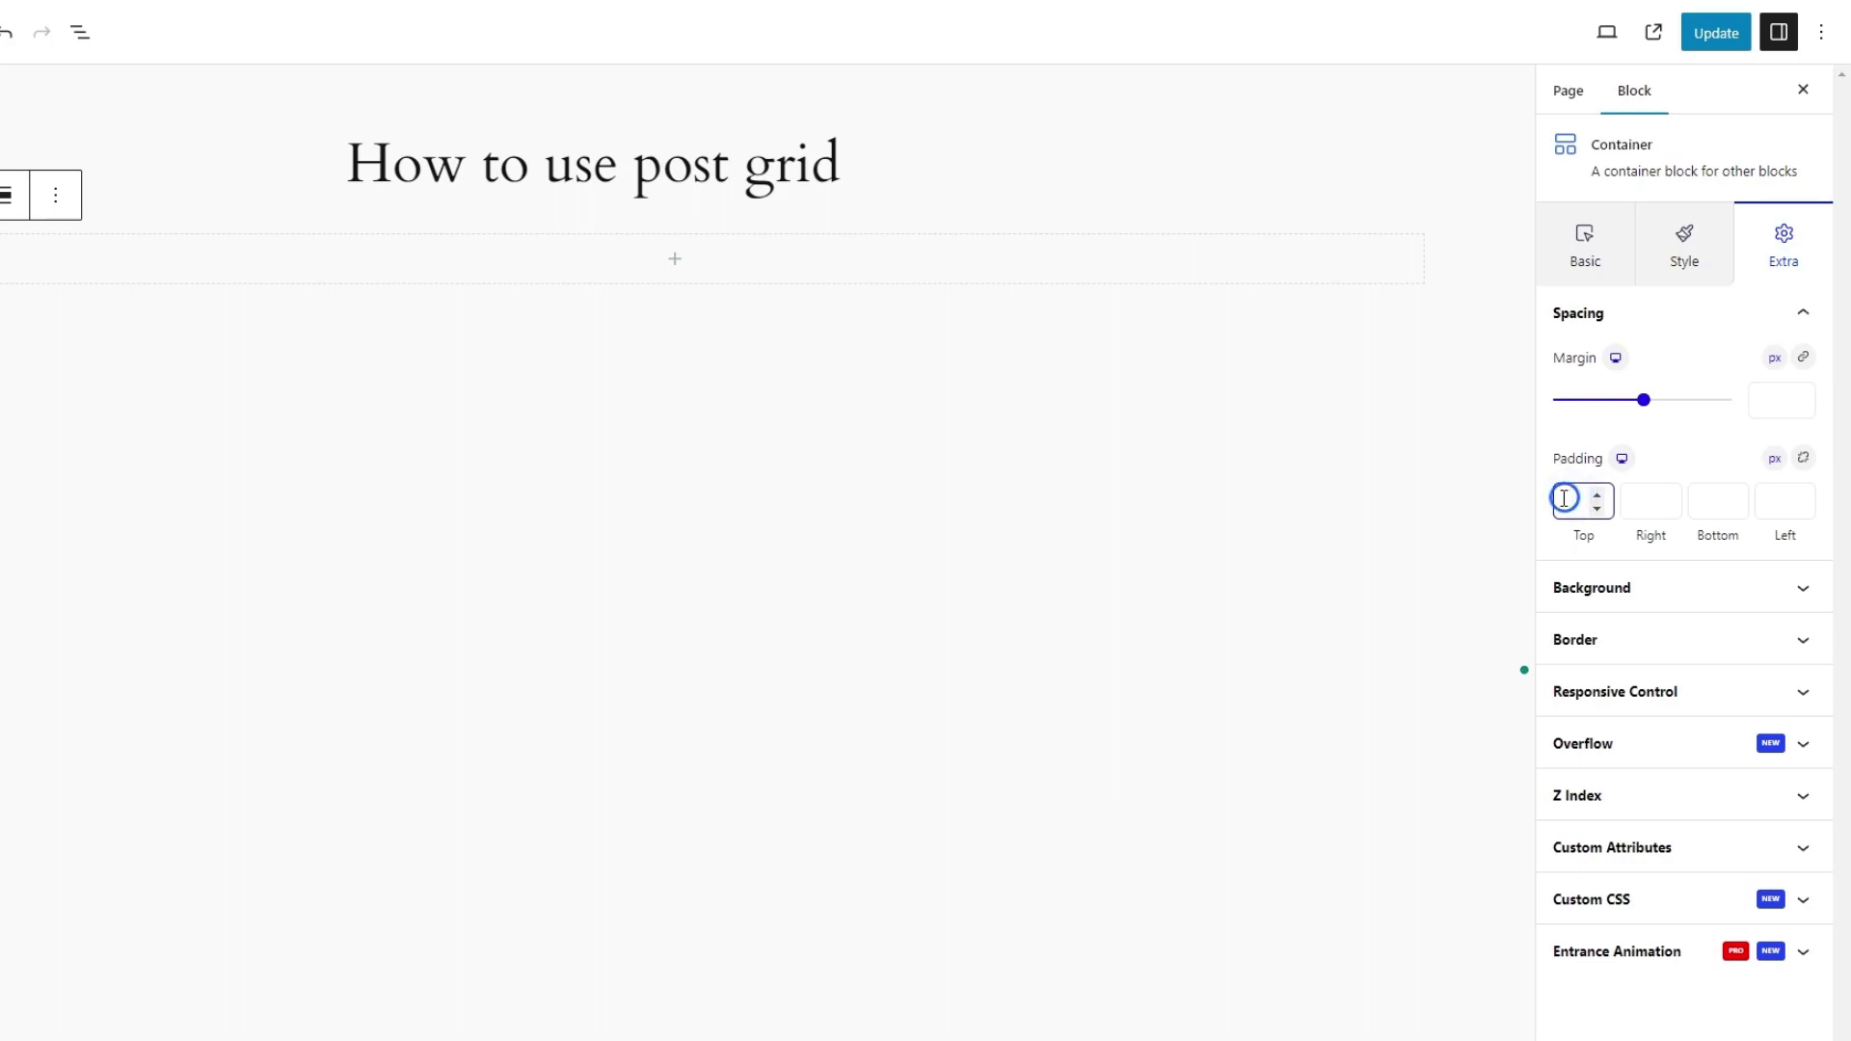
click(1715, 500)
text(70)
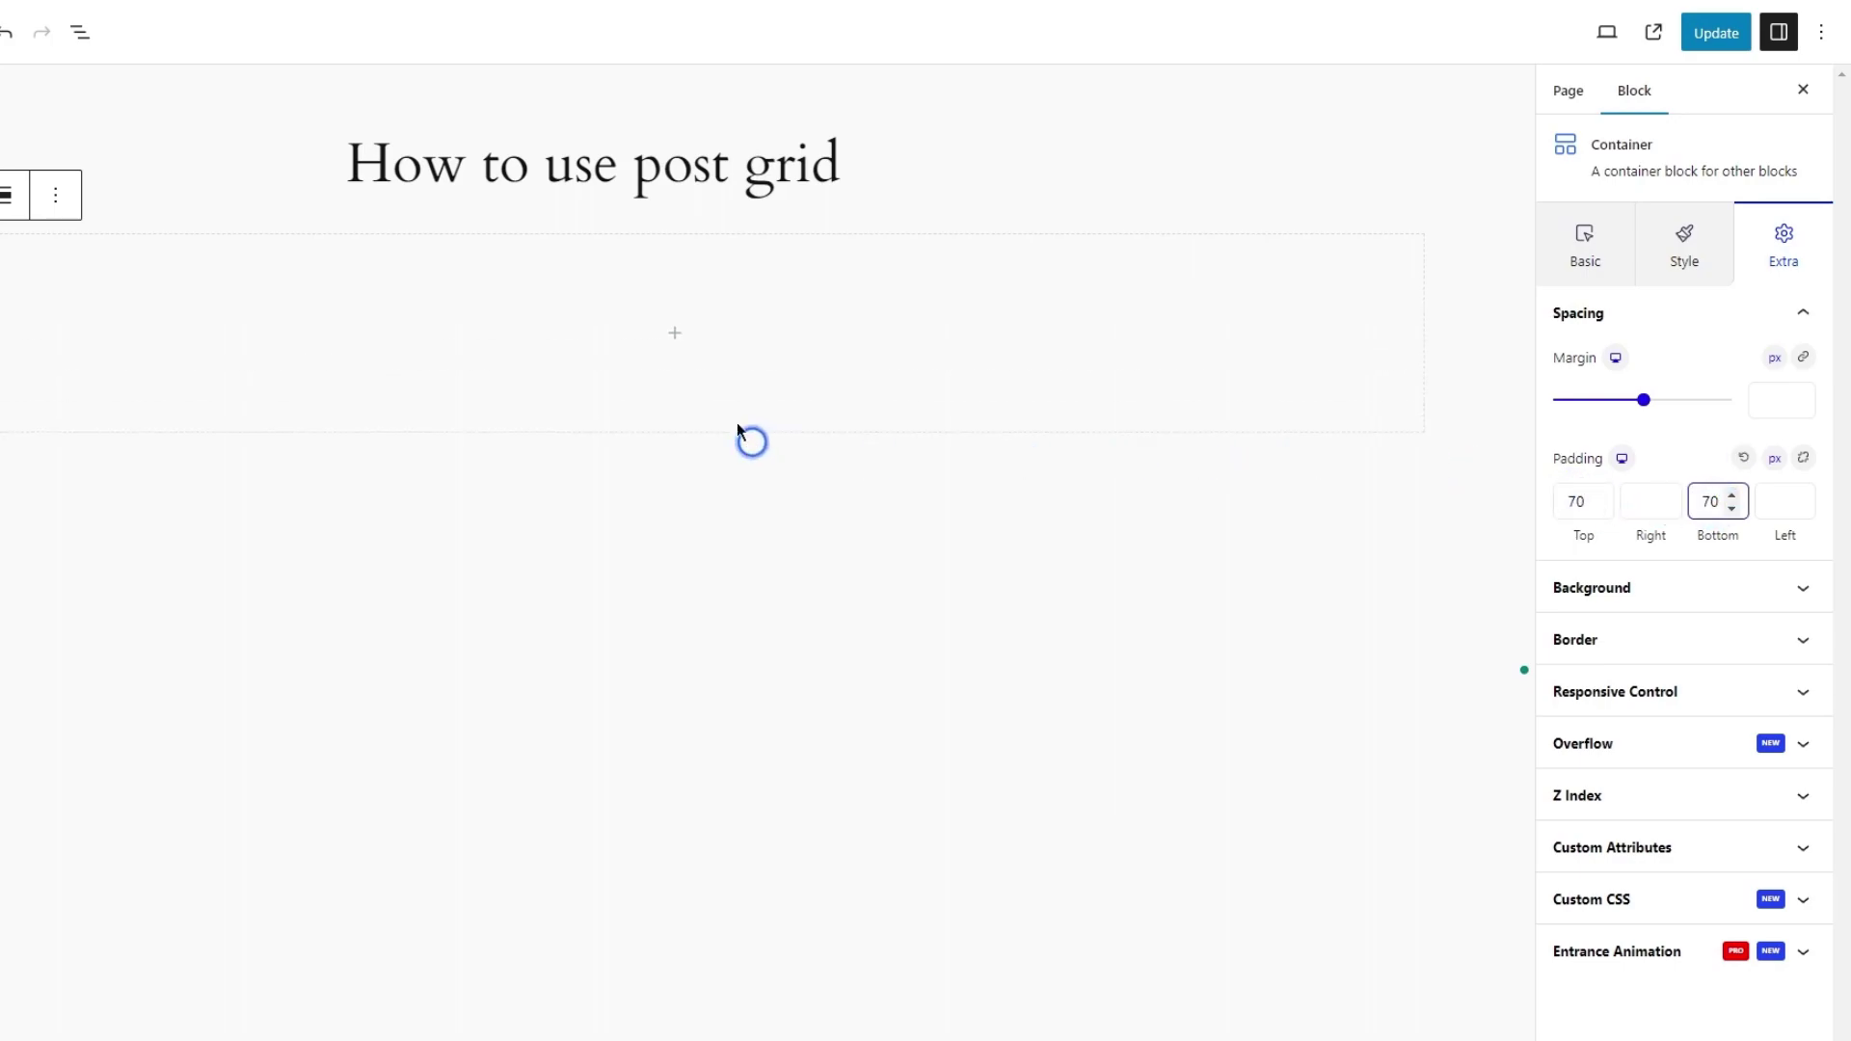
click(679, 340)
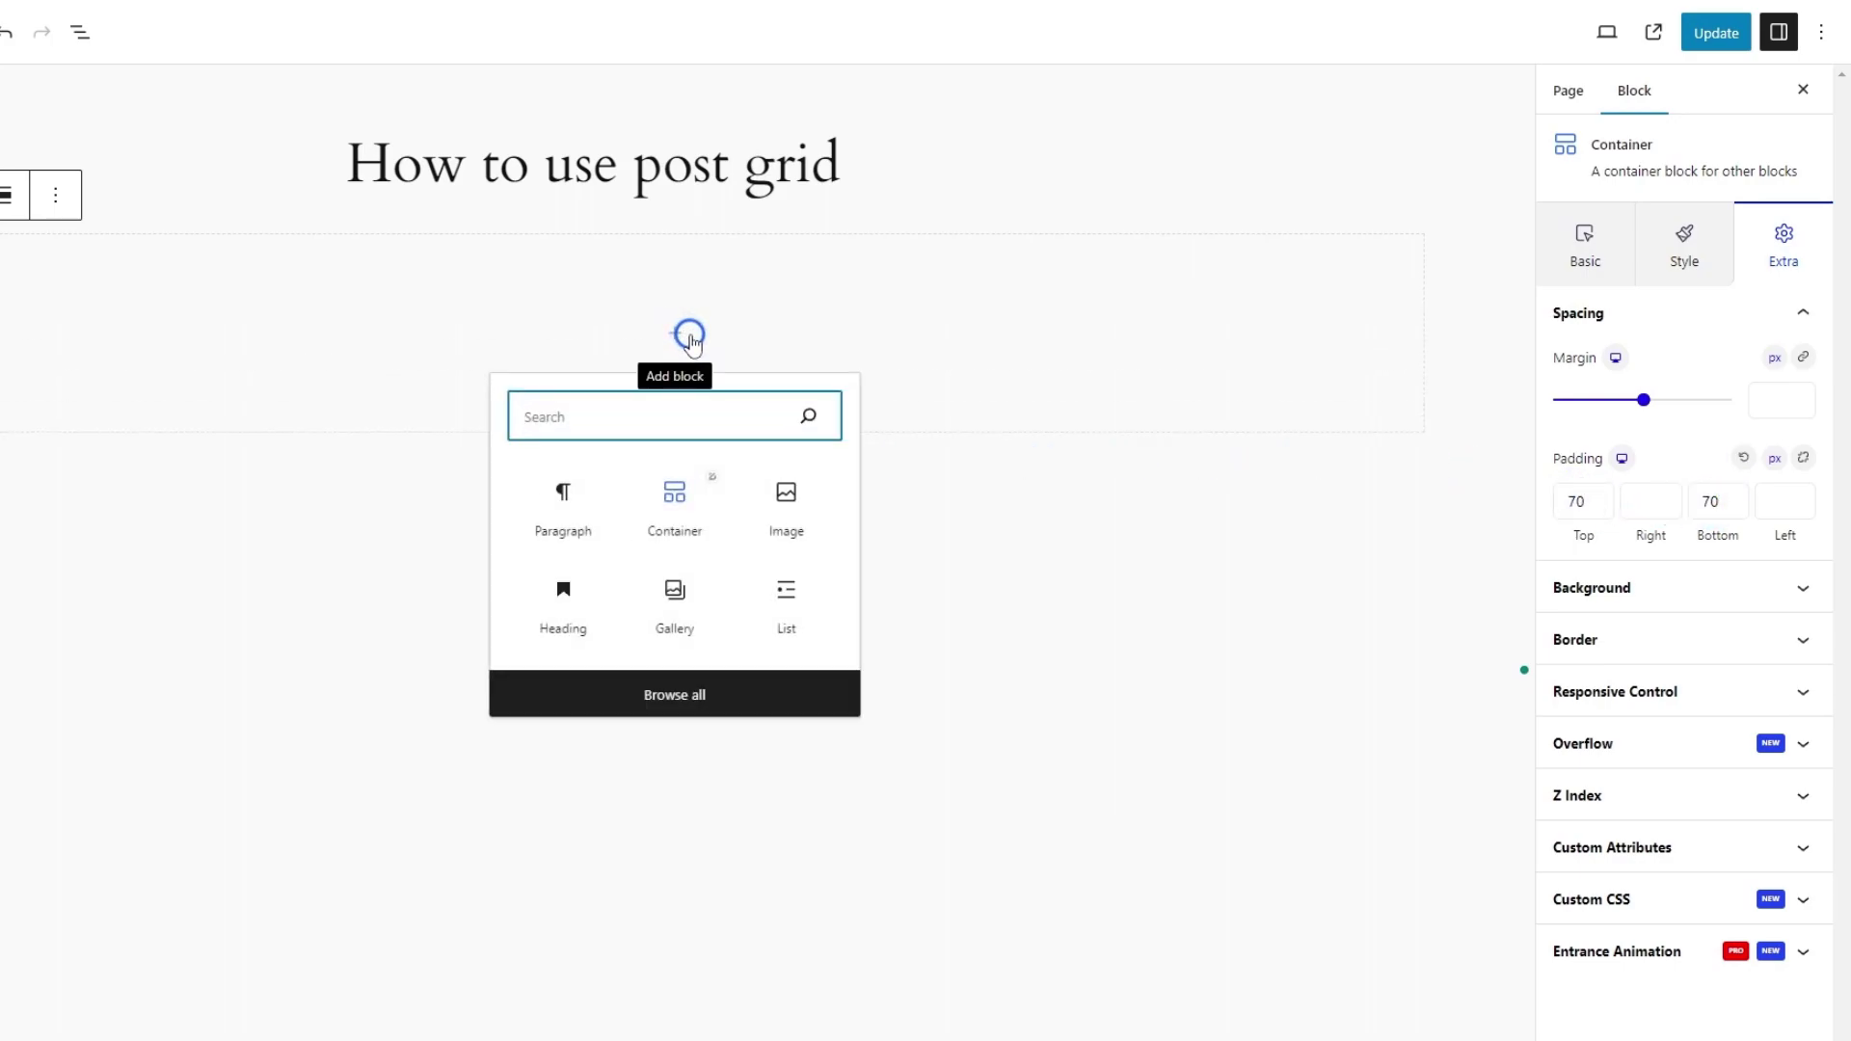
Insert the ZoloBlocks Post Grid block inside the container, showing a three-column grid.
text(pos)
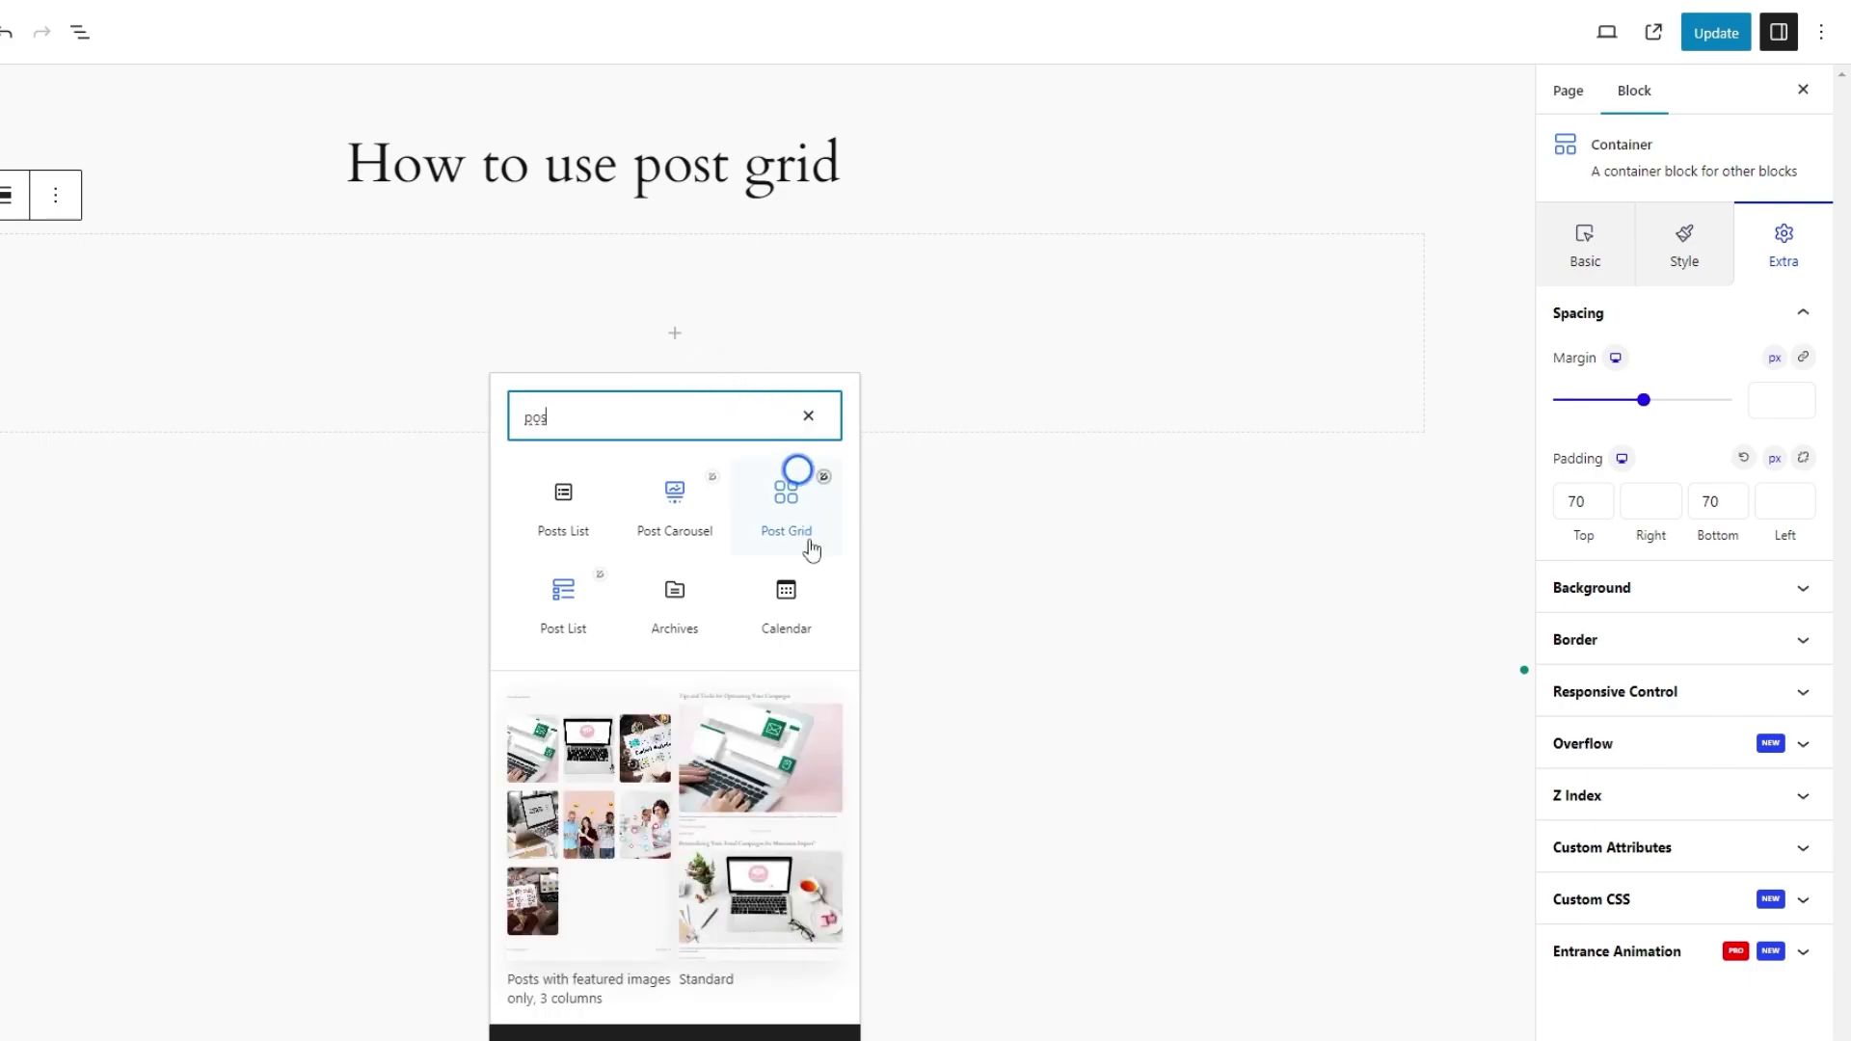
click(794, 520)
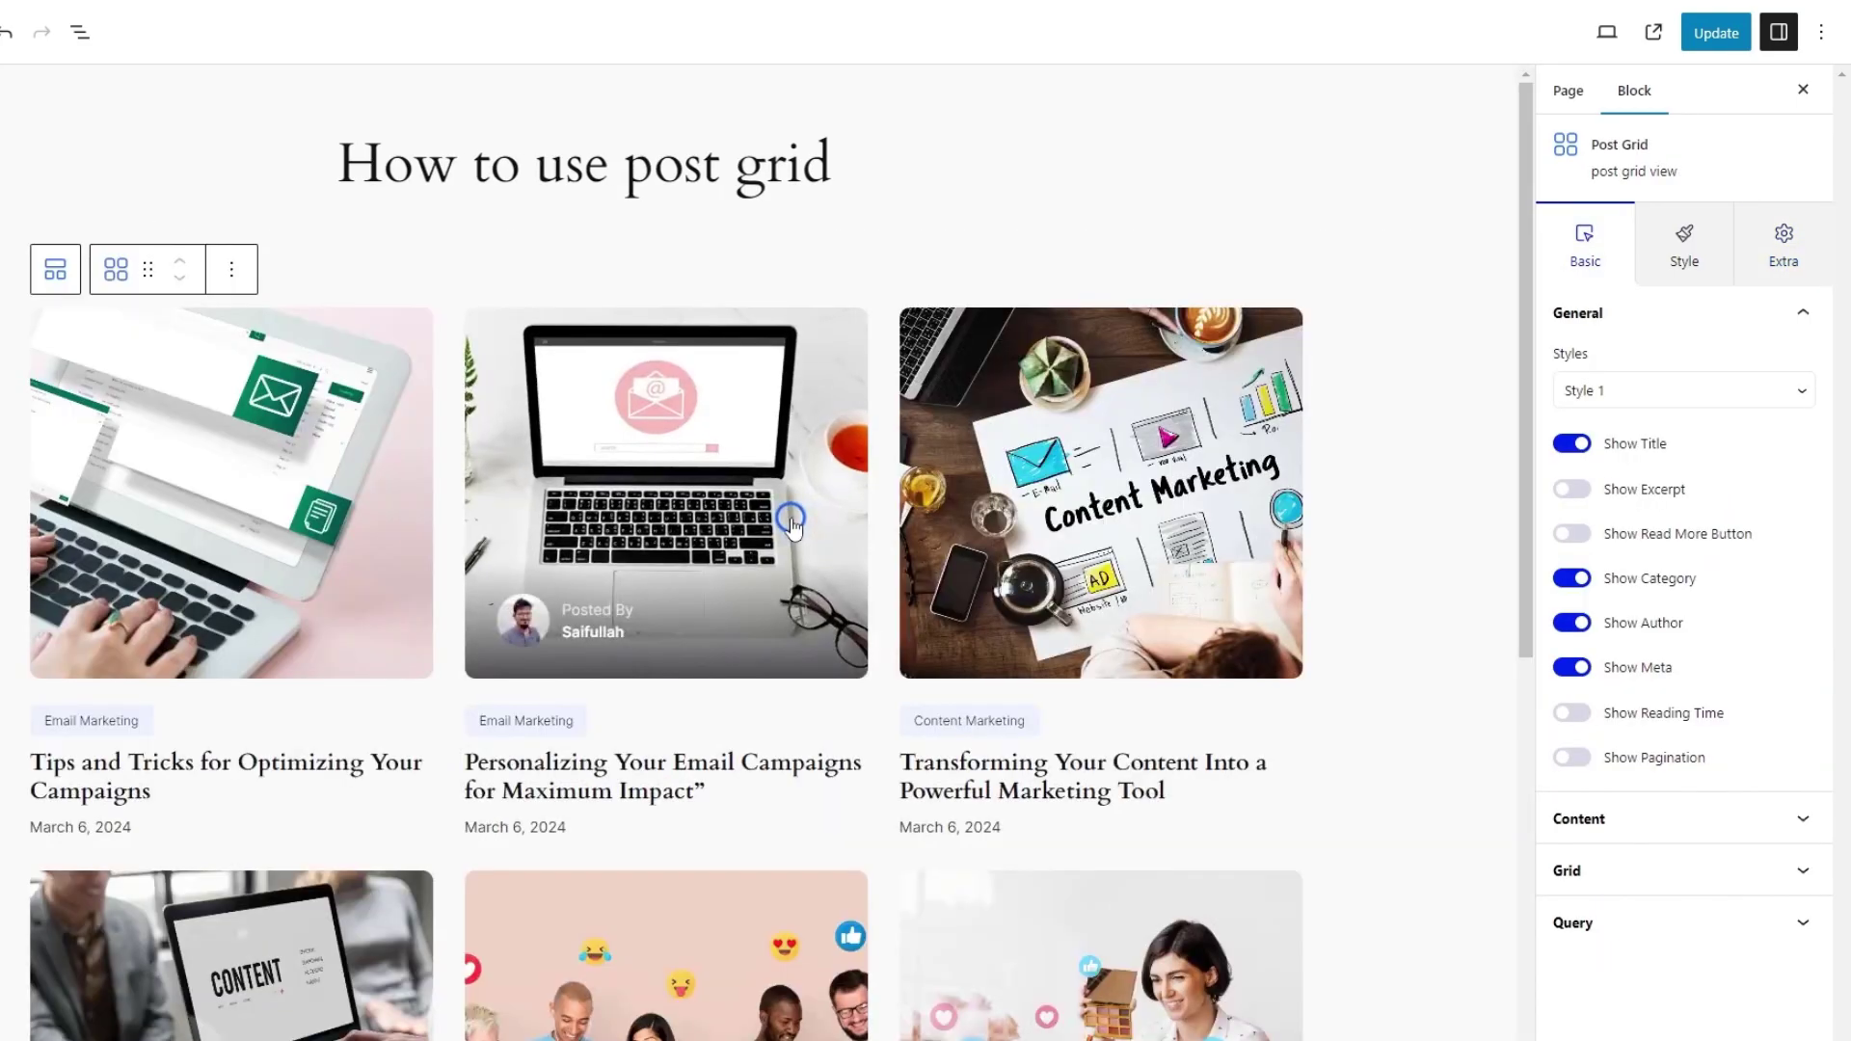
scroll(964, 540, down, 3)
scroll(974, 546, down, 3)
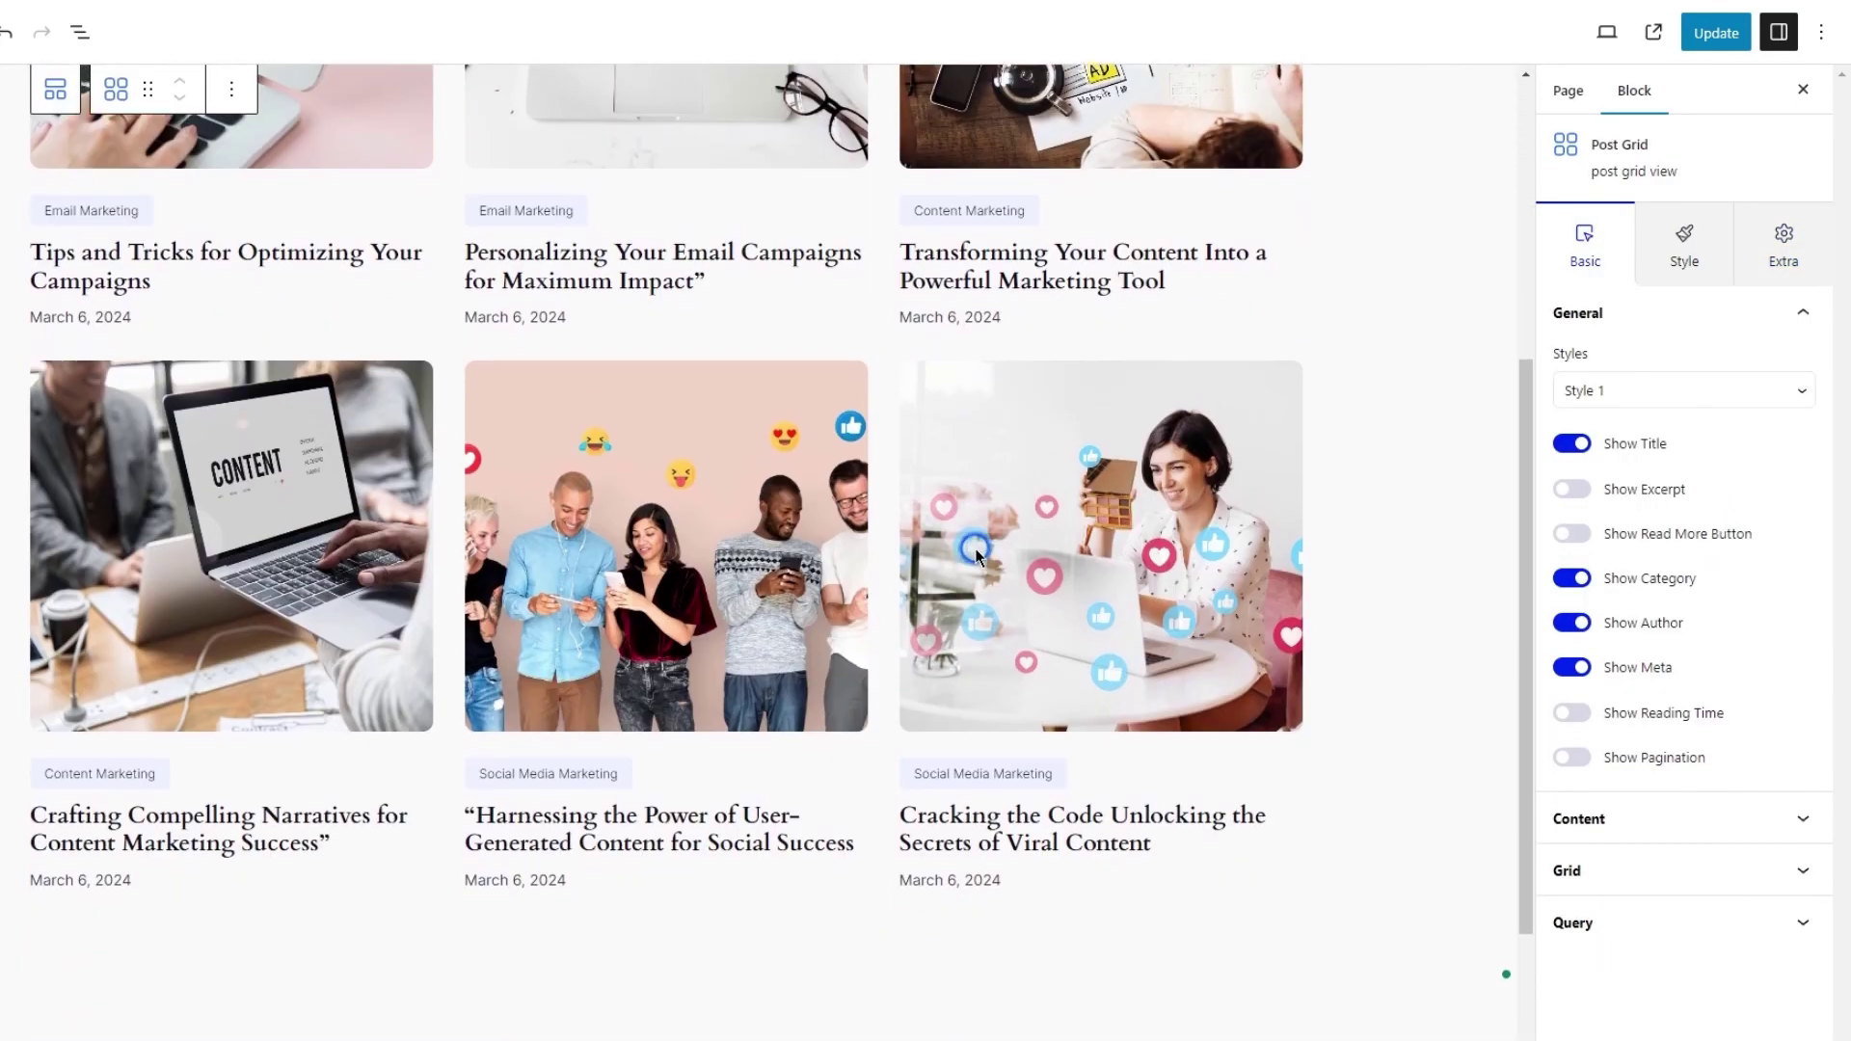
scroll(975, 550, up, 5)
scroll(976, 558, up, 1)
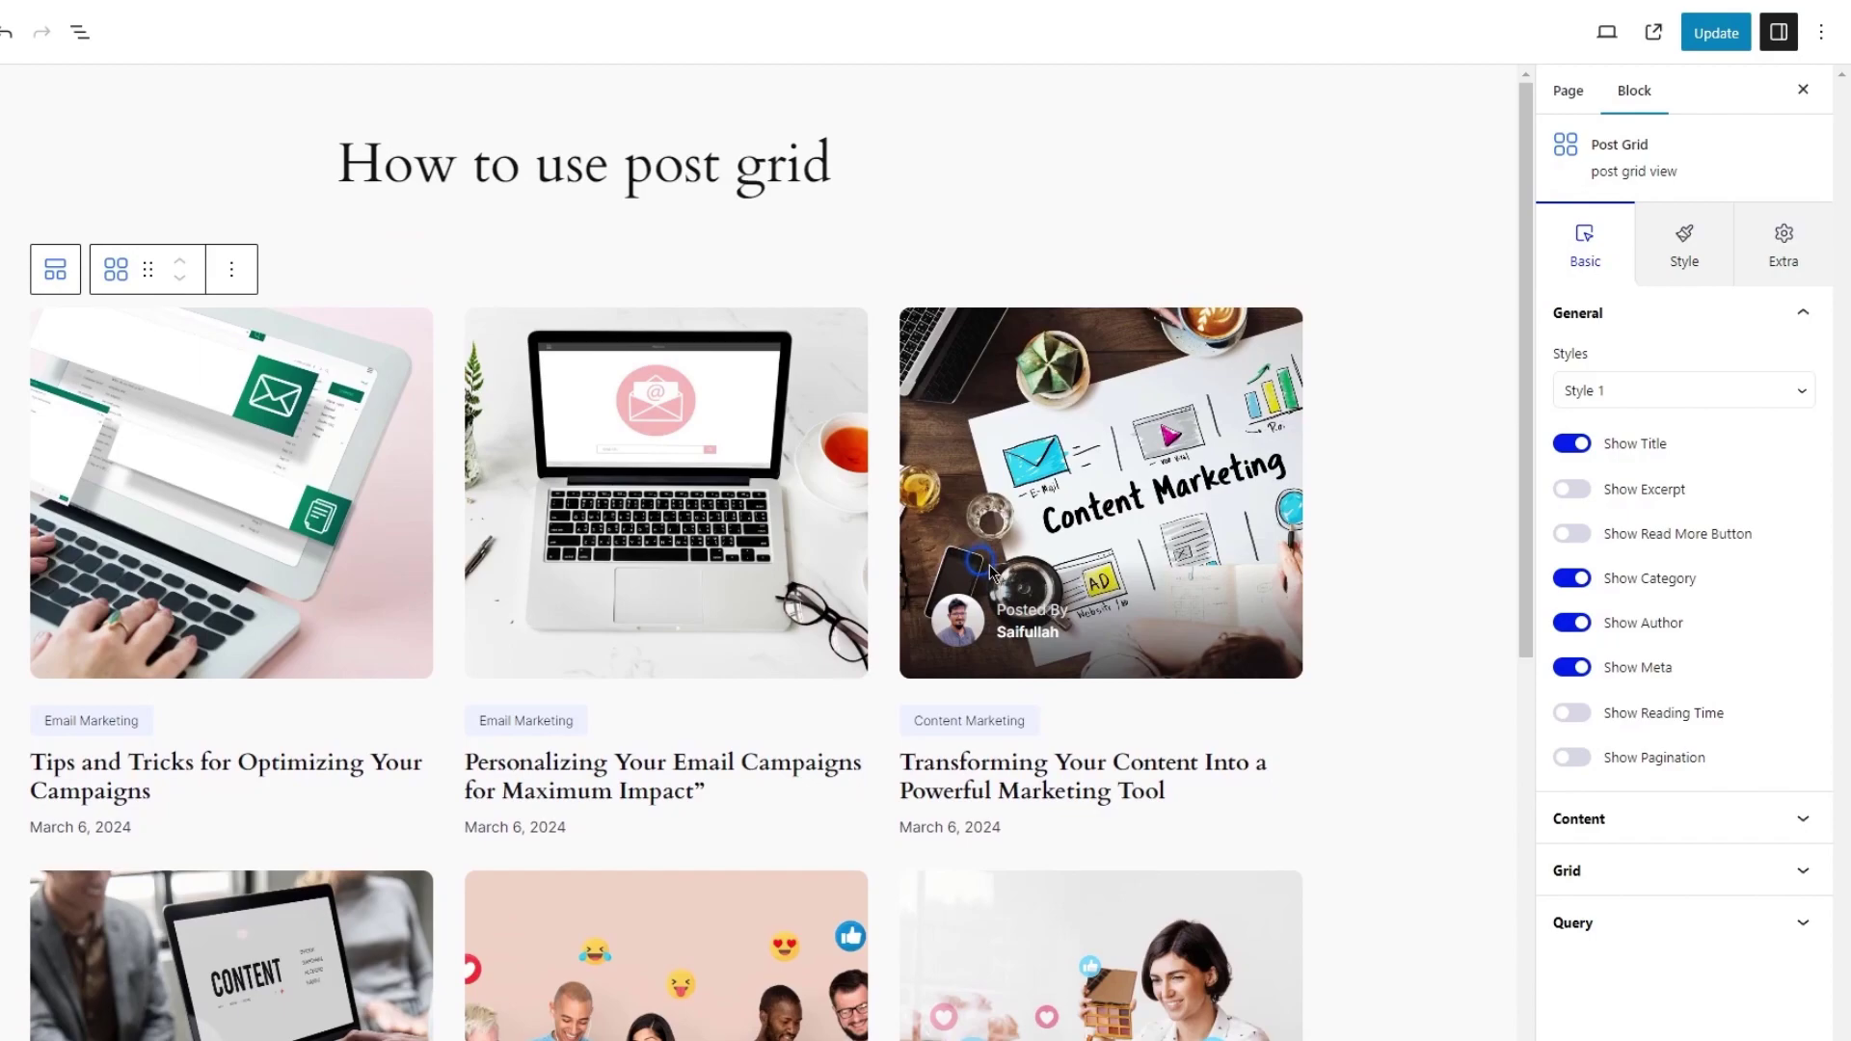
click(1607, 397)
click(1609, 438)
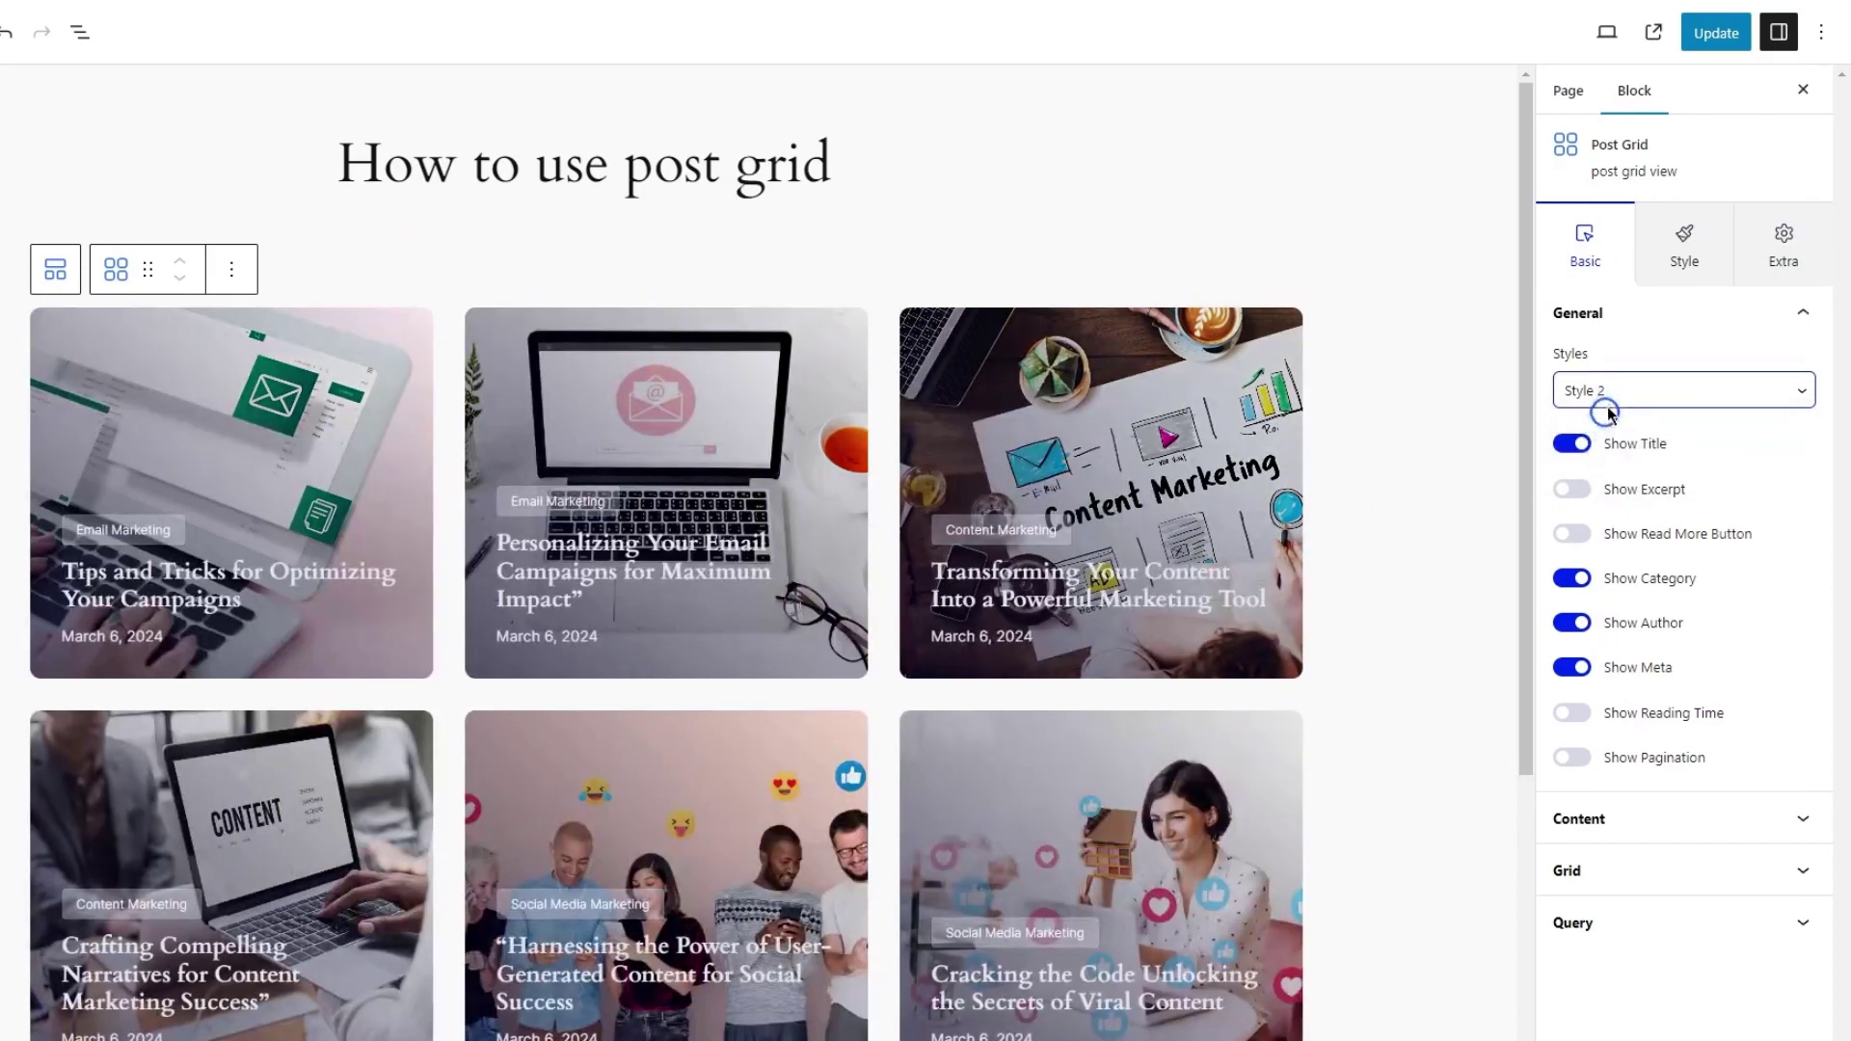
click(1608, 401)
click(1607, 458)
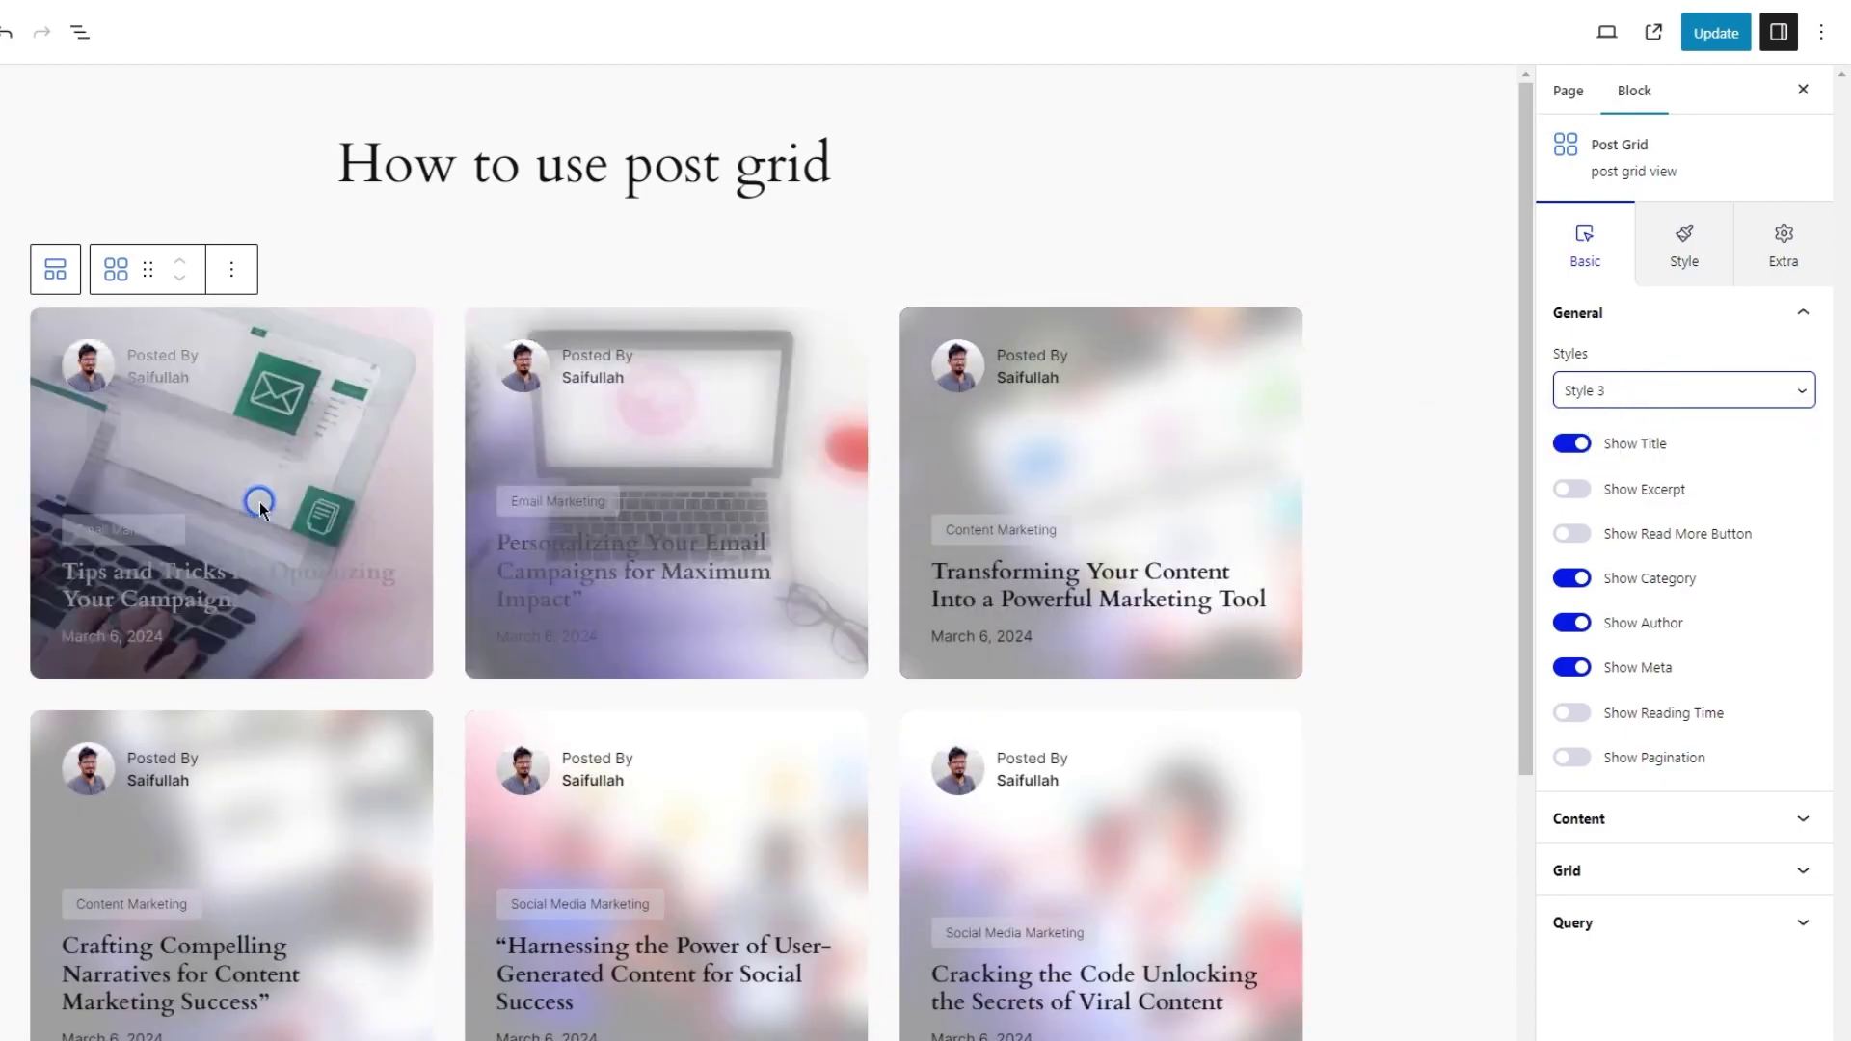
click(1668, 395)
click(1624, 476)
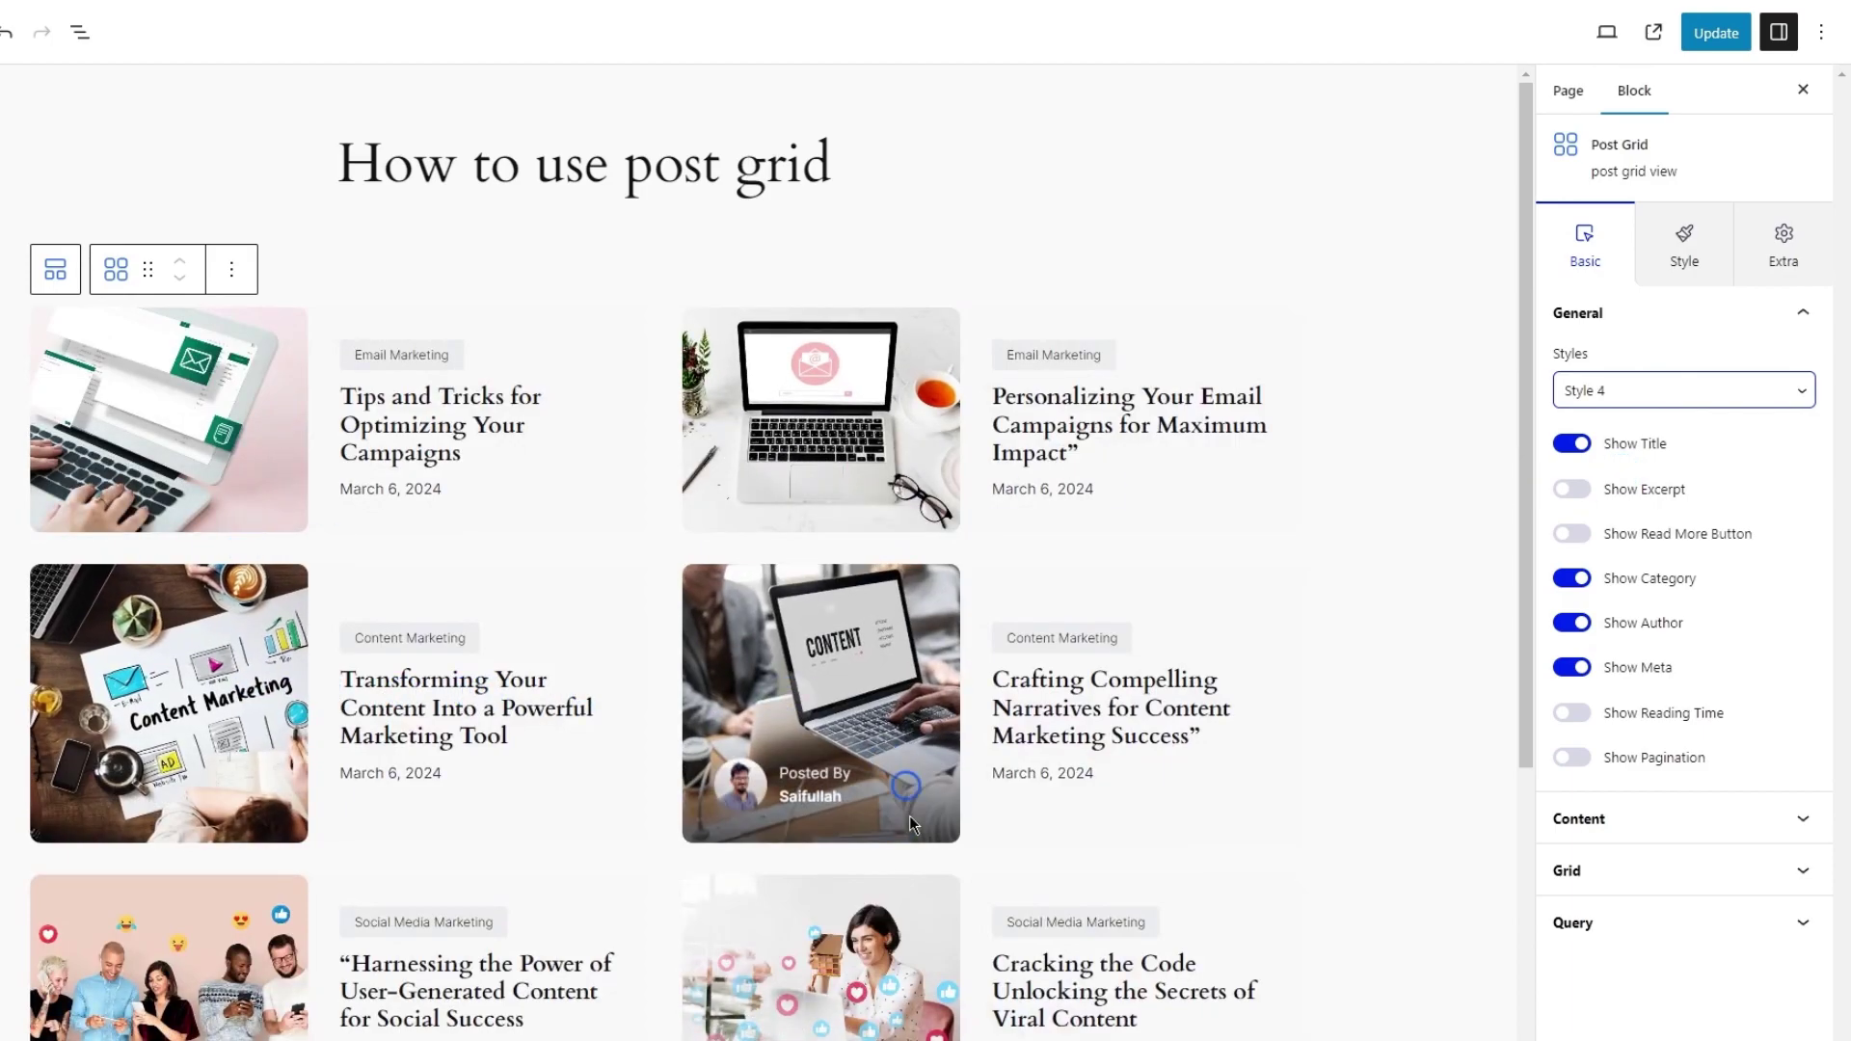
click(1735, 397)
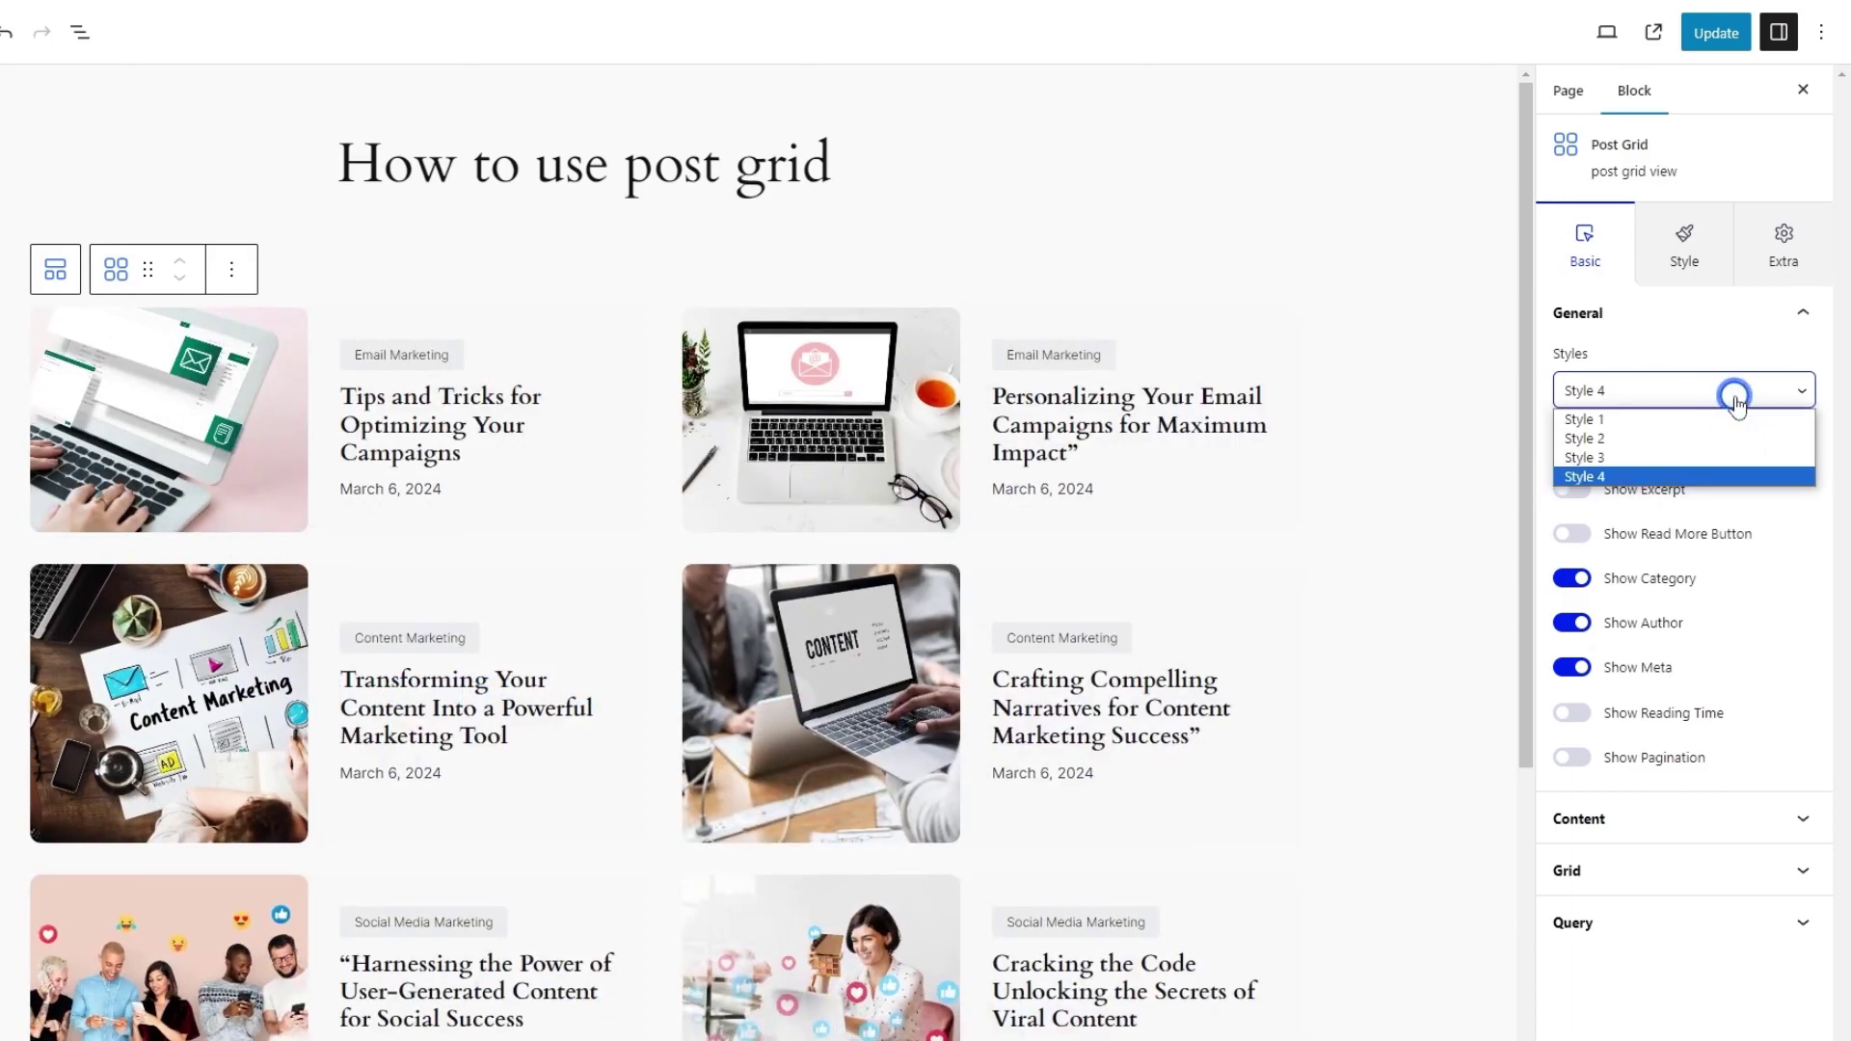
click(1697, 420)
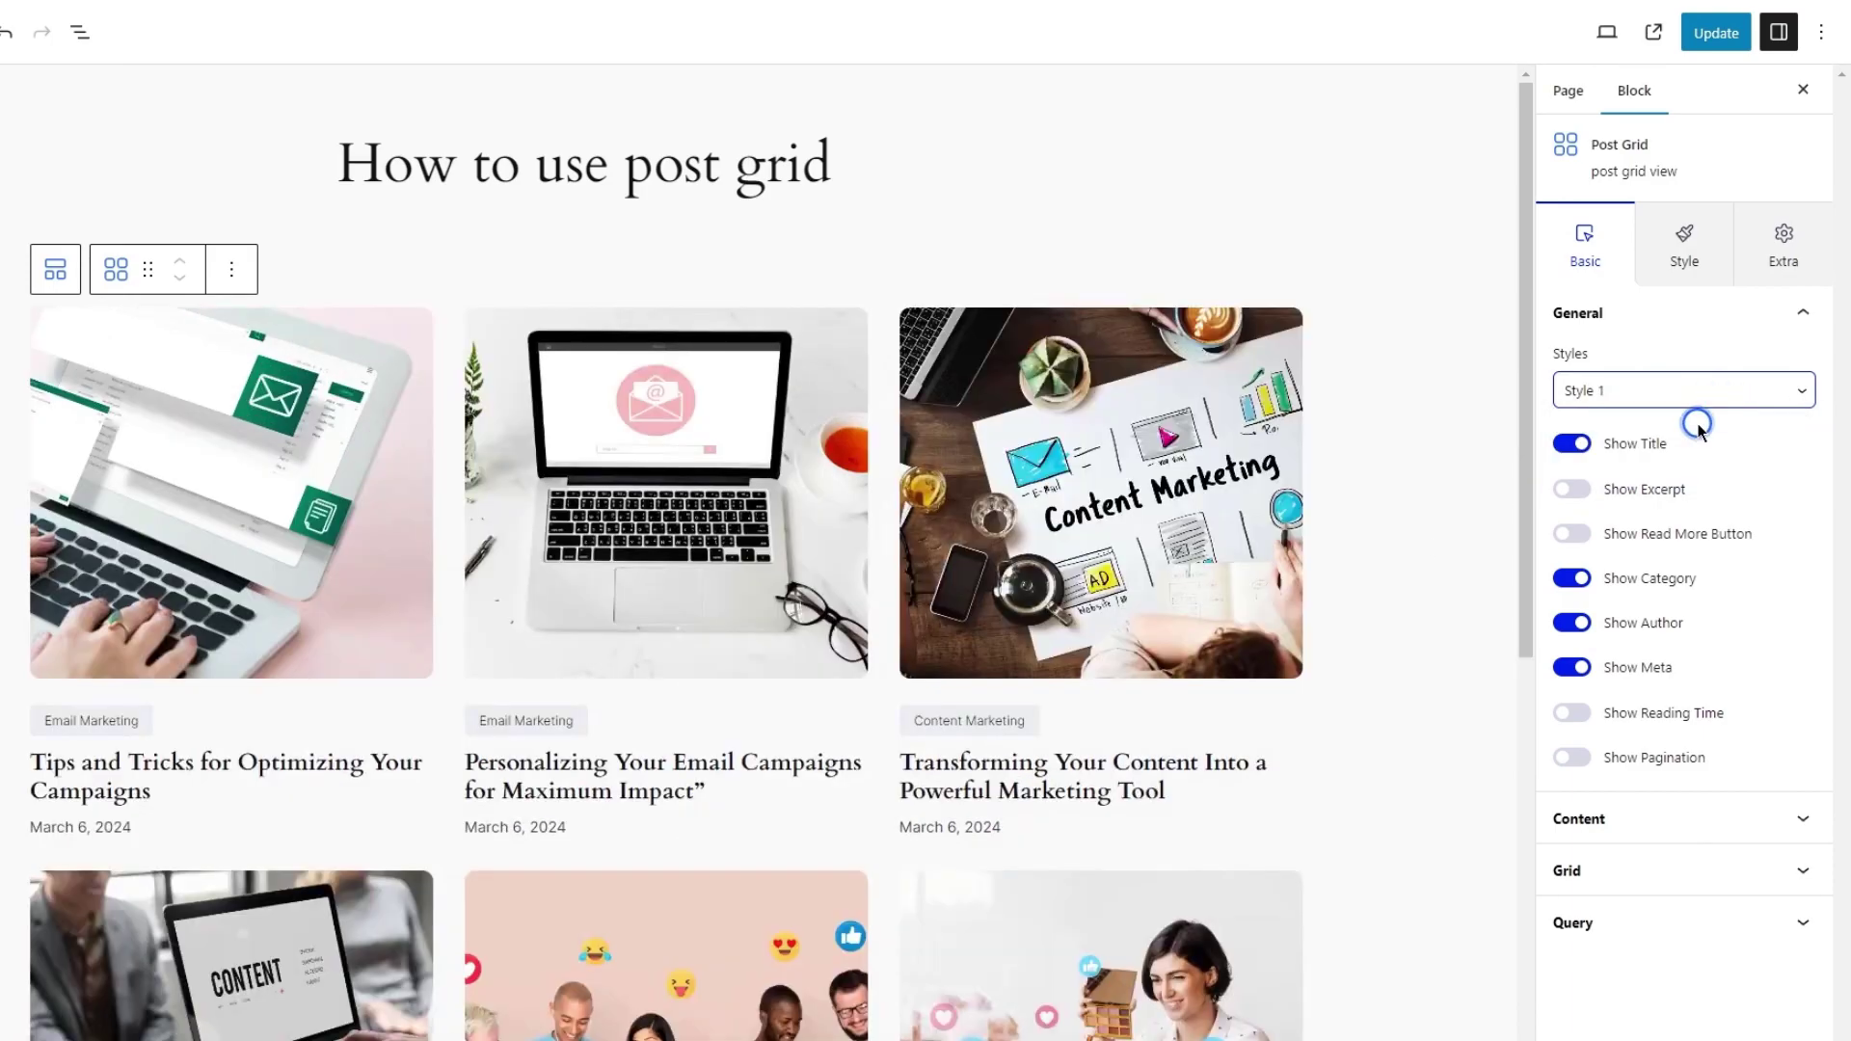
Try excerpts, dates and reading time on the cards, keeping author and dates shown.
click(1595, 501)
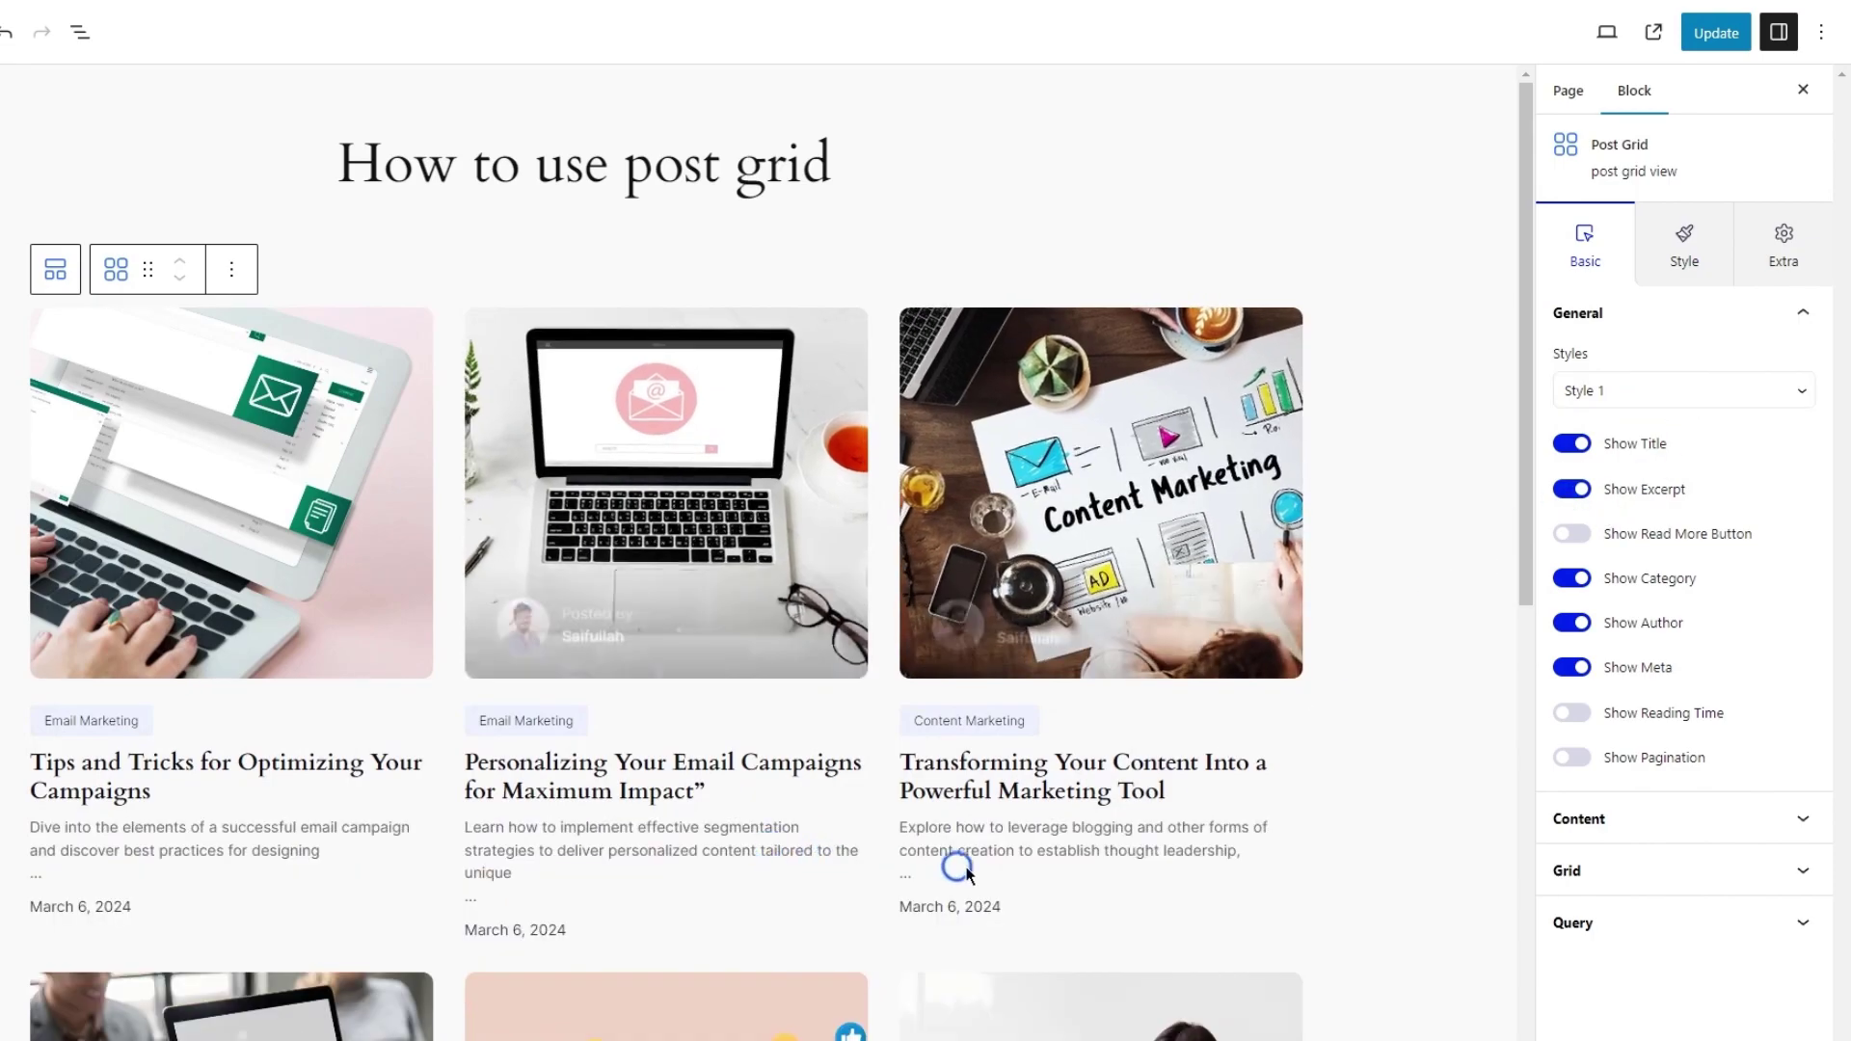
click(1569, 489)
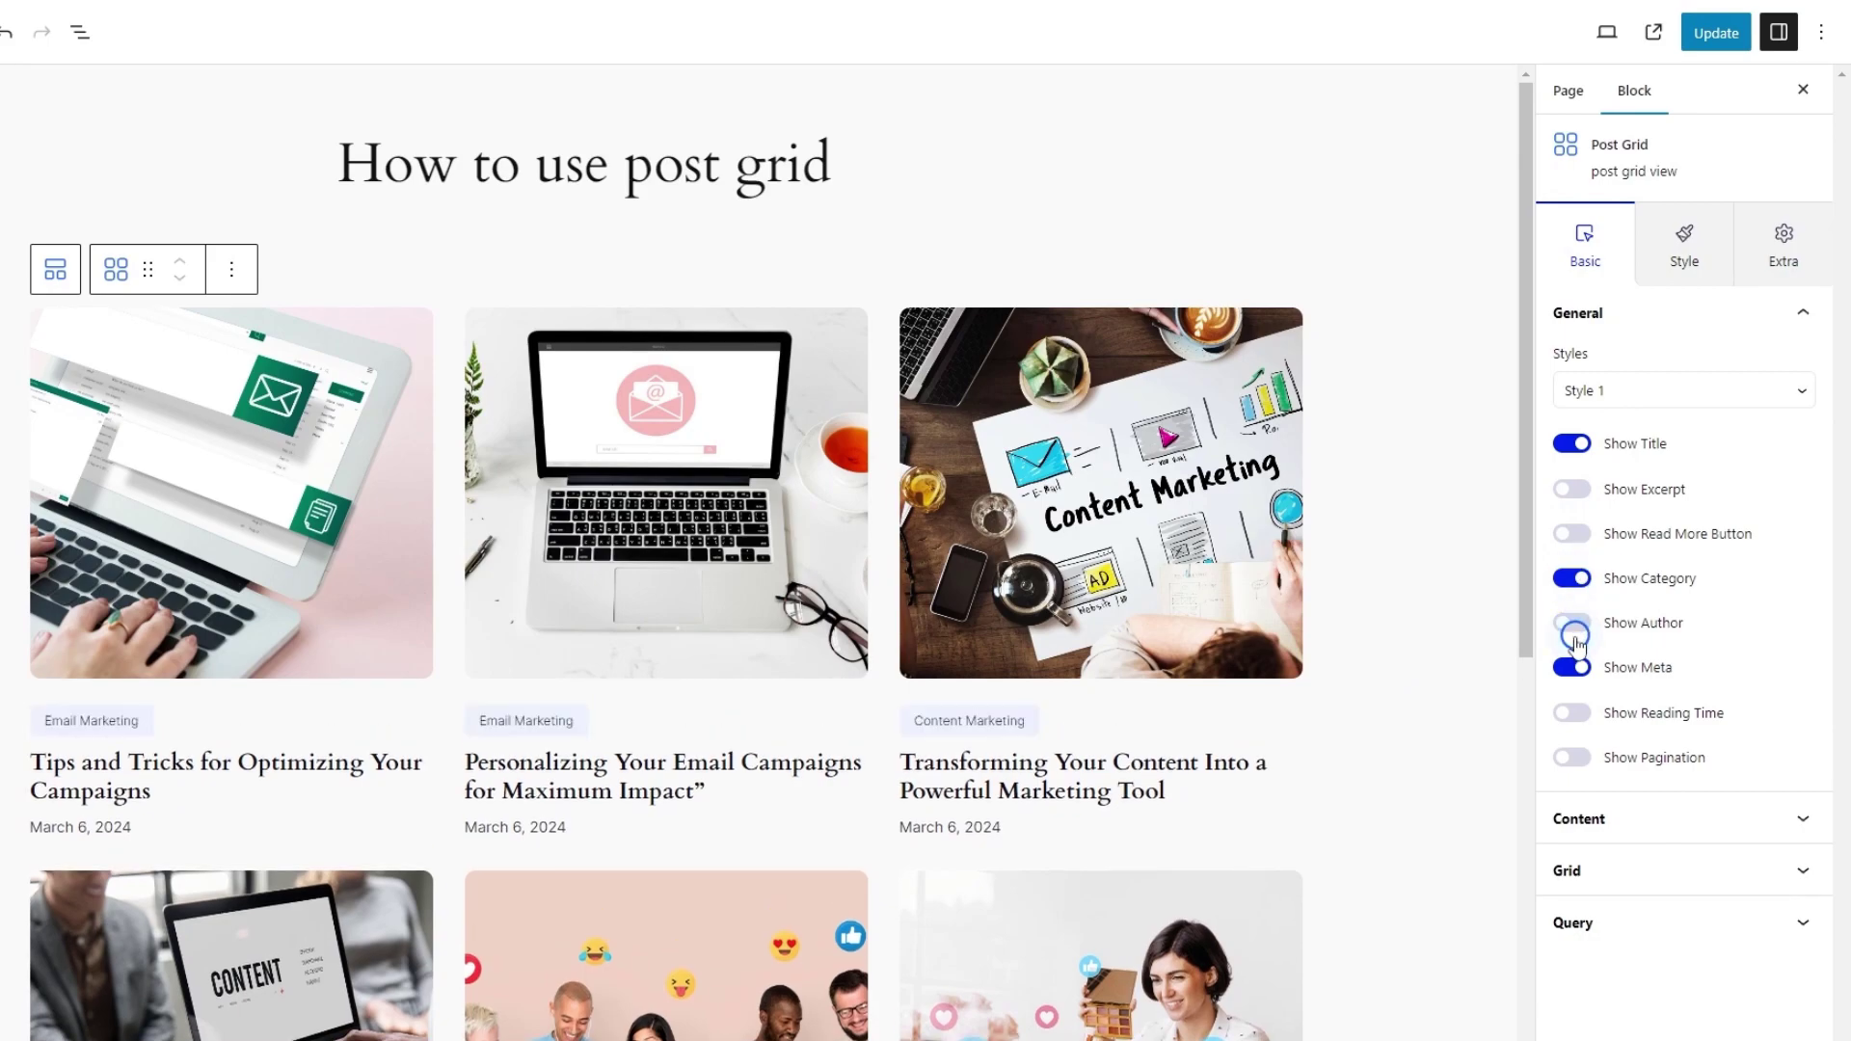
click(1572, 625)
click(1563, 672)
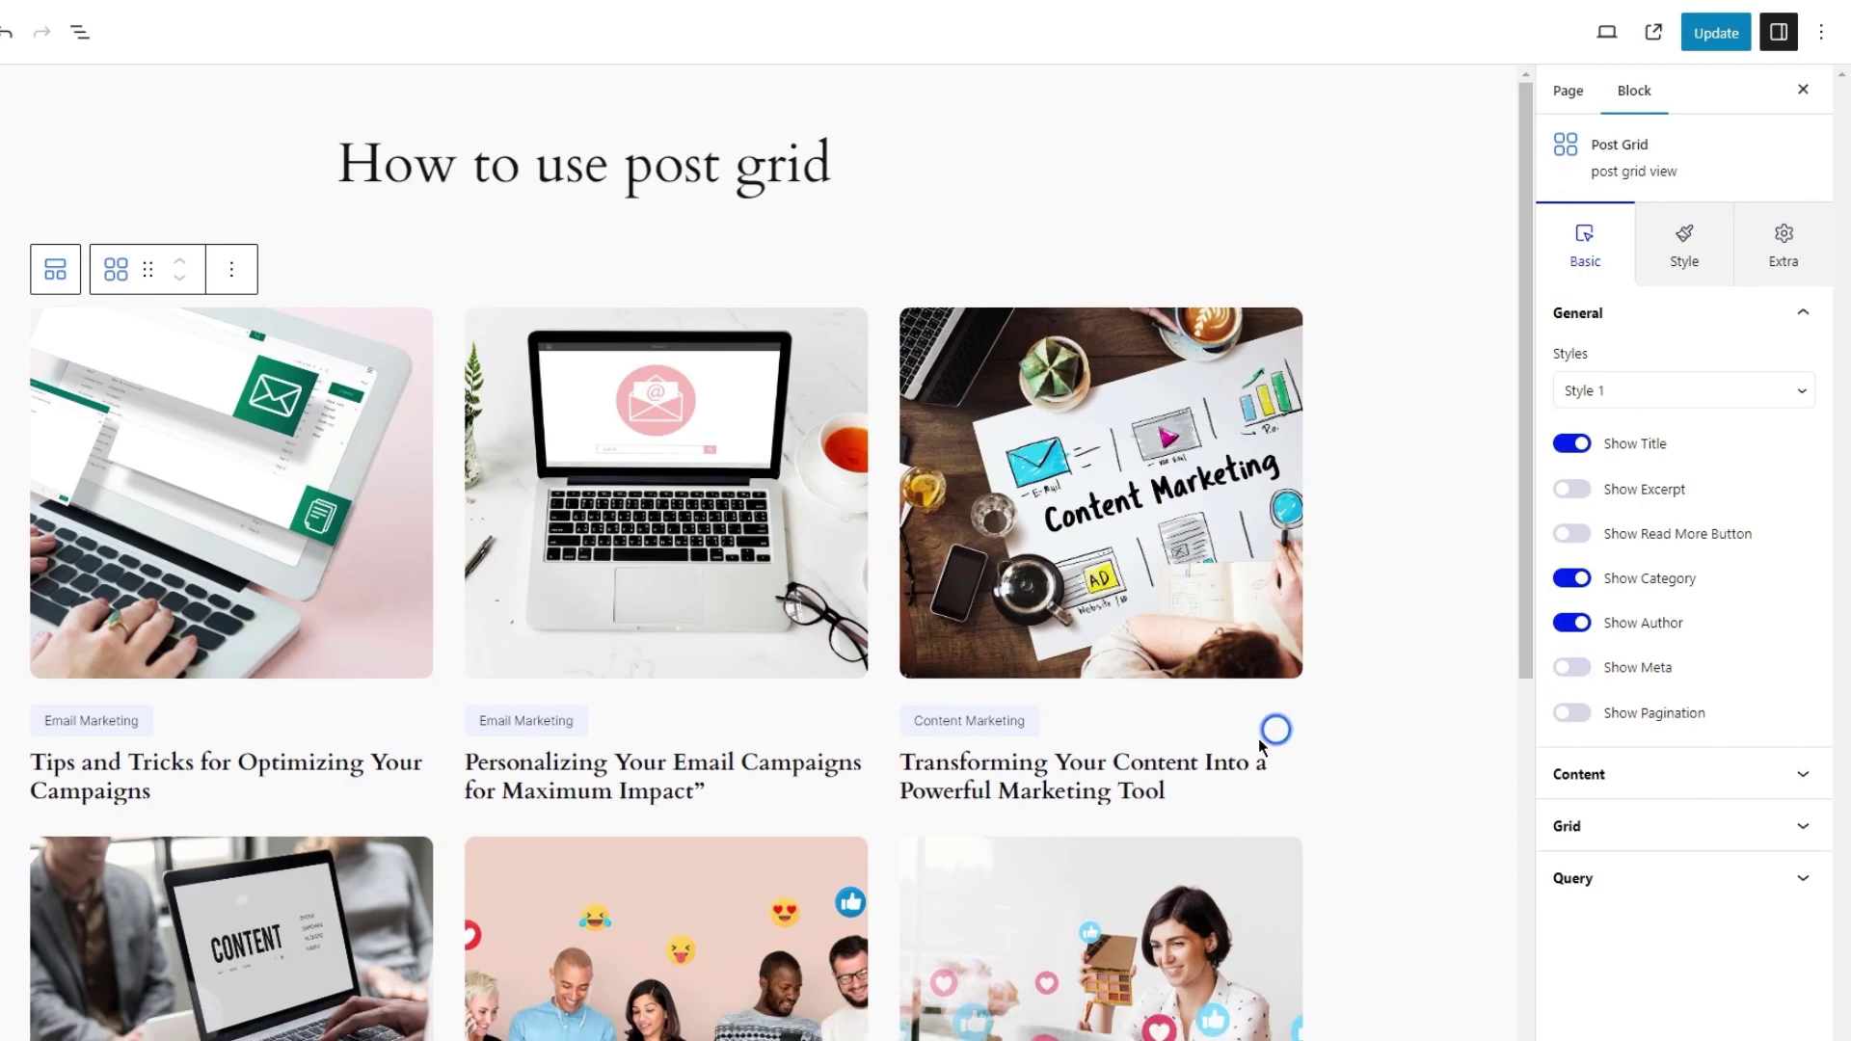
click(1572, 675)
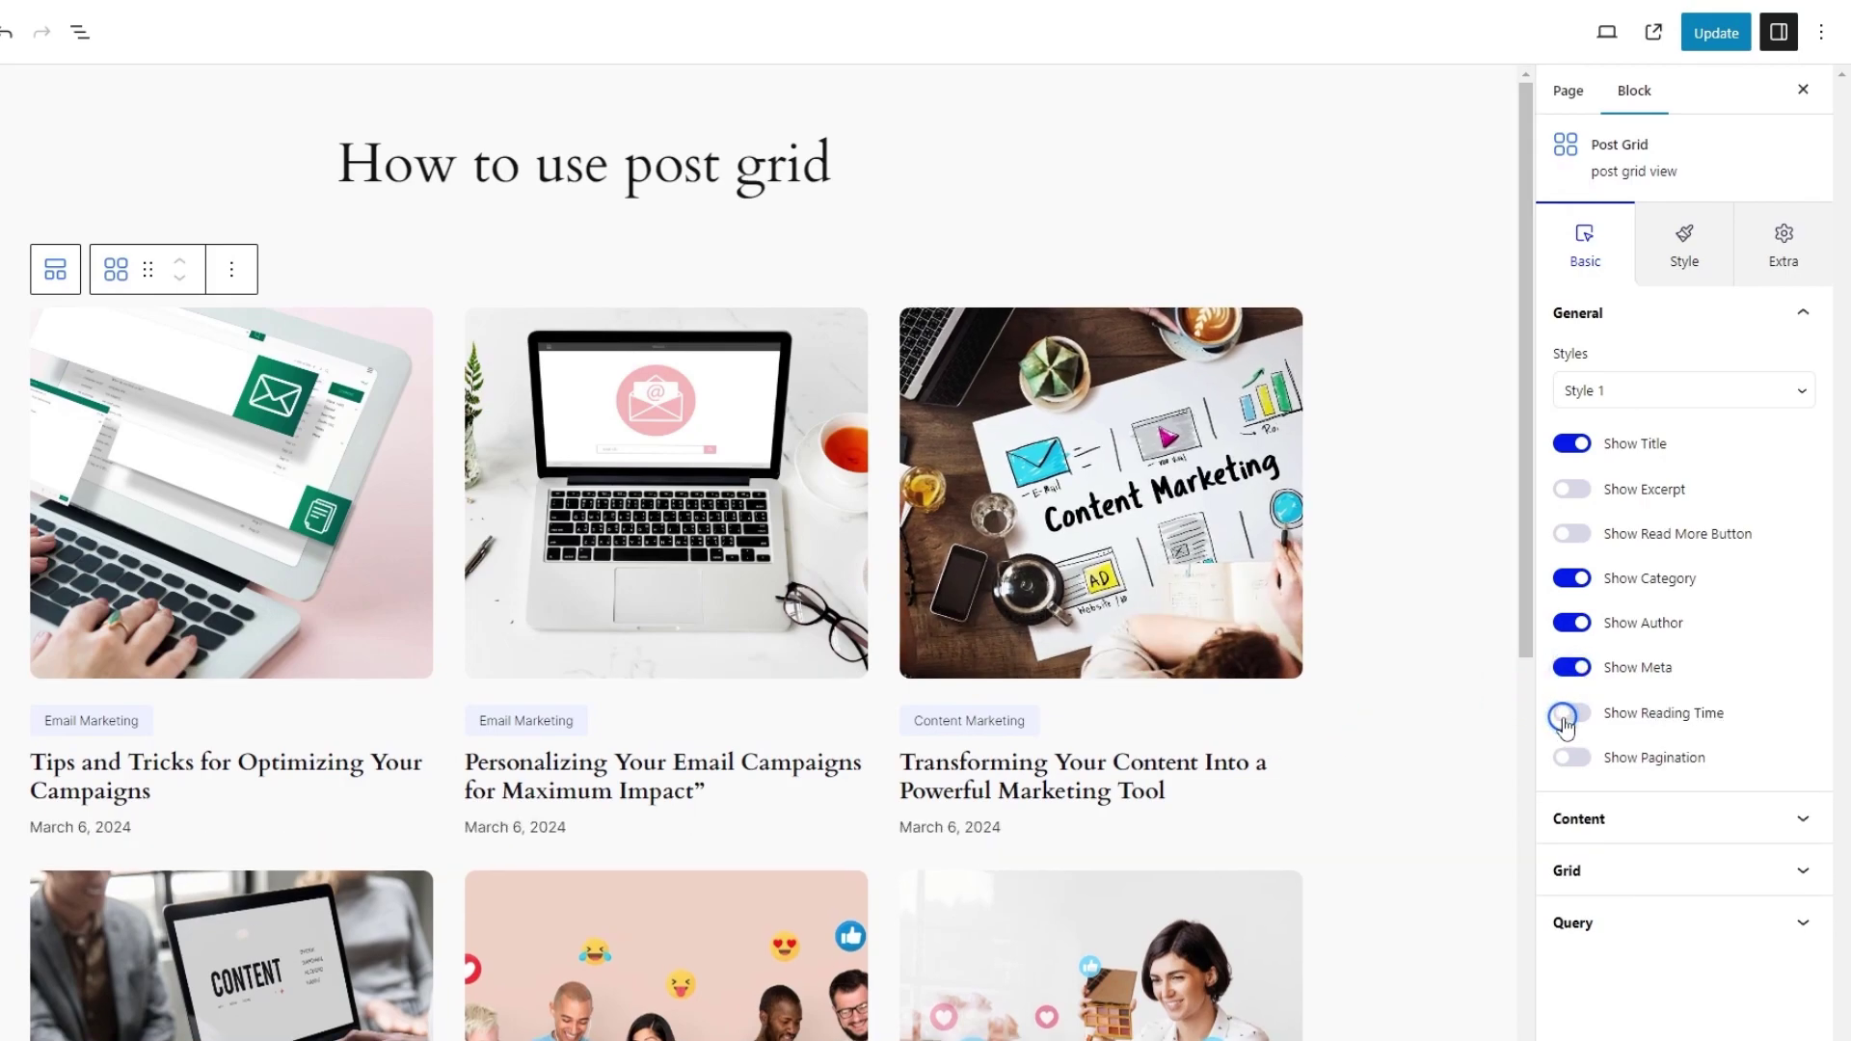
click(1571, 715)
click(1559, 715)
Turn pagination on below the grid, then off again.
scroll(1364, 709, down, 3)
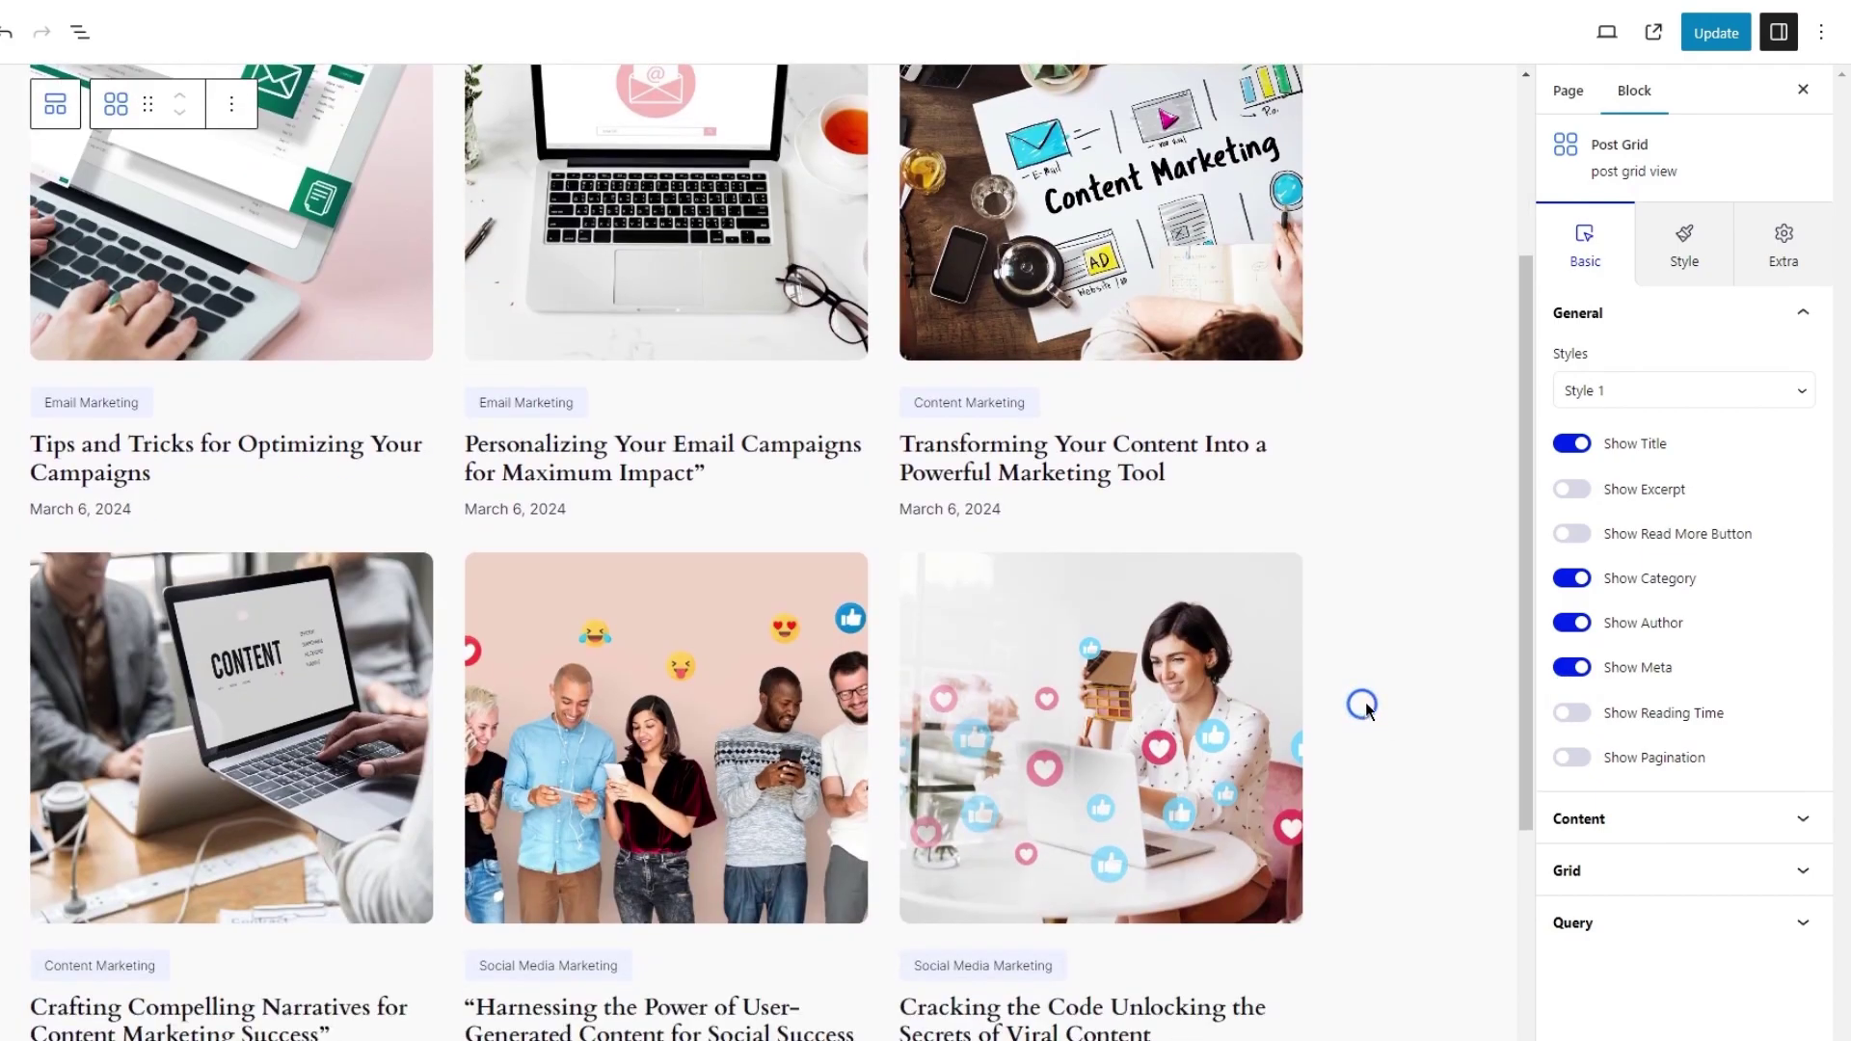
click(1570, 764)
scroll(1075, 793, down, 2)
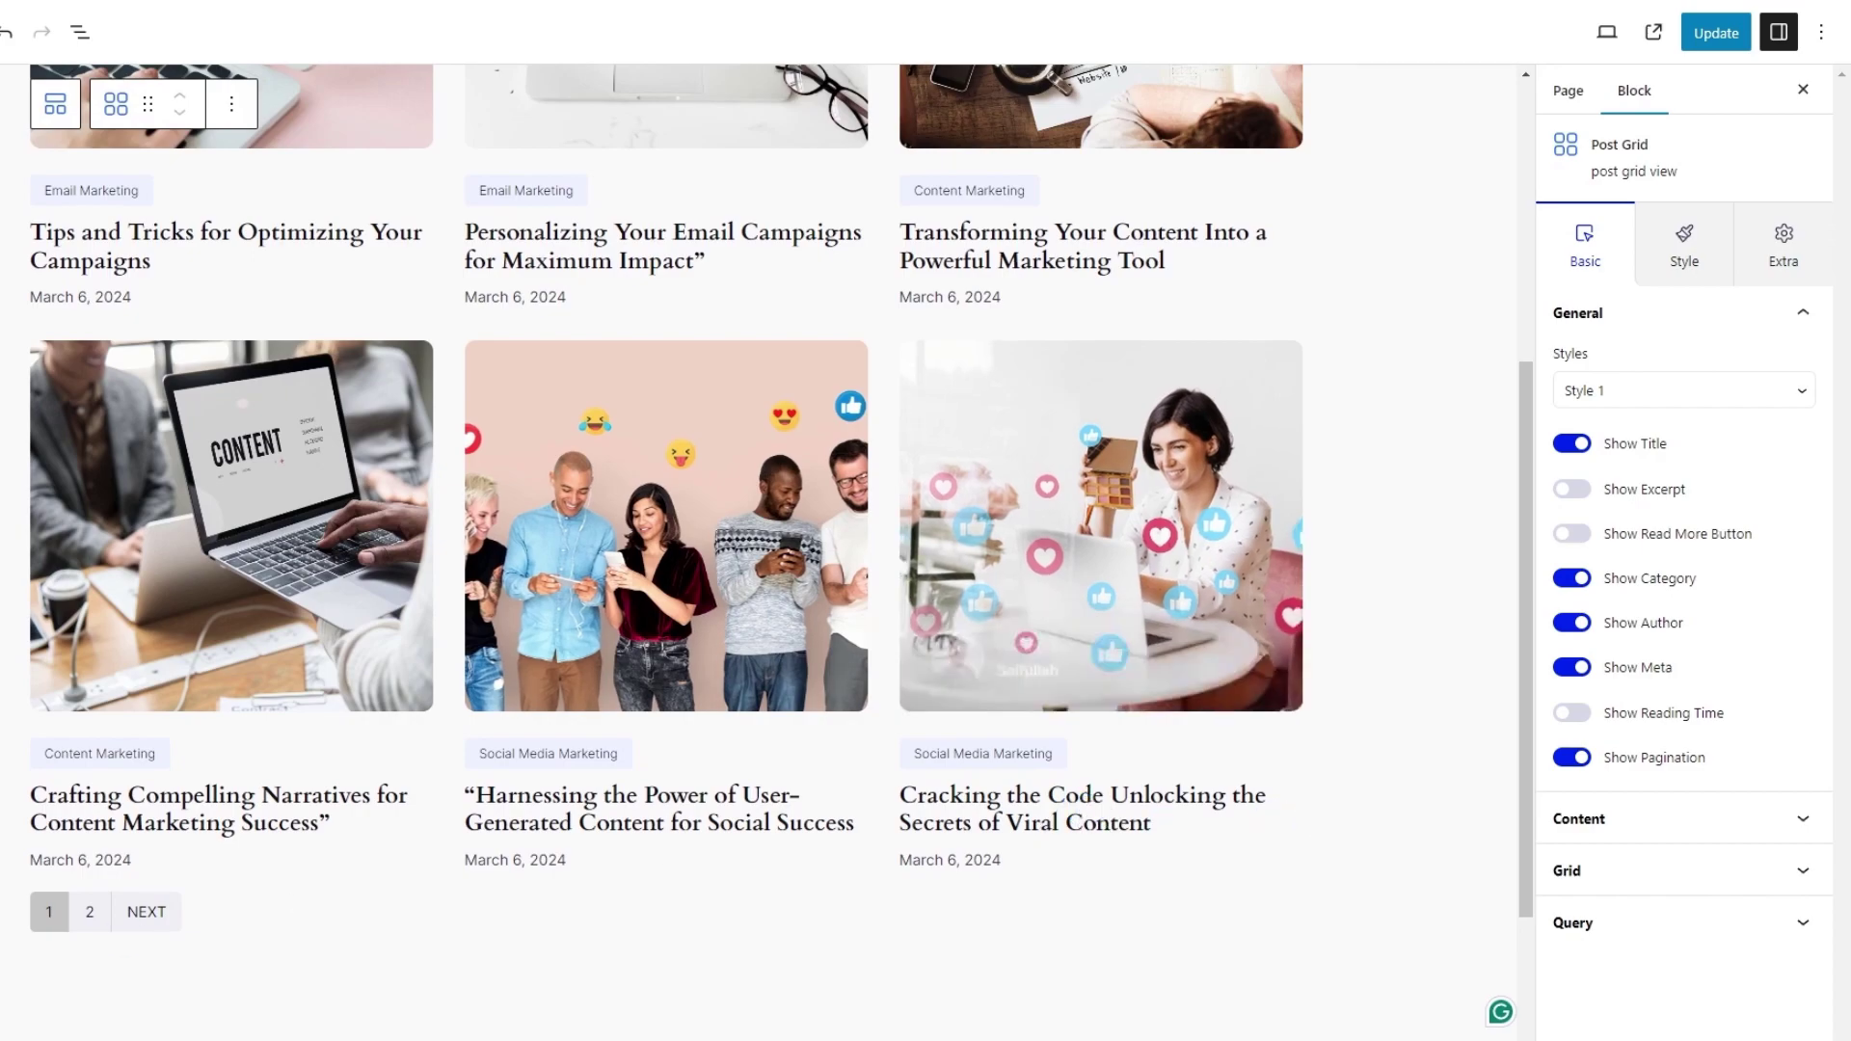
click(1574, 761)
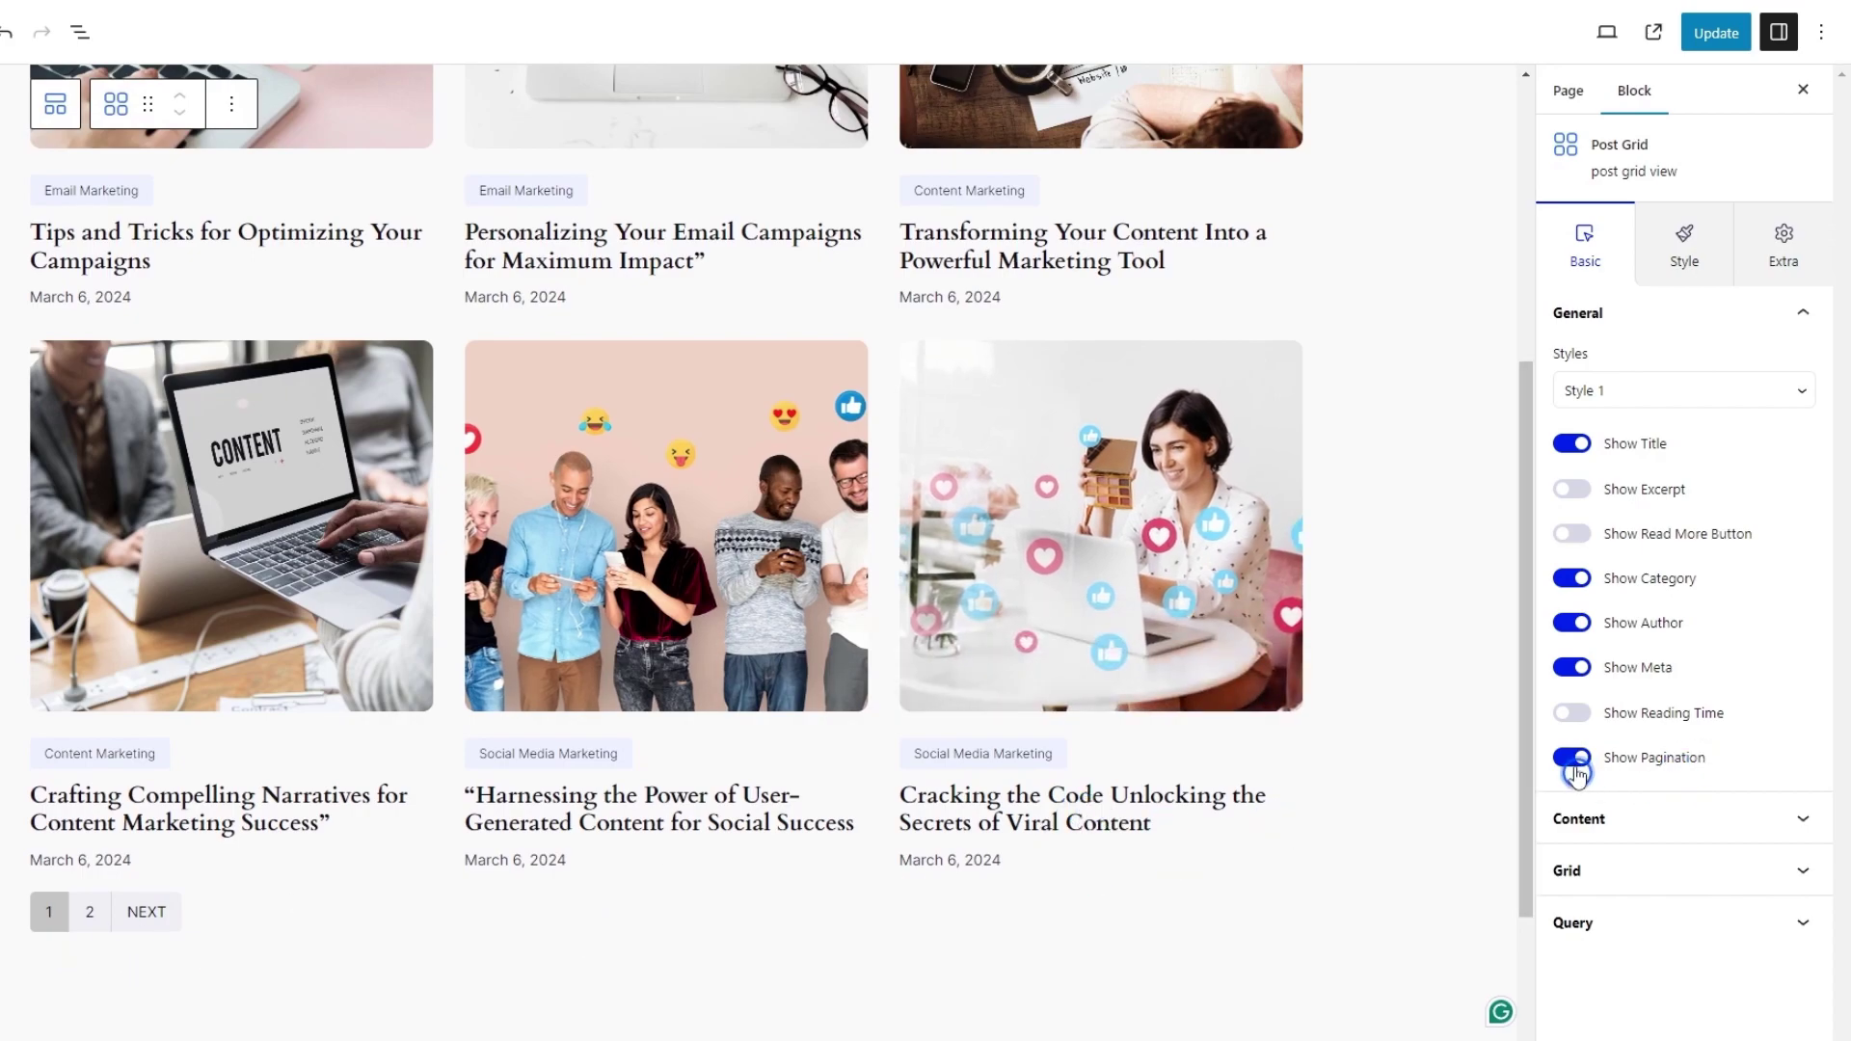
scroll(1443, 694, up, 2)
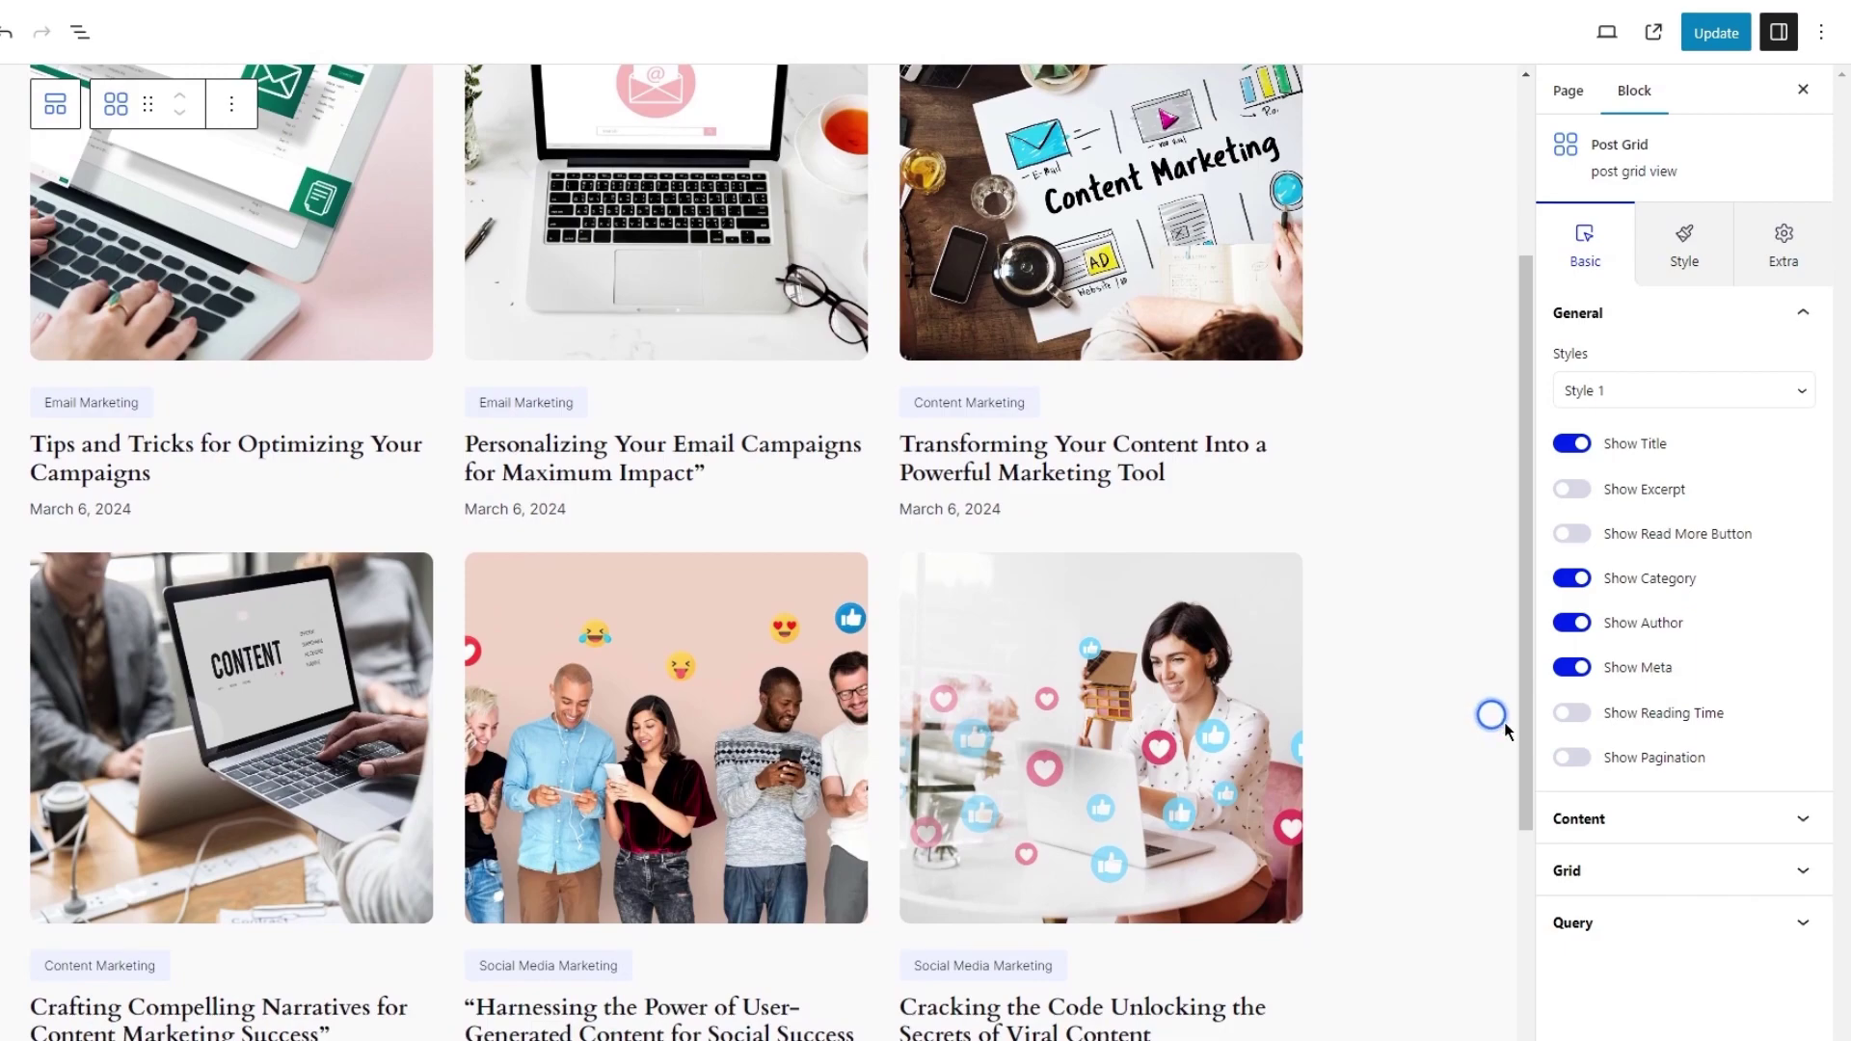
In the Content settings, set the Title Words limit to 10.
click(1608, 822)
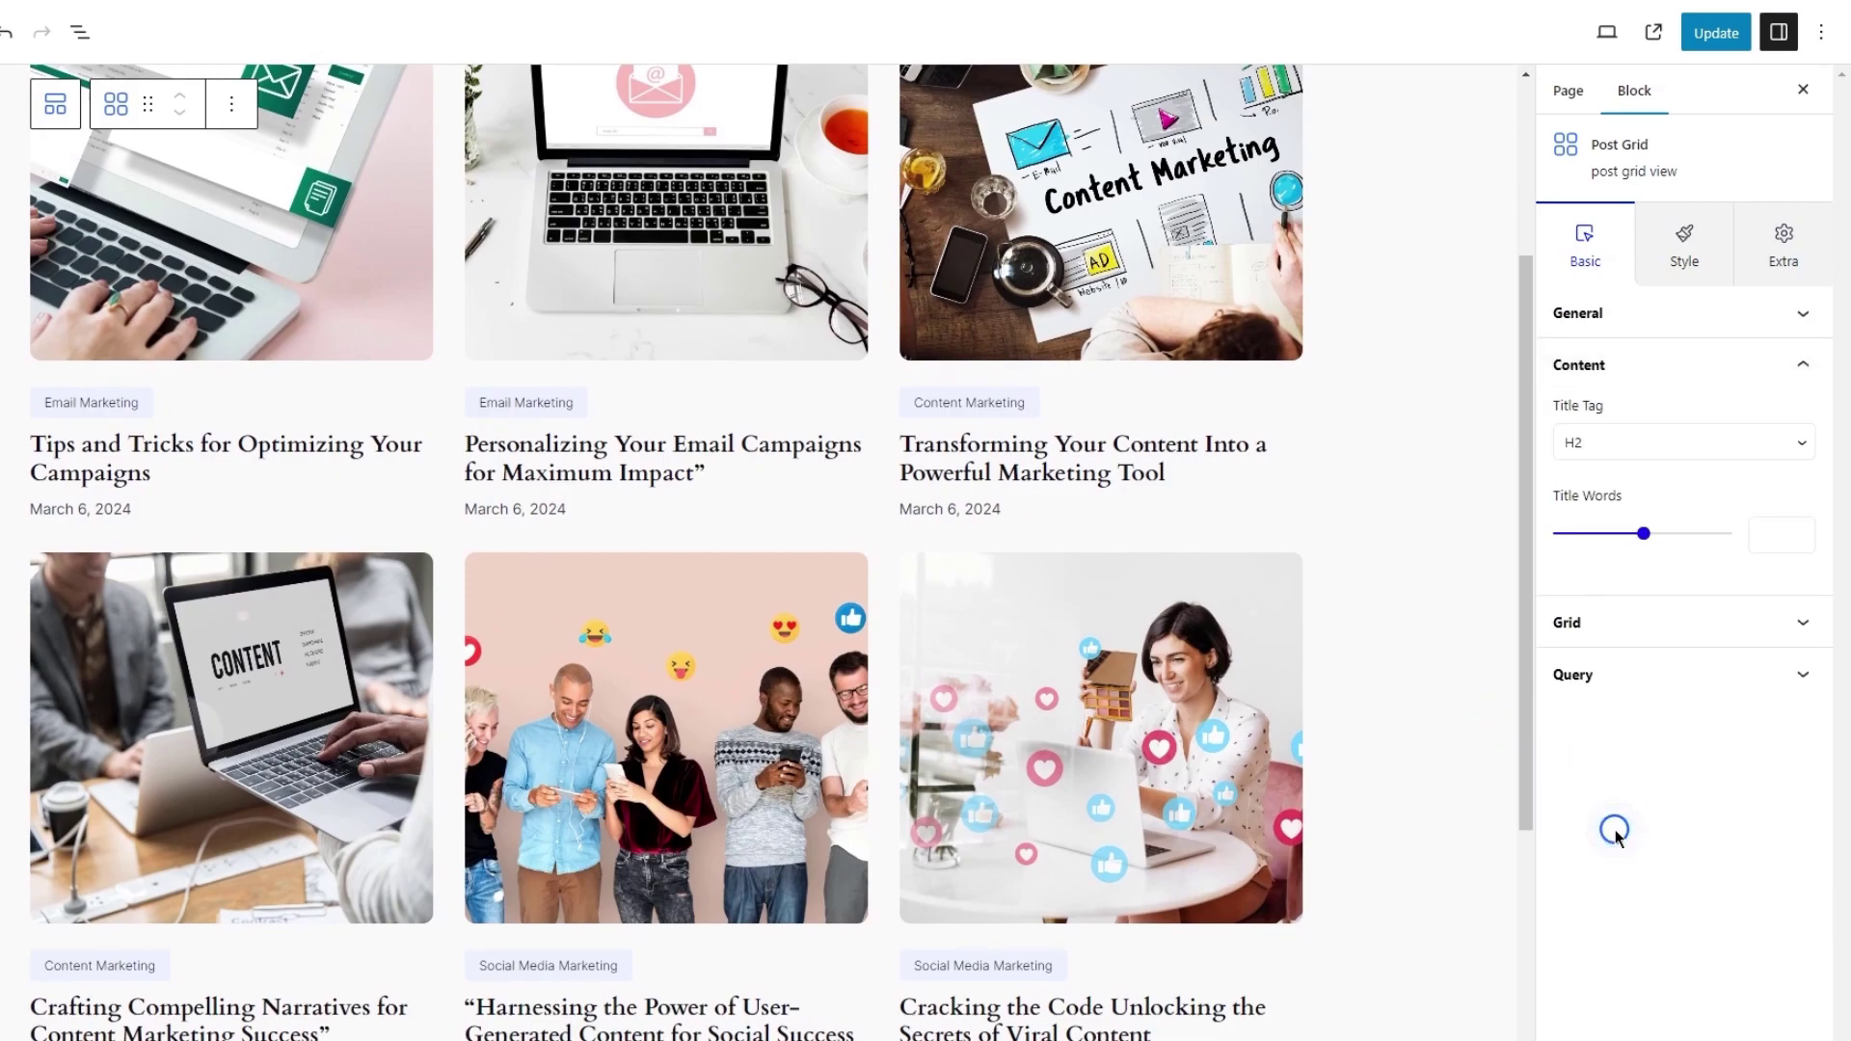
drag(1655, 548, 1589, 549)
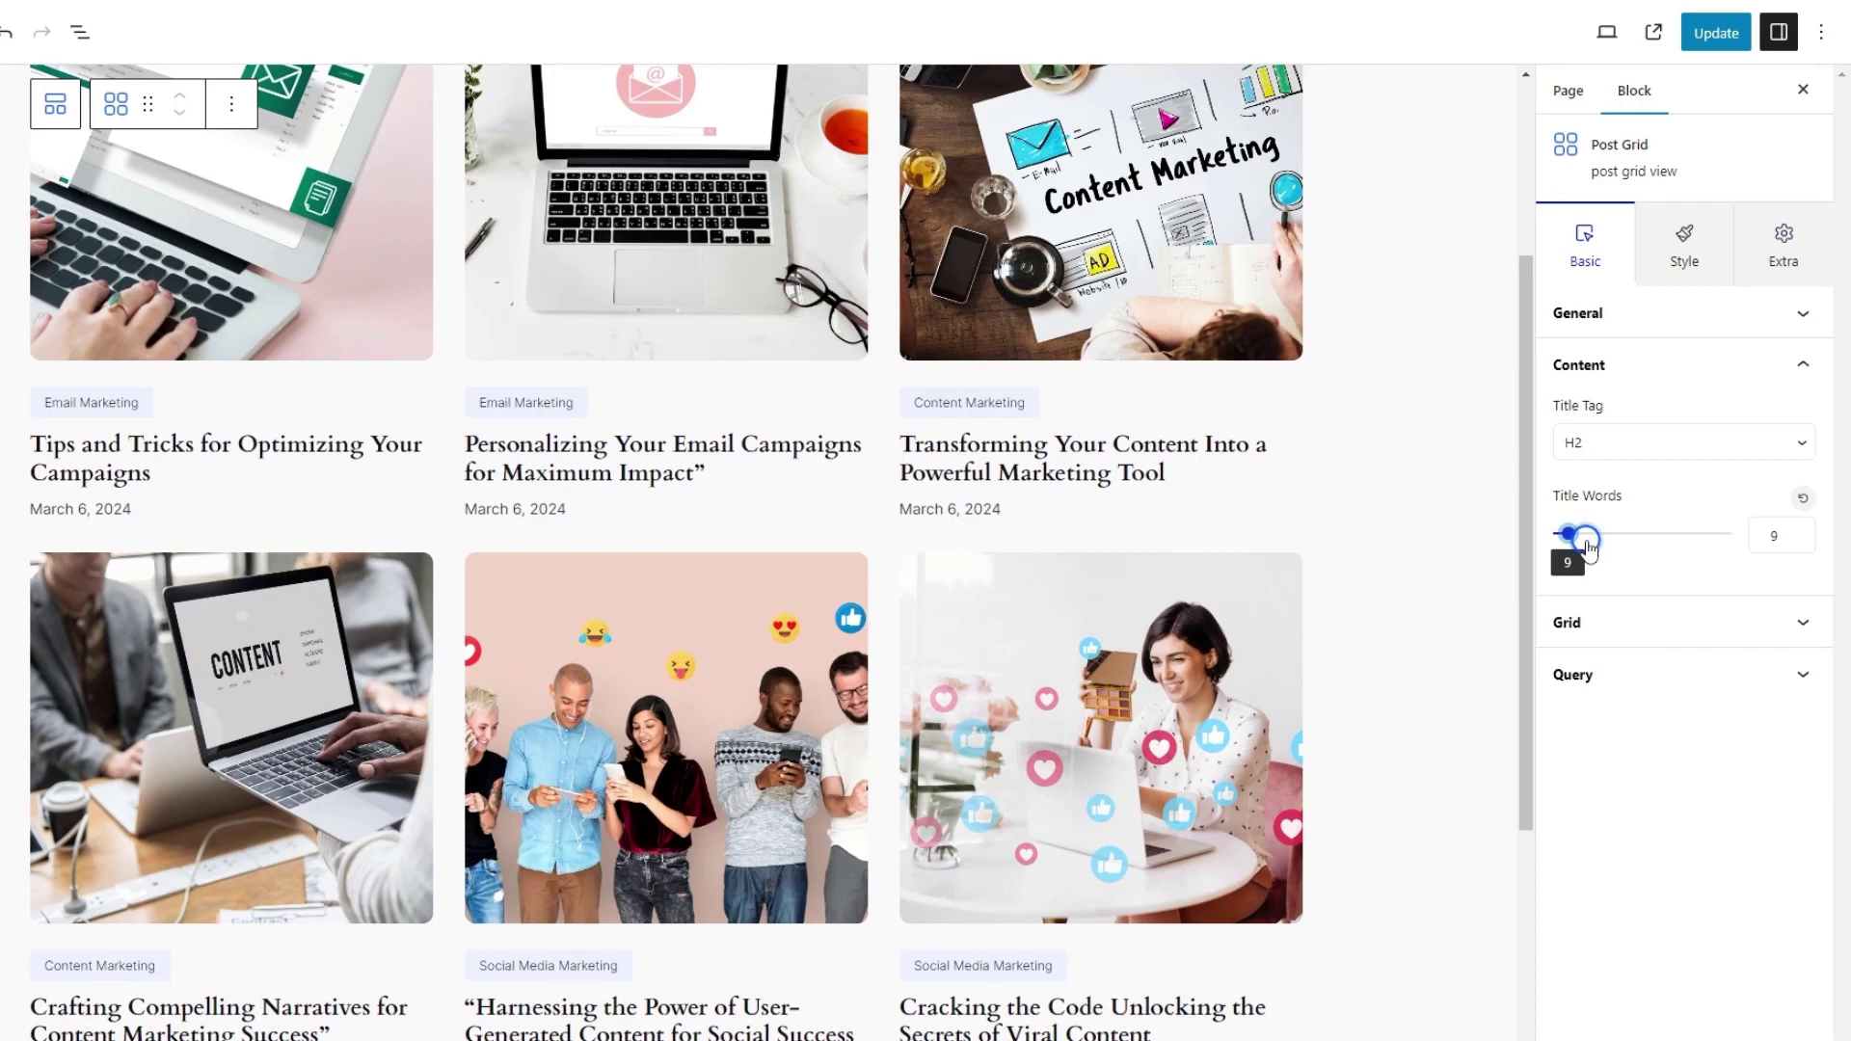
double_click(1770, 552)
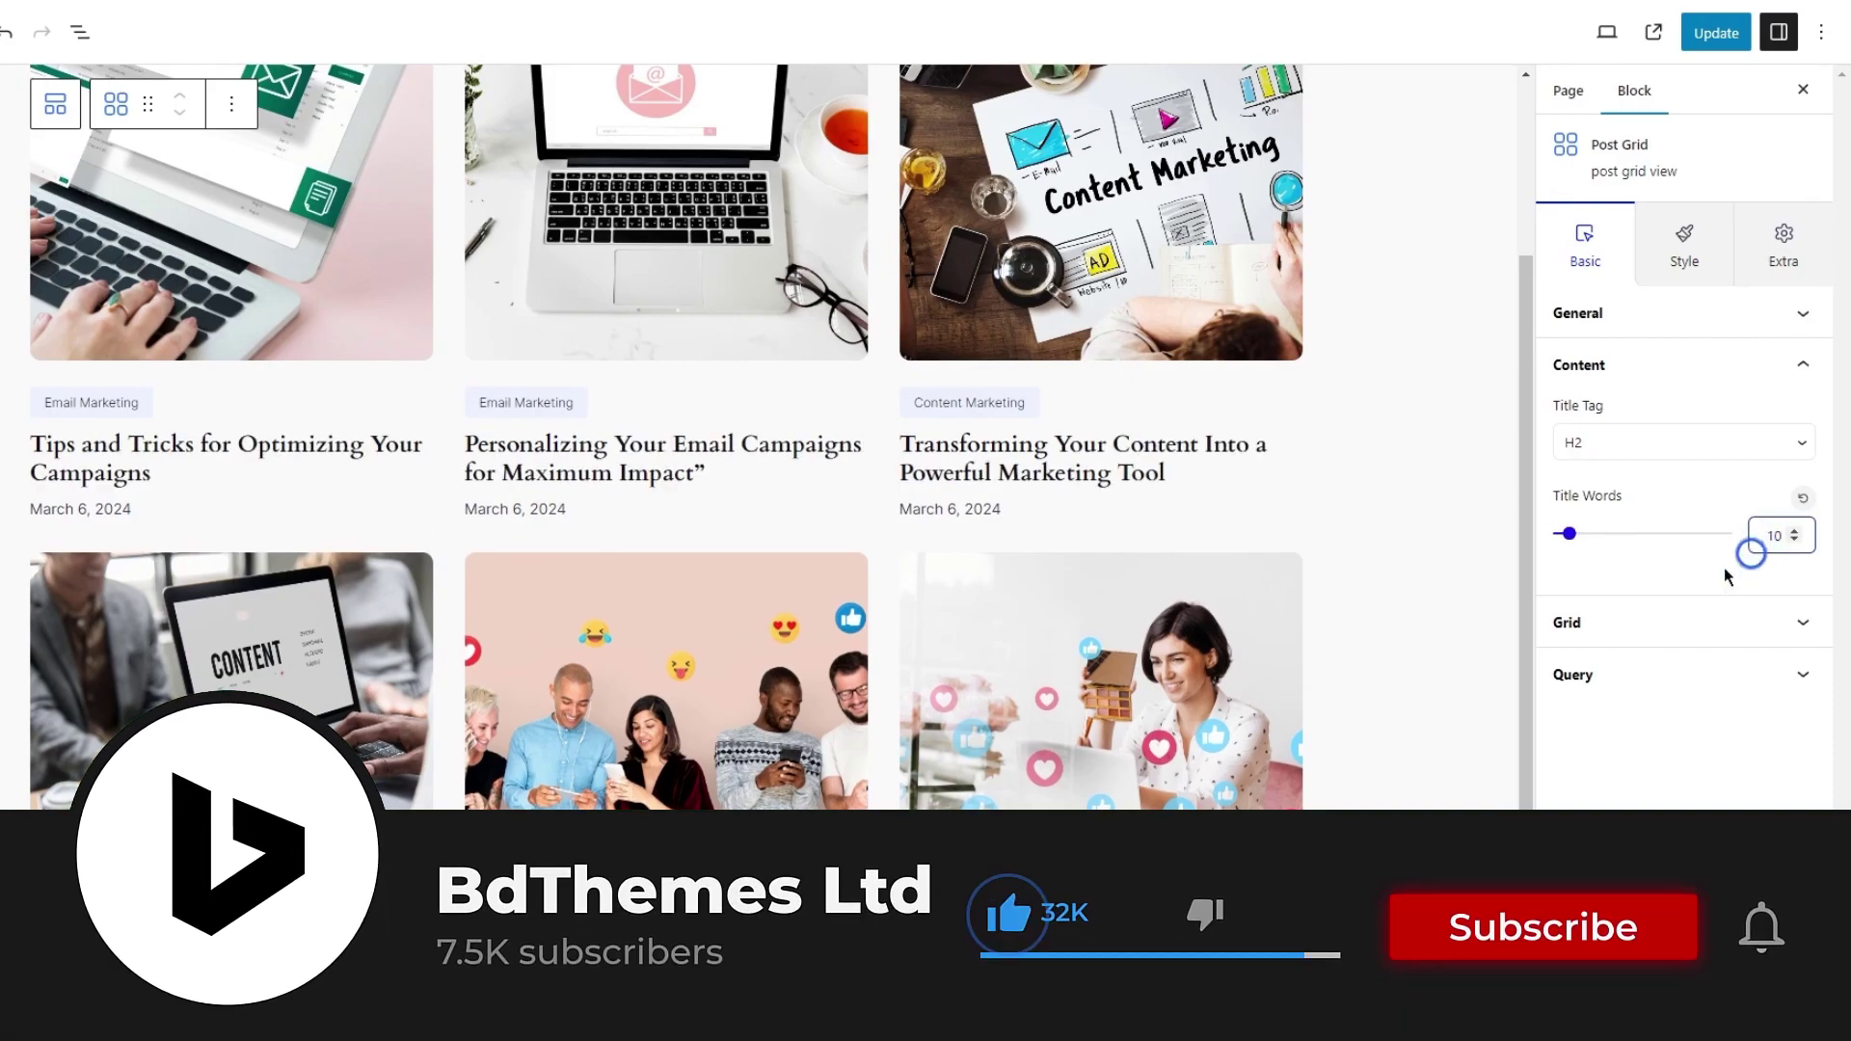
Try two and four columns, keep three, and set the card gap to 25 px.
click(1663, 620)
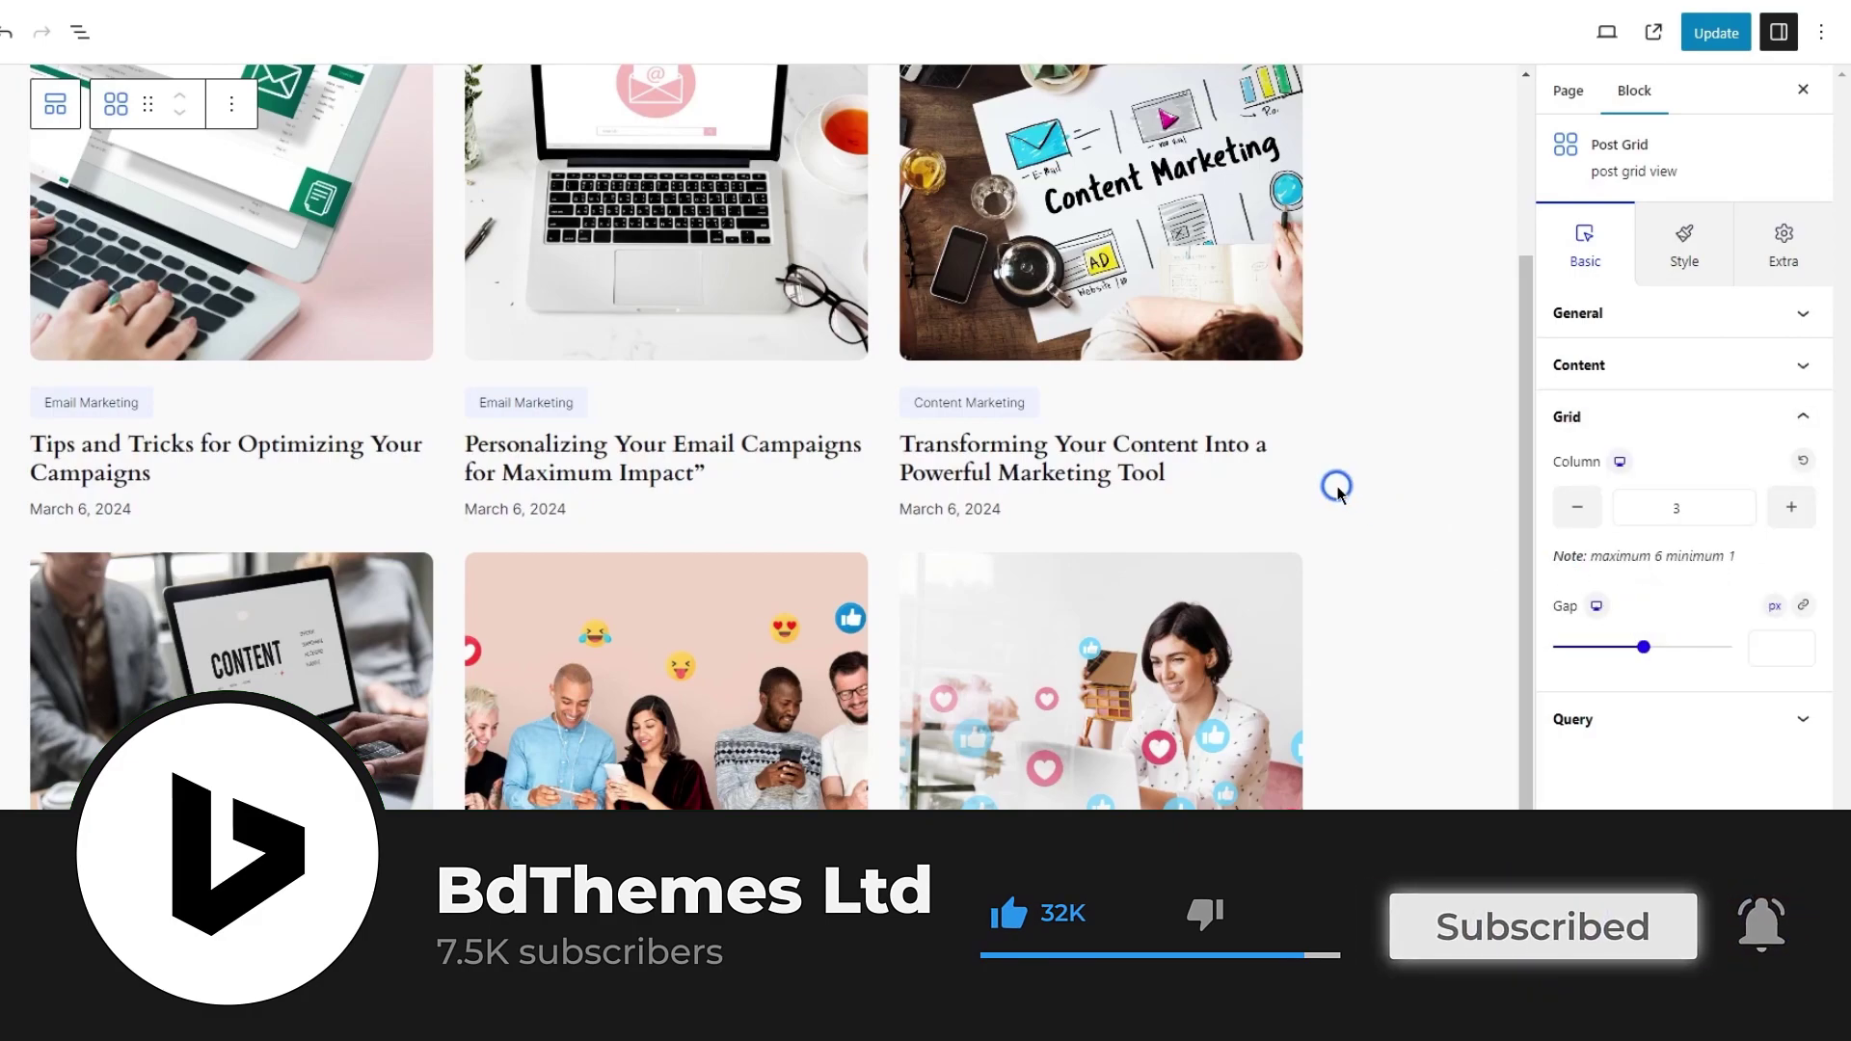
scroll(416, 485, up, 2)
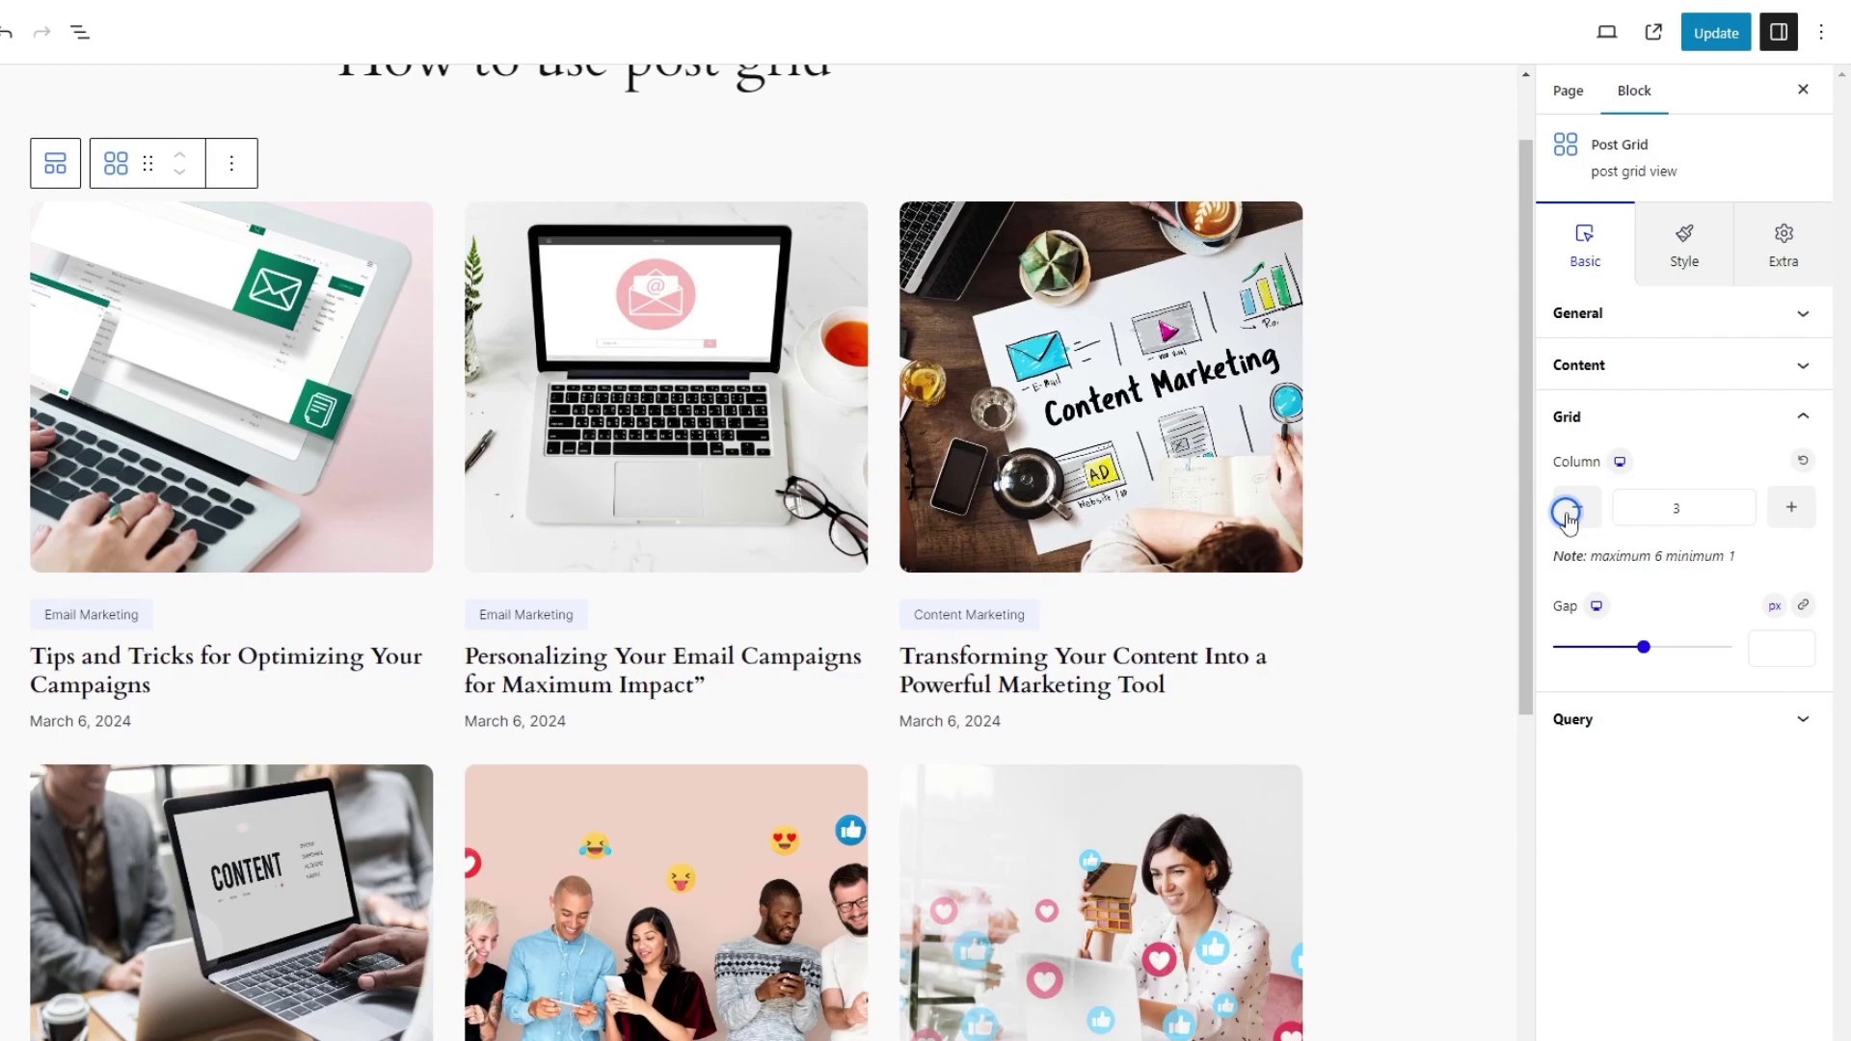
click(1567, 511)
click(1796, 516)
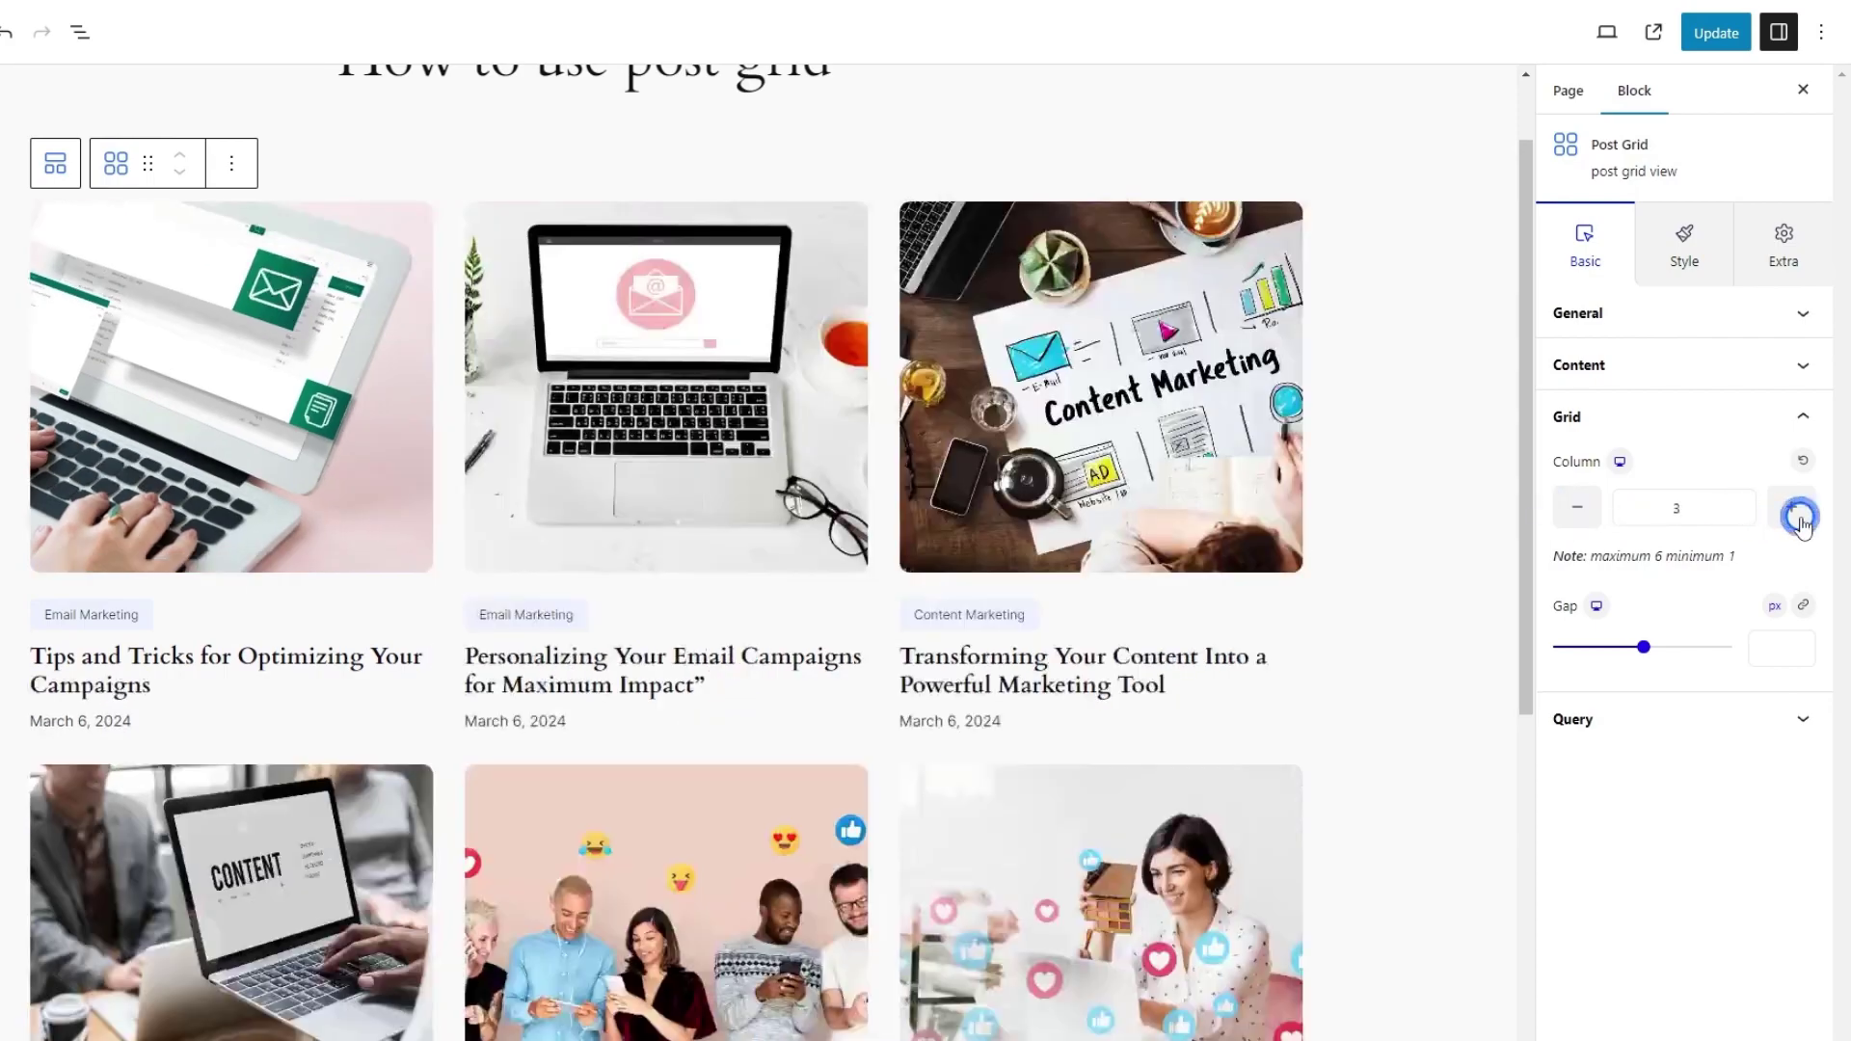
click(1791, 508)
click(1577, 508)
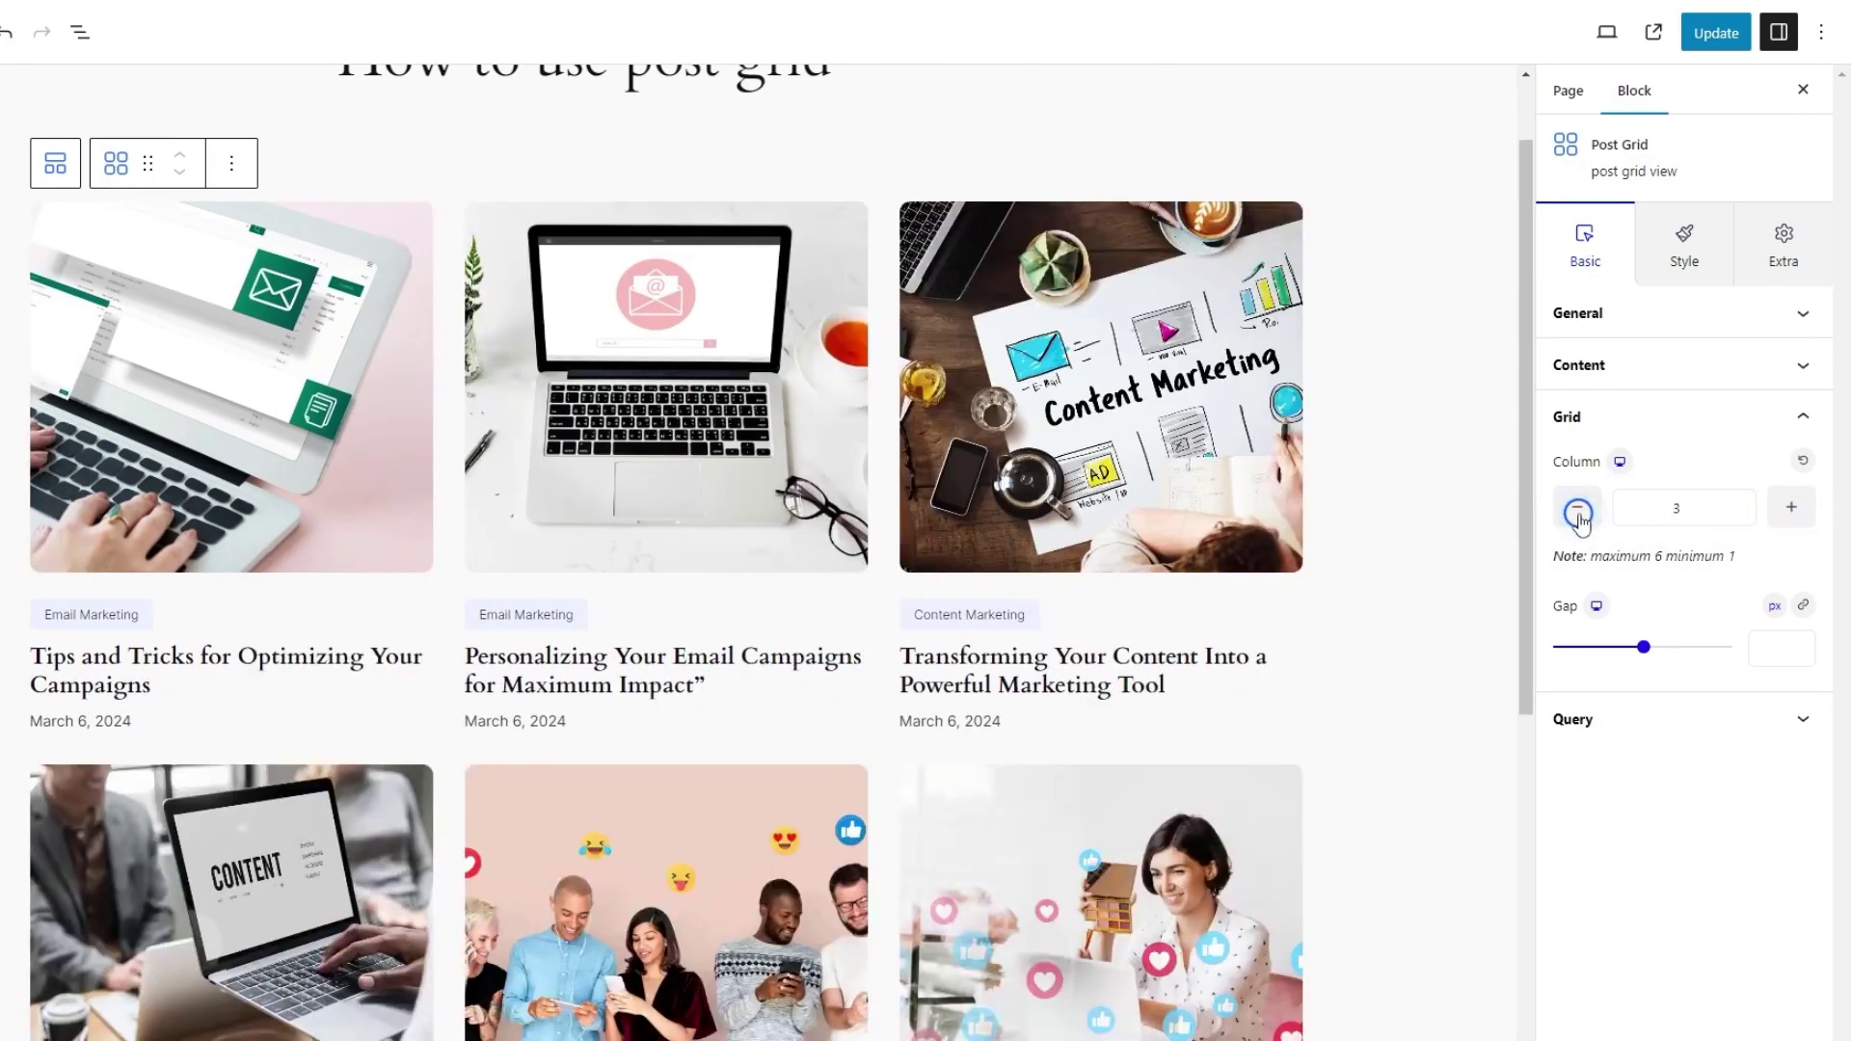
drag(1629, 658, 1596, 652)
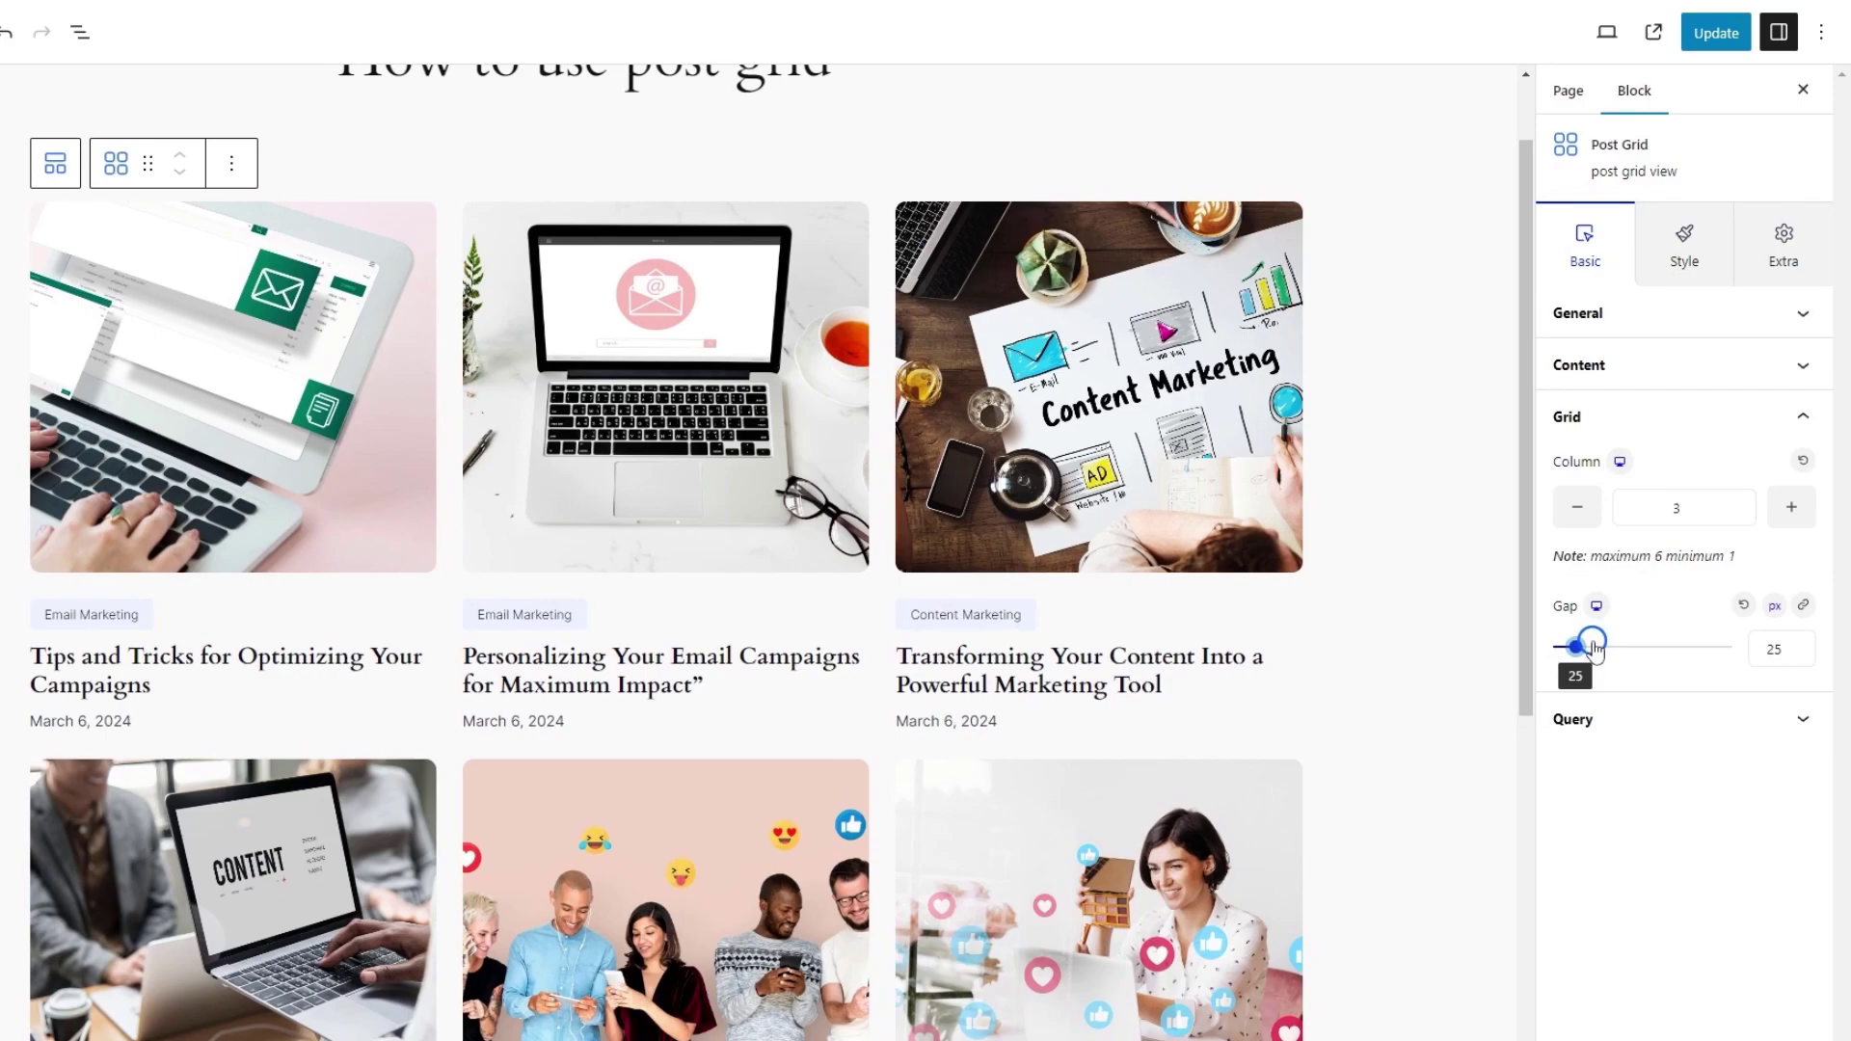
In the Query settings, keep Posts as the source with no author filter.
click(1572, 719)
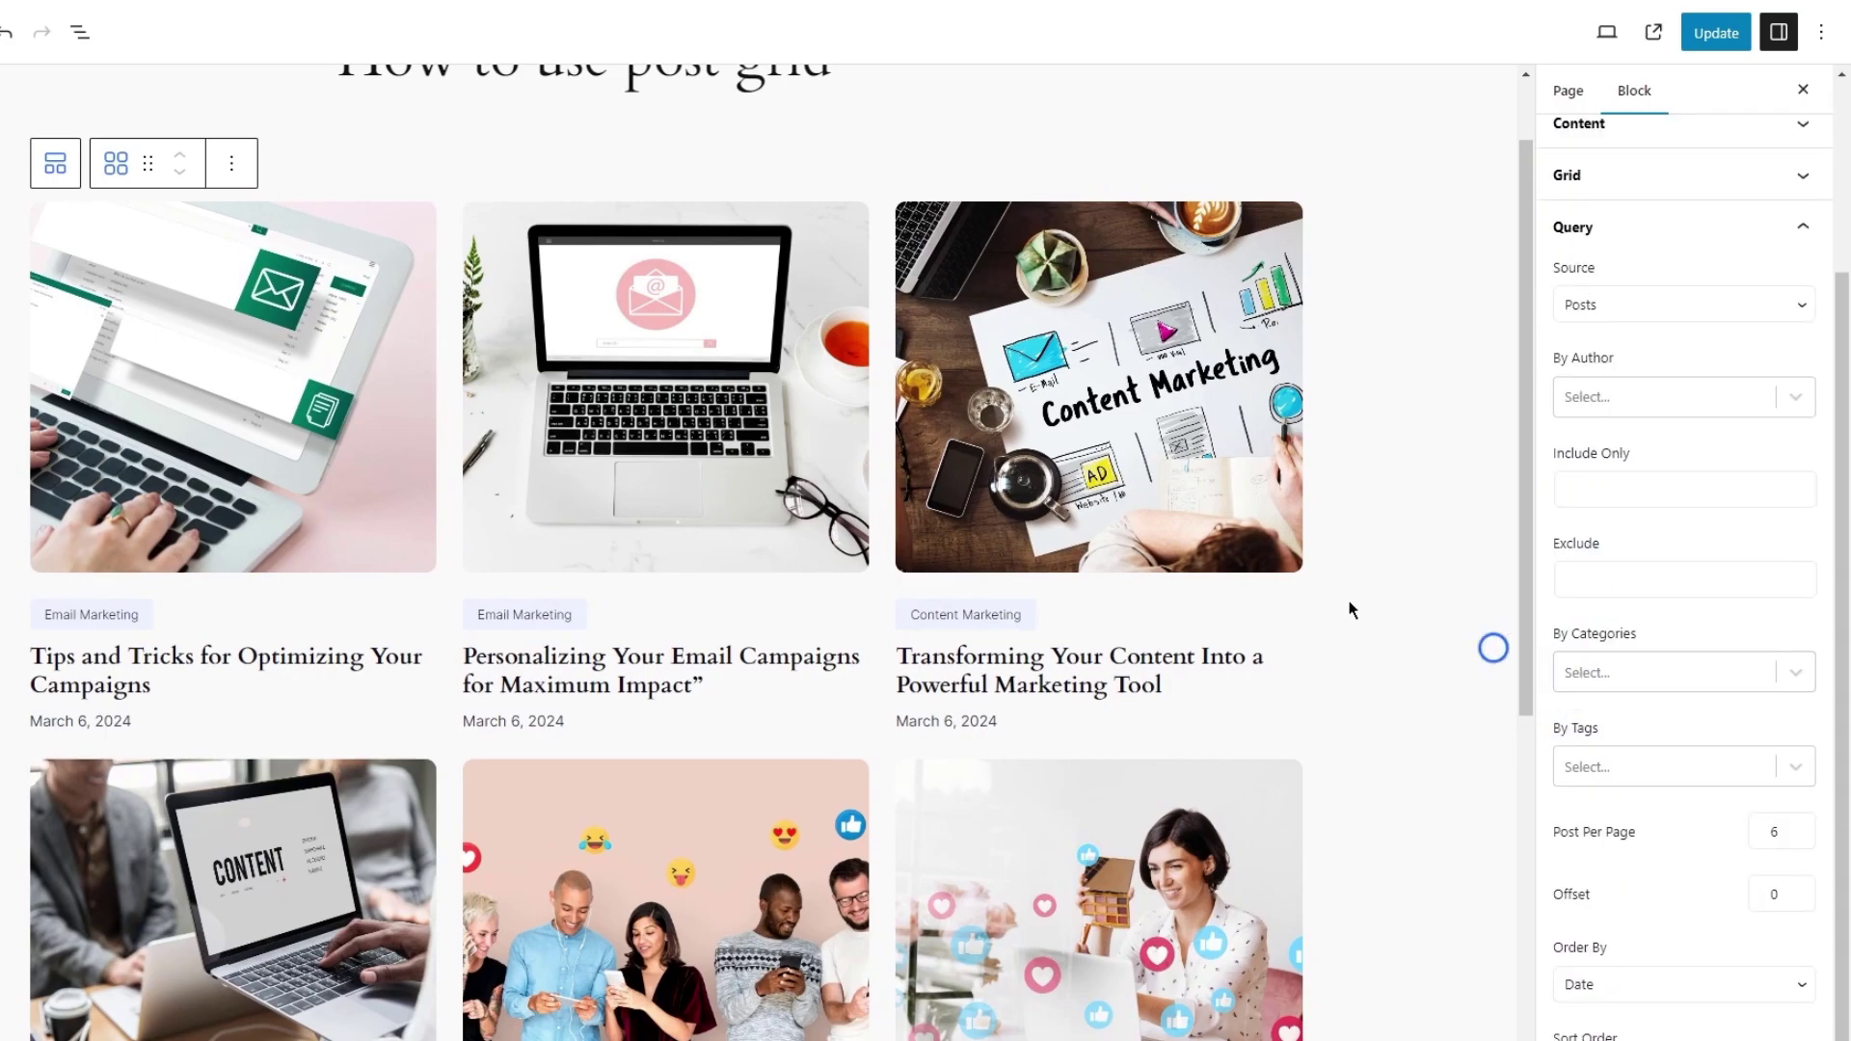
click(1625, 306)
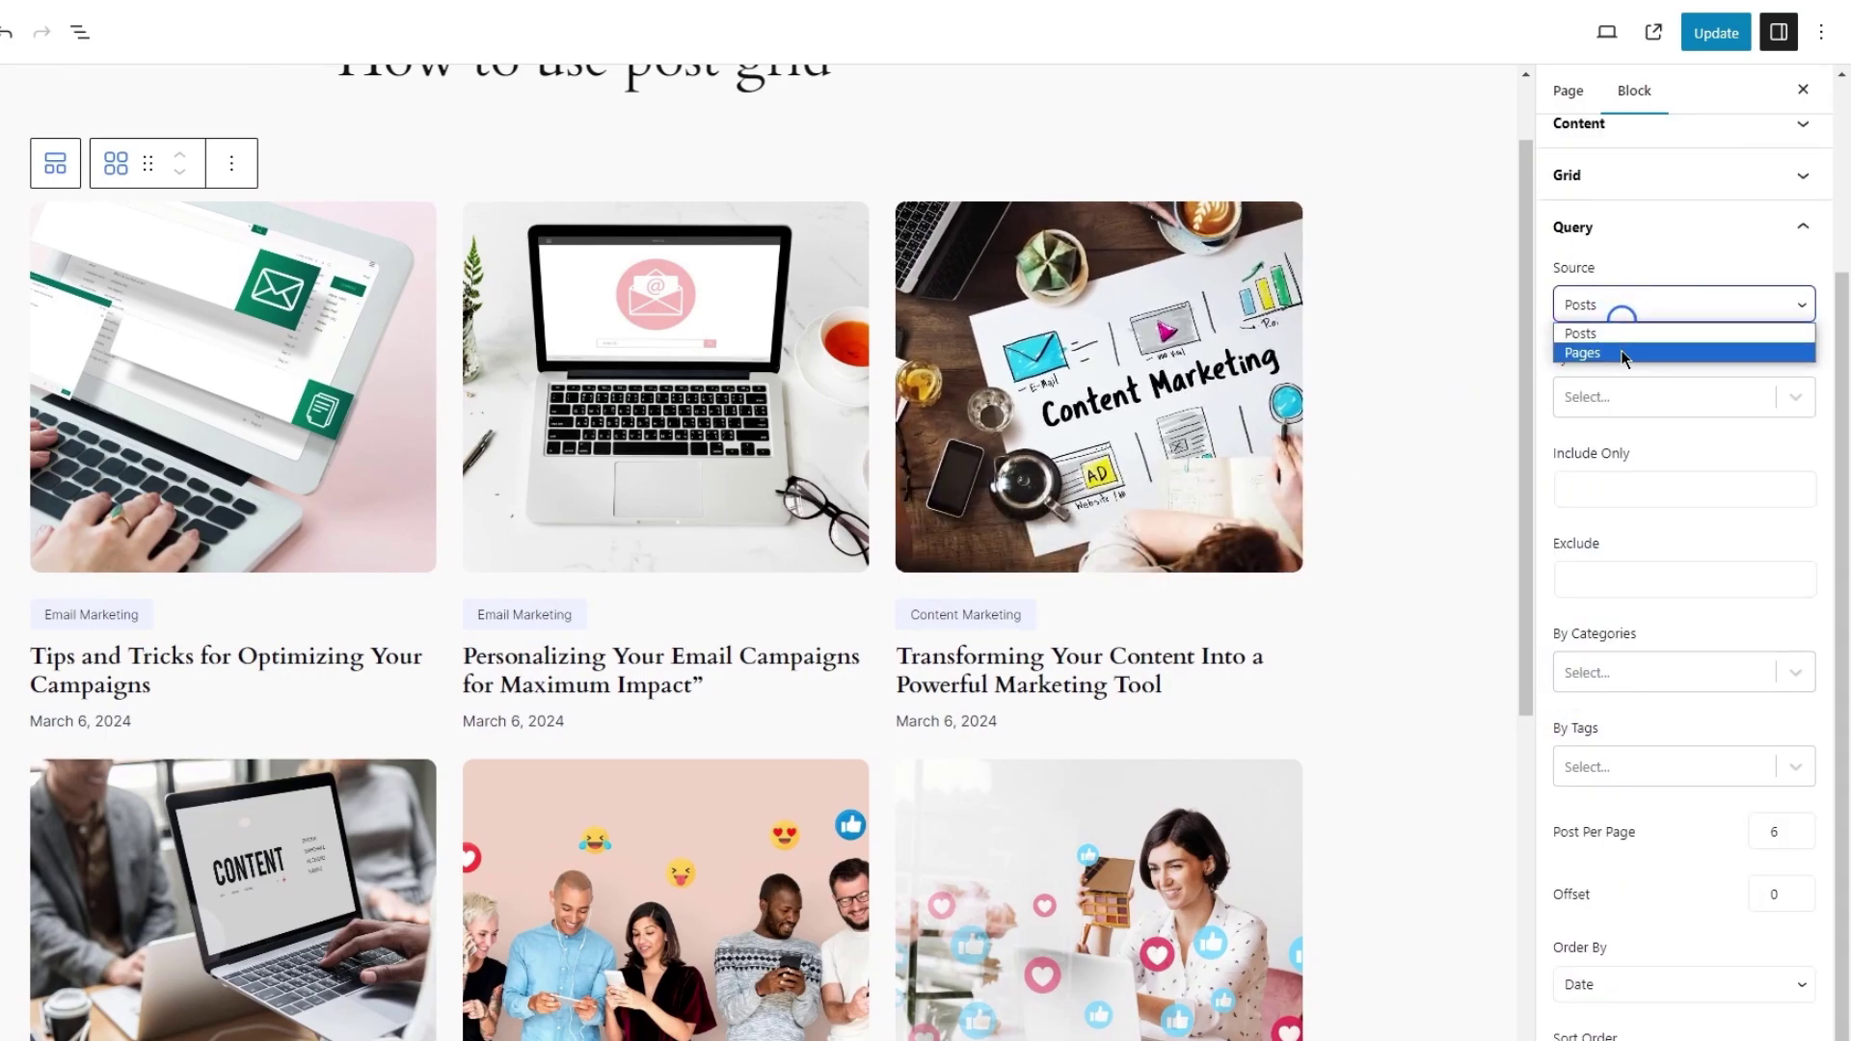
click(1653, 292)
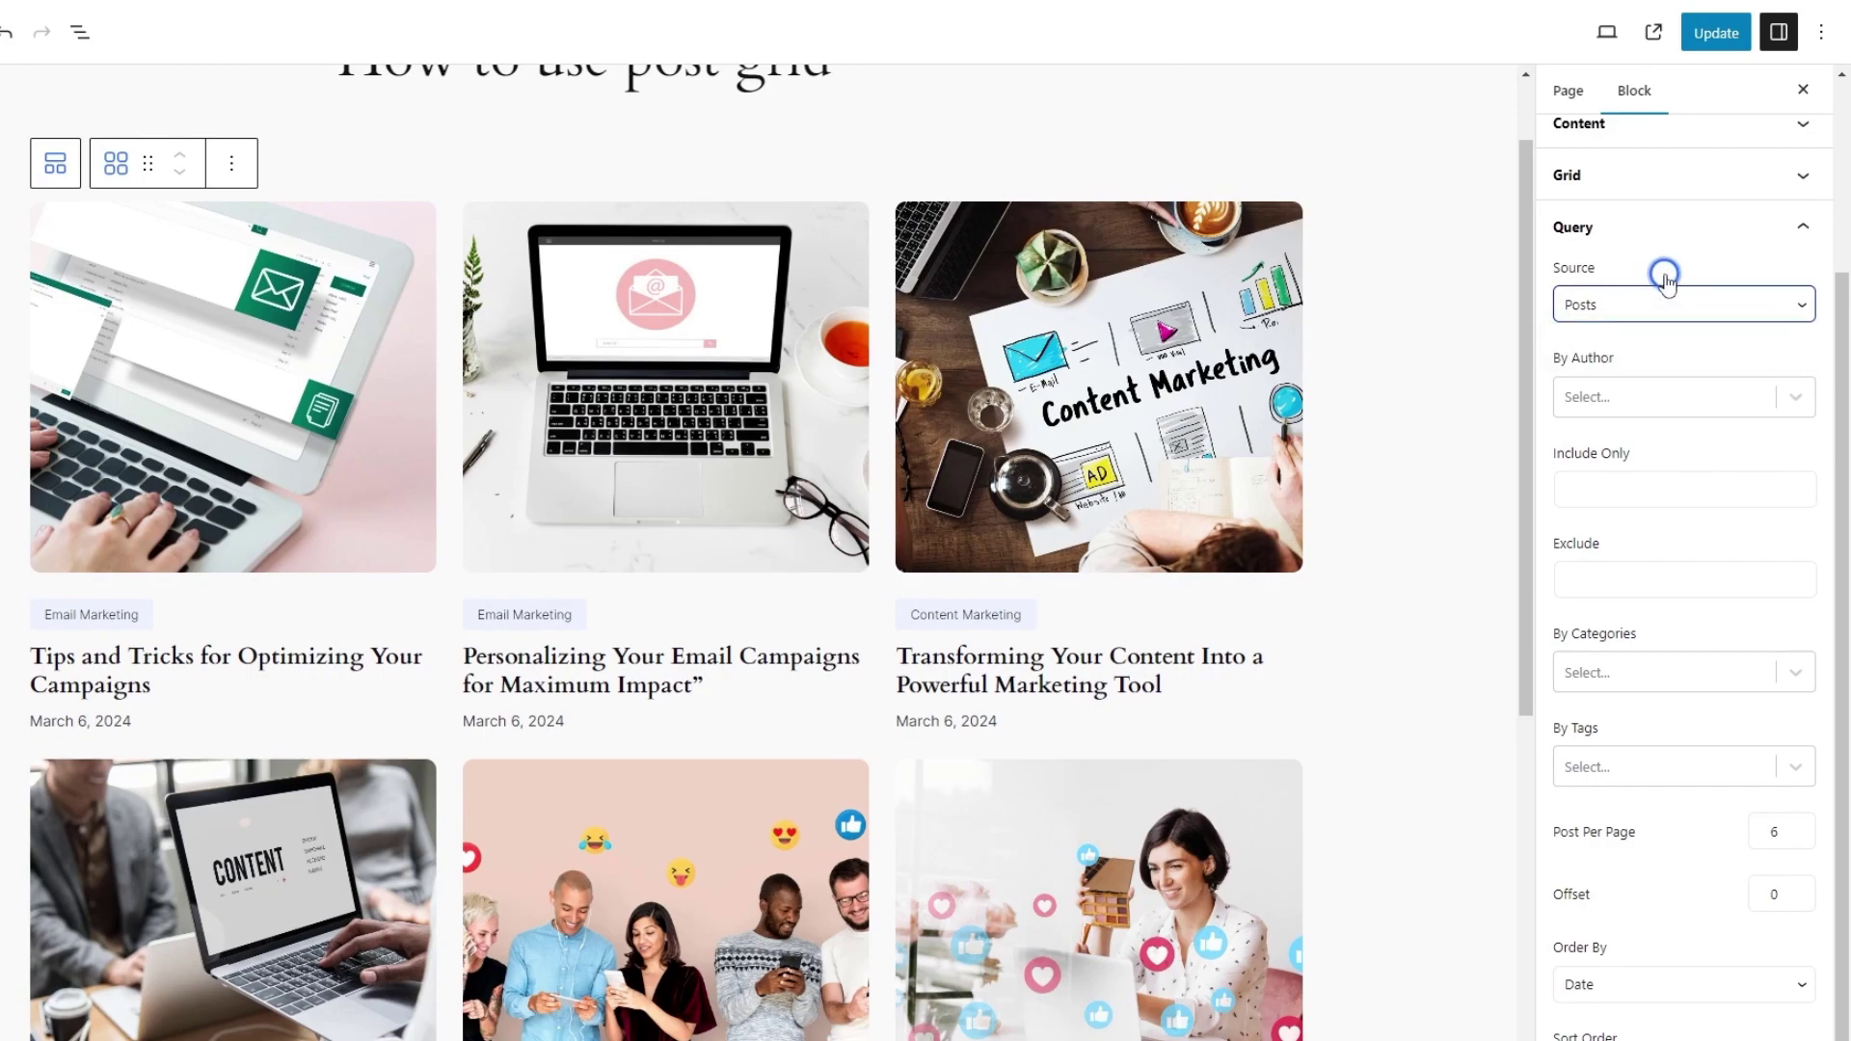
click(1629, 397)
click(1688, 535)
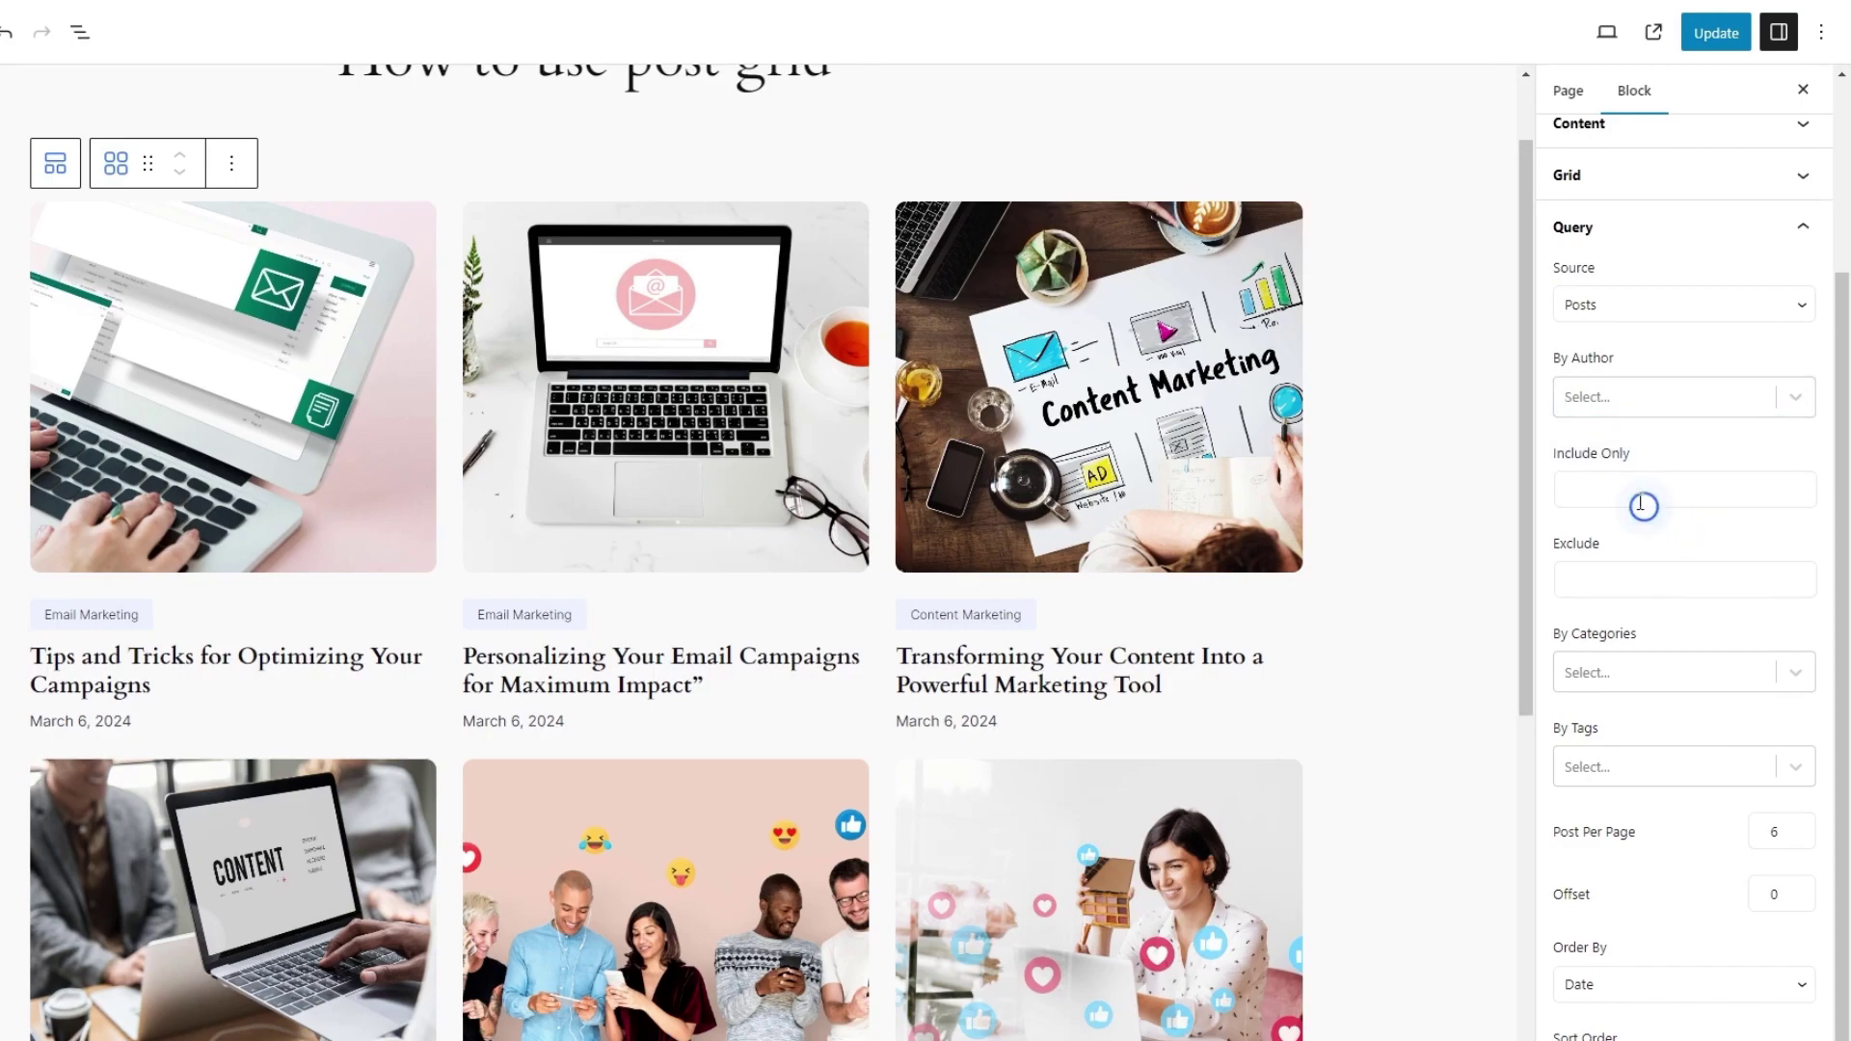
click(1633, 487)
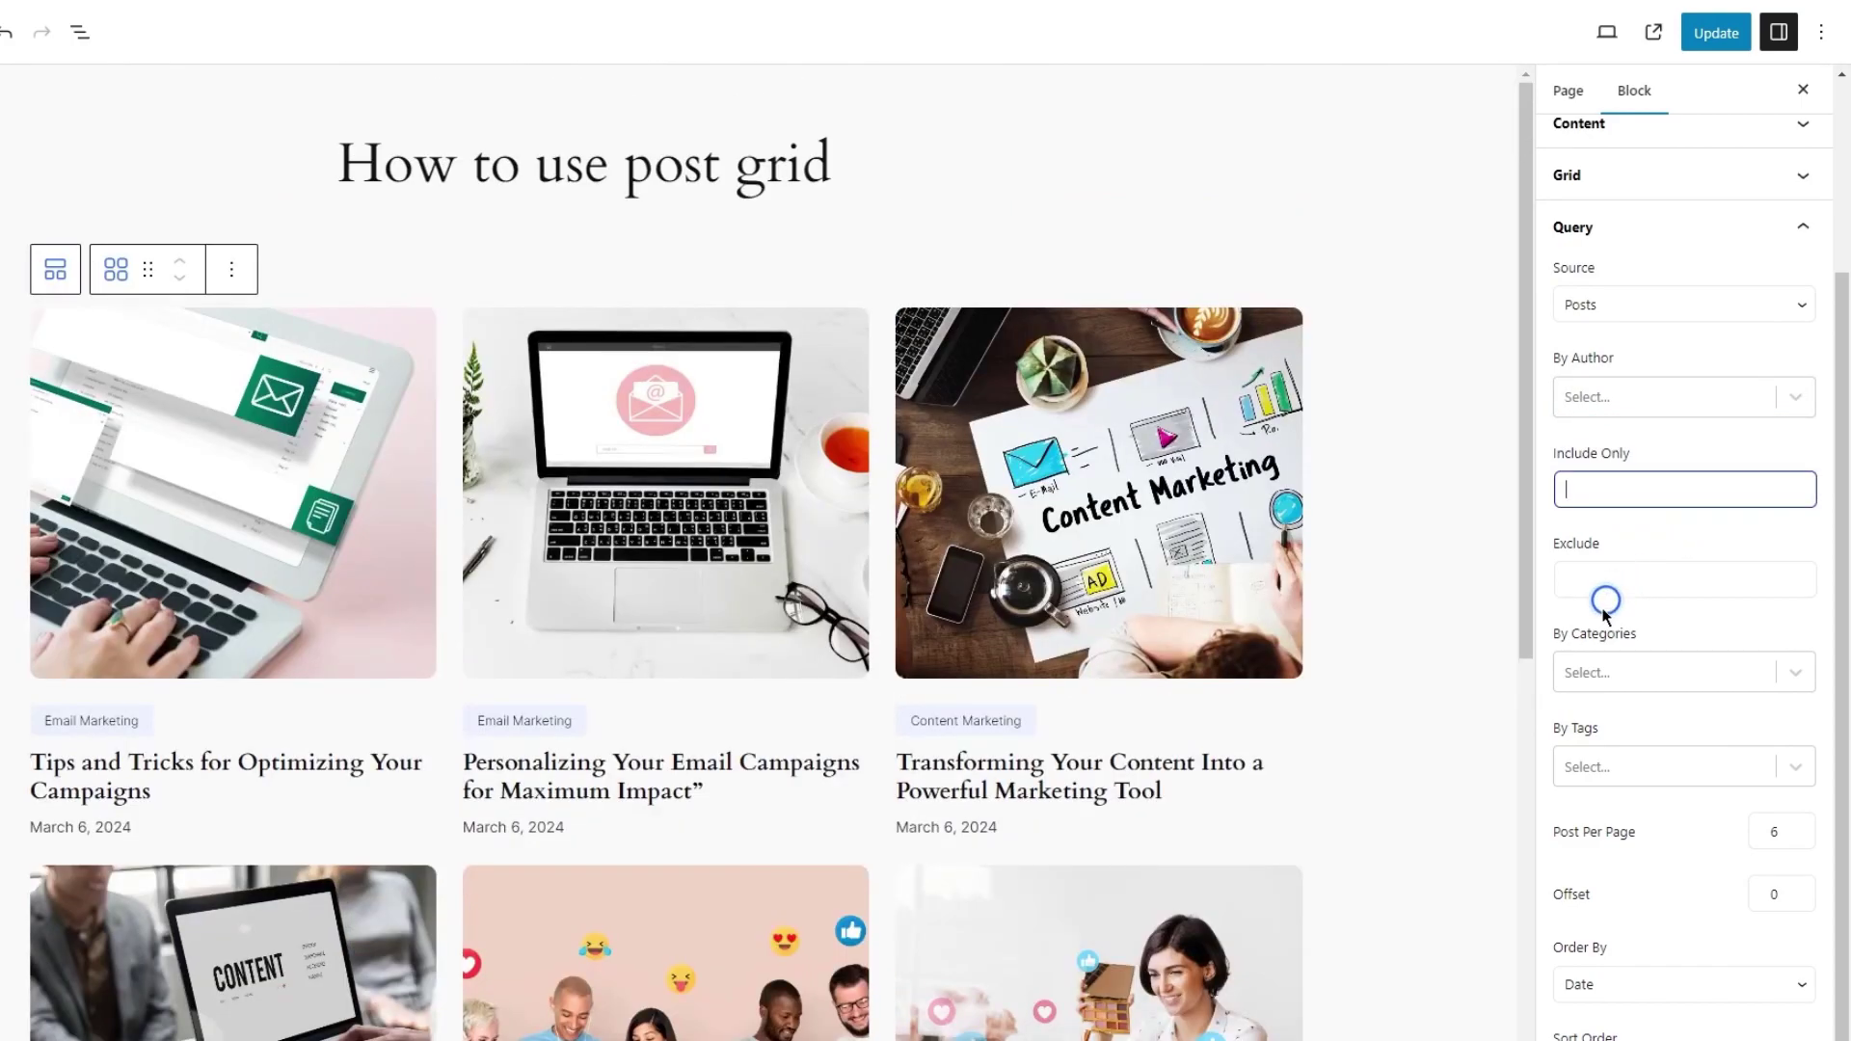
Filter the grid to Social Media Marketing posts only.
click(1630, 673)
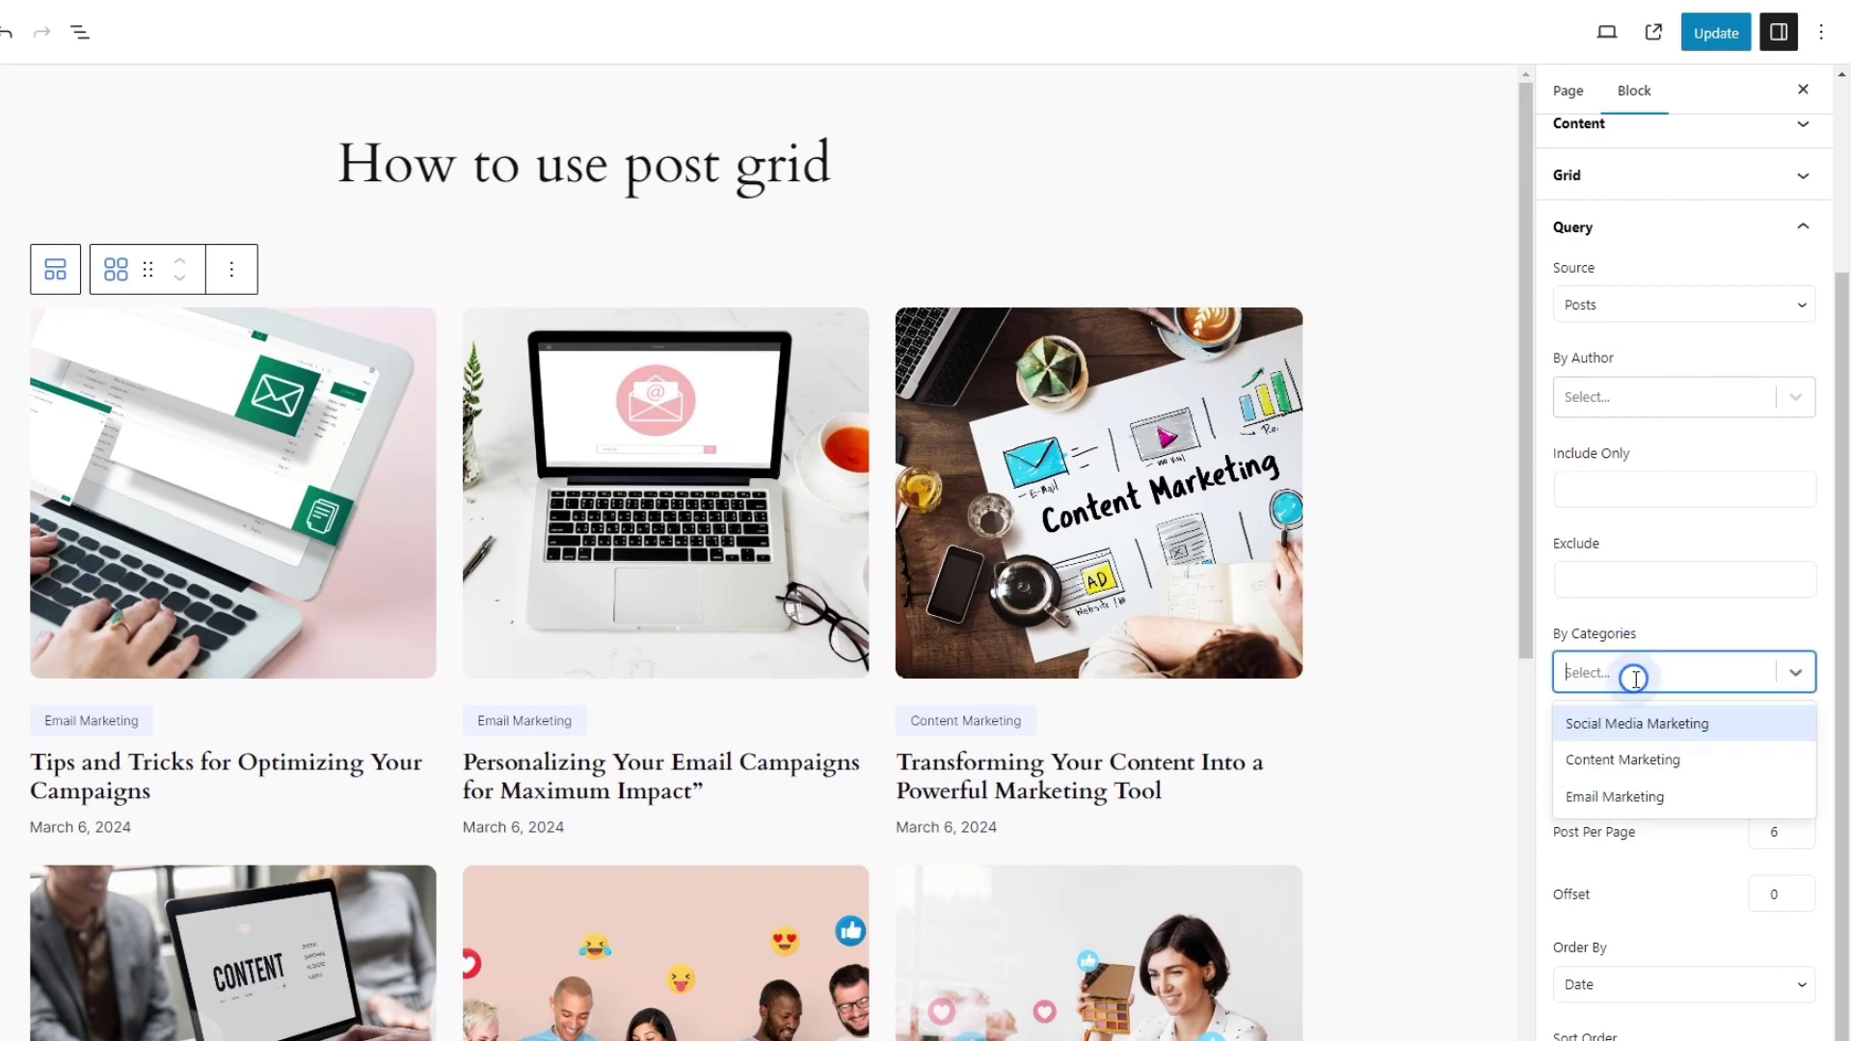
click(1606, 766)
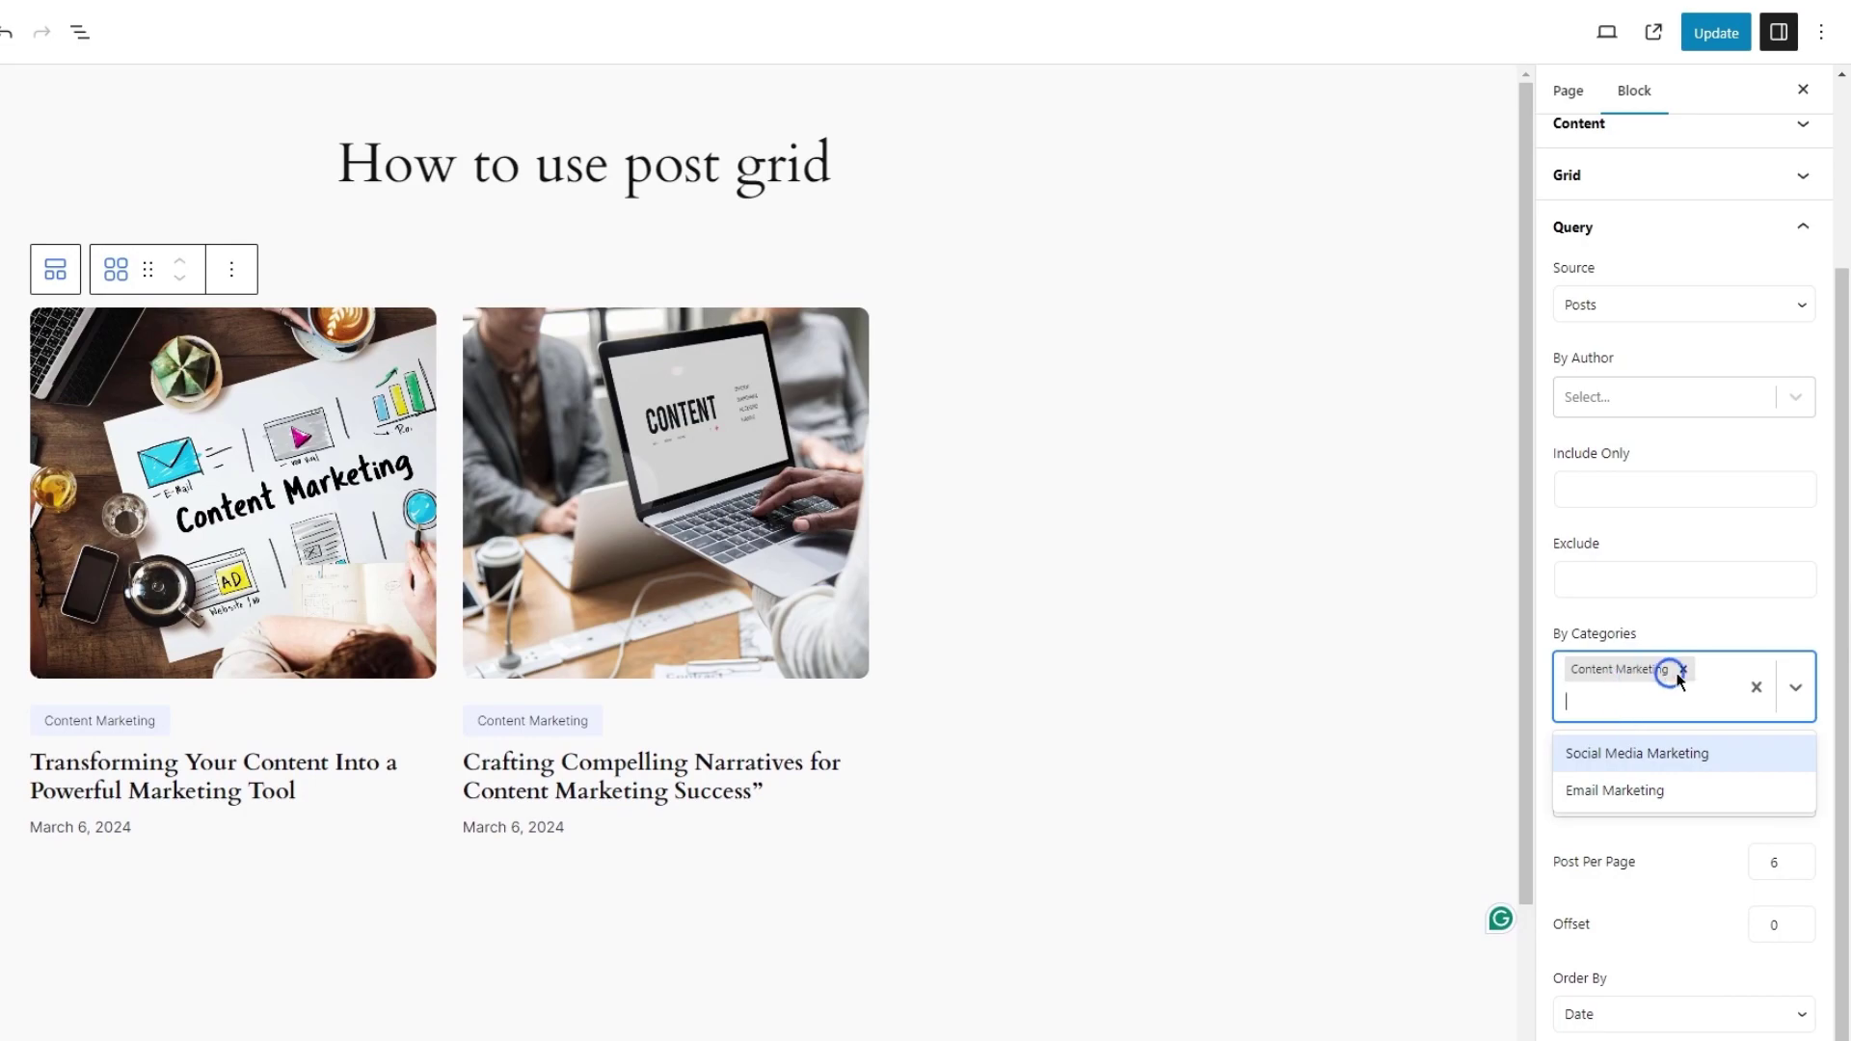
click(1686, 672)
click(1639, 792)
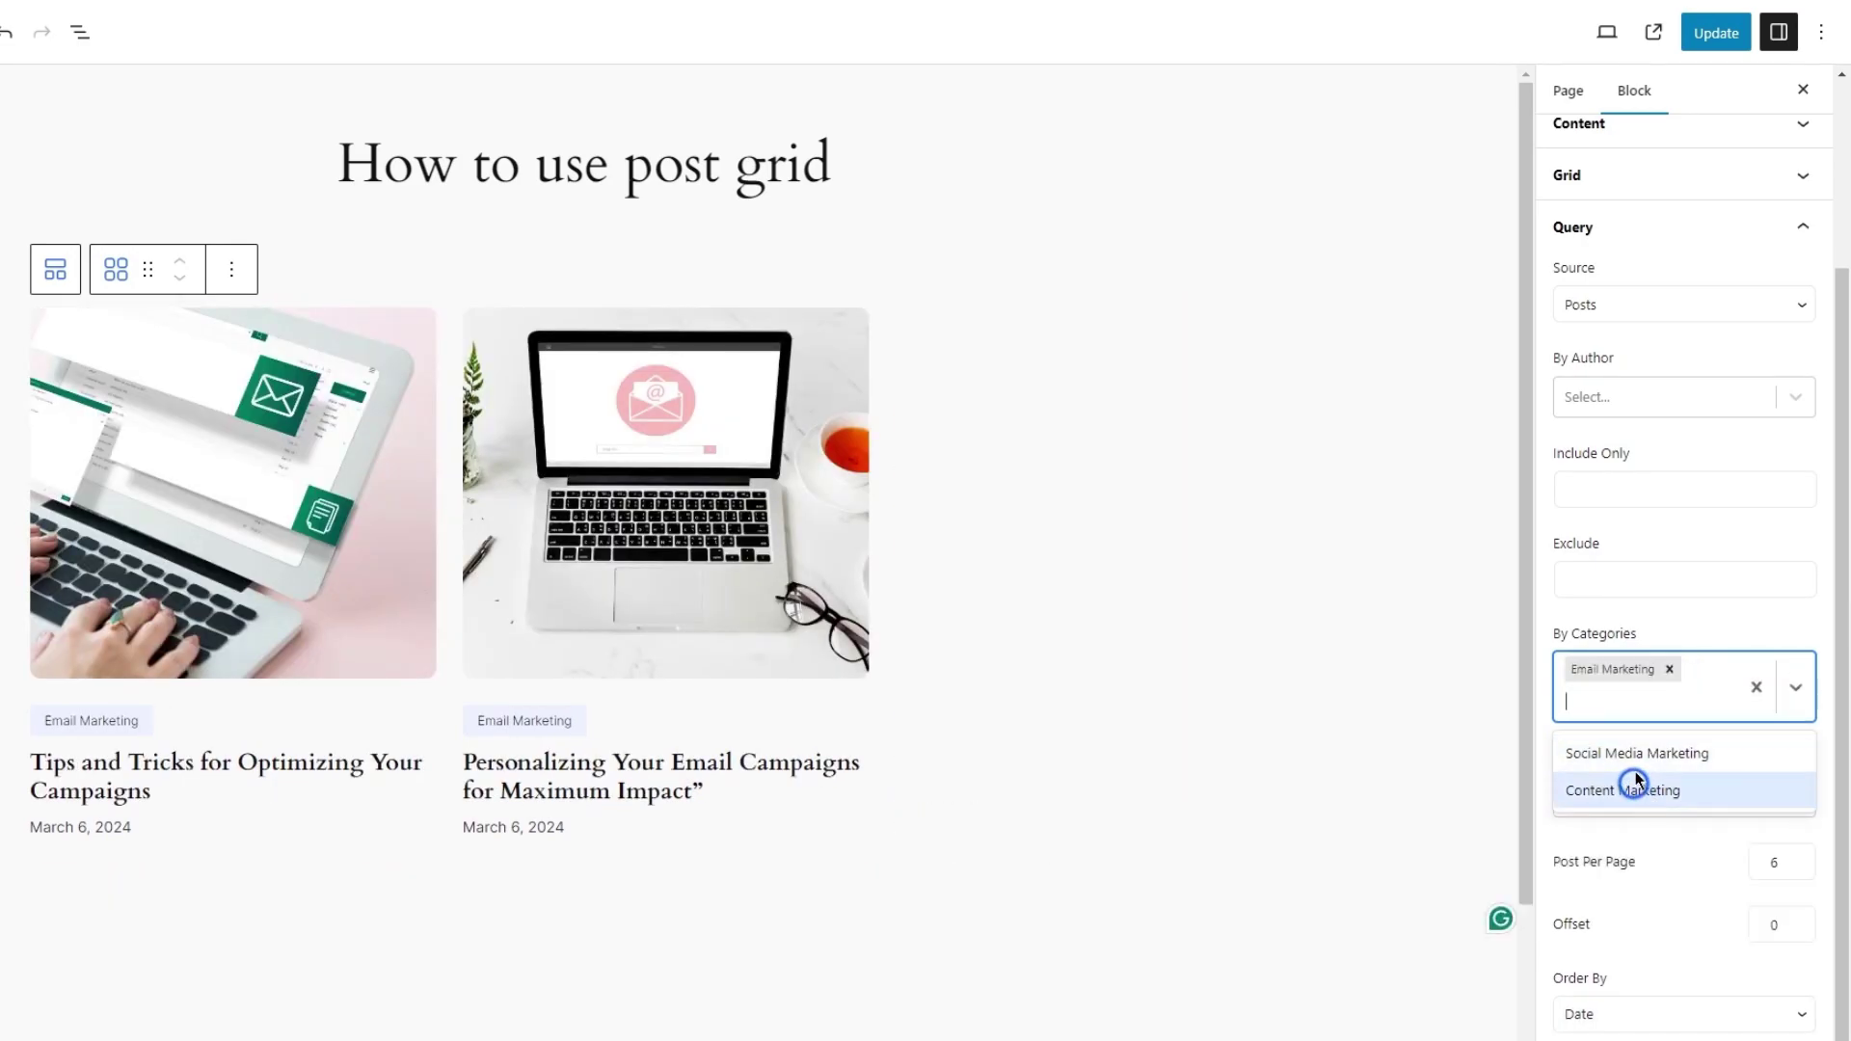
click(1671, 667)
click(1647, 721)
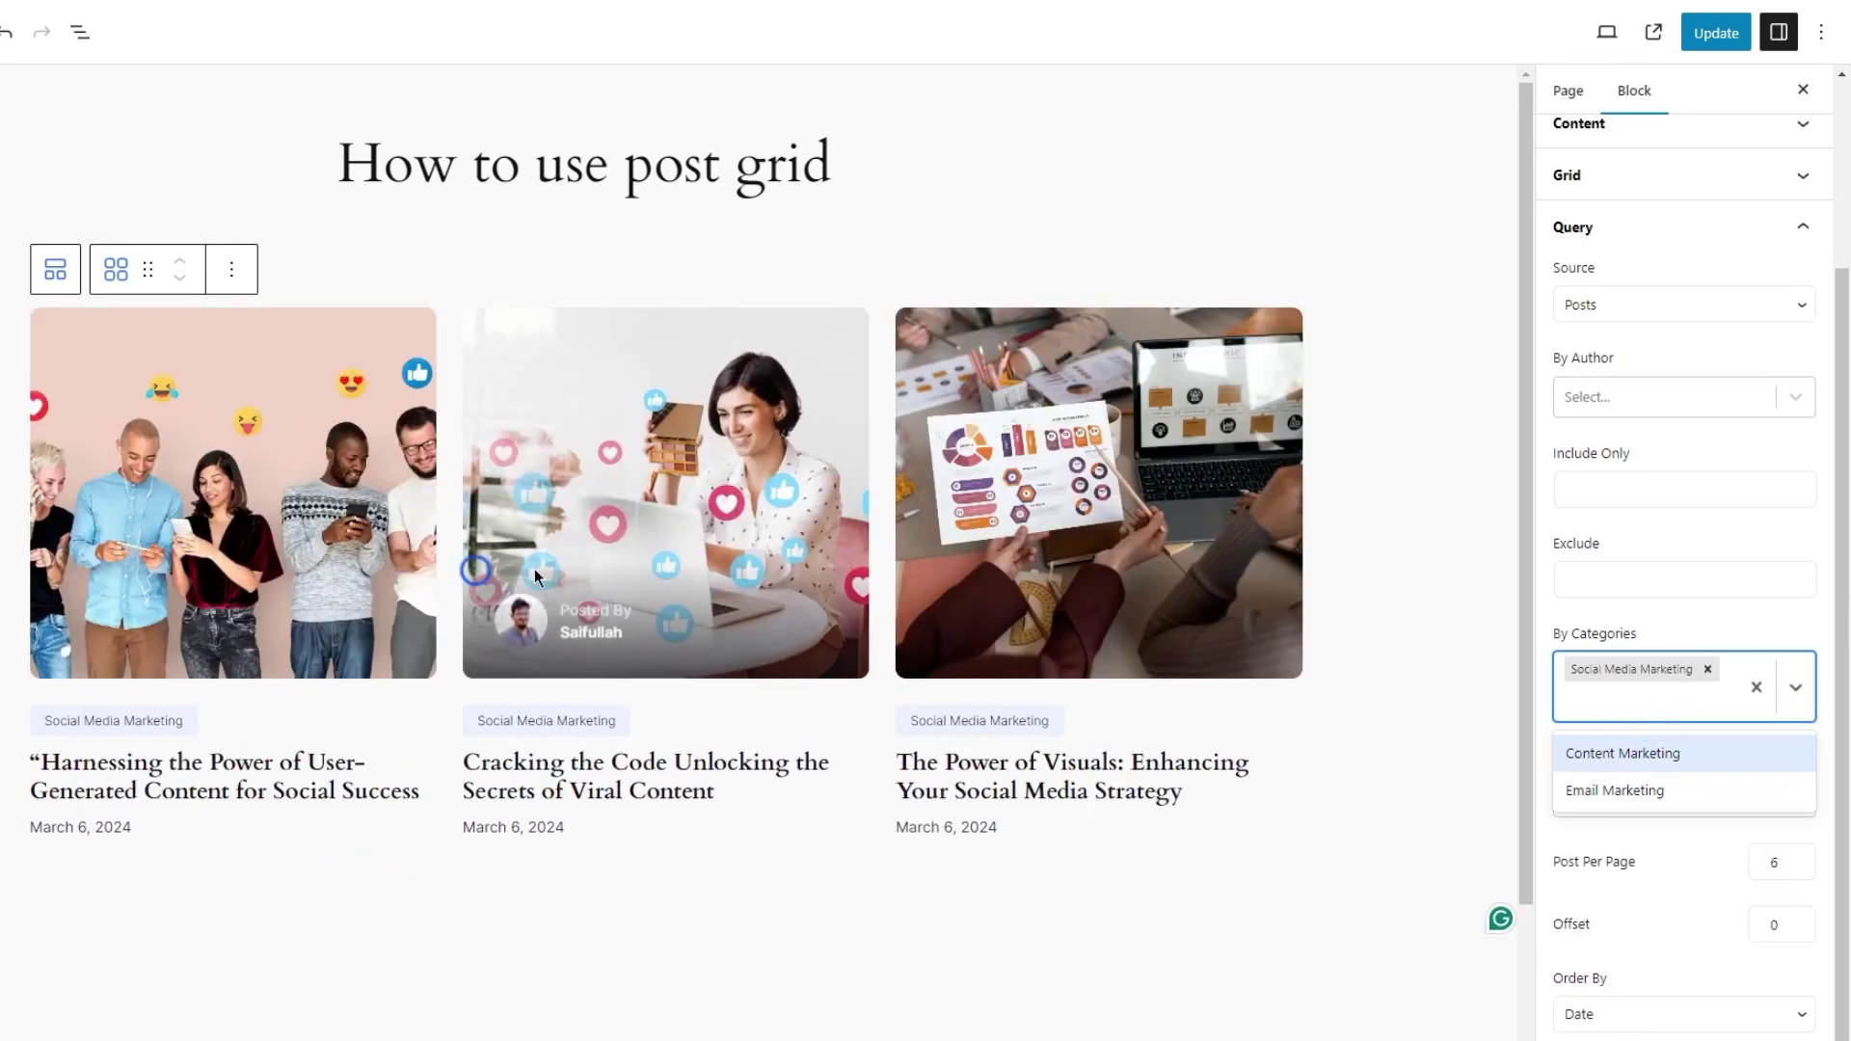
click(1843, 681)
Set posts per page to 3, ordered by last modified date, descending.
scroll(1843, 736, down, 1)
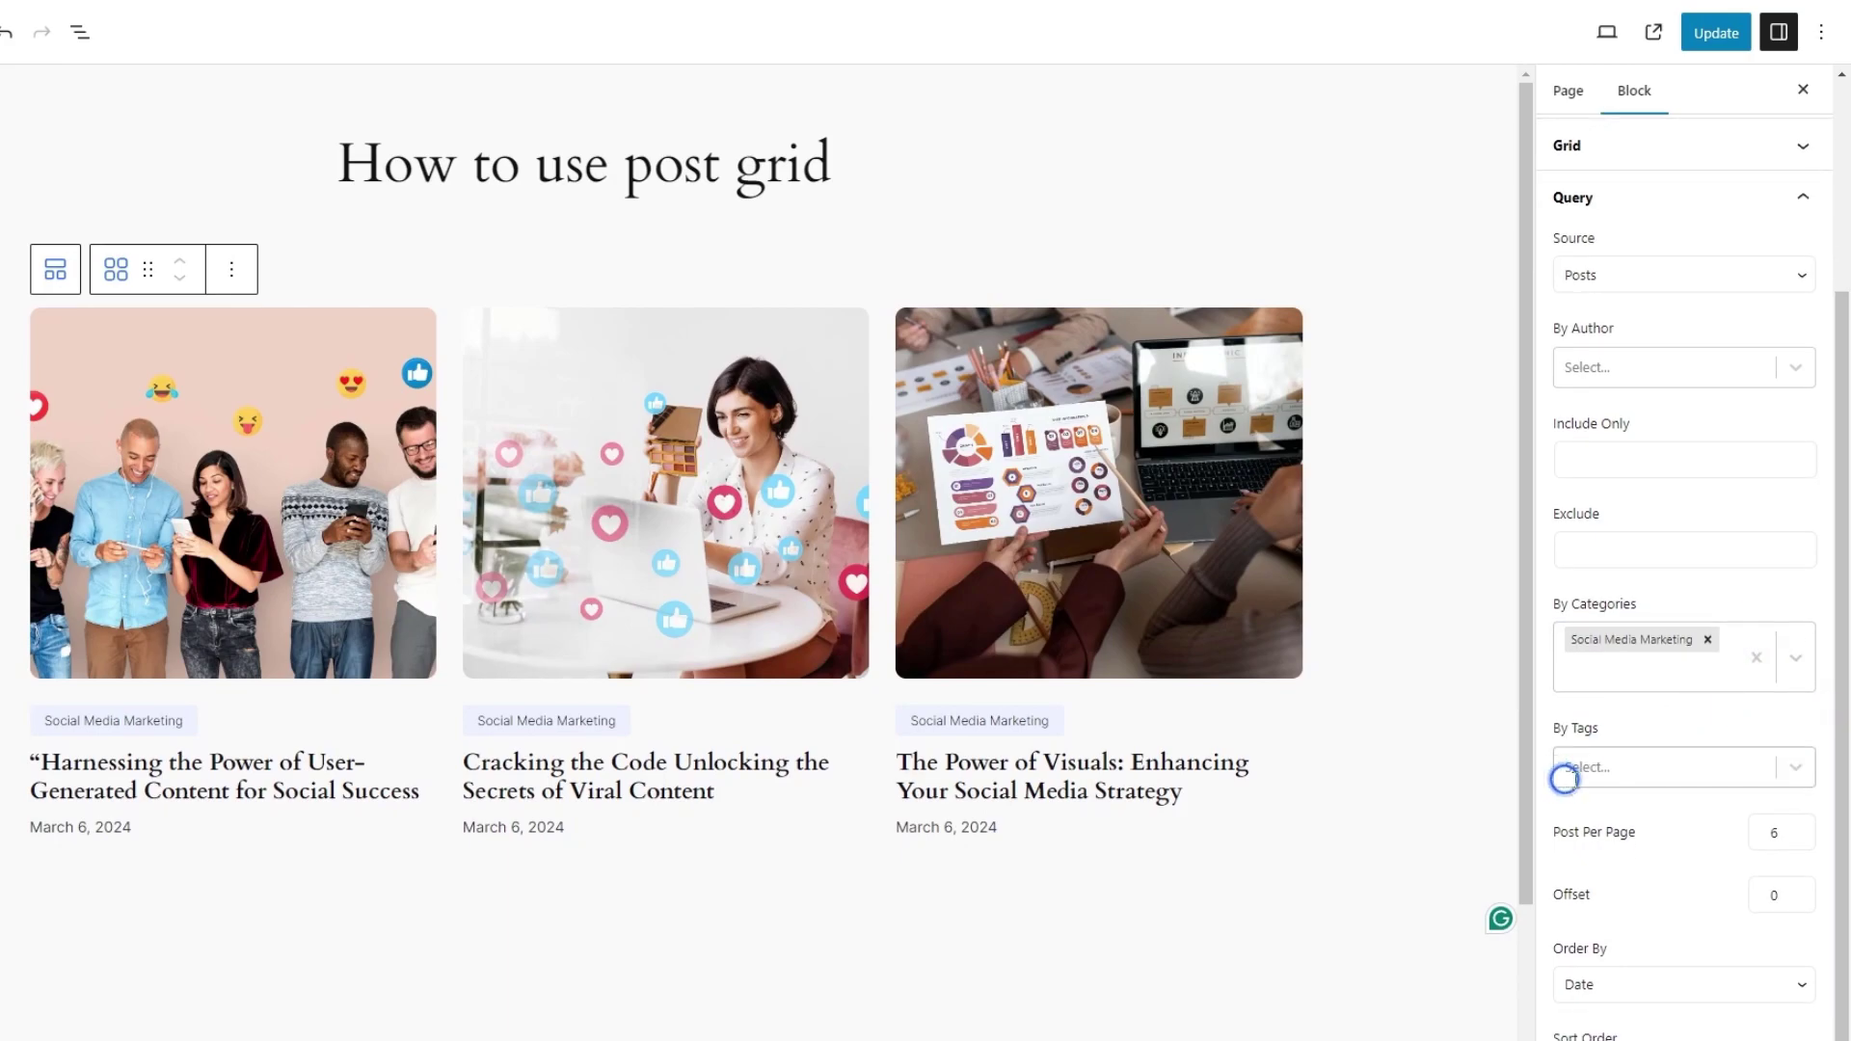
click(1767, 839)
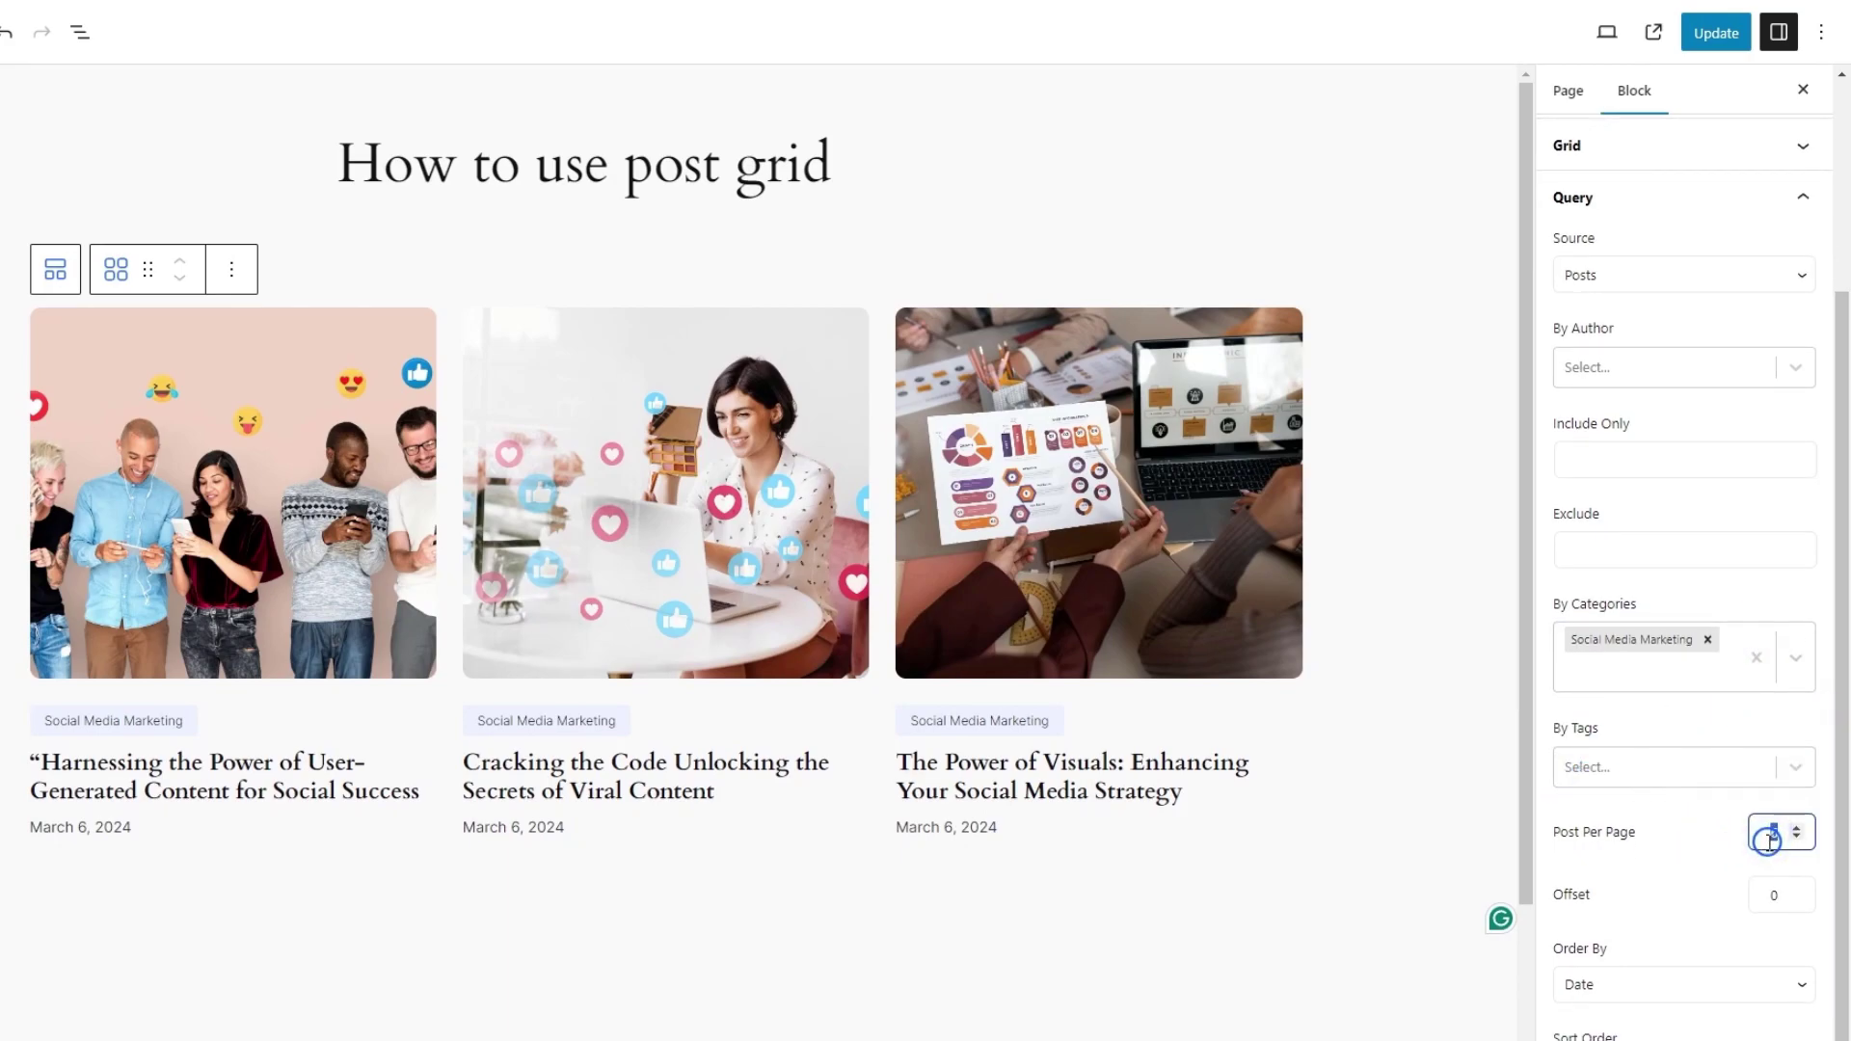
text(2)
click(1692, 978)
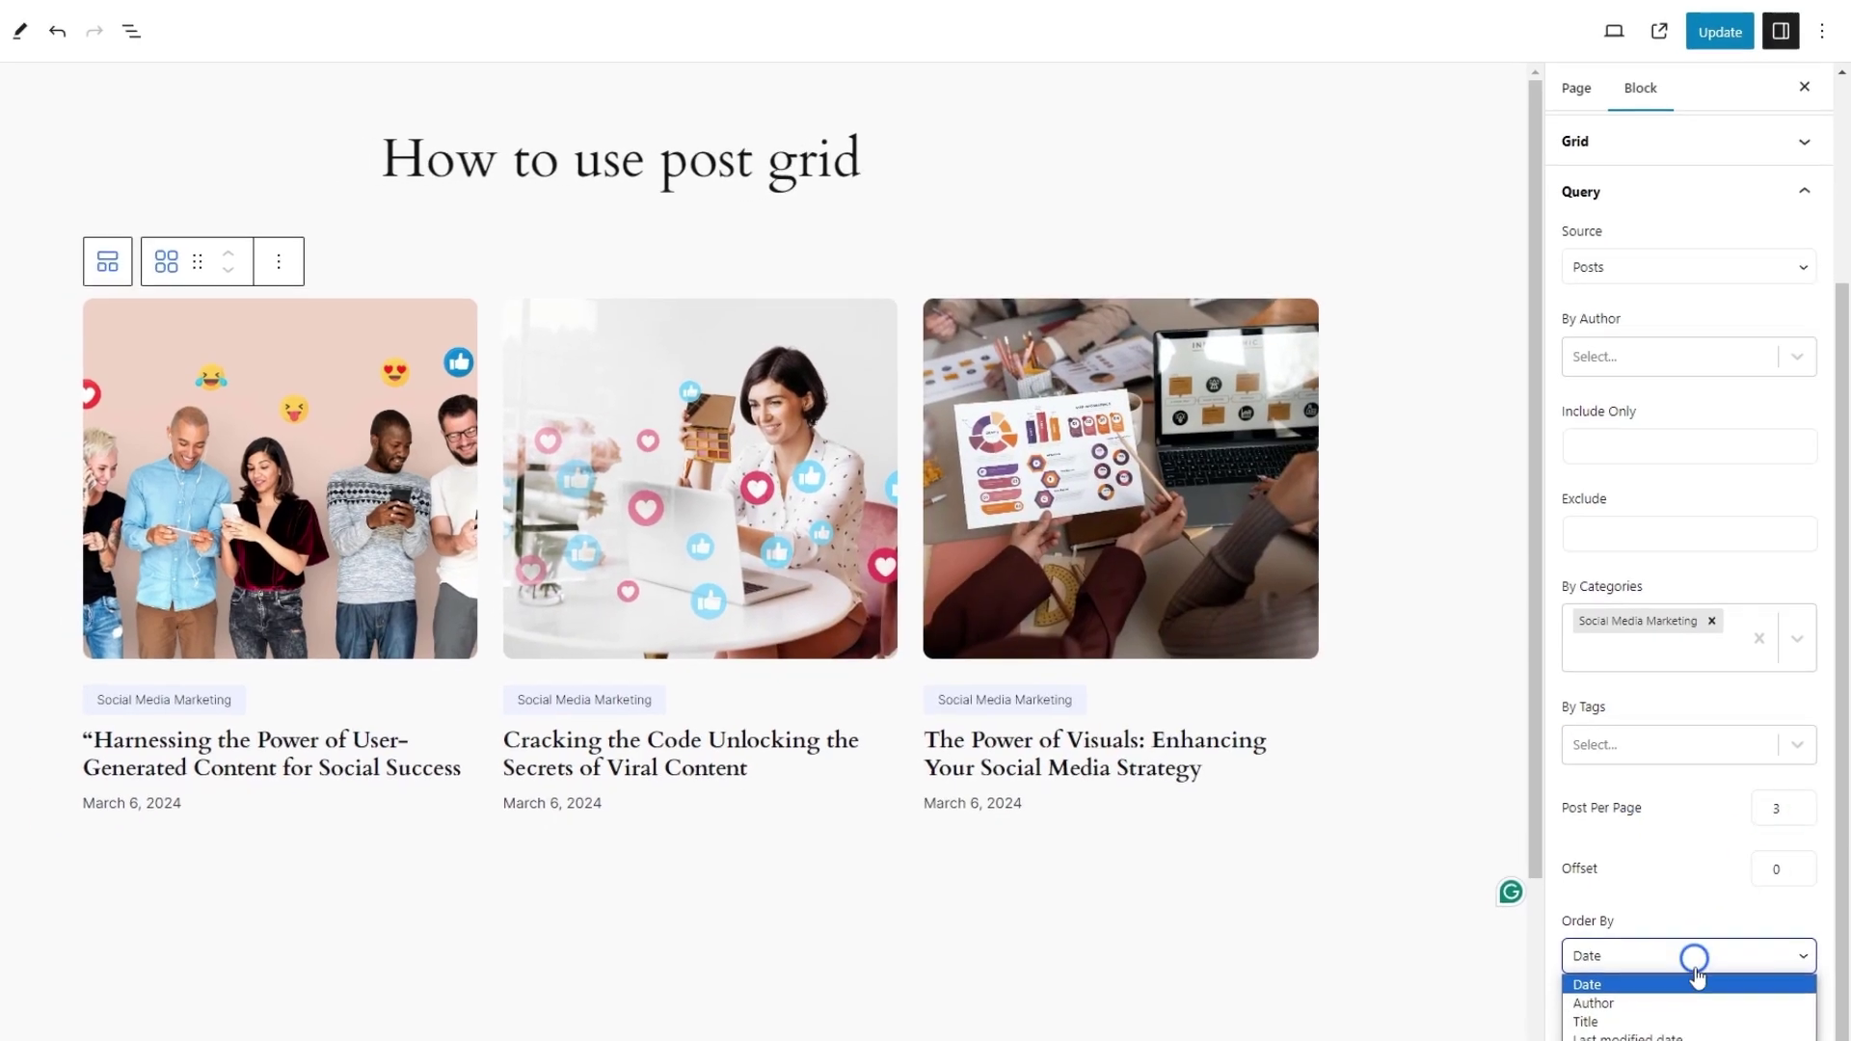
click(1679, 1017)
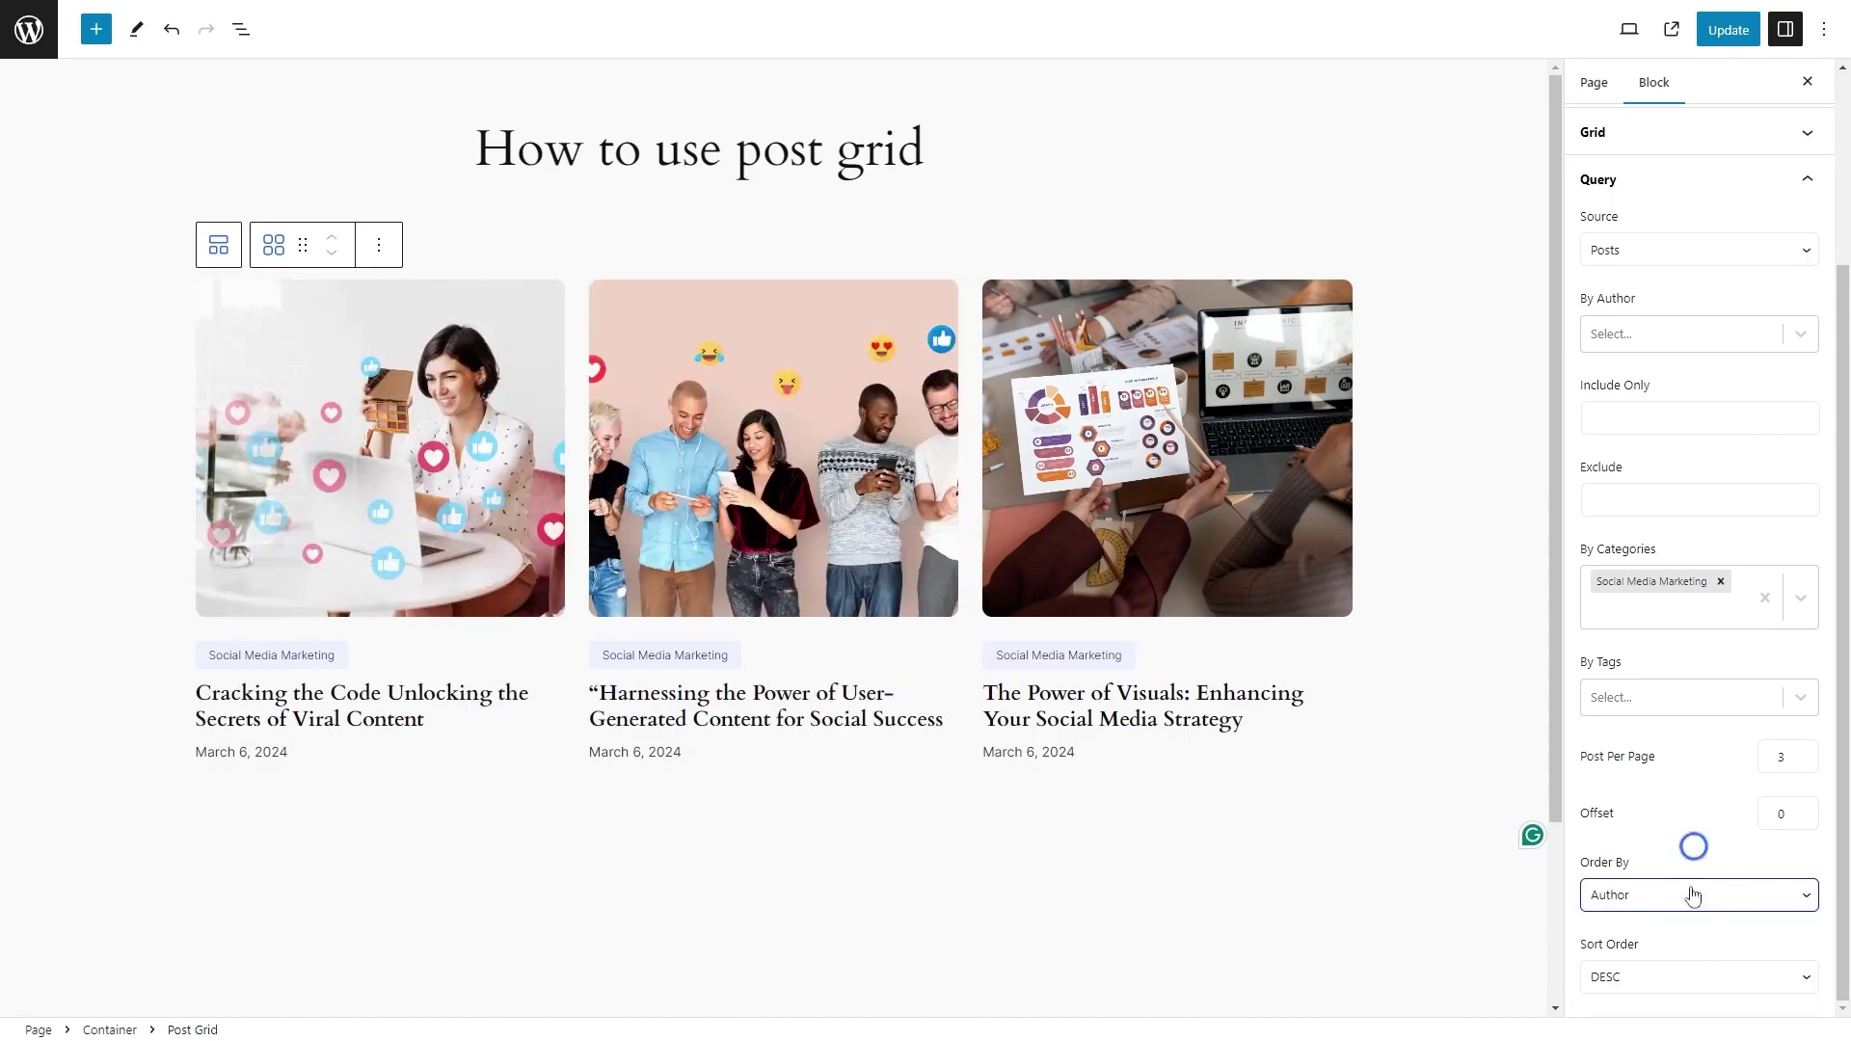
click(1694, 896)
click(1690, 975)
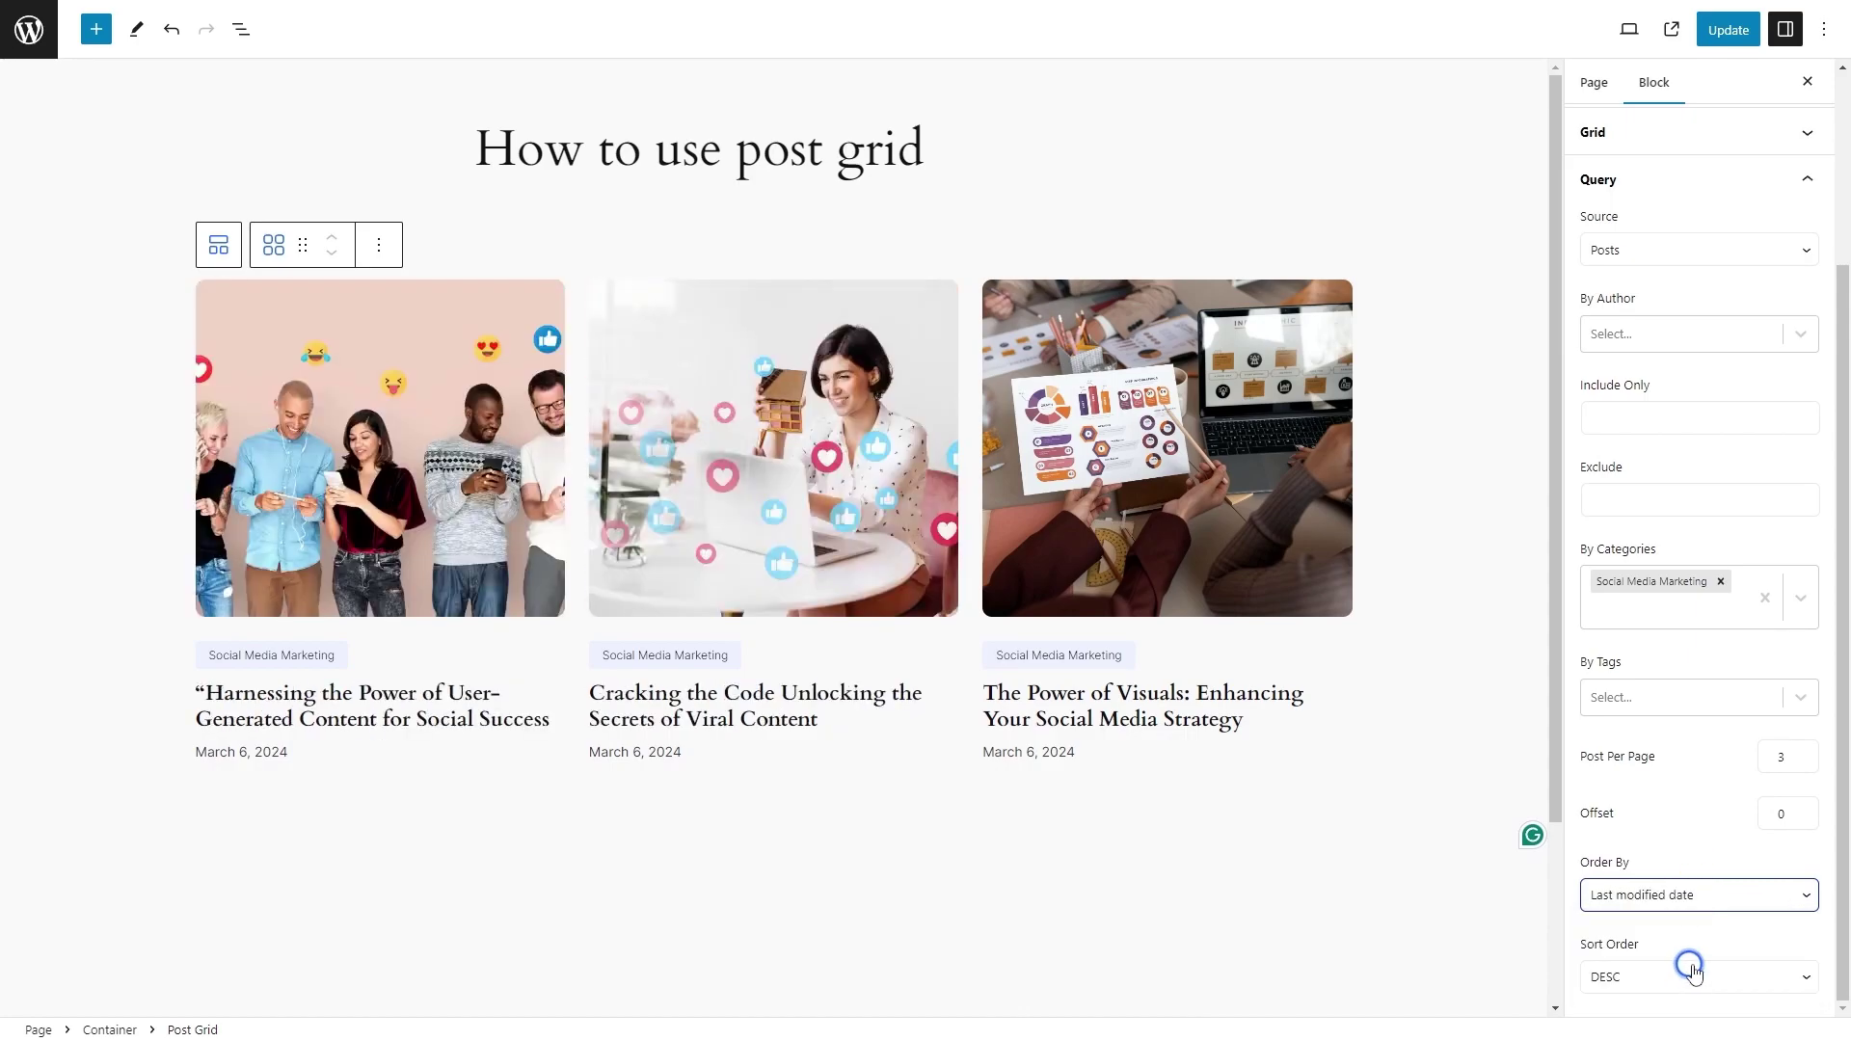
click(1694, 971)
click(1662, 932)
click(1677, 977)
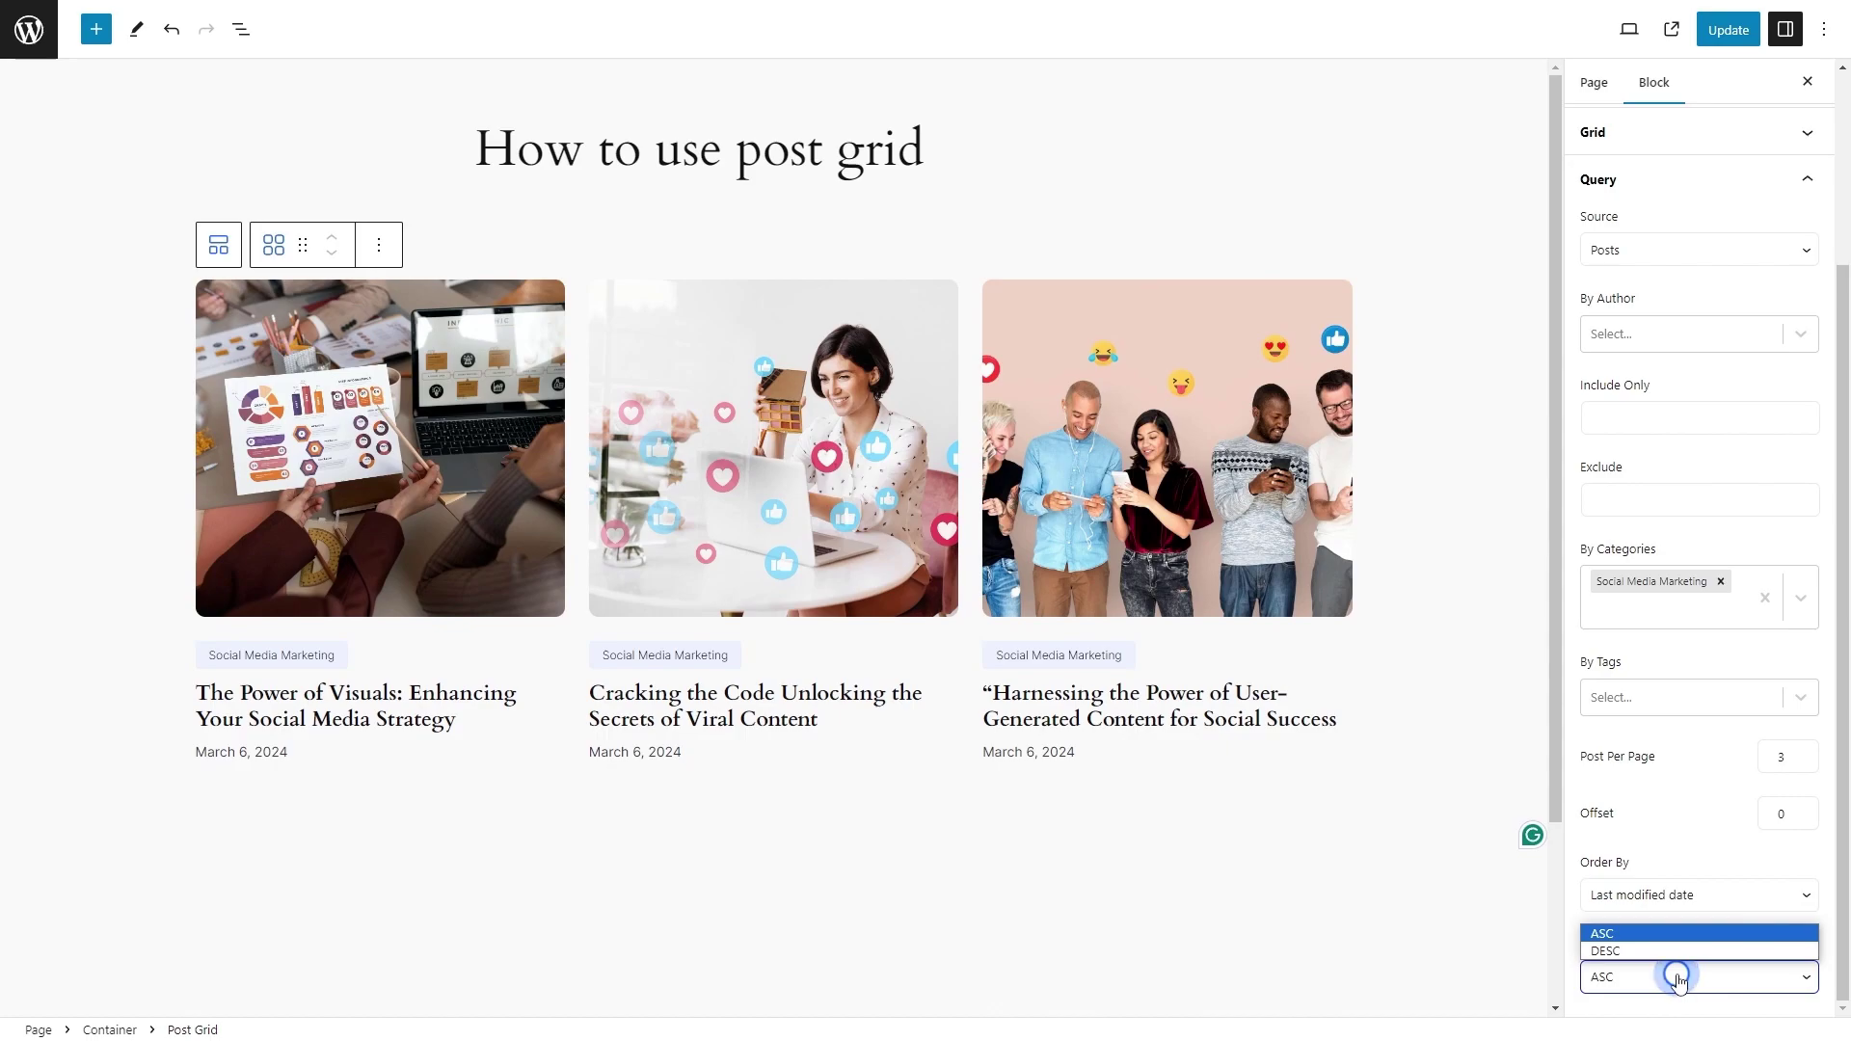
click(1652, 951)
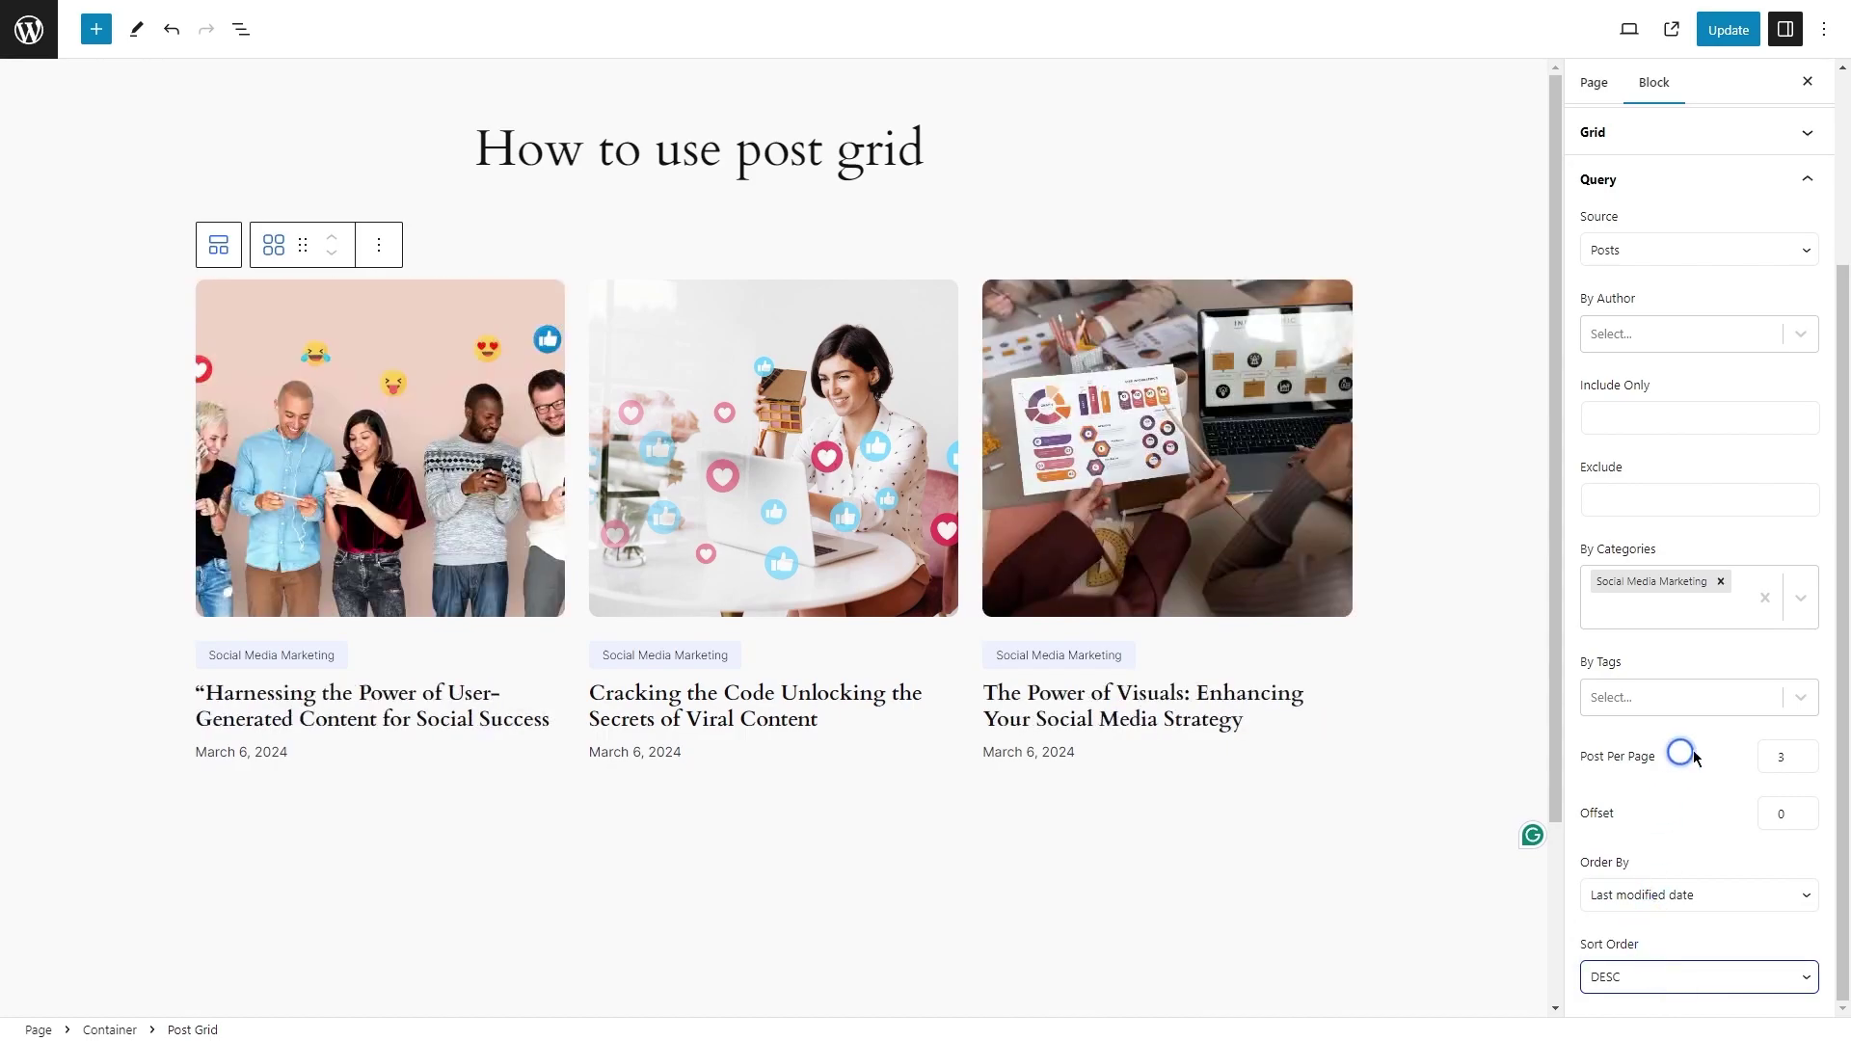
In the Style settings, try a solid border on the cards, then remove it.
scroll(1687, 790, up, 5)
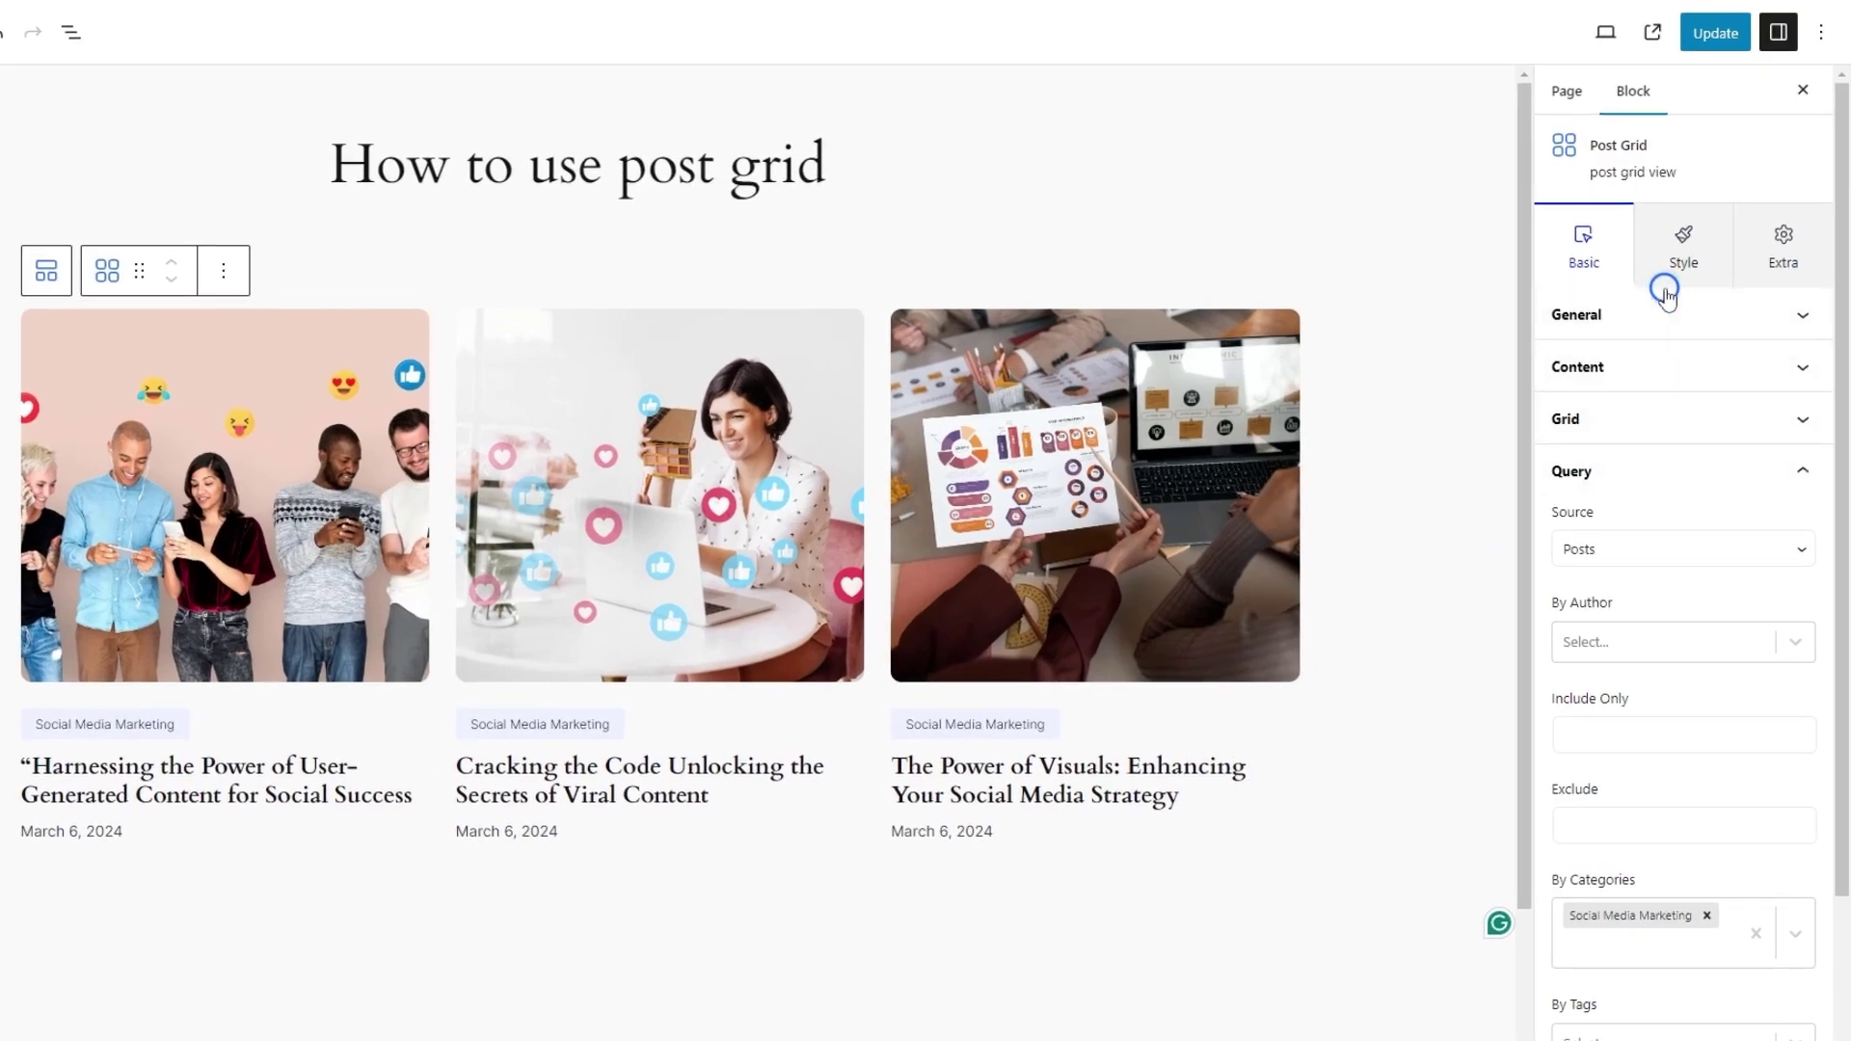
click(1658, 285)
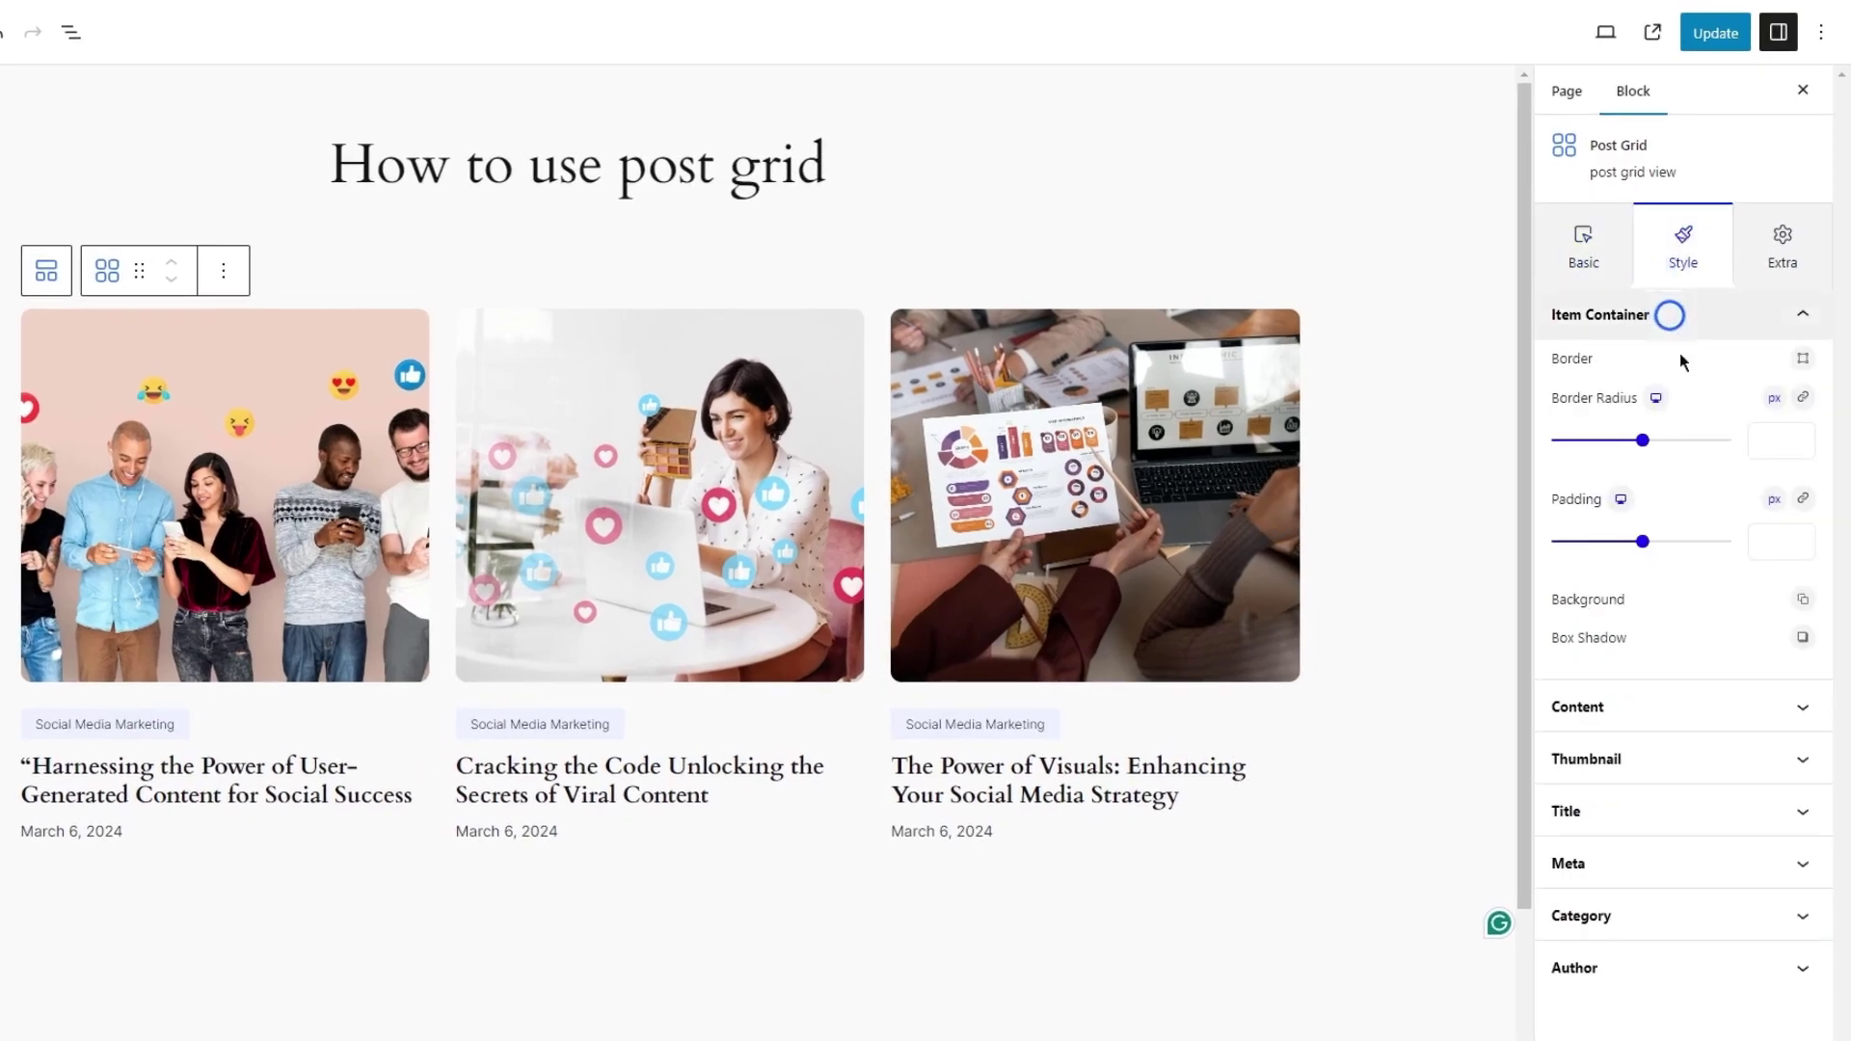
click(1799, 363)
click(1681, 453)
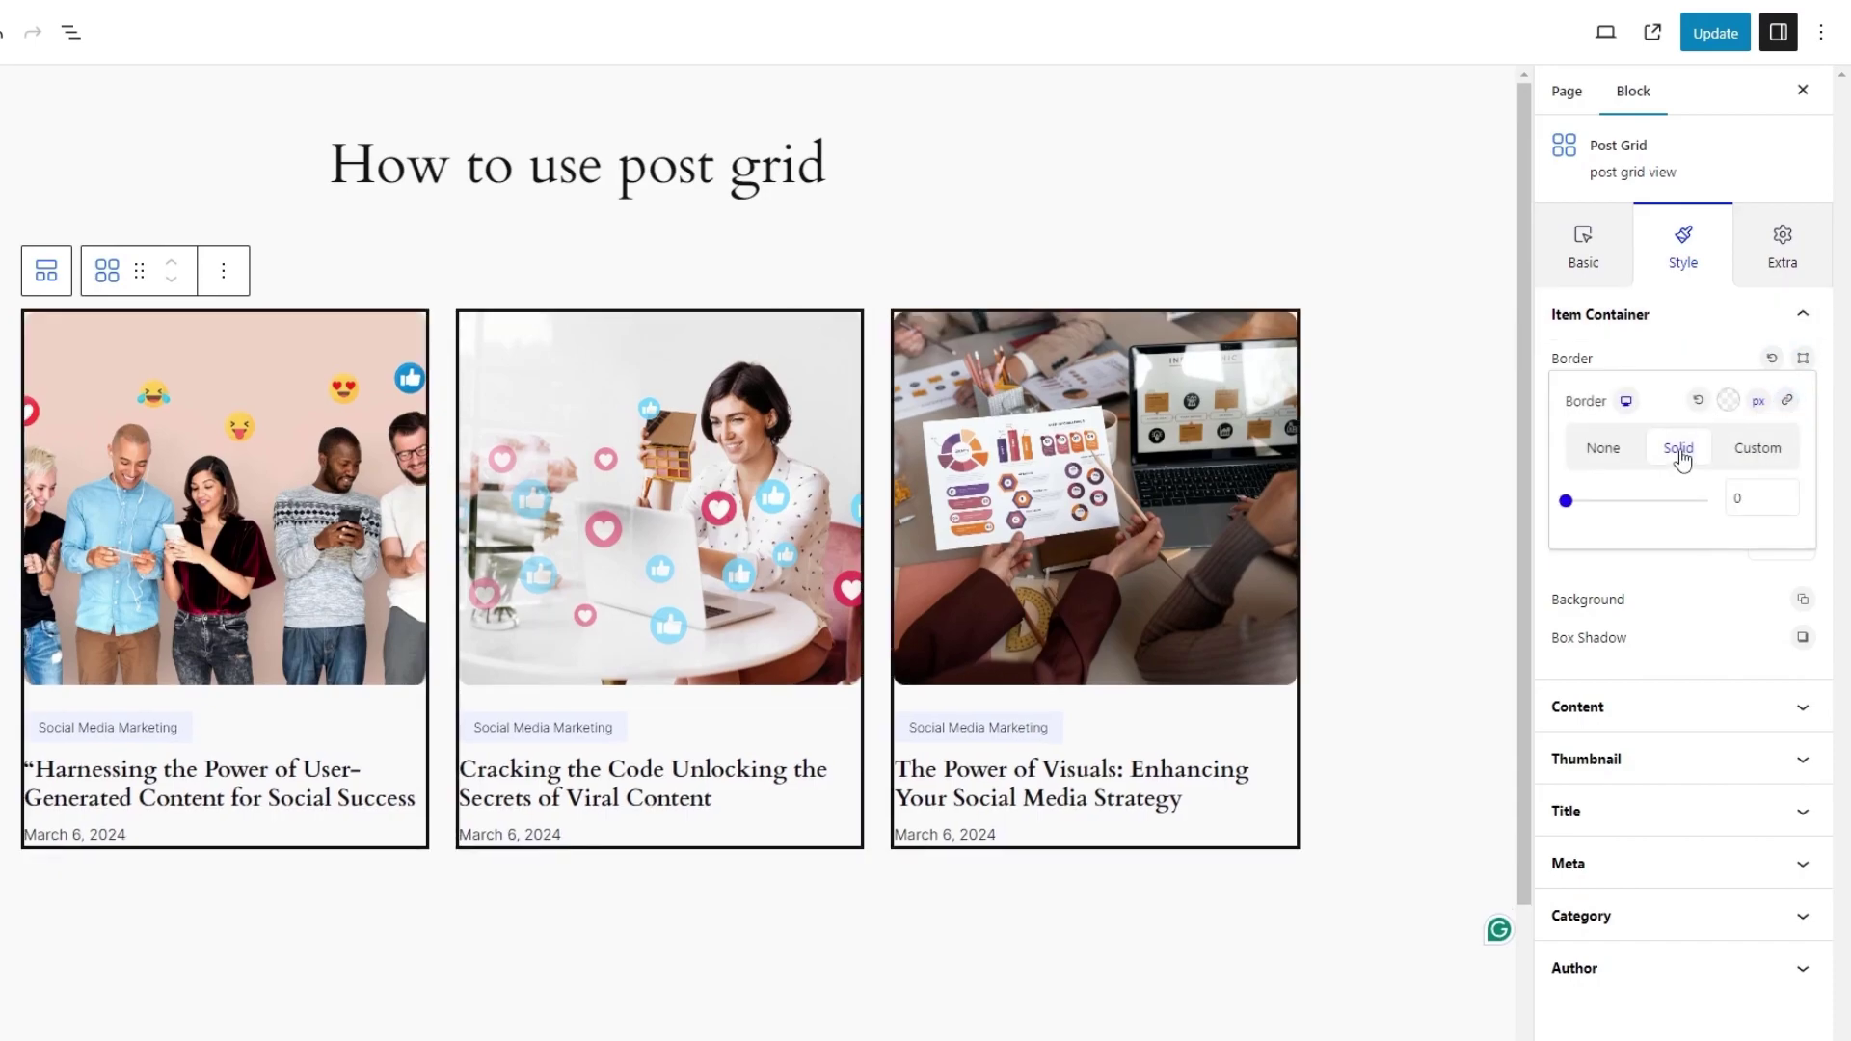
drag(1583, 515, 1625, 508)
click(1604, 449)
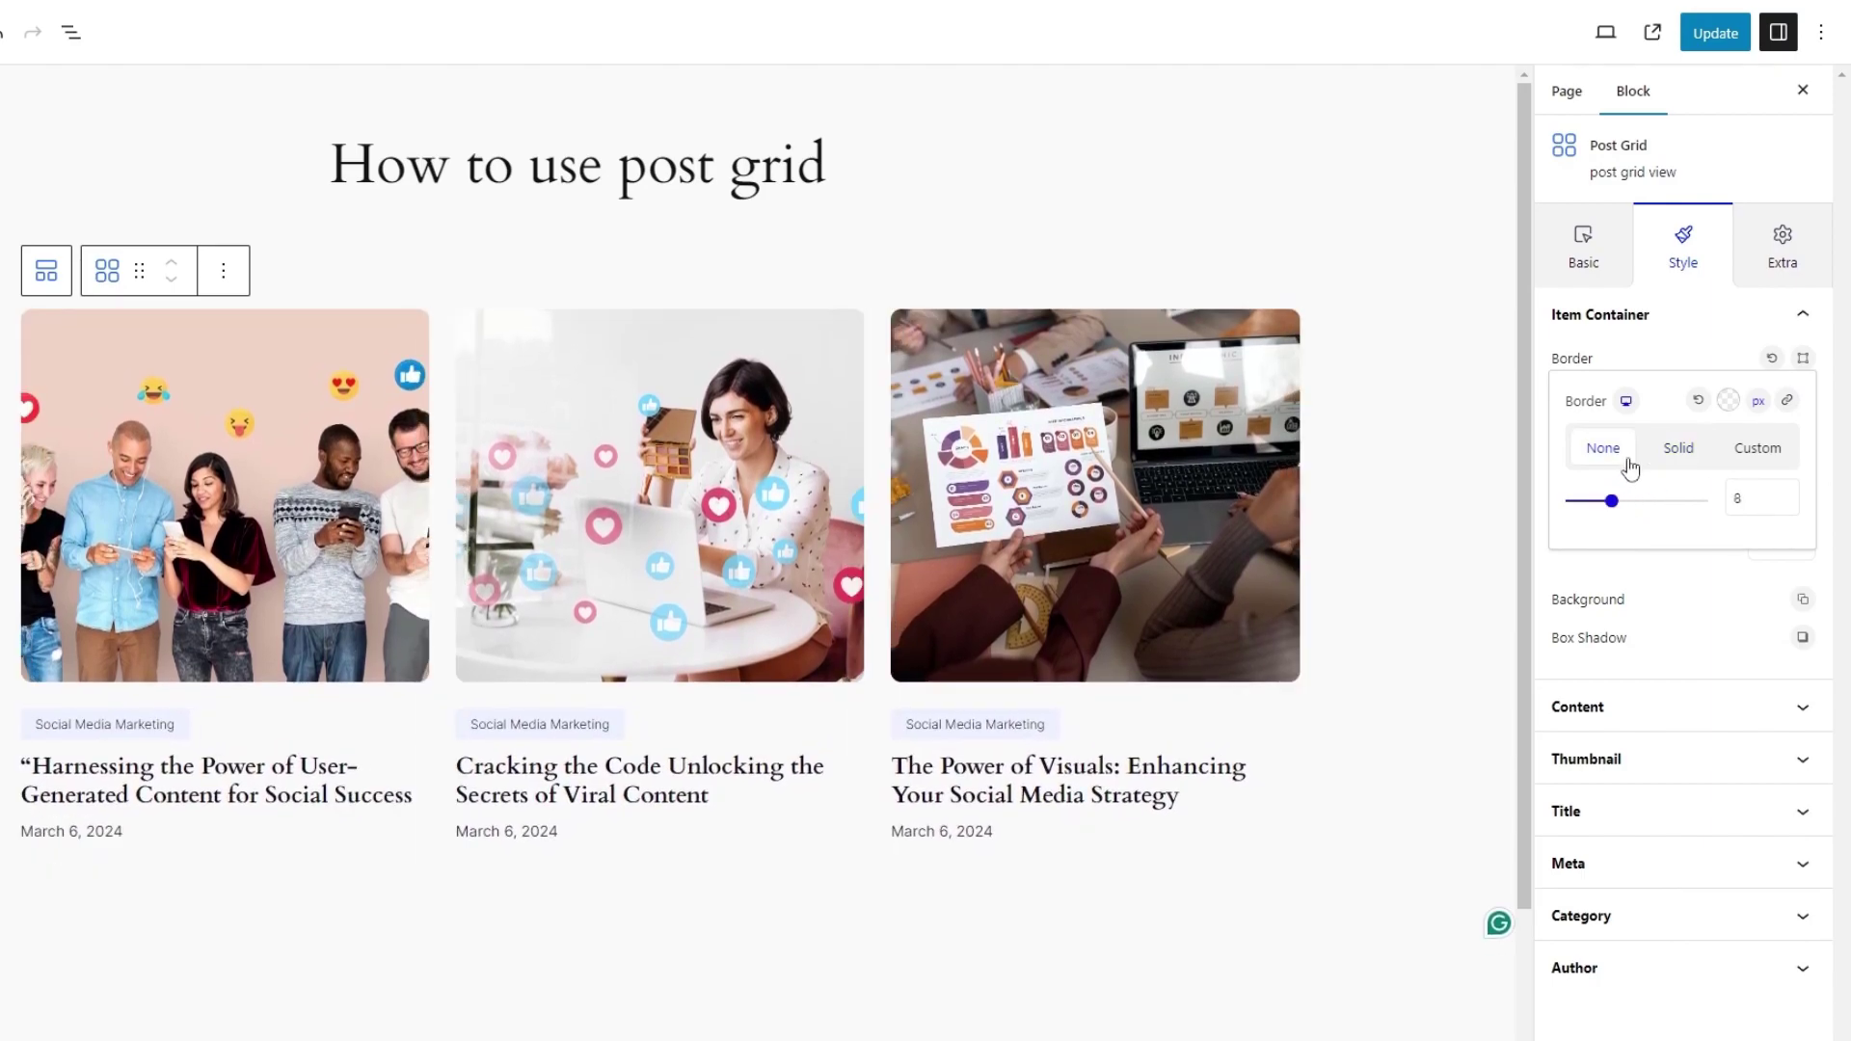
click(1674, 358)
Round the item corners to 12 and leave item padding at its default.
click(1803, 398)
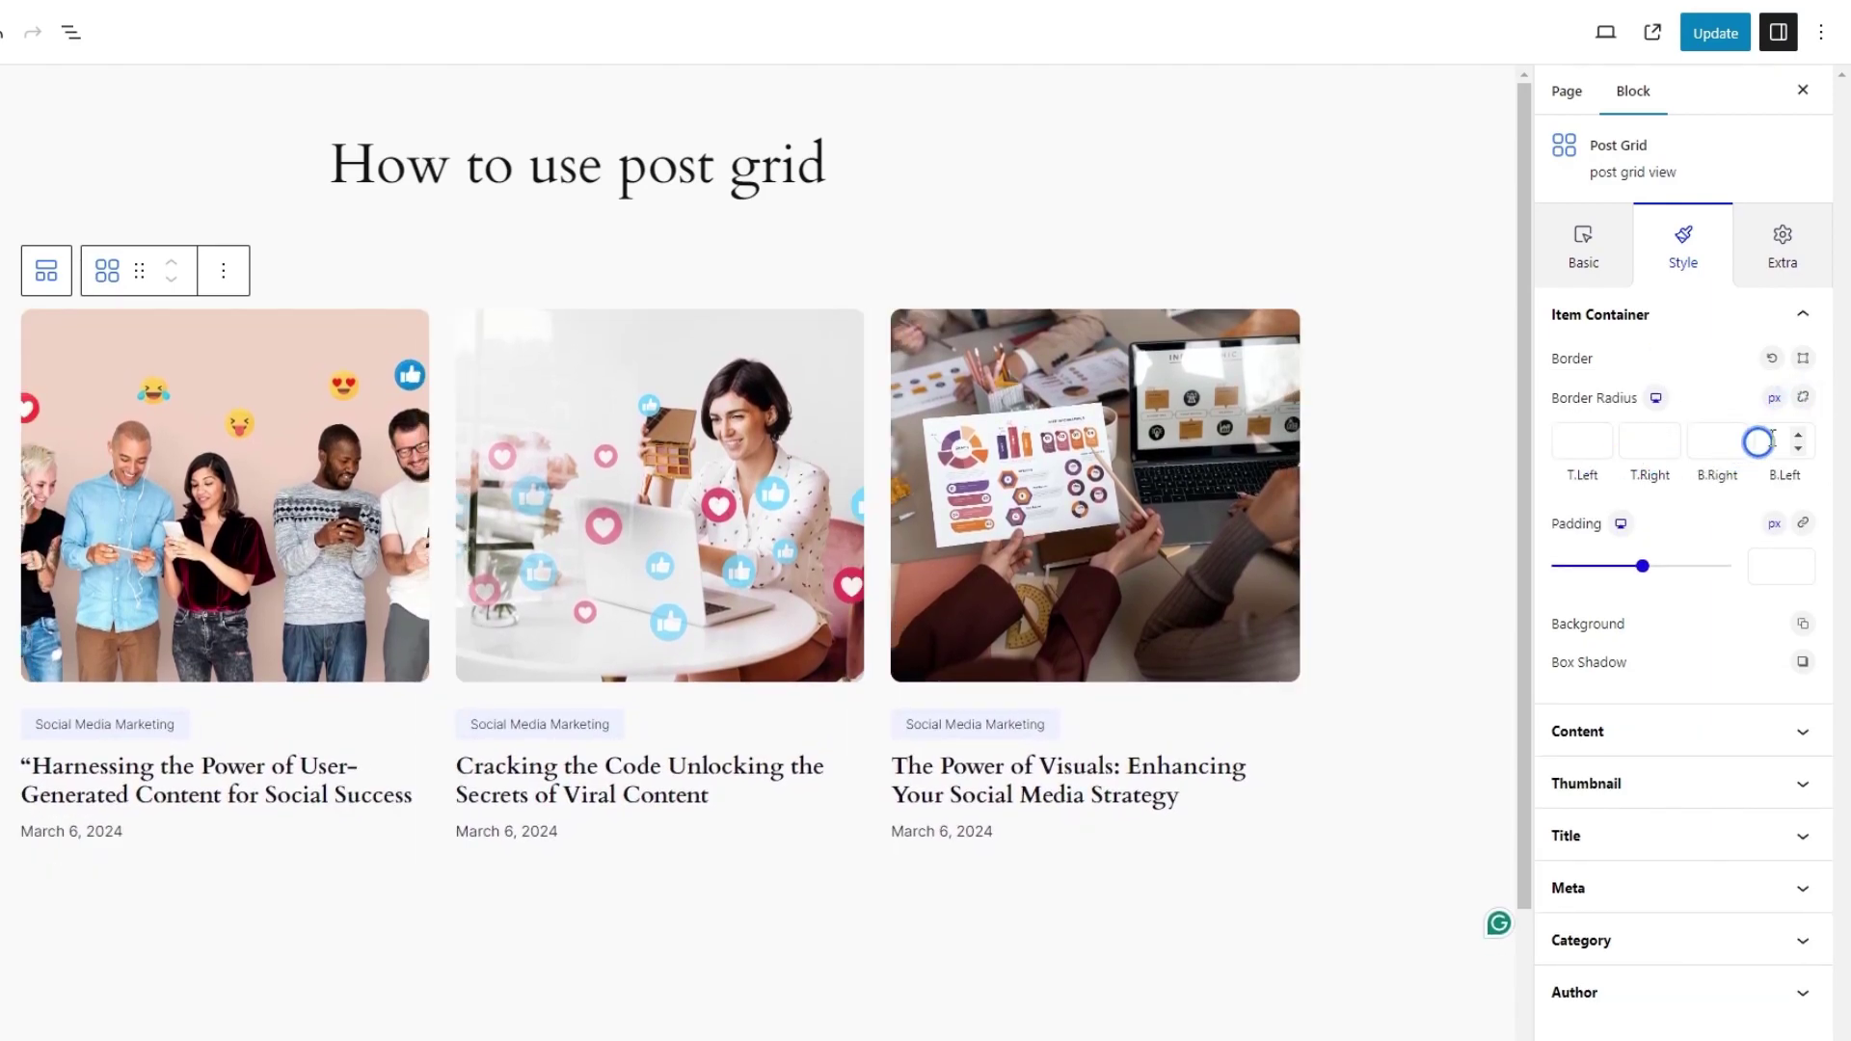
click(1802, 401)
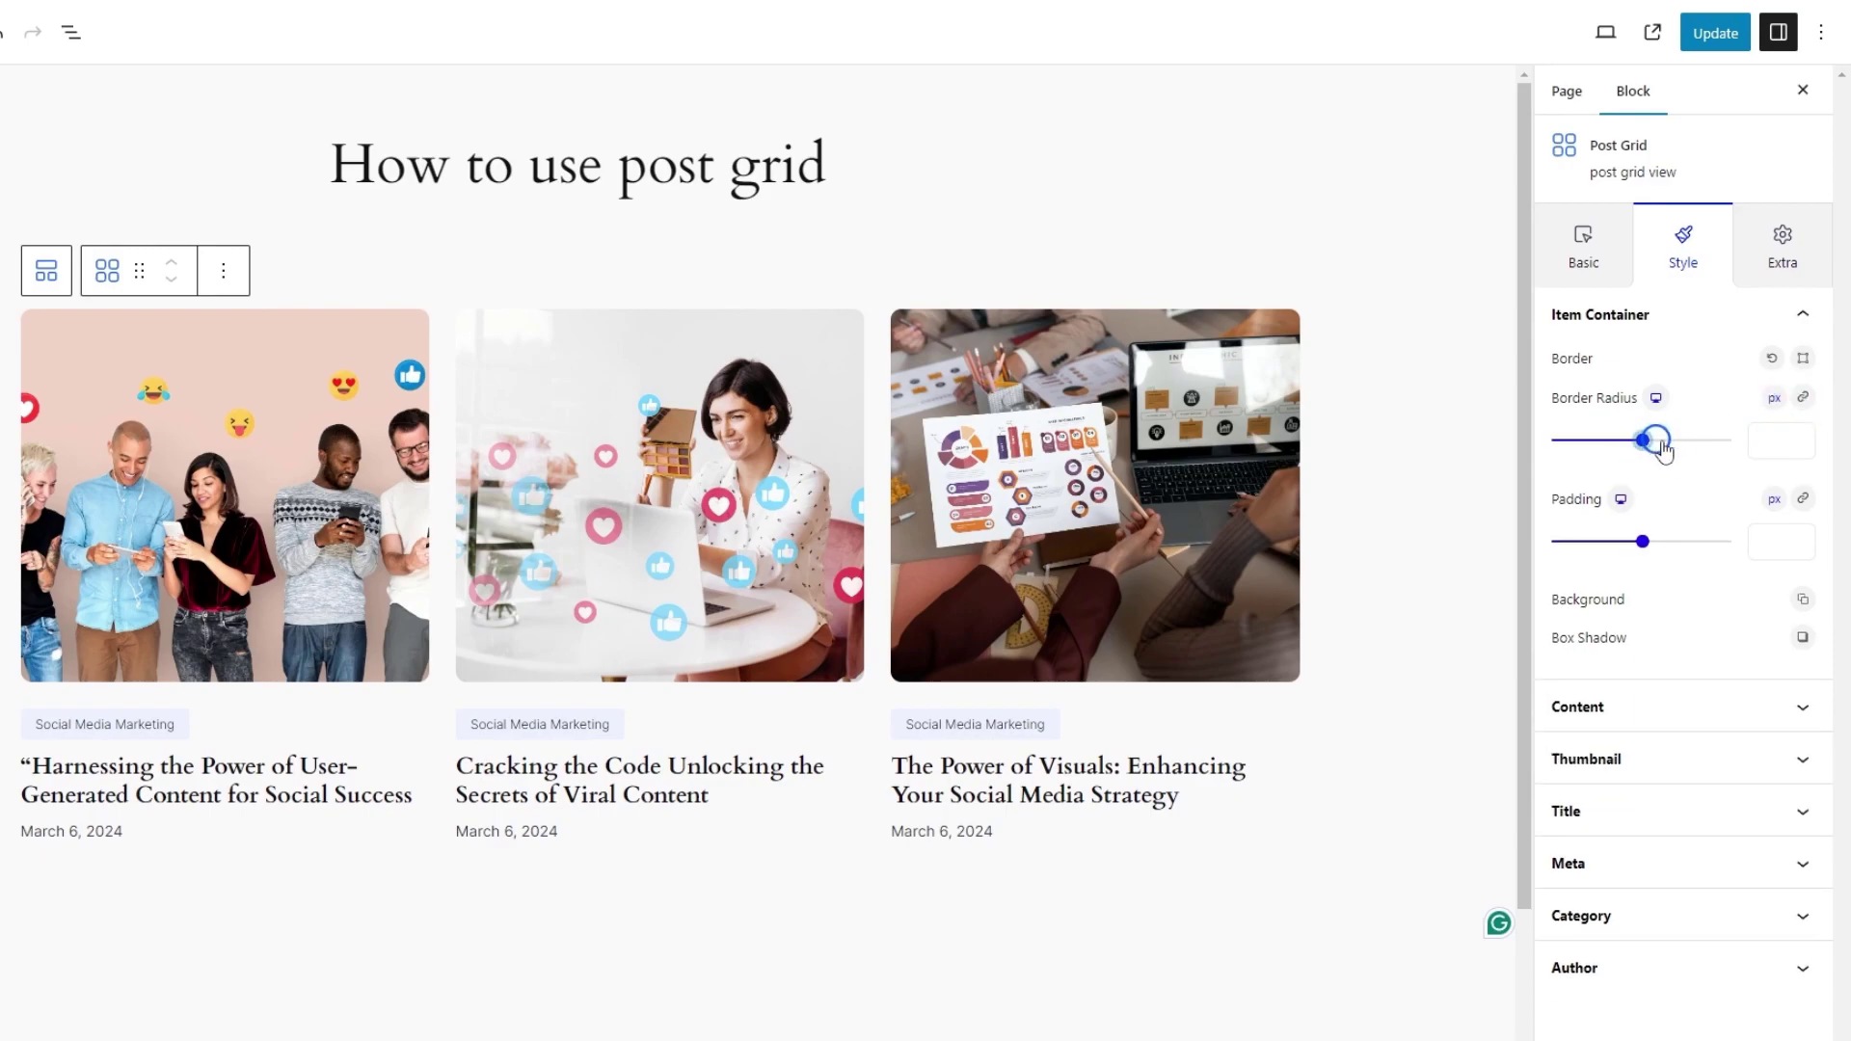
drag(1662, 450, 1574, 470)
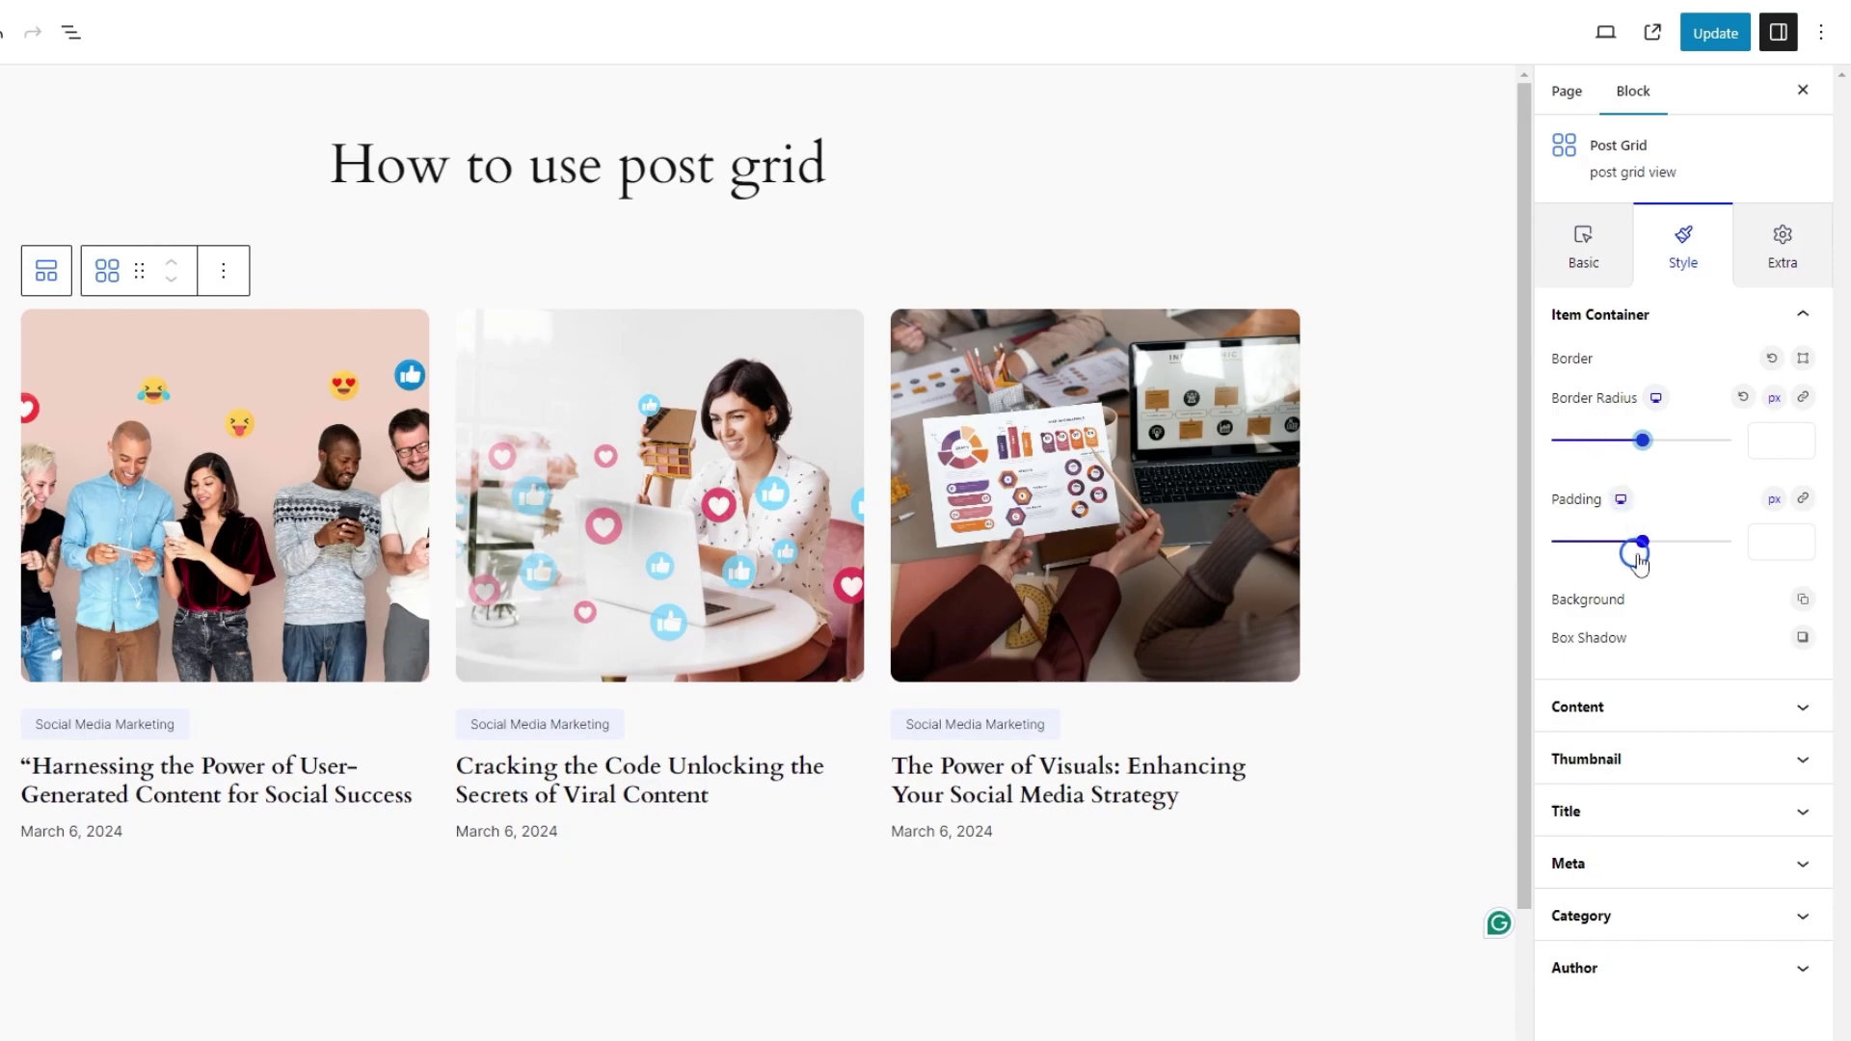
click(1803, 498)
click(1803, 499)
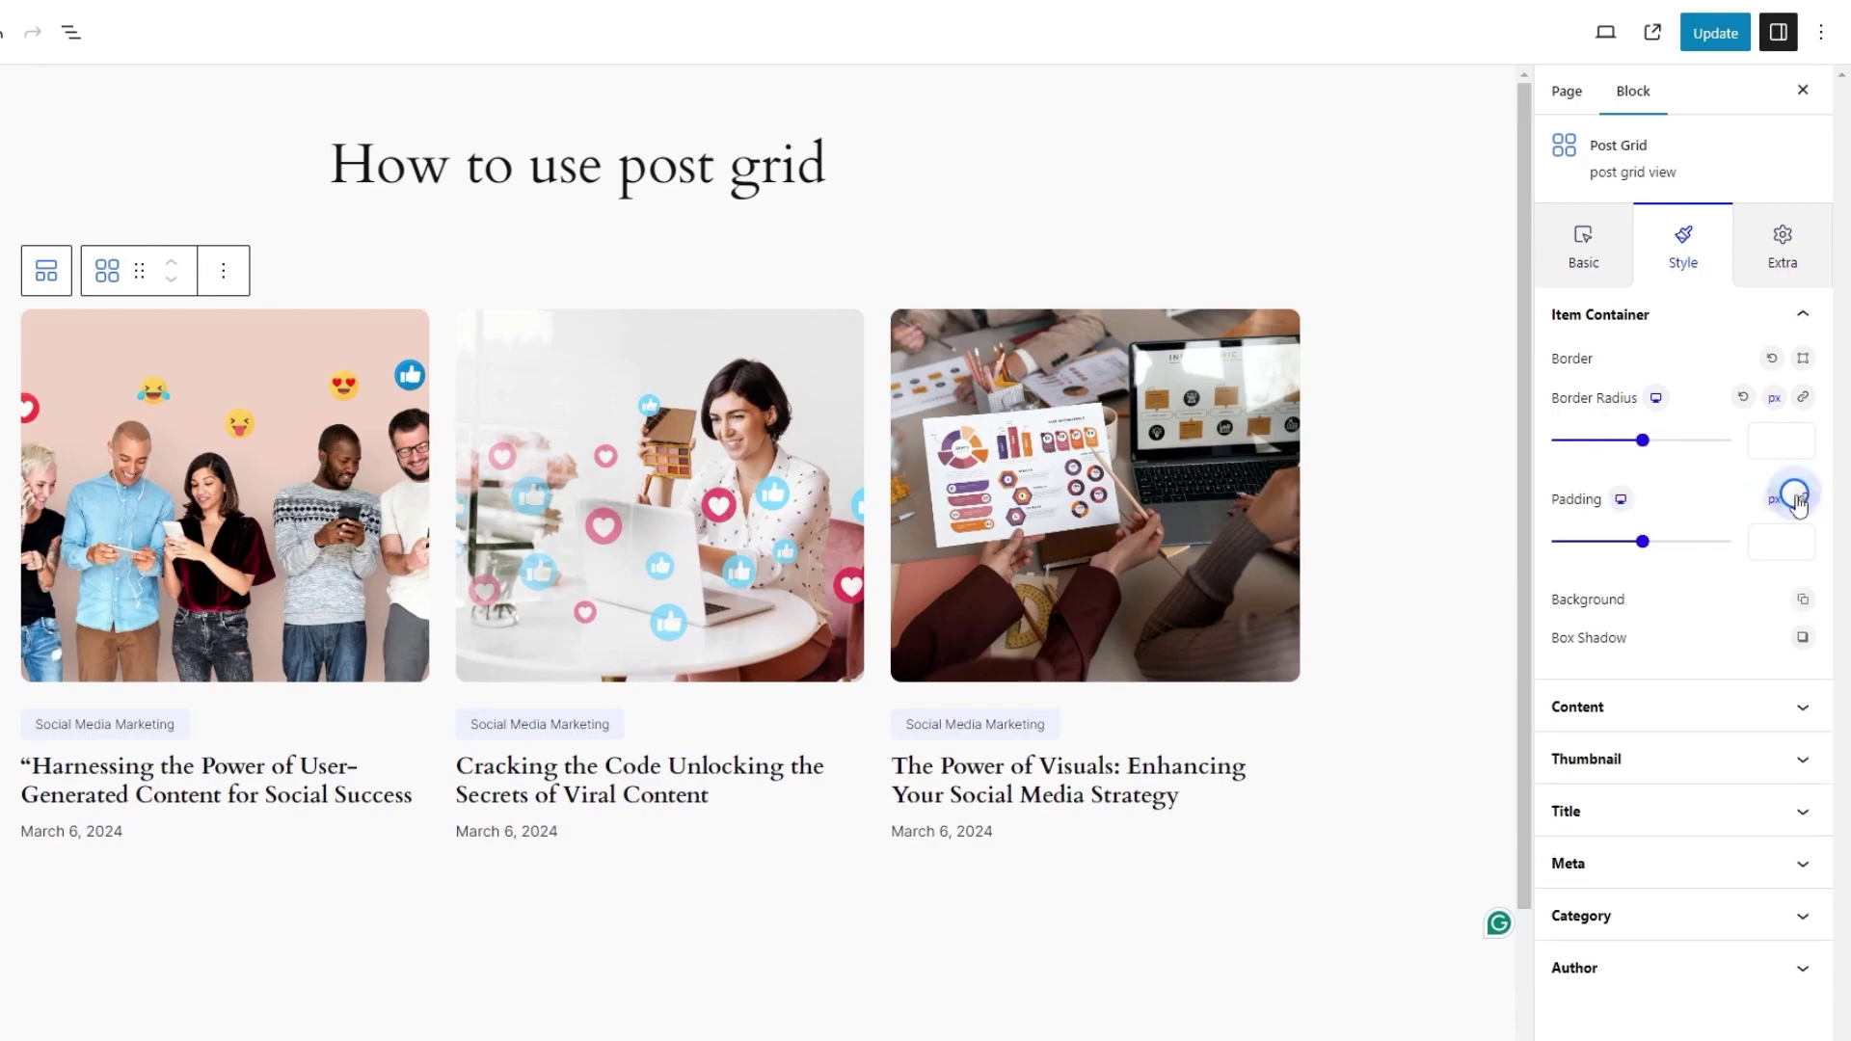
drag(1645, 533, 1572, 533)
click(1744, 499)
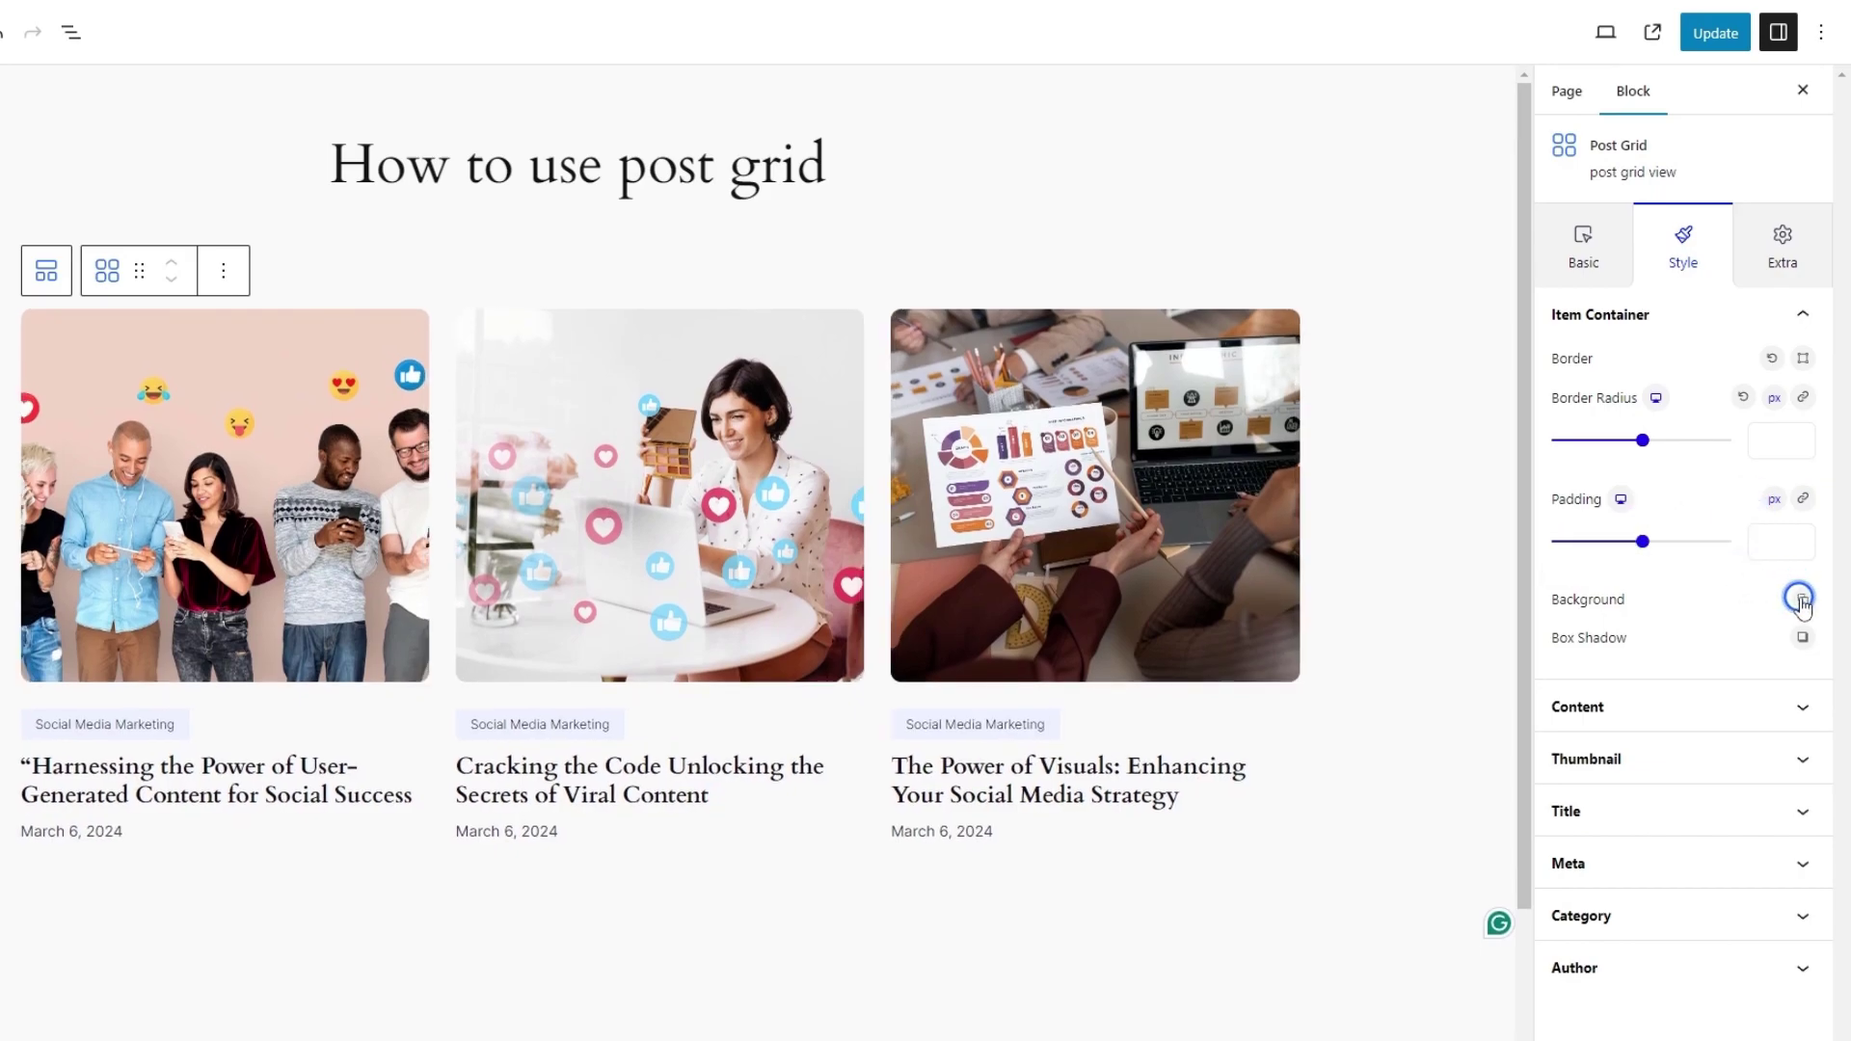
Try a red item background colour, then reset the background to white.
click(1799, 600)
click(1786, 744)
click(1675, 318)
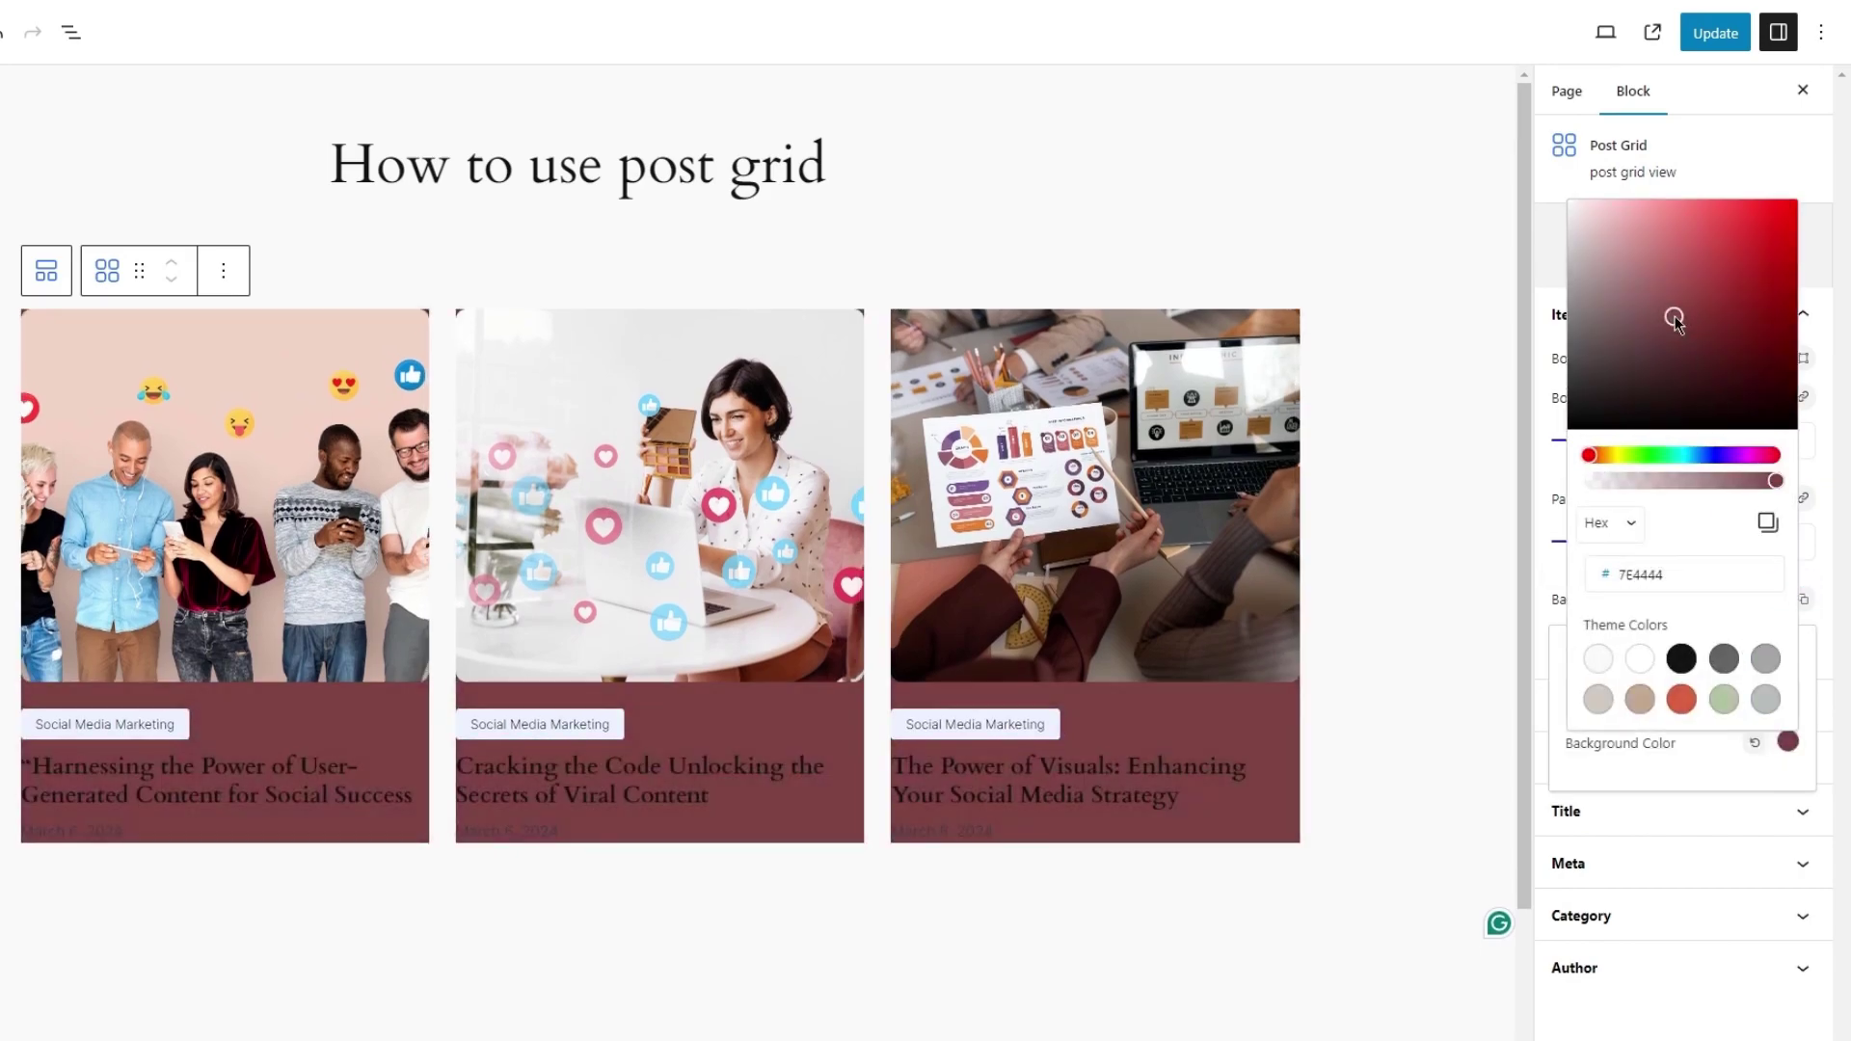
drag(1674, 318, 1580, 236)
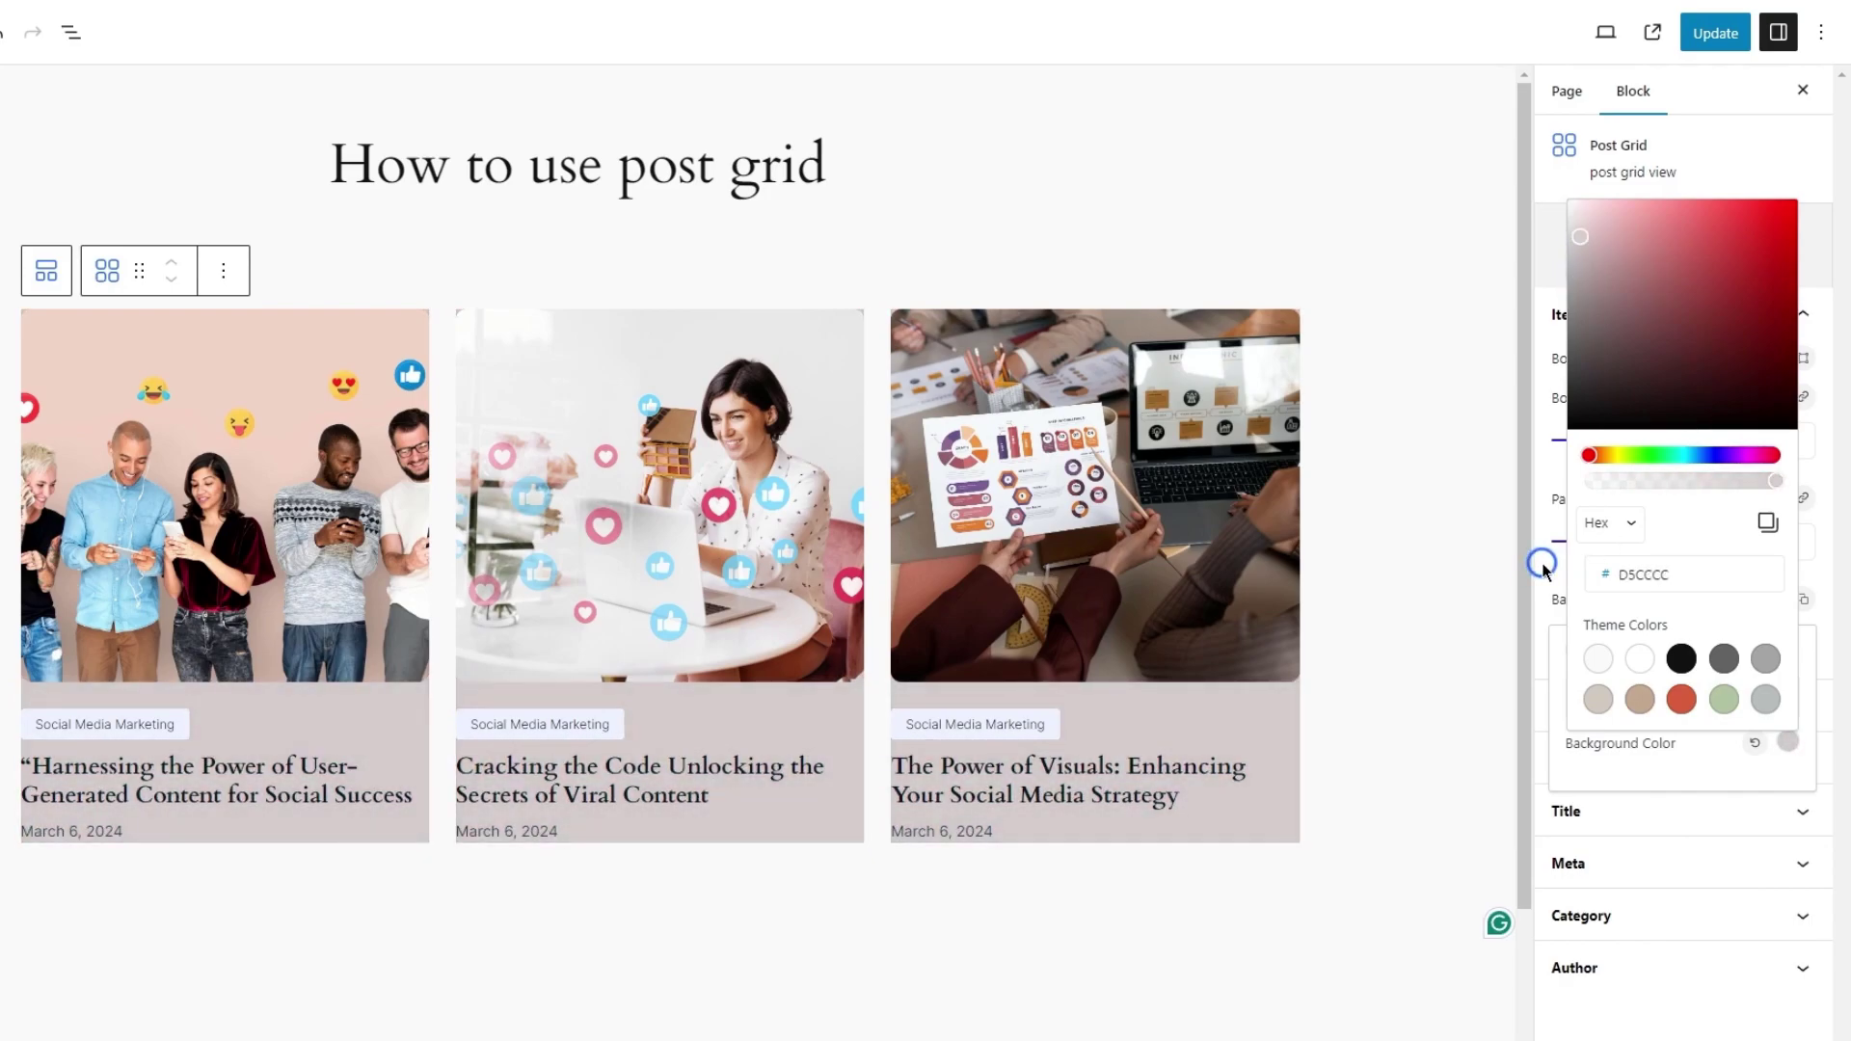
click(1553, 573)
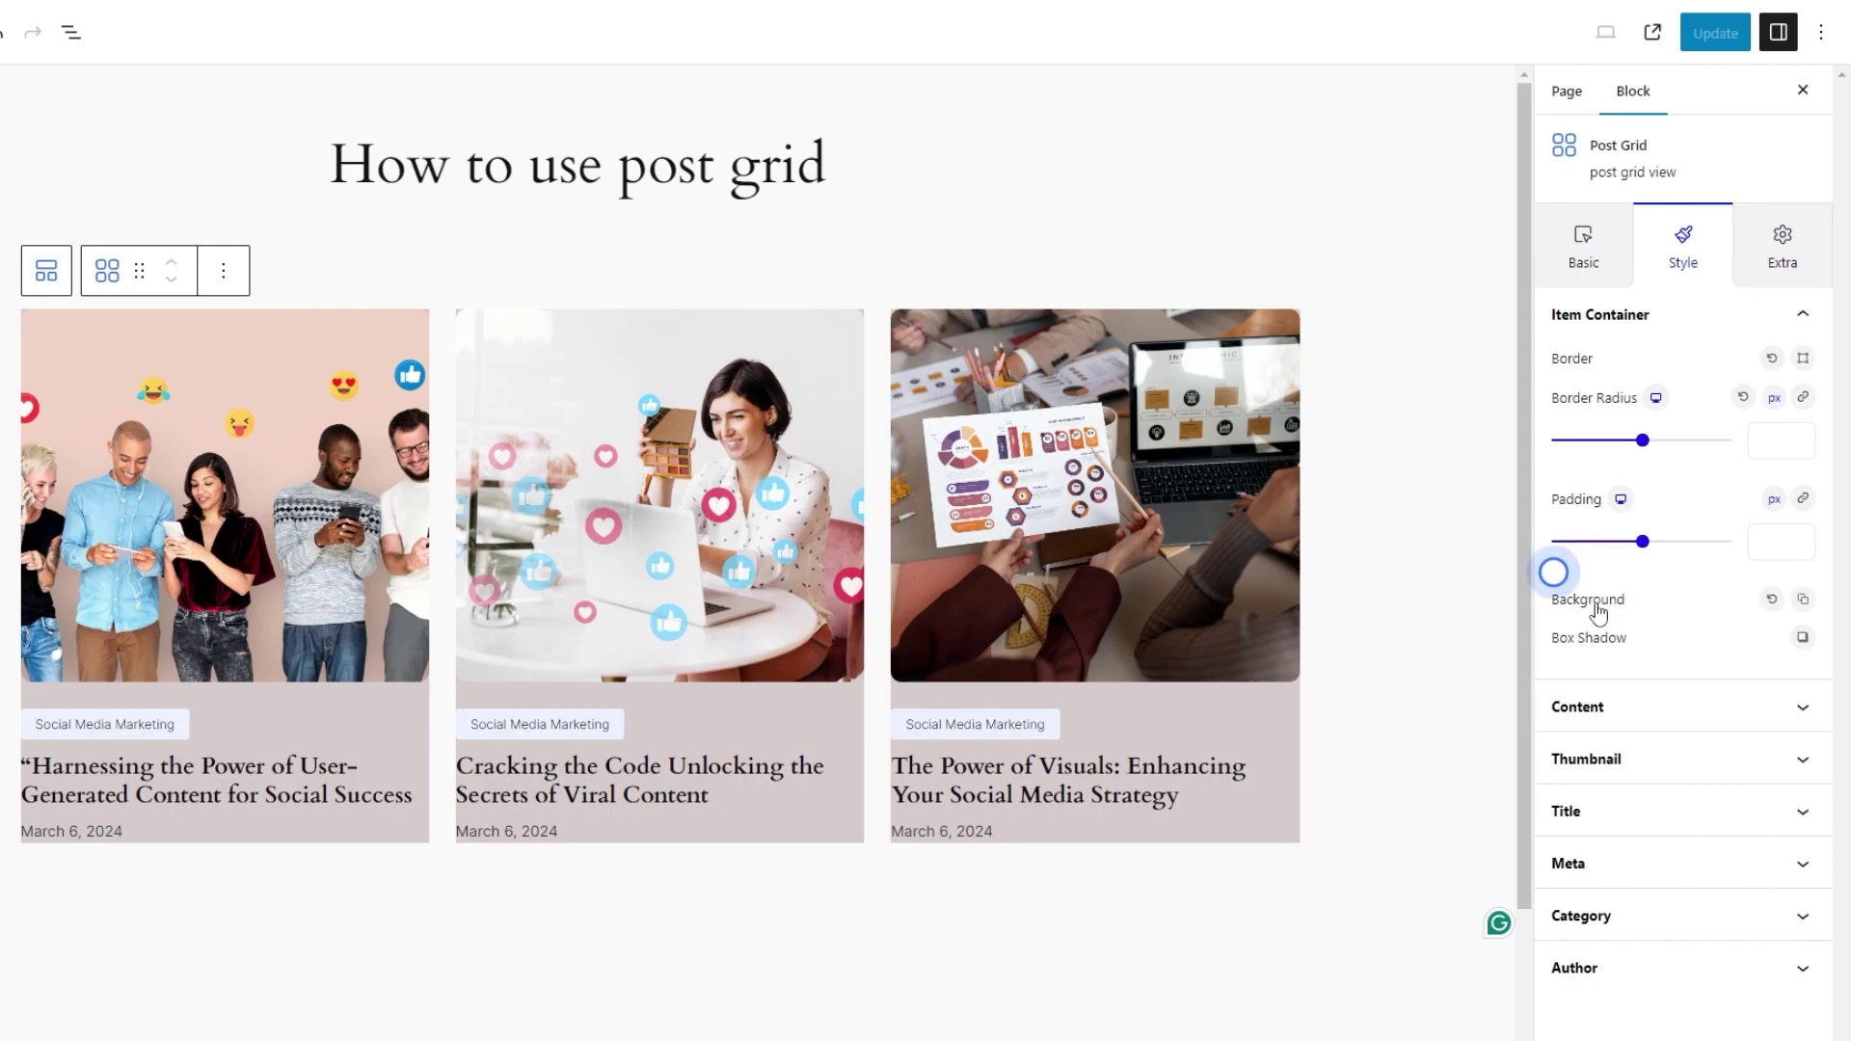
click(1771, 600)
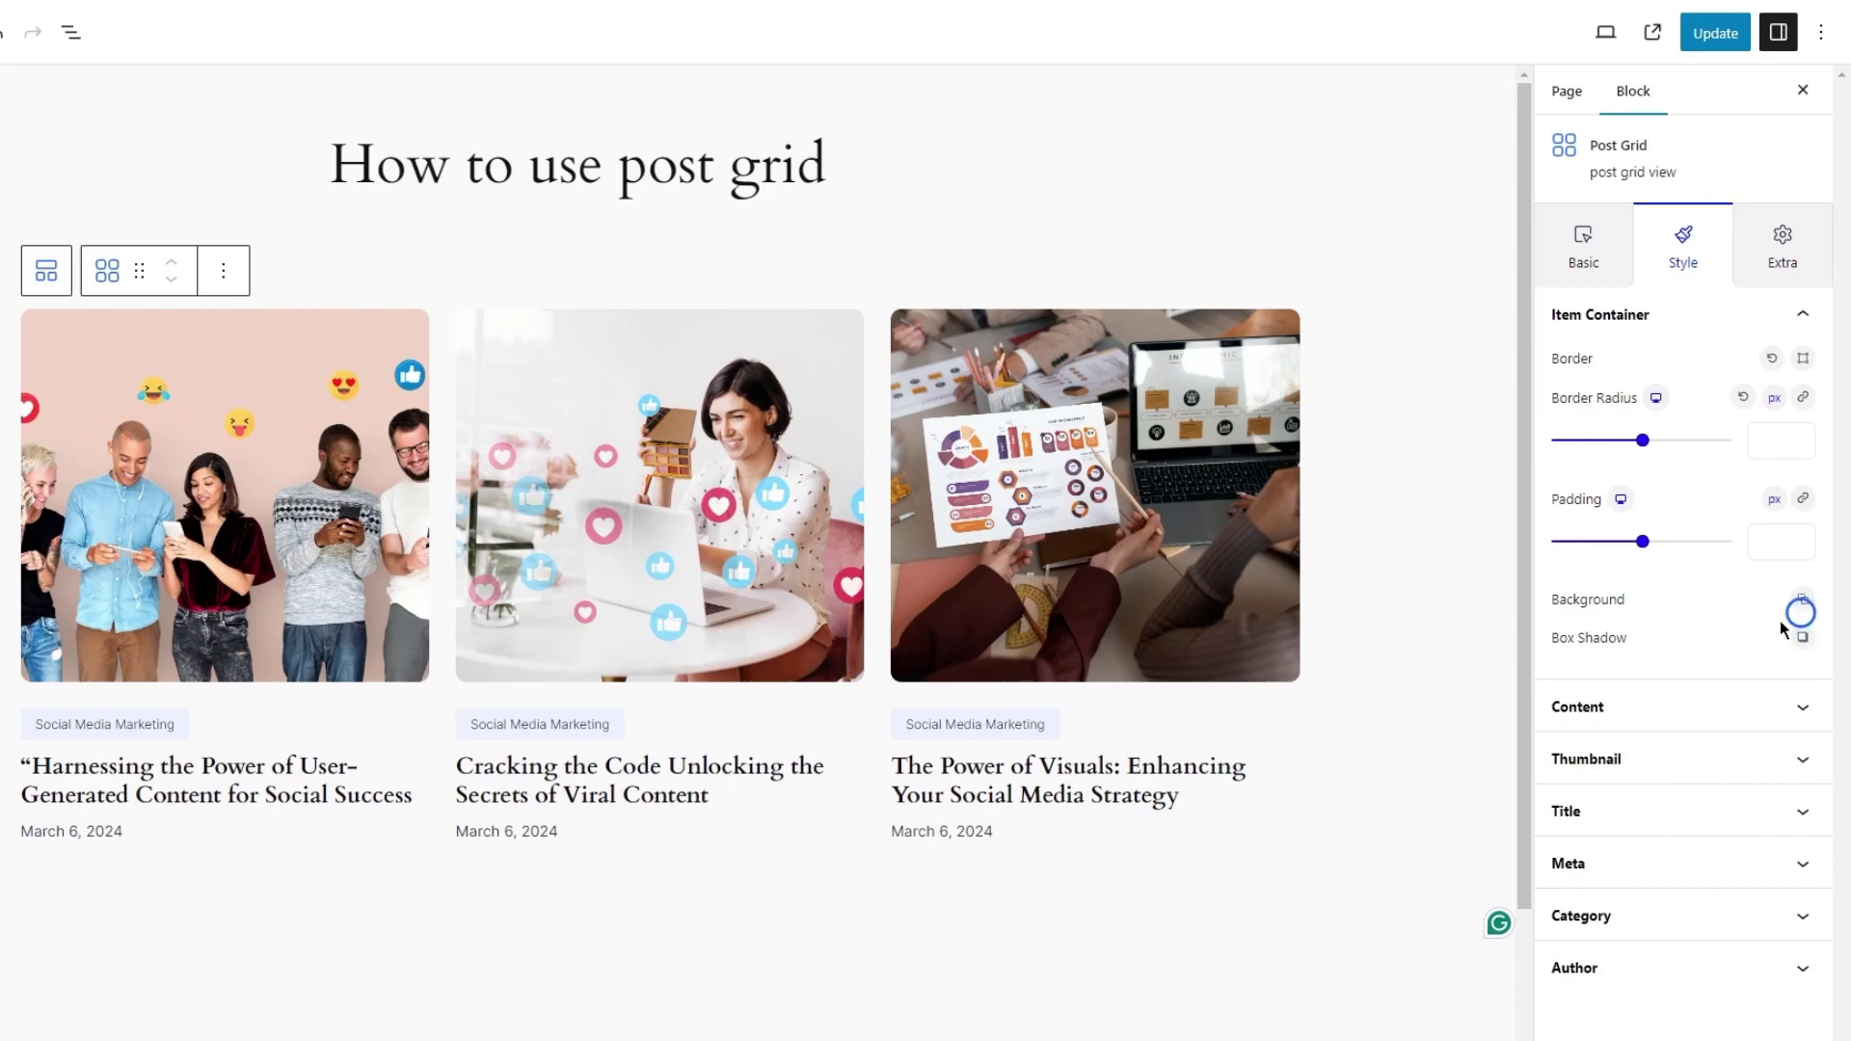
Change the card content padding value in the Content style settings.
click(1721, 708)
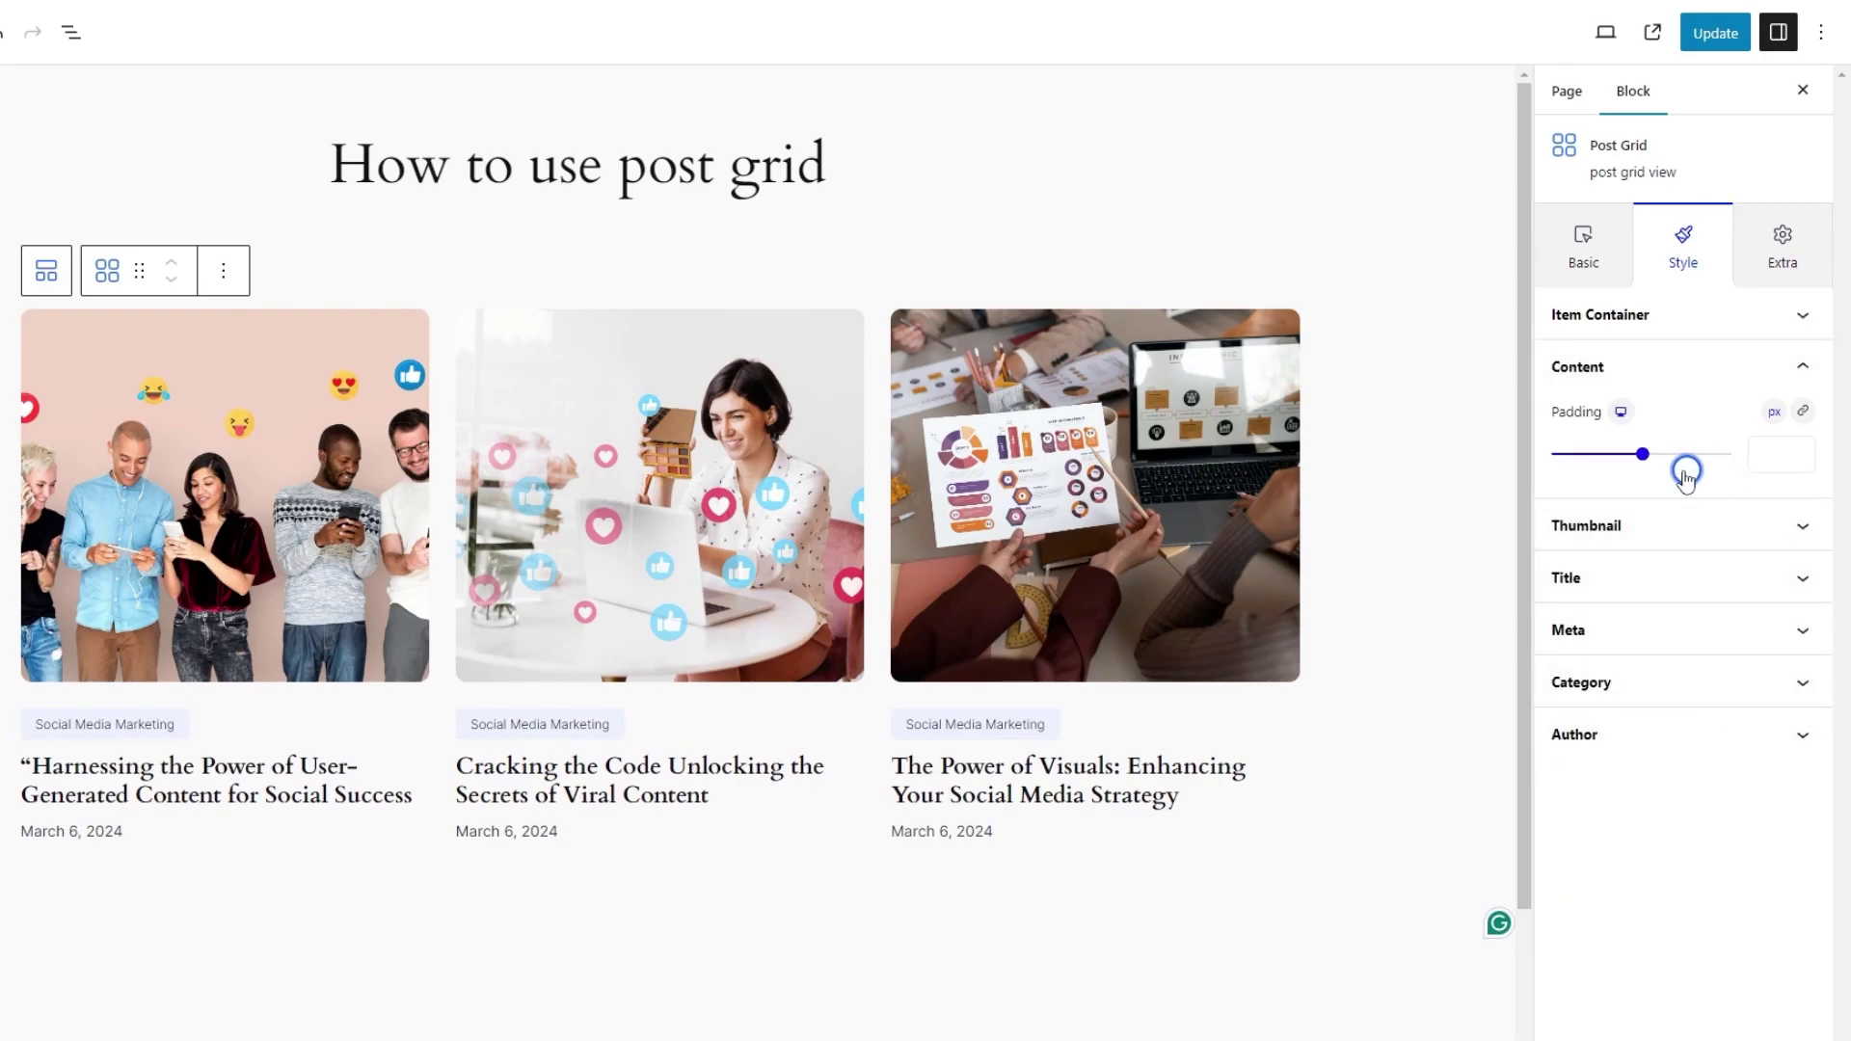
click(1754, 447)
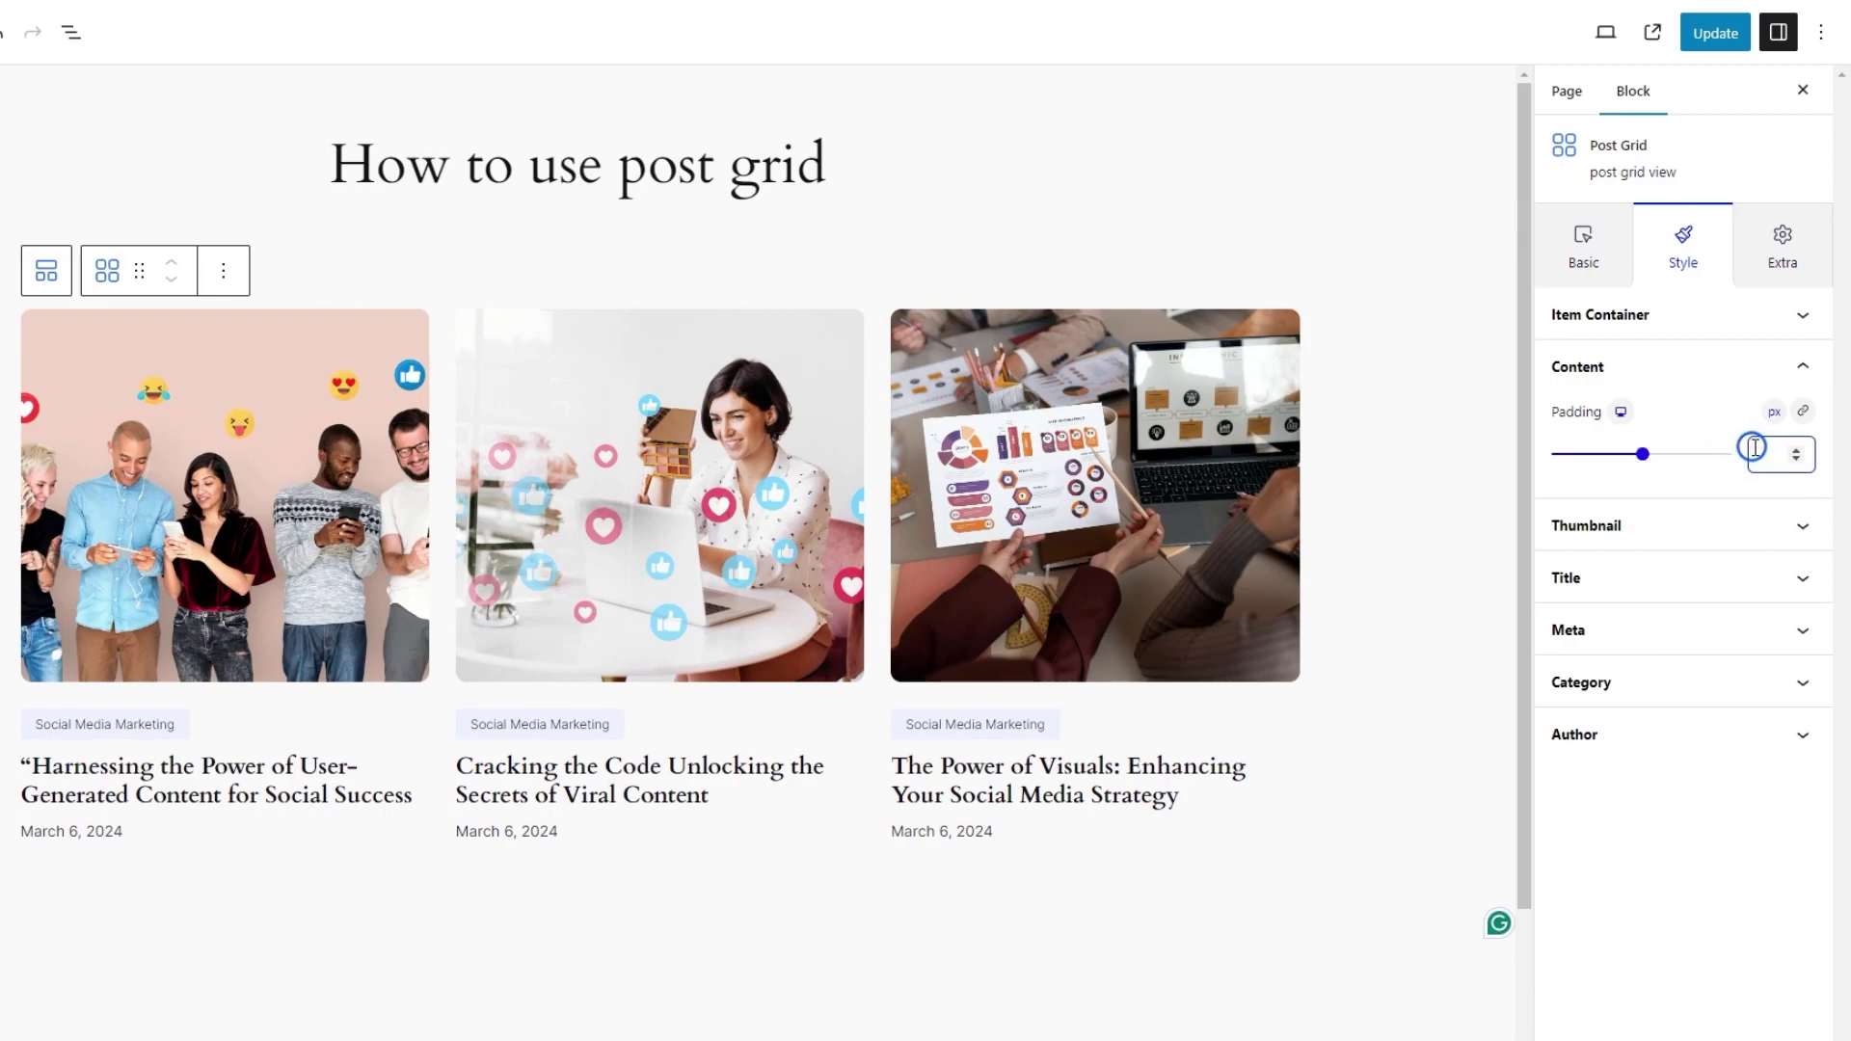
text(20)
key(BackSpace)
key(BackSpace)
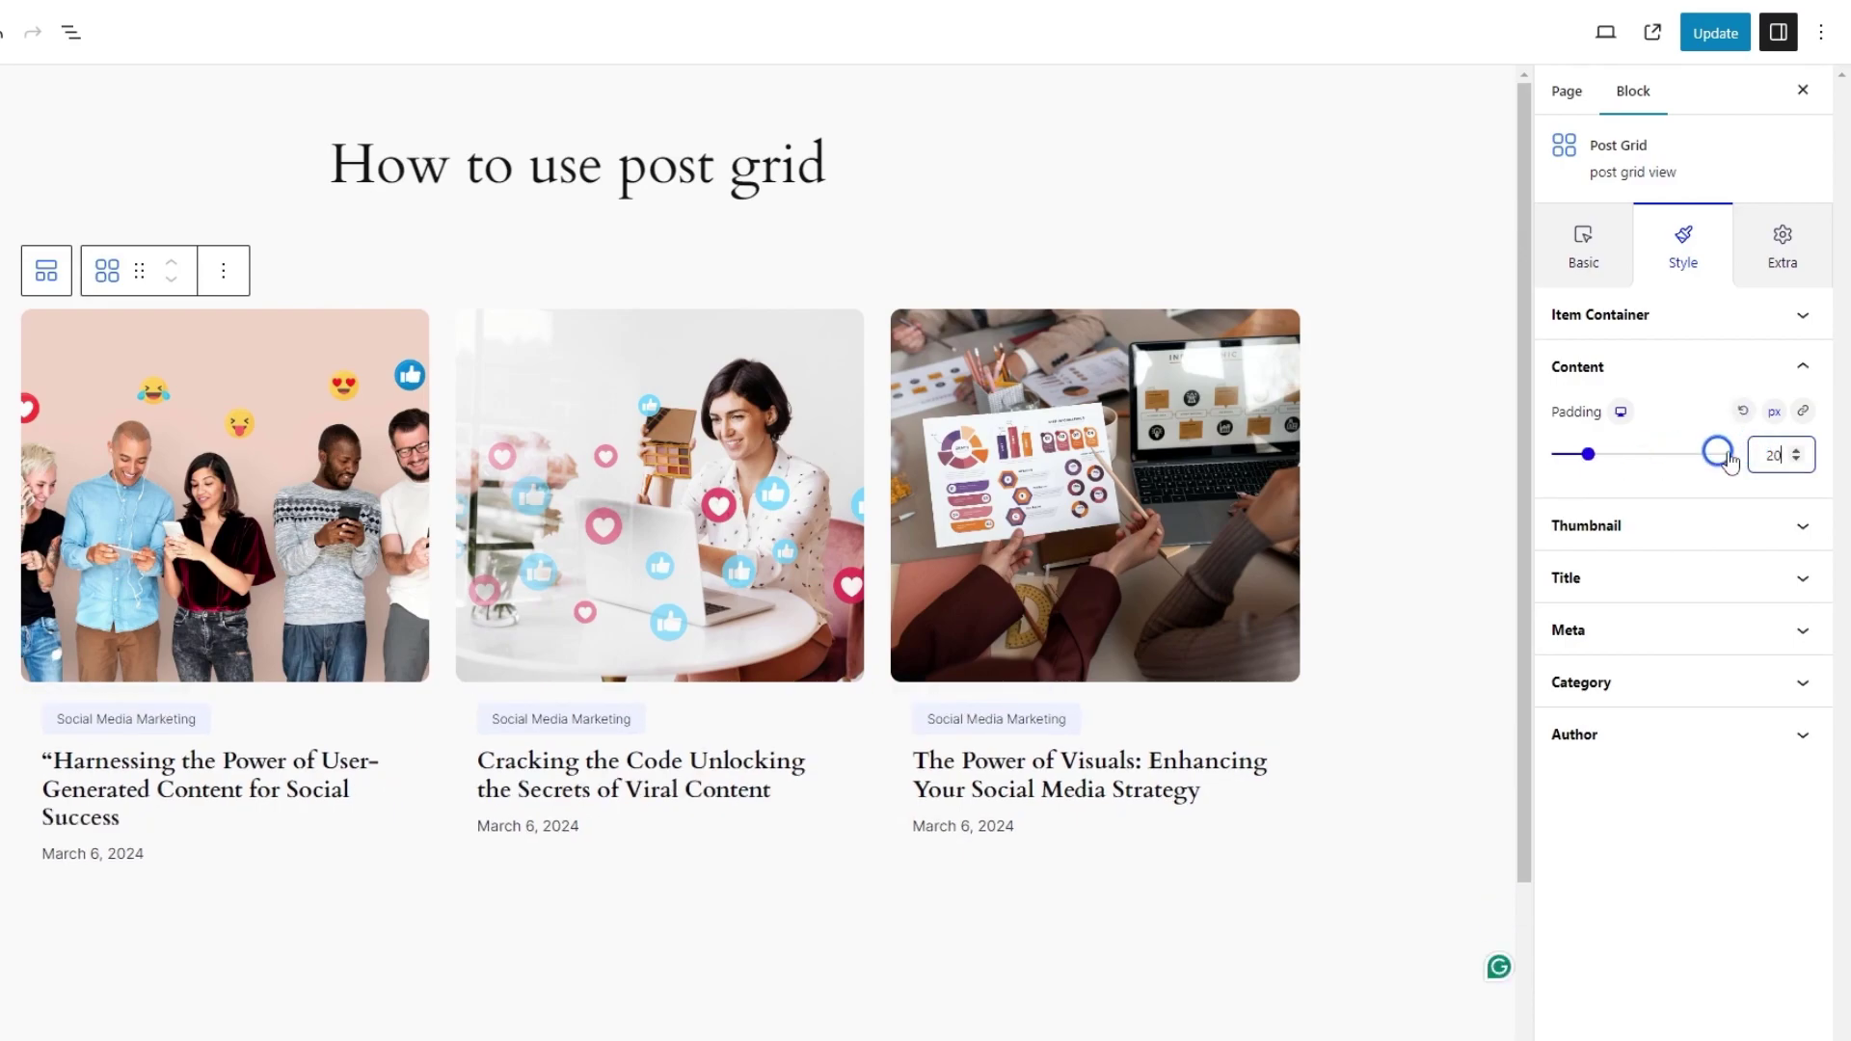
text(50)
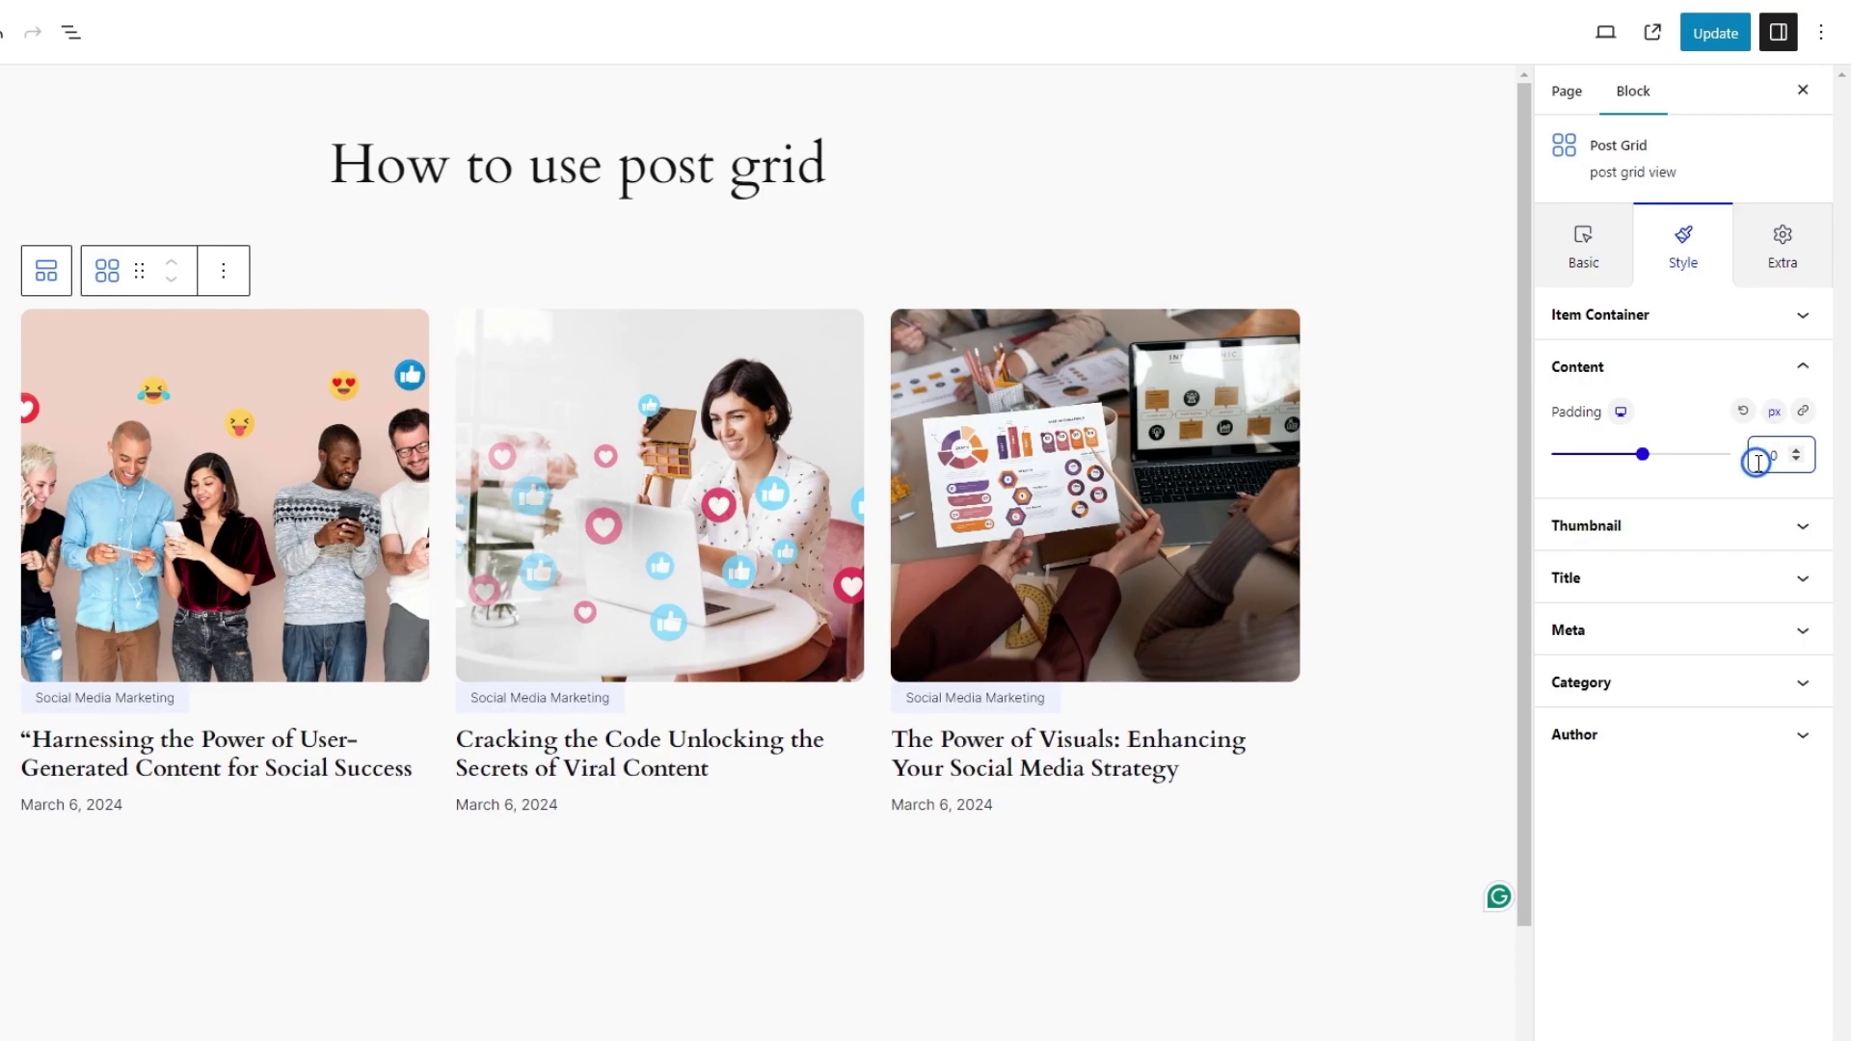
Make thumbnails 273 px tall, Default size, no border, with 6 px rounded corners.
click(1705, 526)
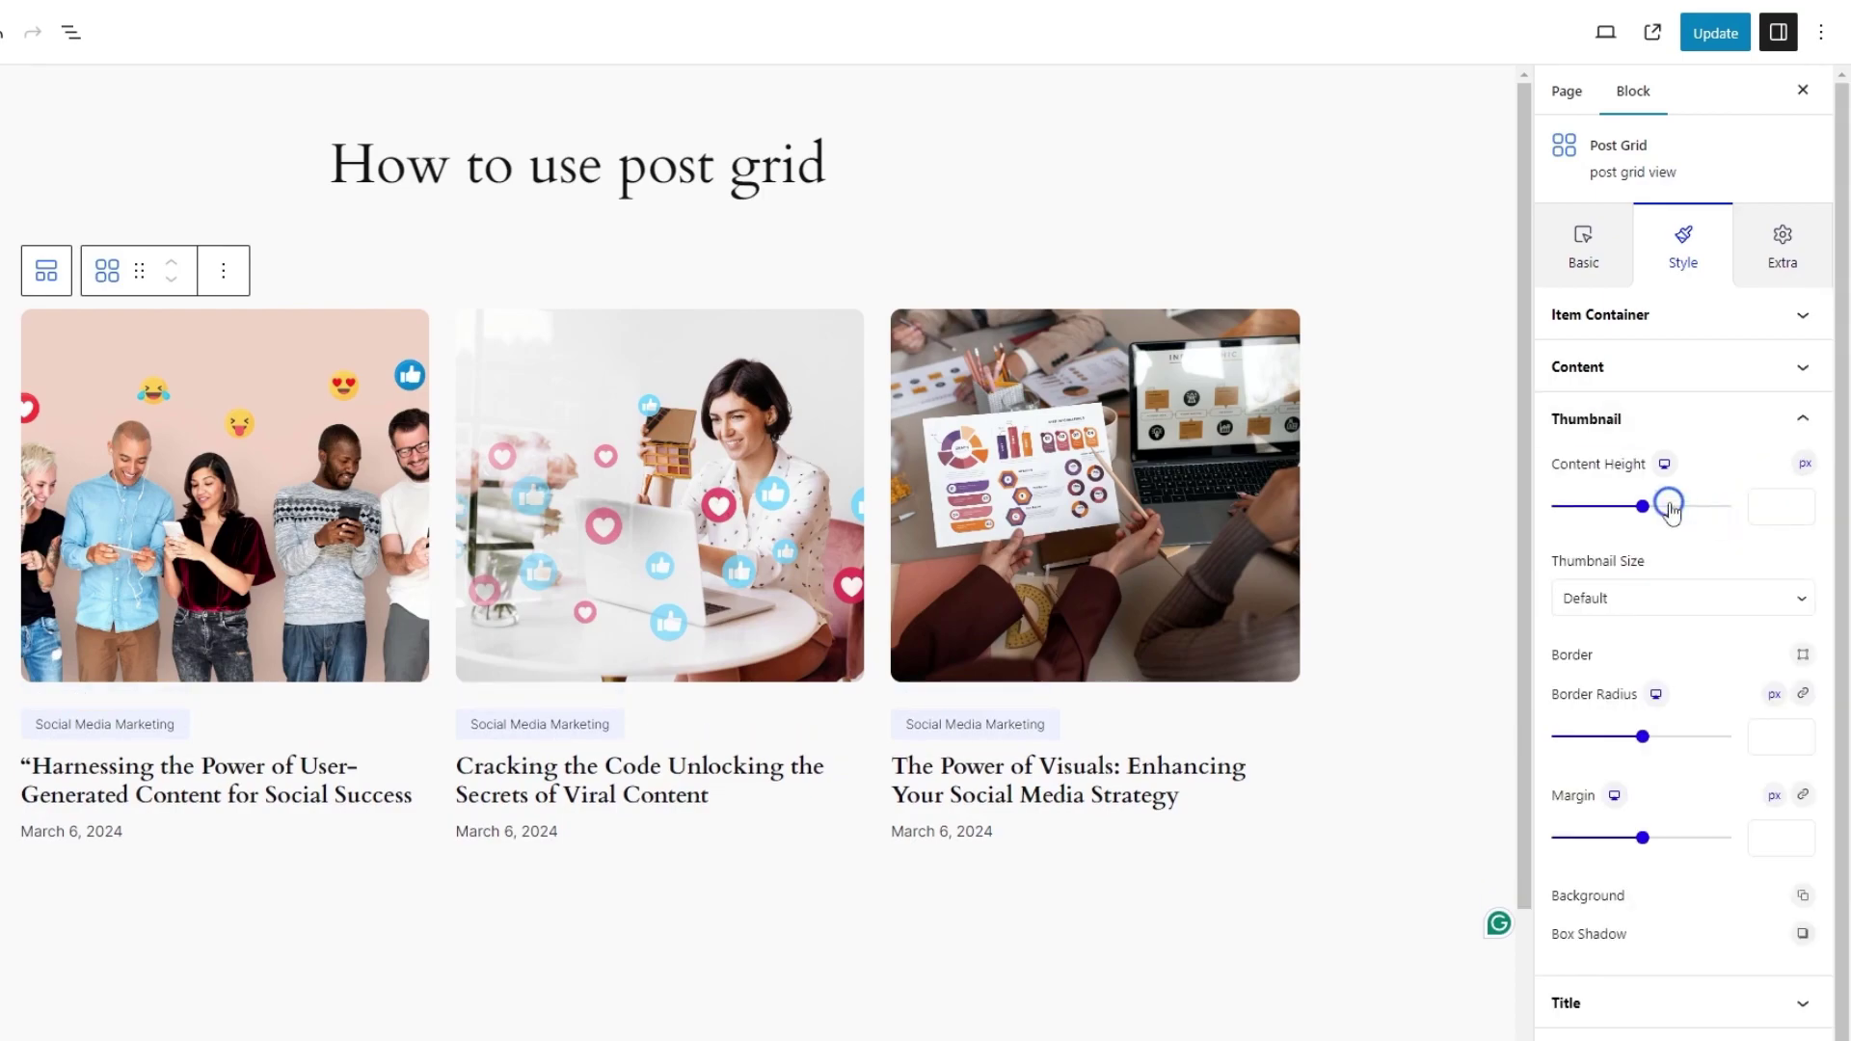
mouse_move(1662, 511)
mouse_down()
mouse_move(1686, 524)
mouse_move(1628, 528)
mouse_move(1644, 530)
mouse_up()
click(1632, 599)
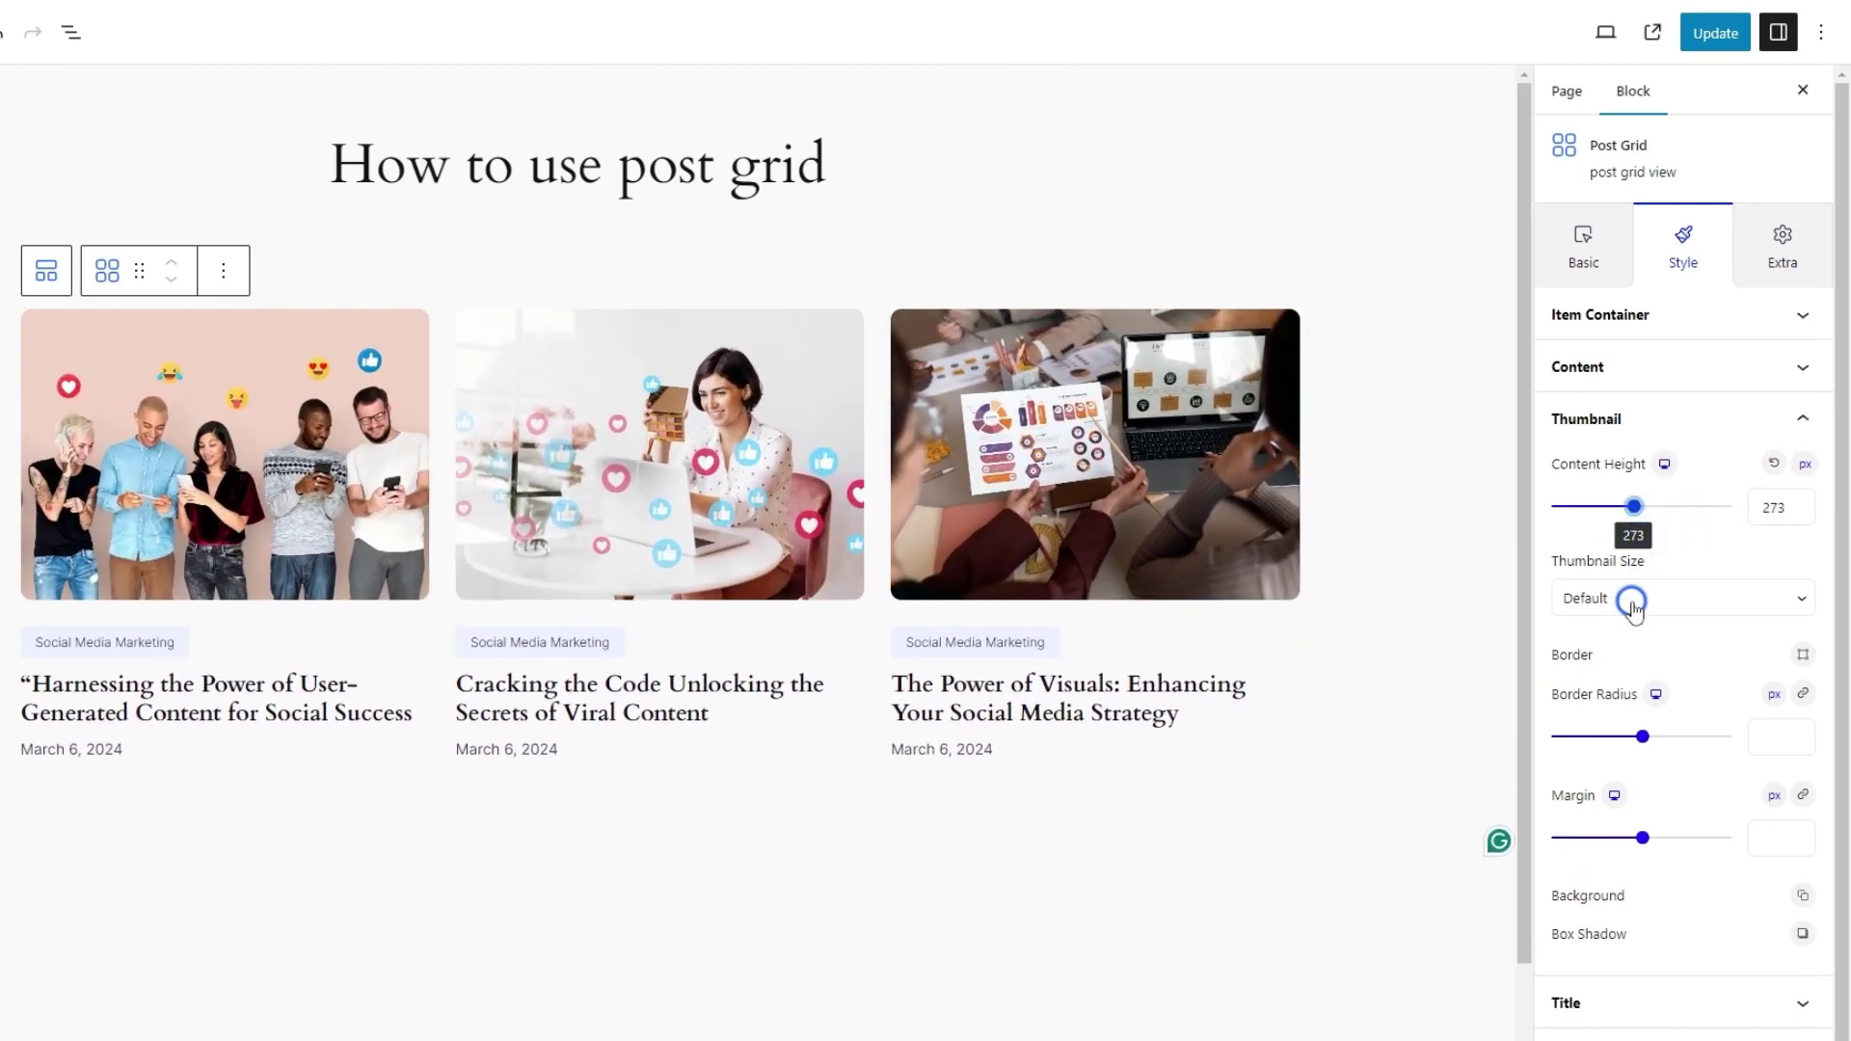
click(1669, 541)
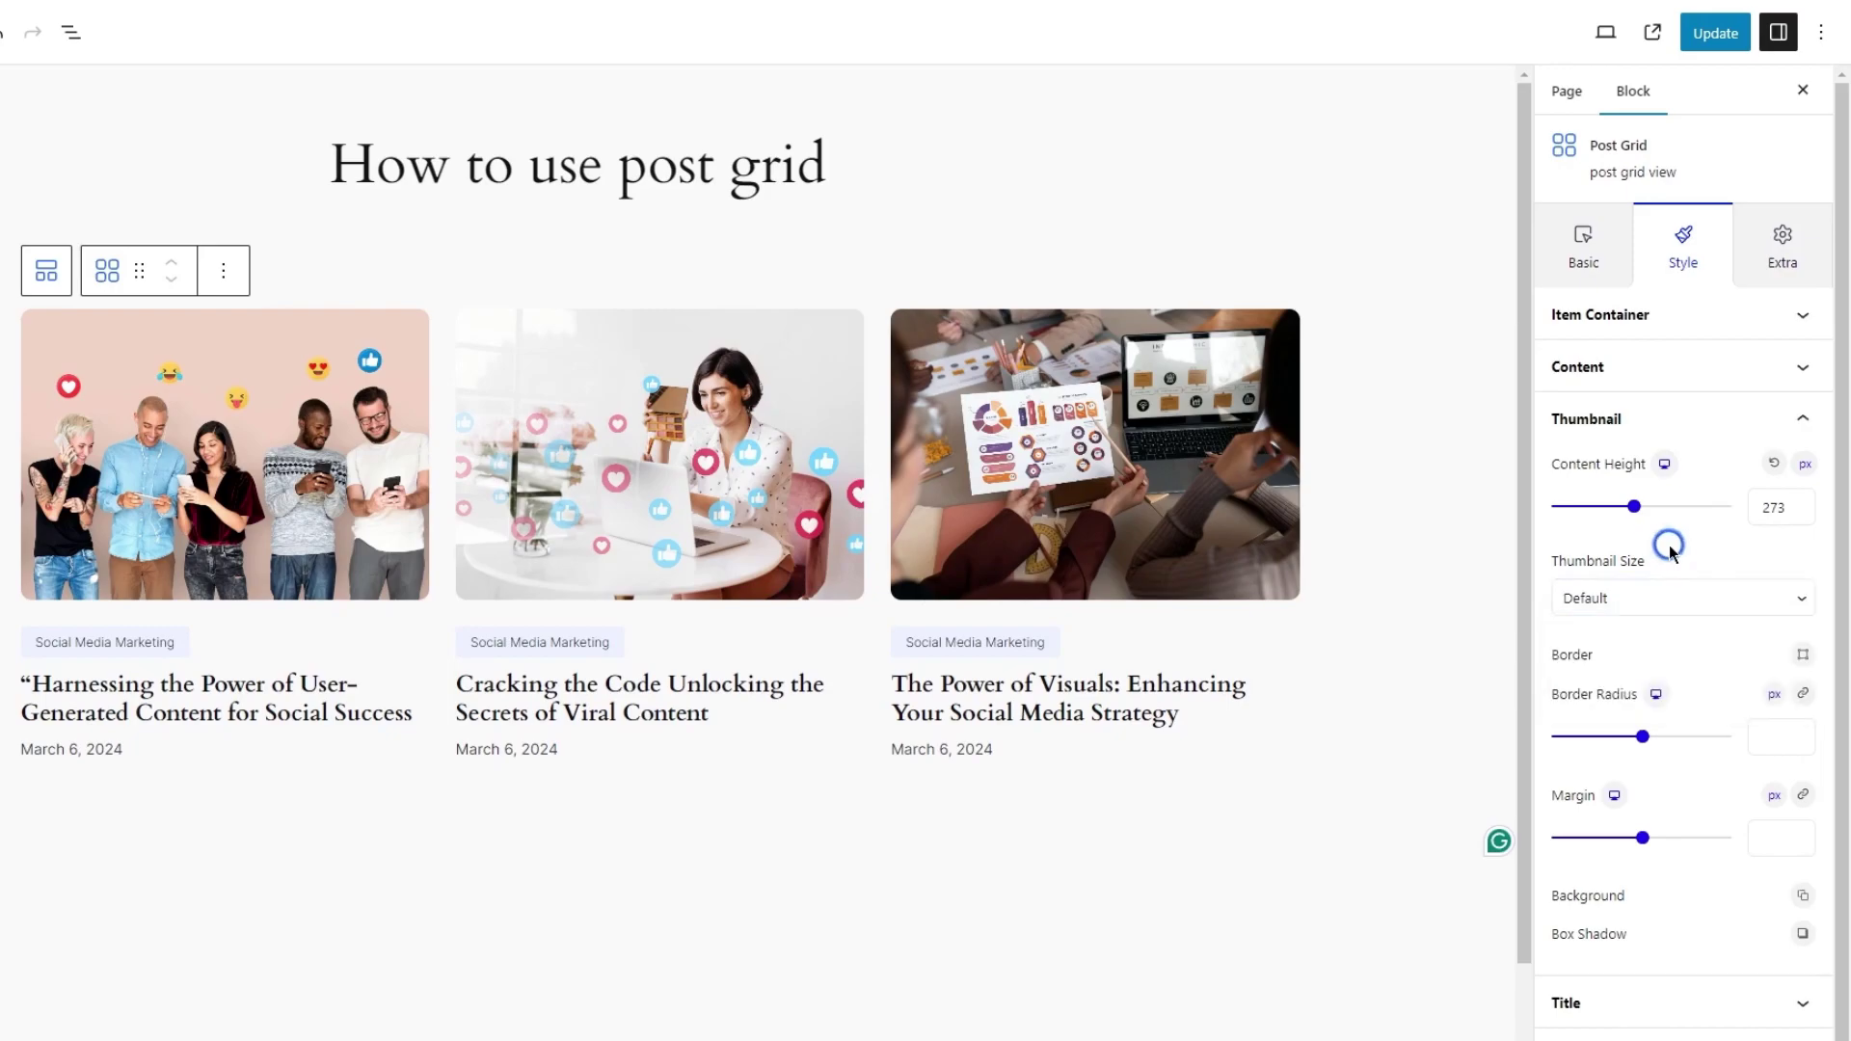
click(1802, 655)
click(1669, 745)
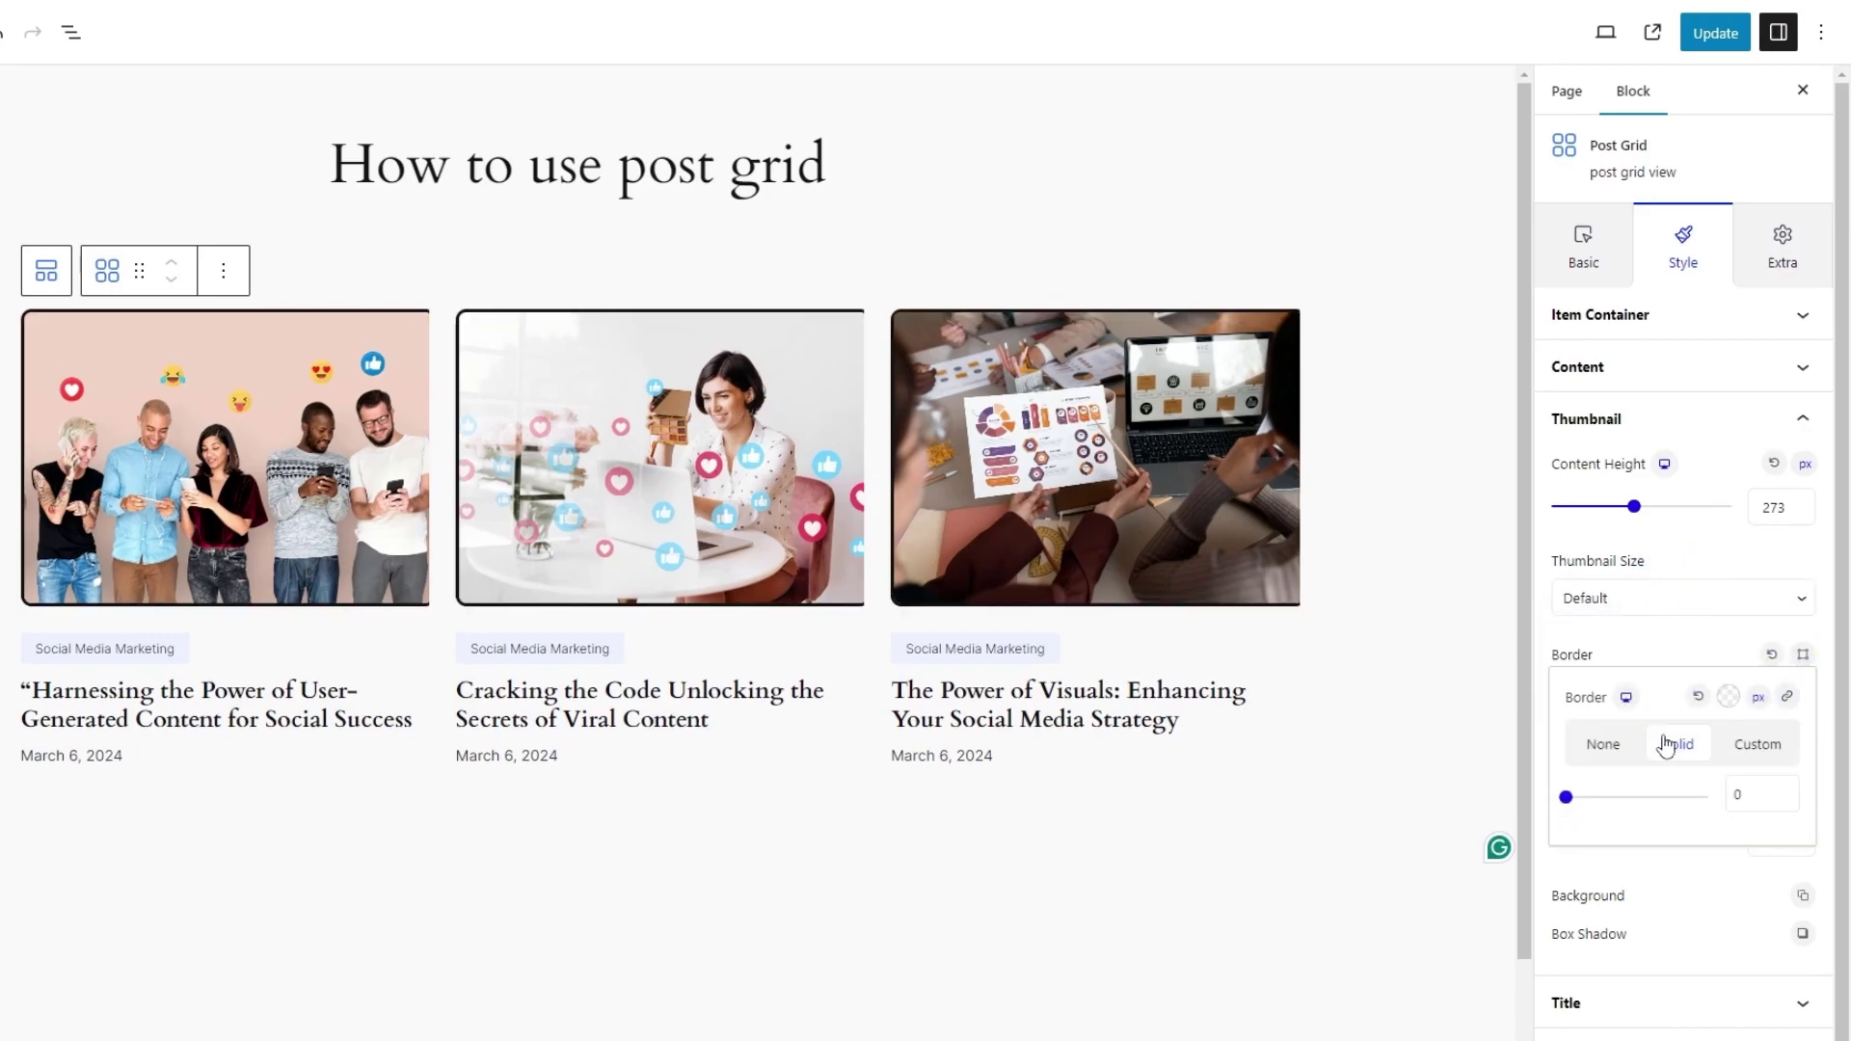
click(1621, 744)
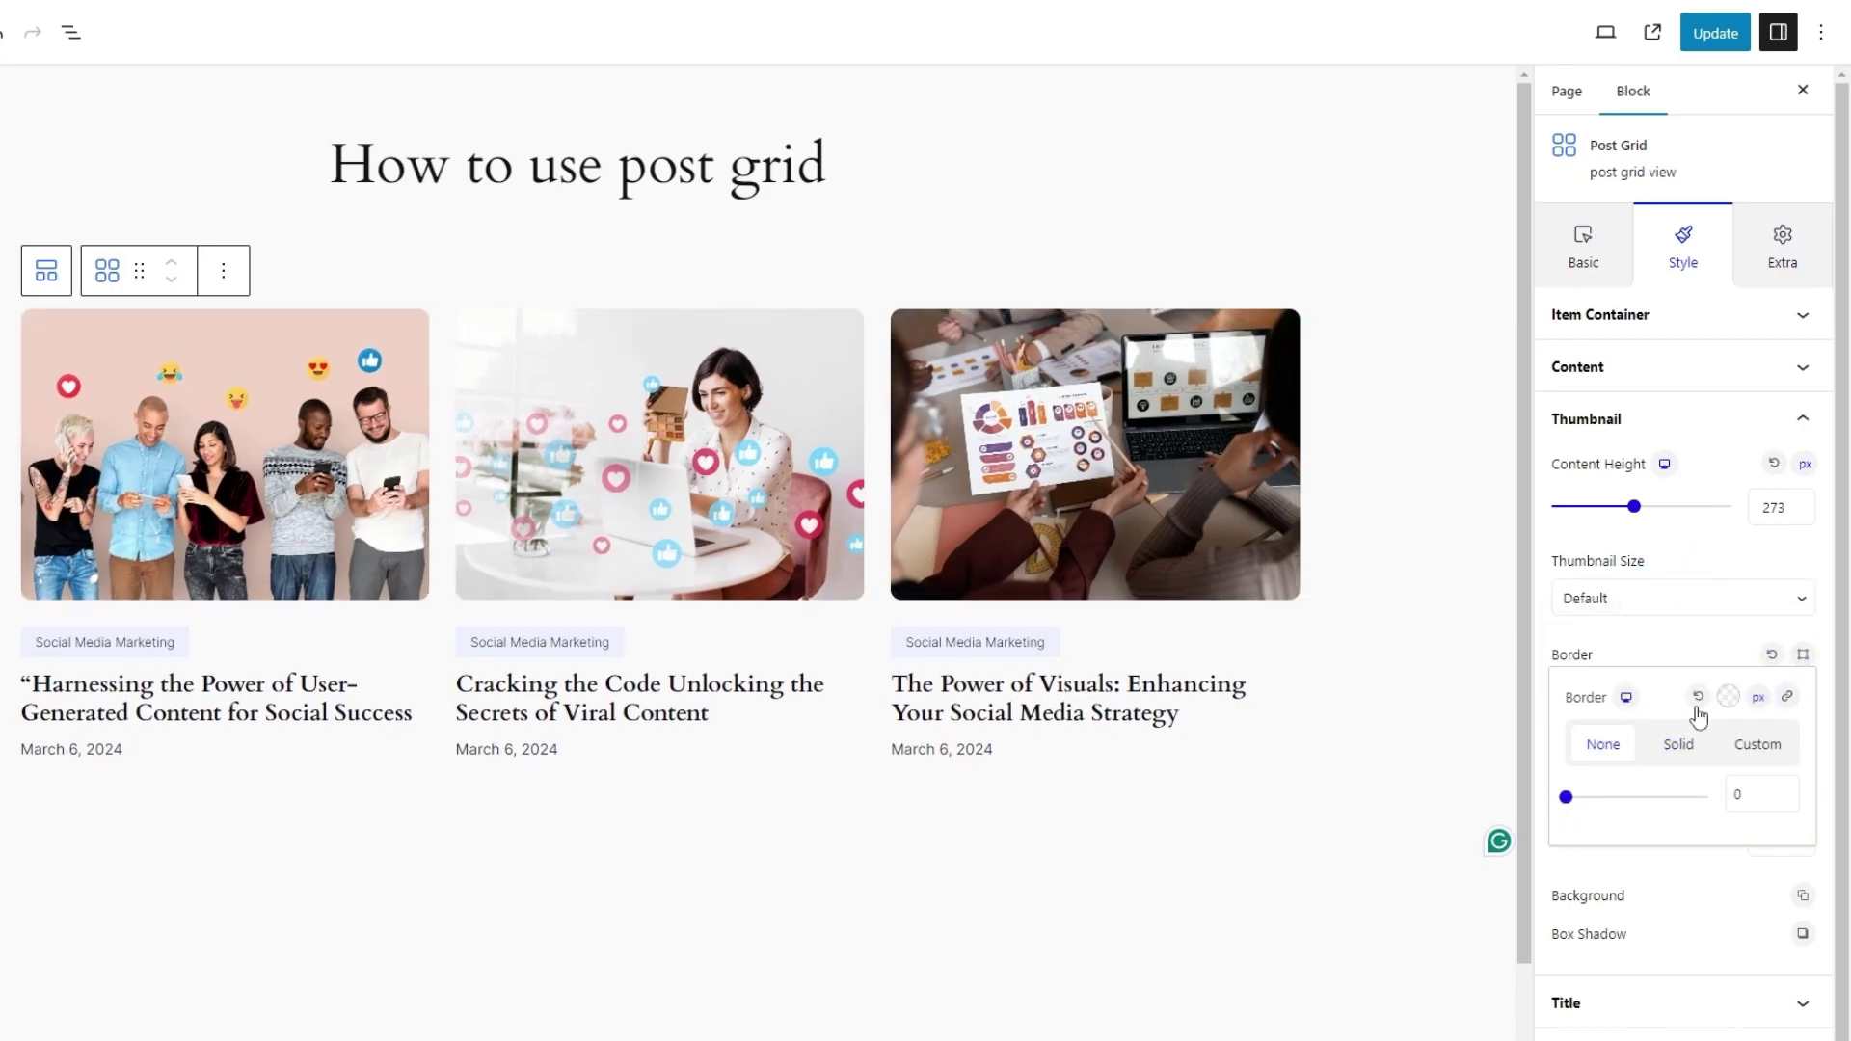
click(1694, 660)
drag(1647, 735, 1578, 730)
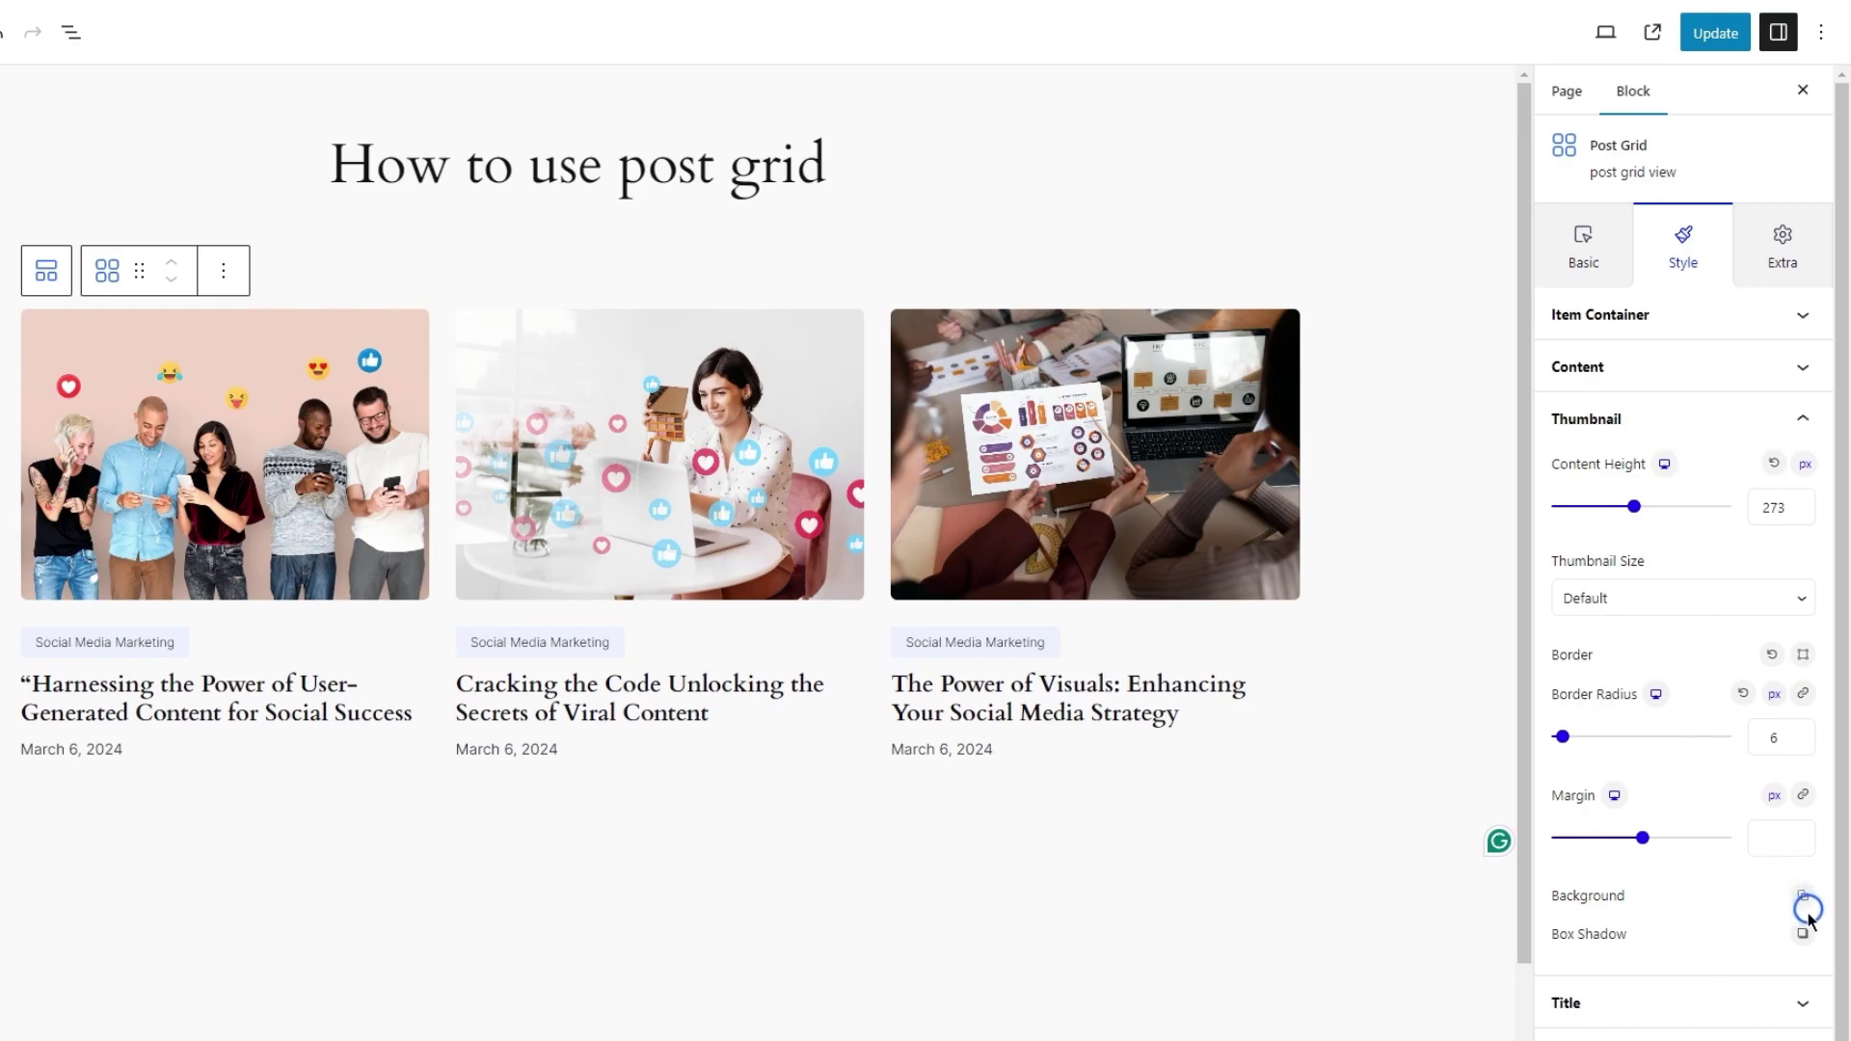
Style the post titles in Poppins, 18 px, weight 700, line height 1.6.
scroll(1719, 798, down, 1)
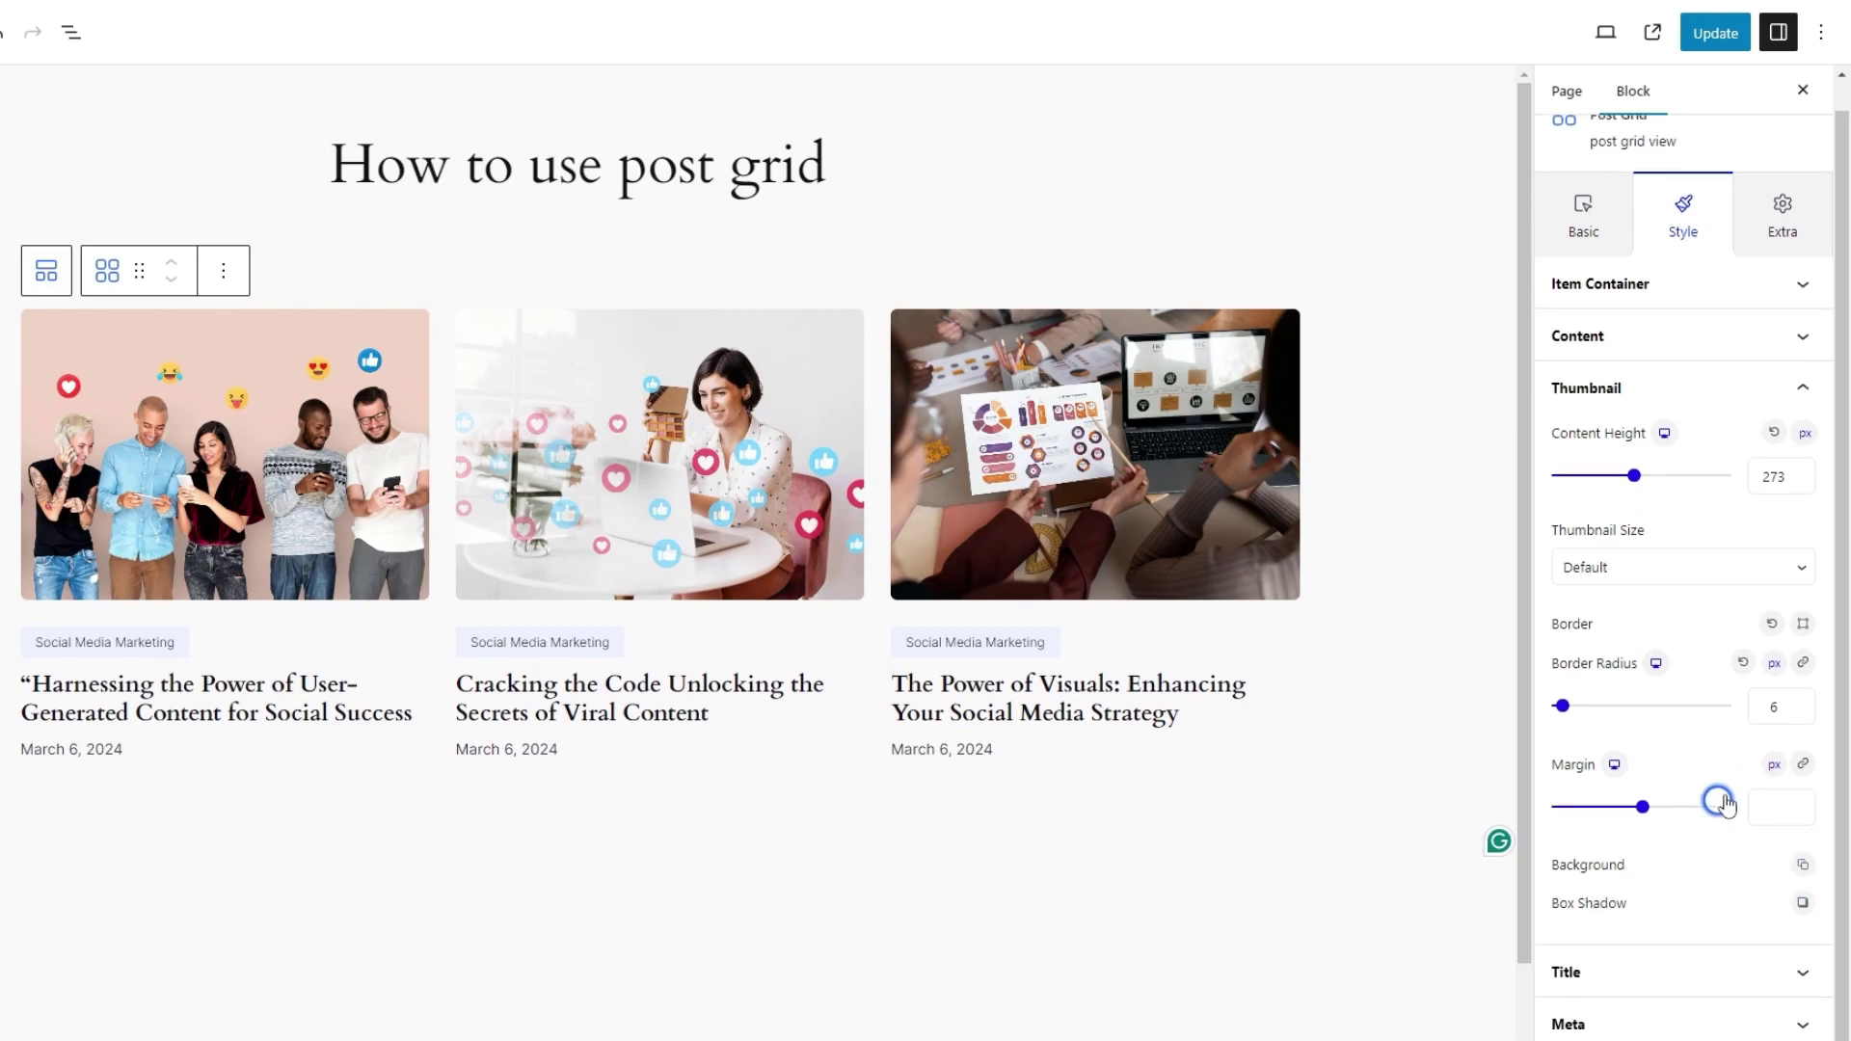
click(1687, 971)
click(1803, 513)
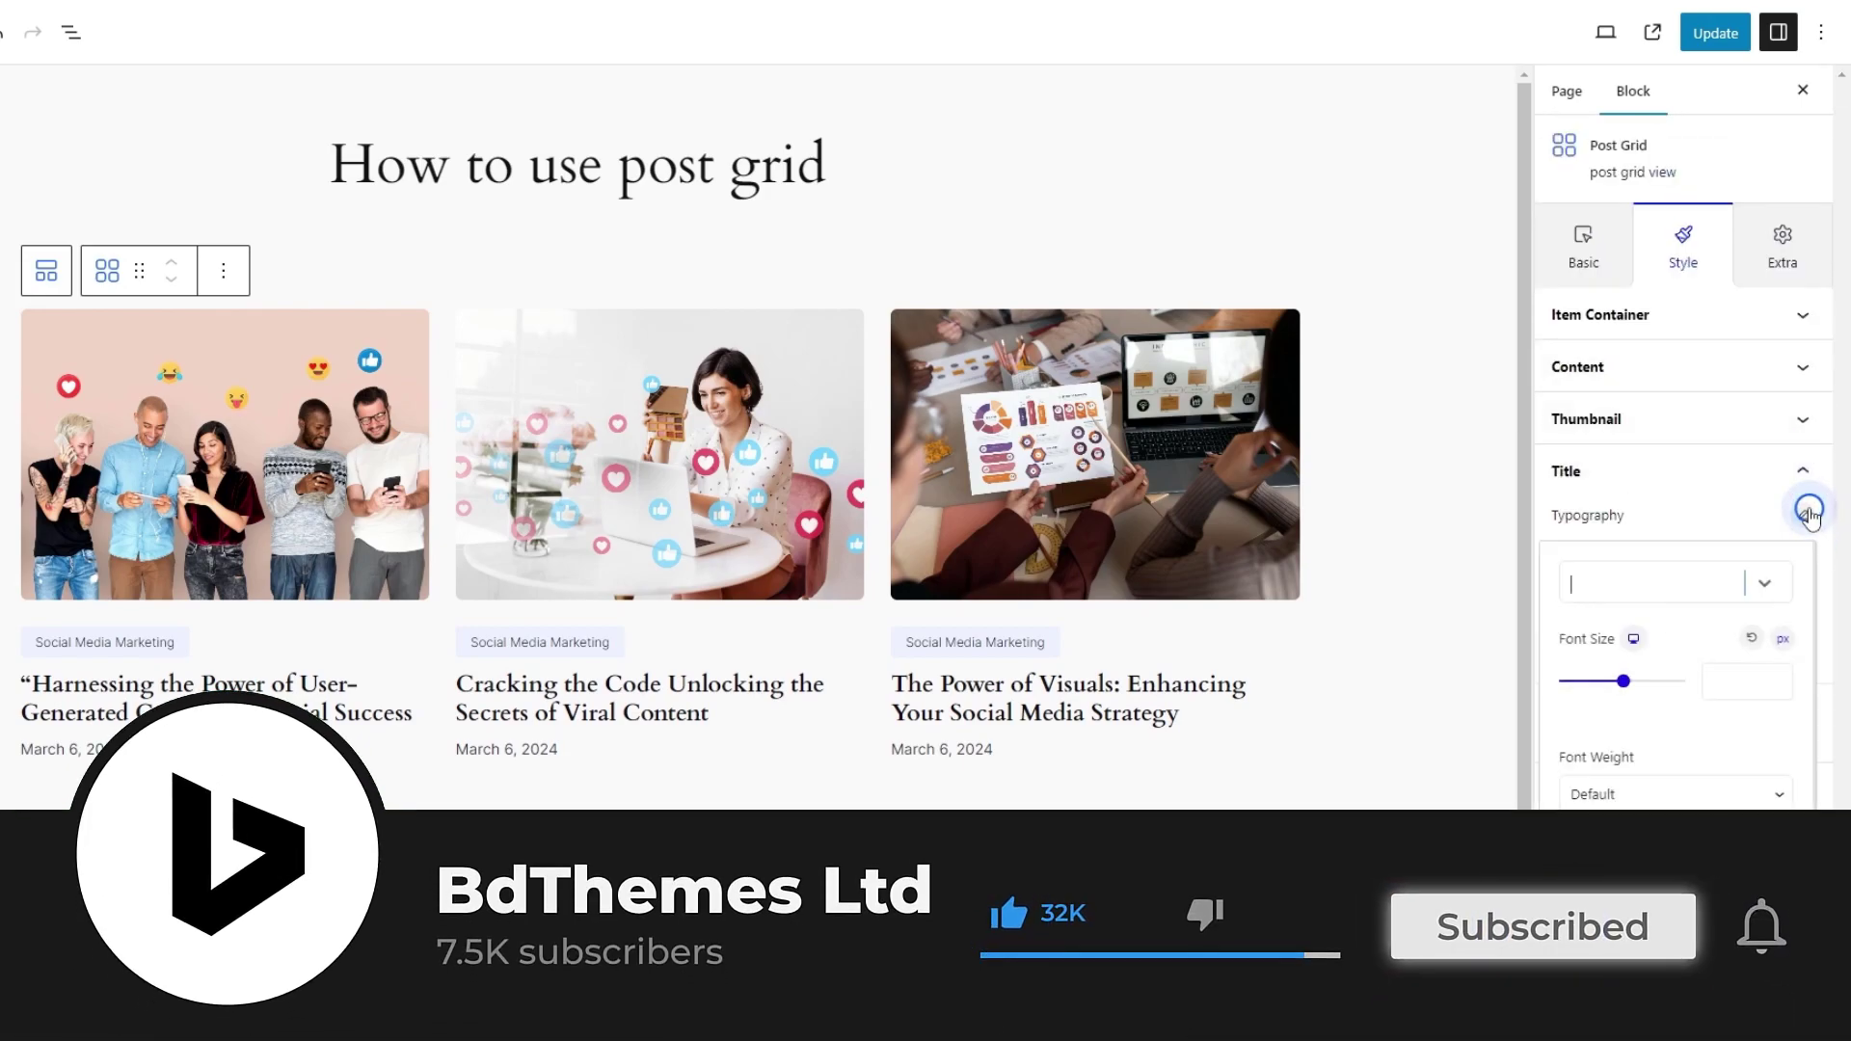
text(popp)
key(Return)
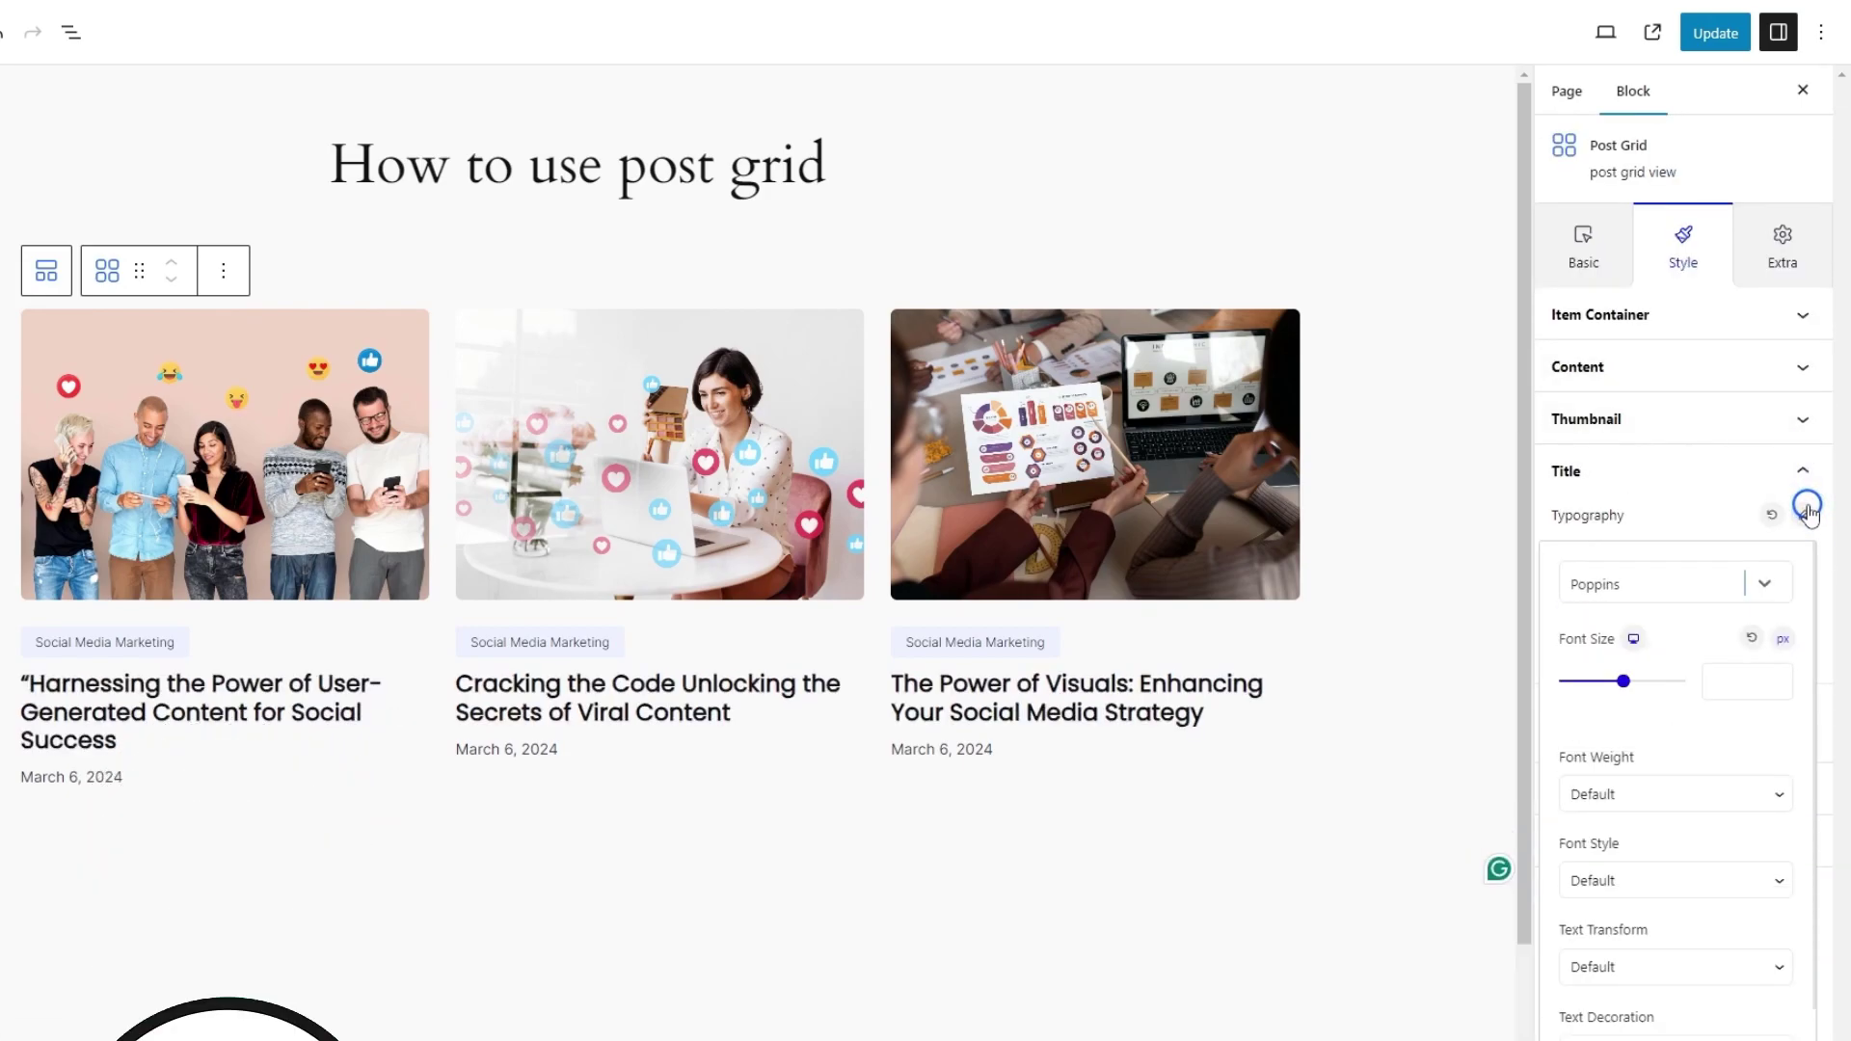
click(1751, 692)
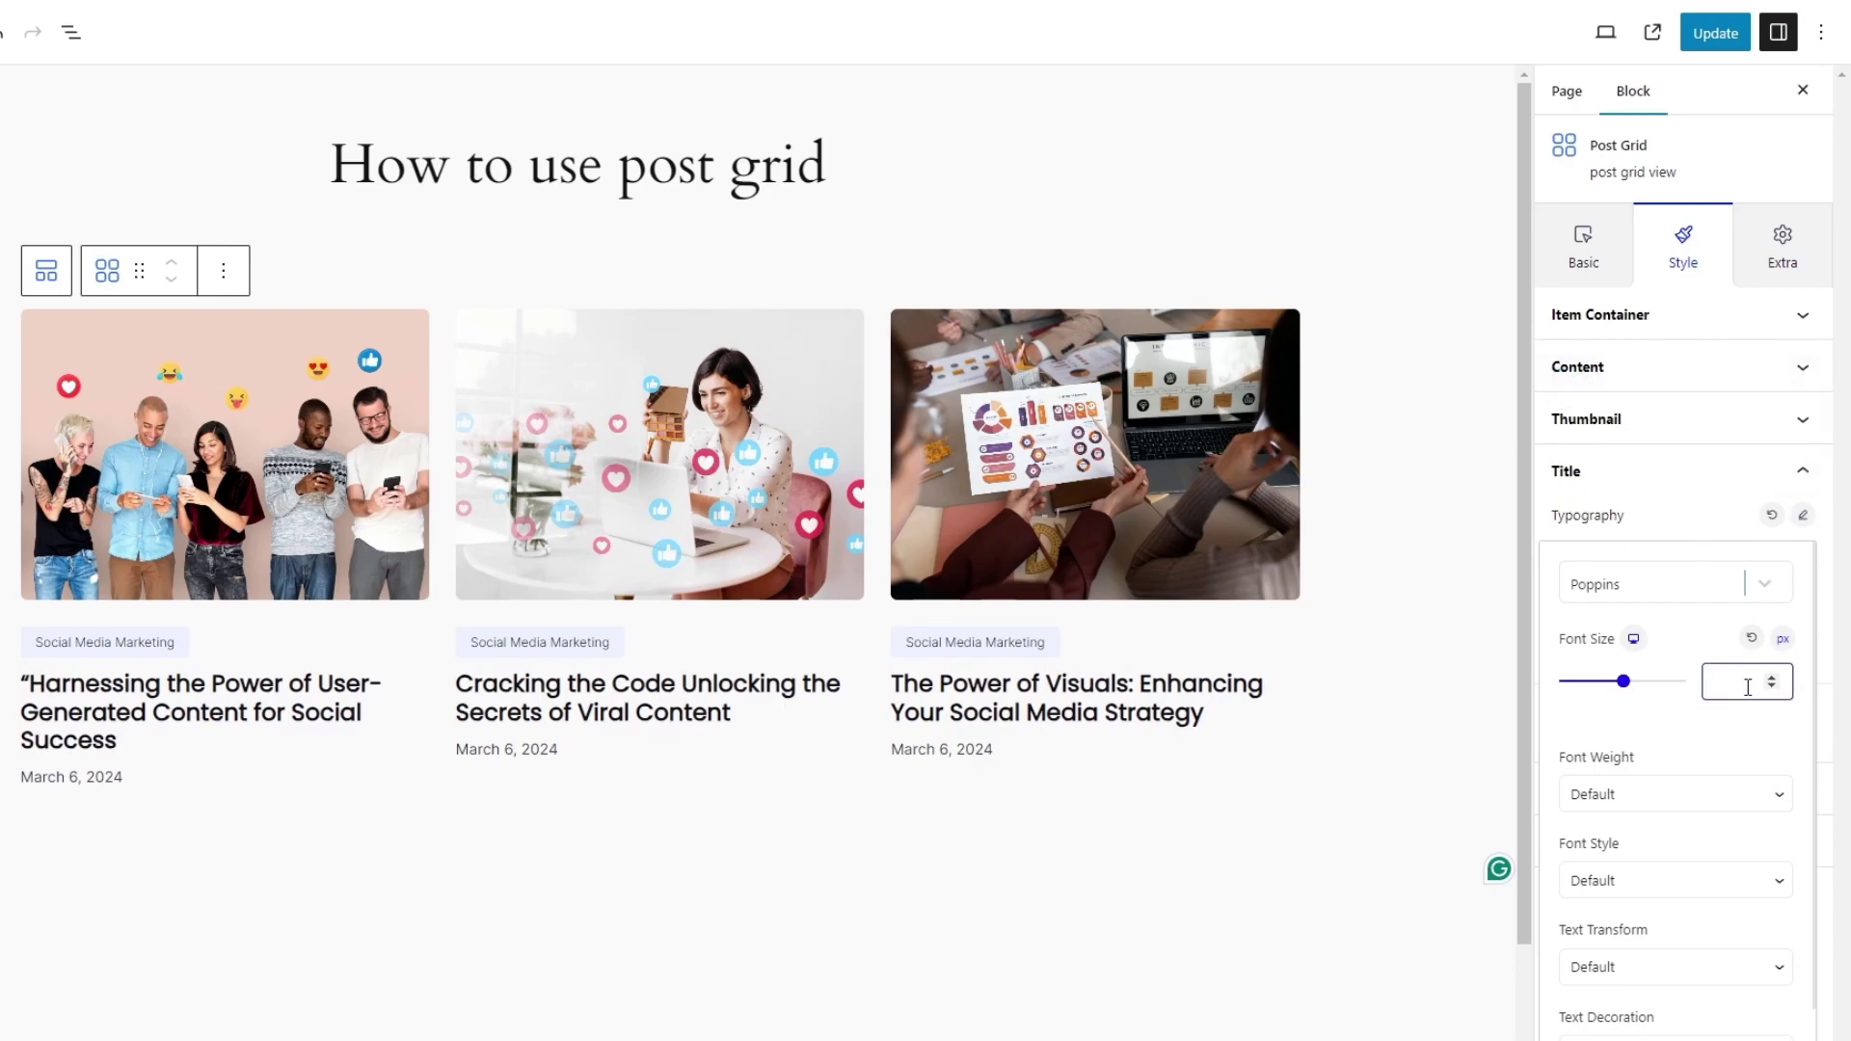
text(17)
key(Up)
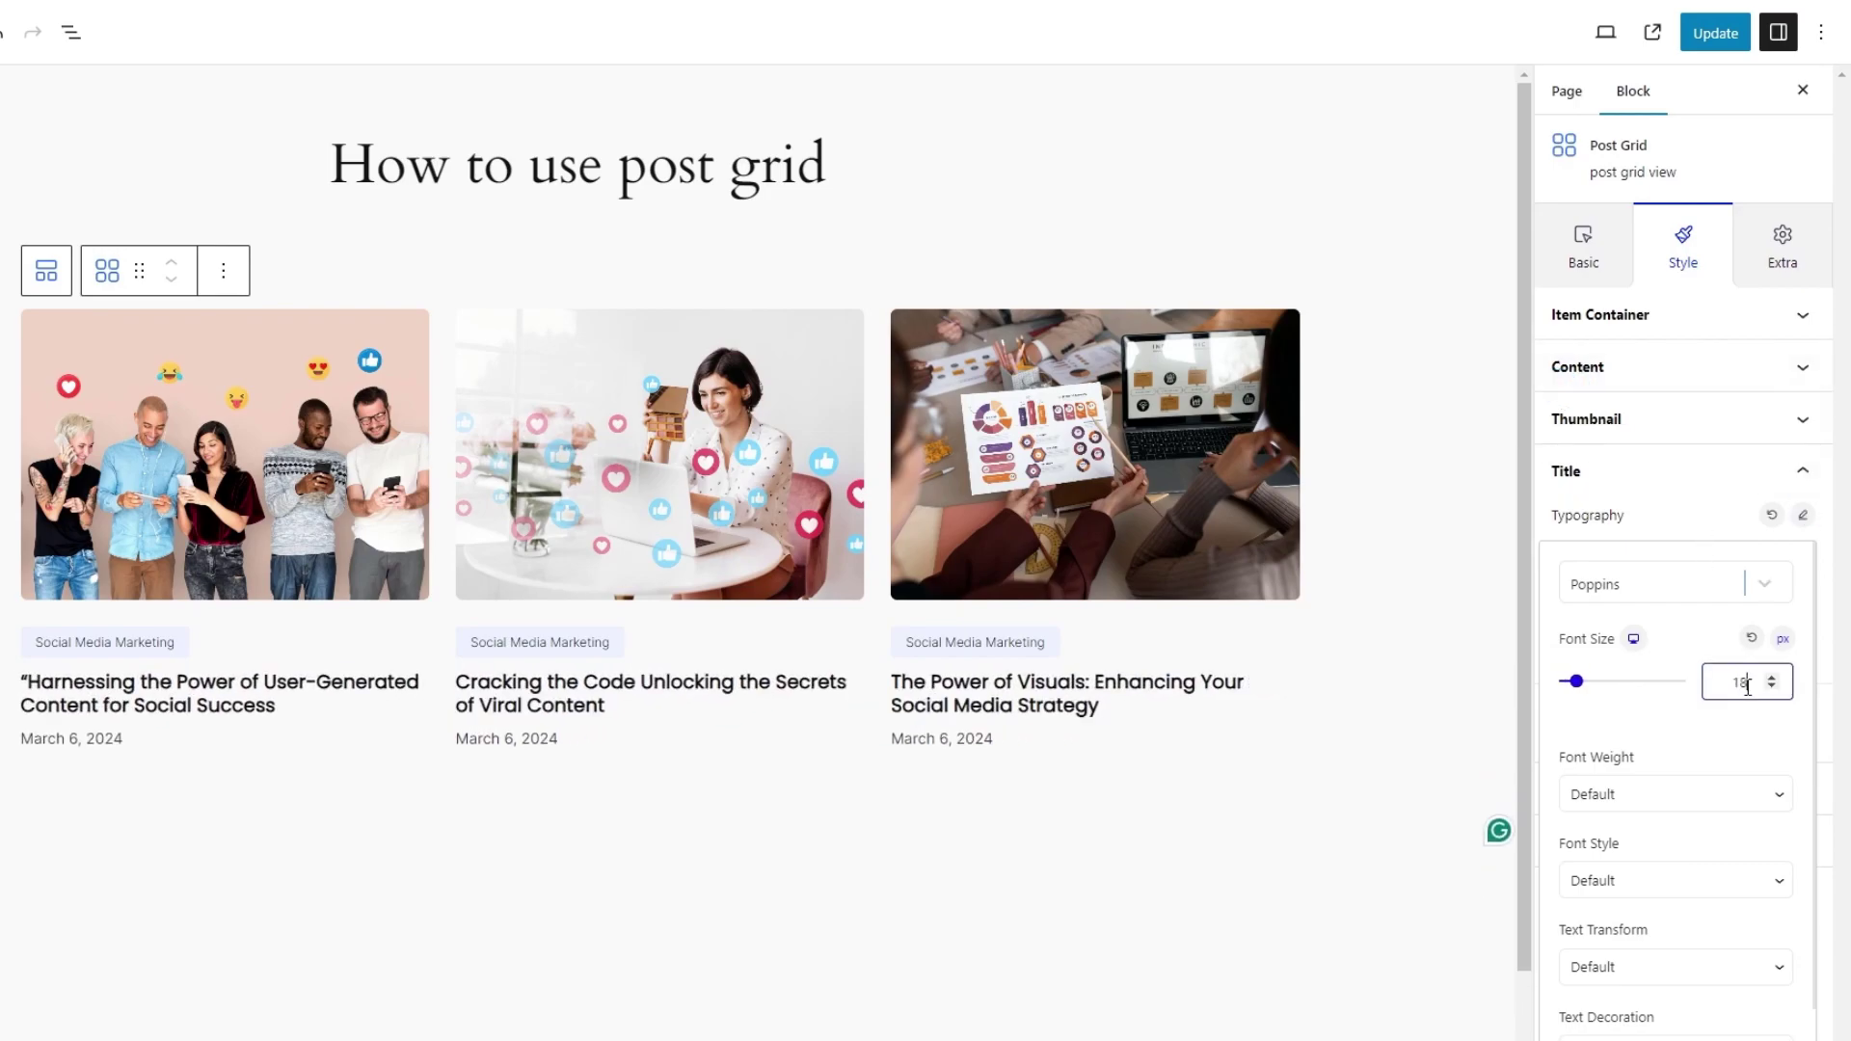
click(1661, 815)
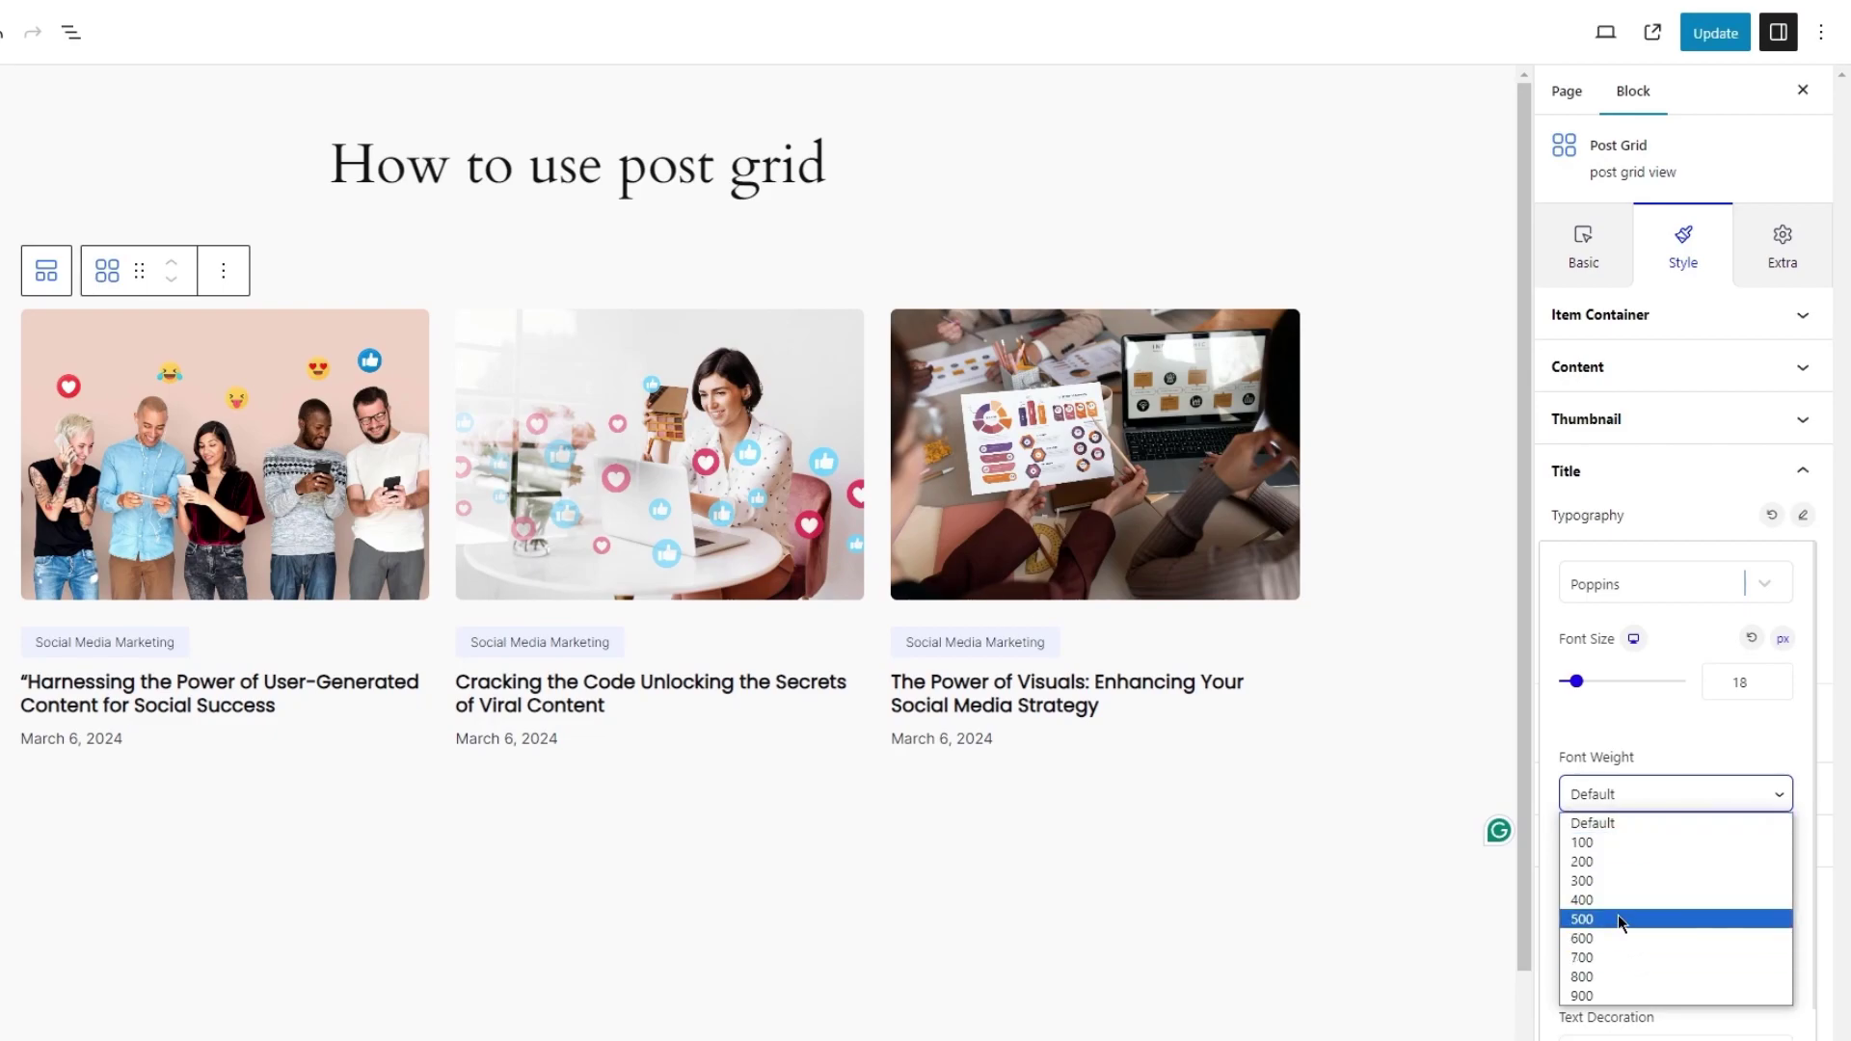
click(1618, 916)
click(1605, 808)
click(1627, 954)
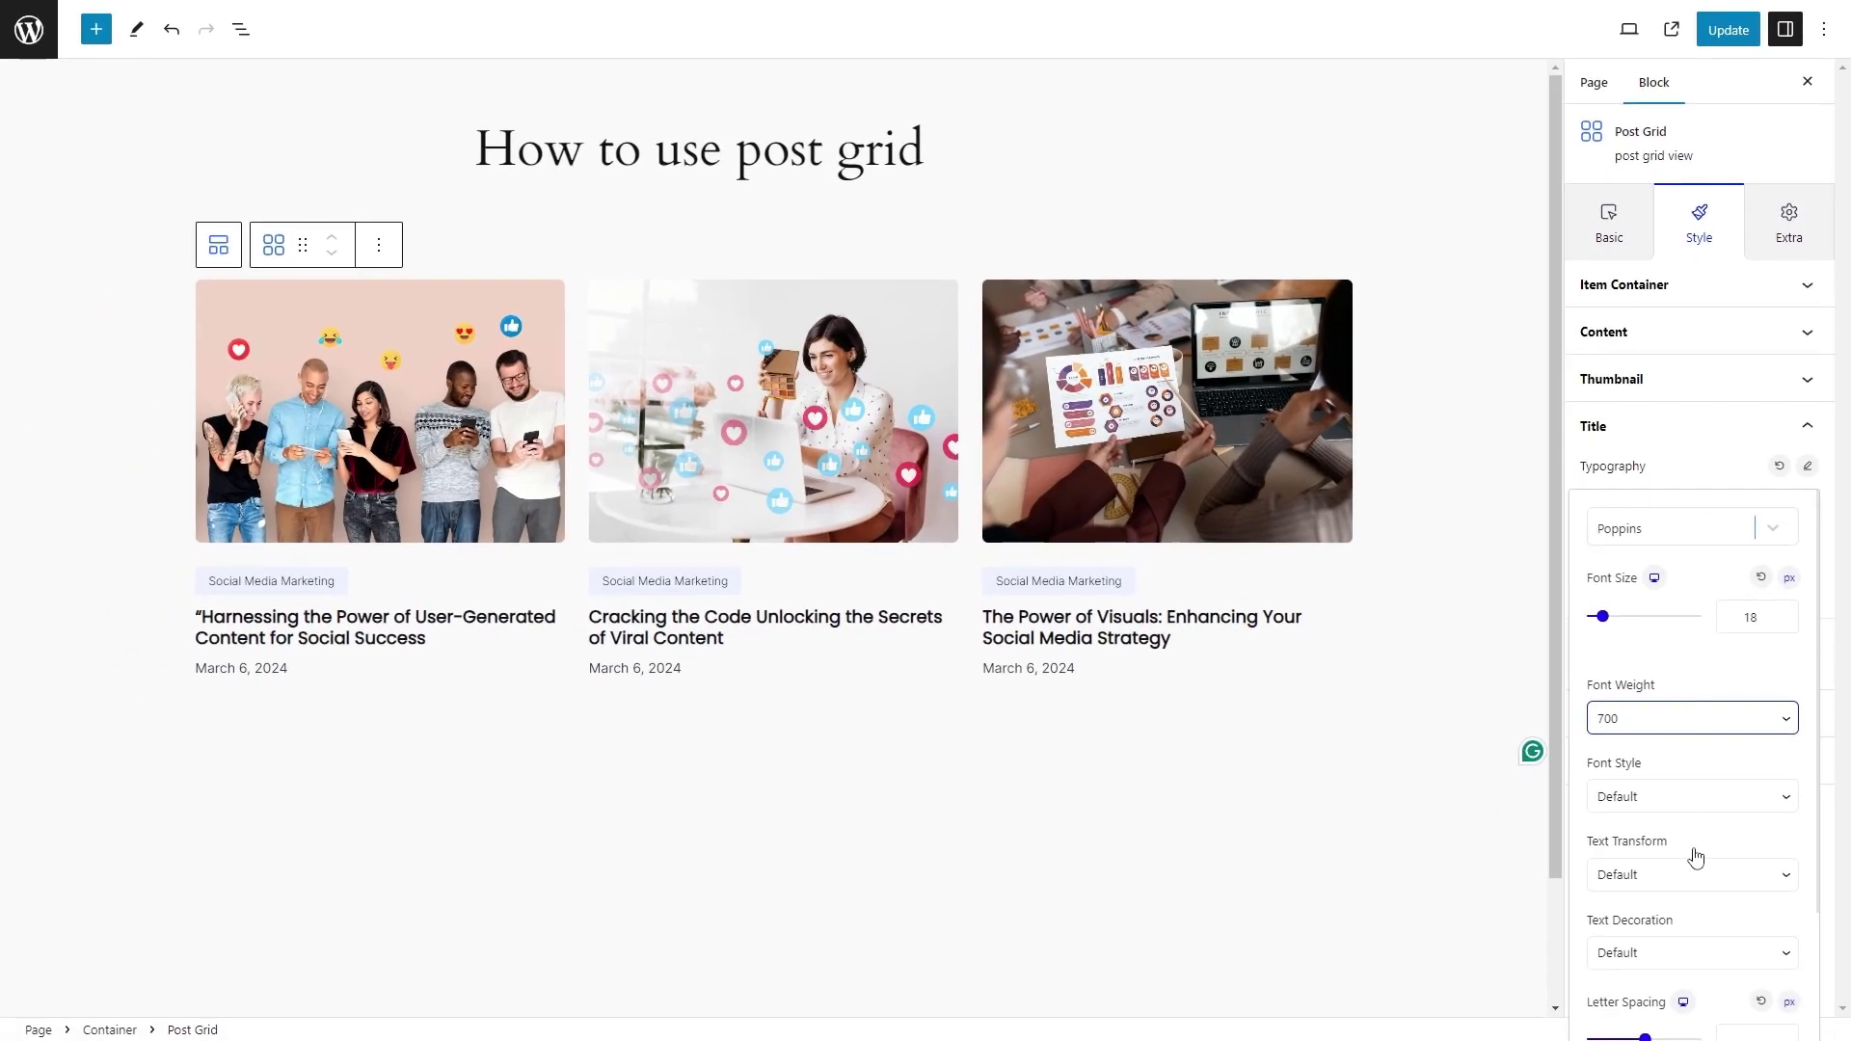
scroll(1696, 857, down, 2)
click(1731, 983)
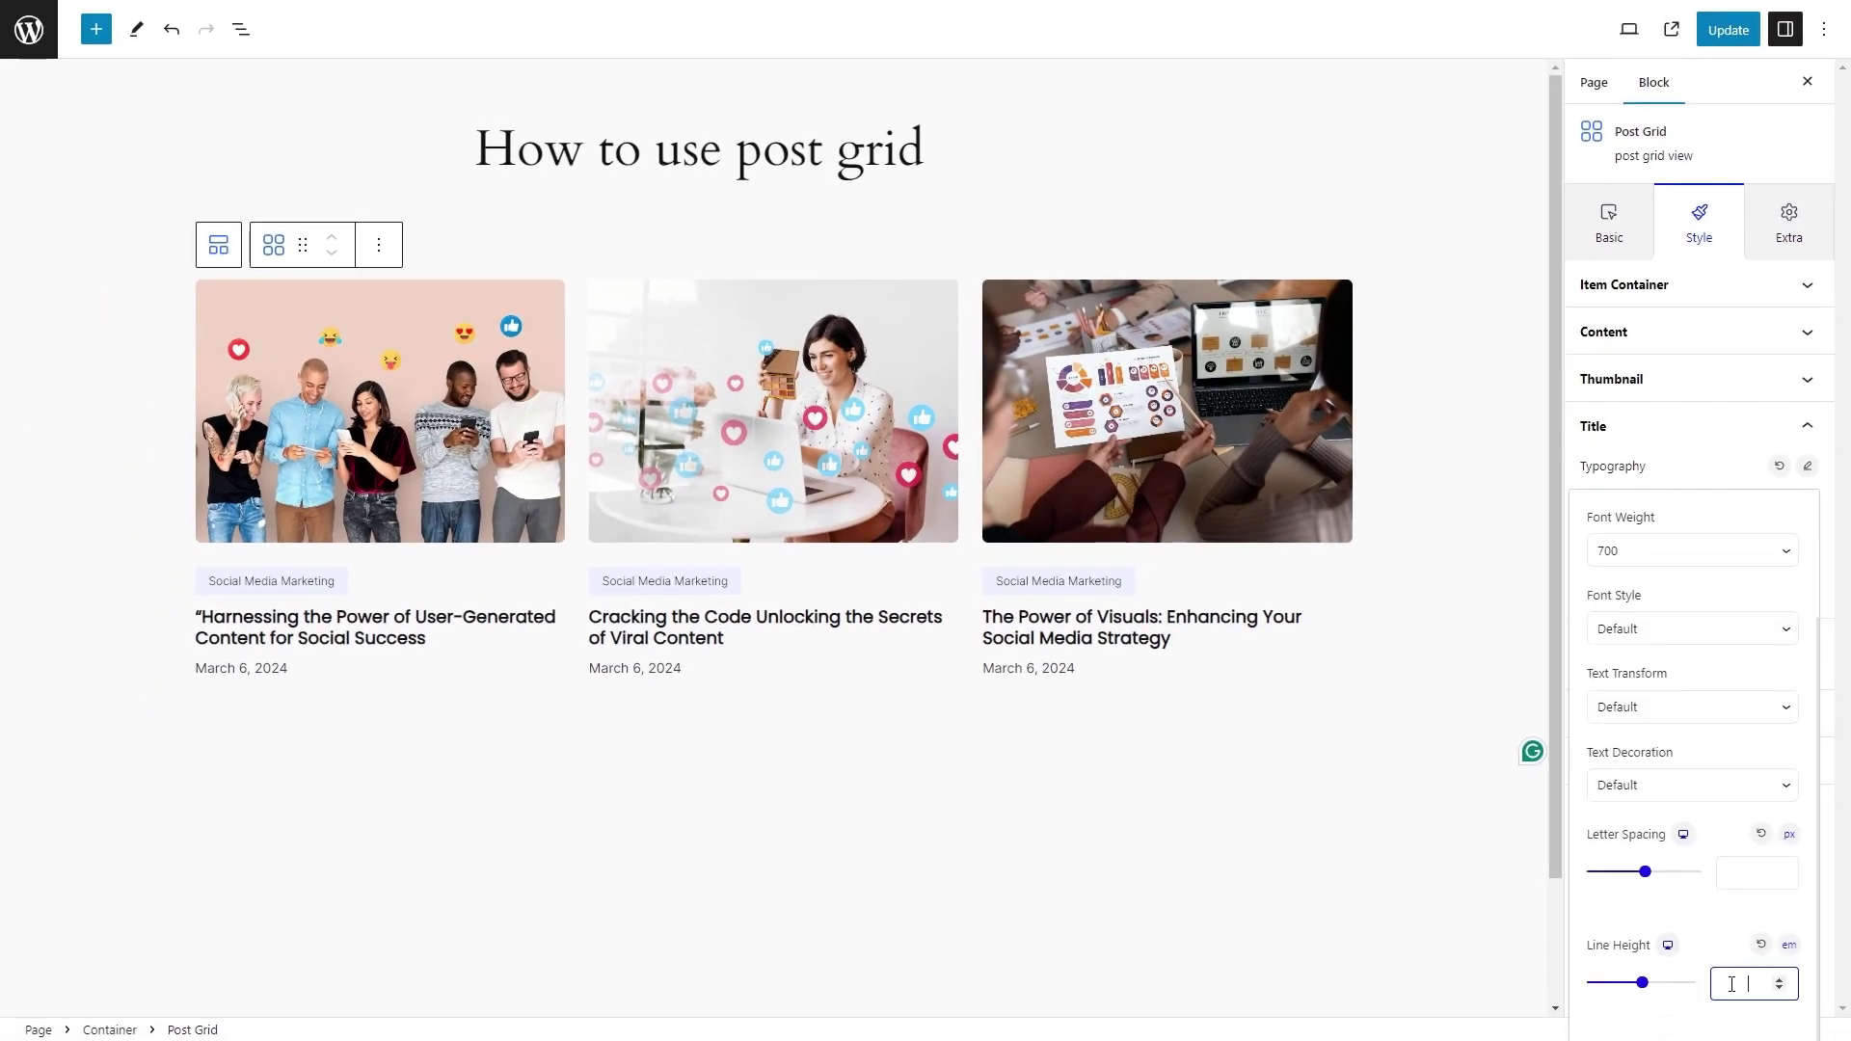
text(1.6)
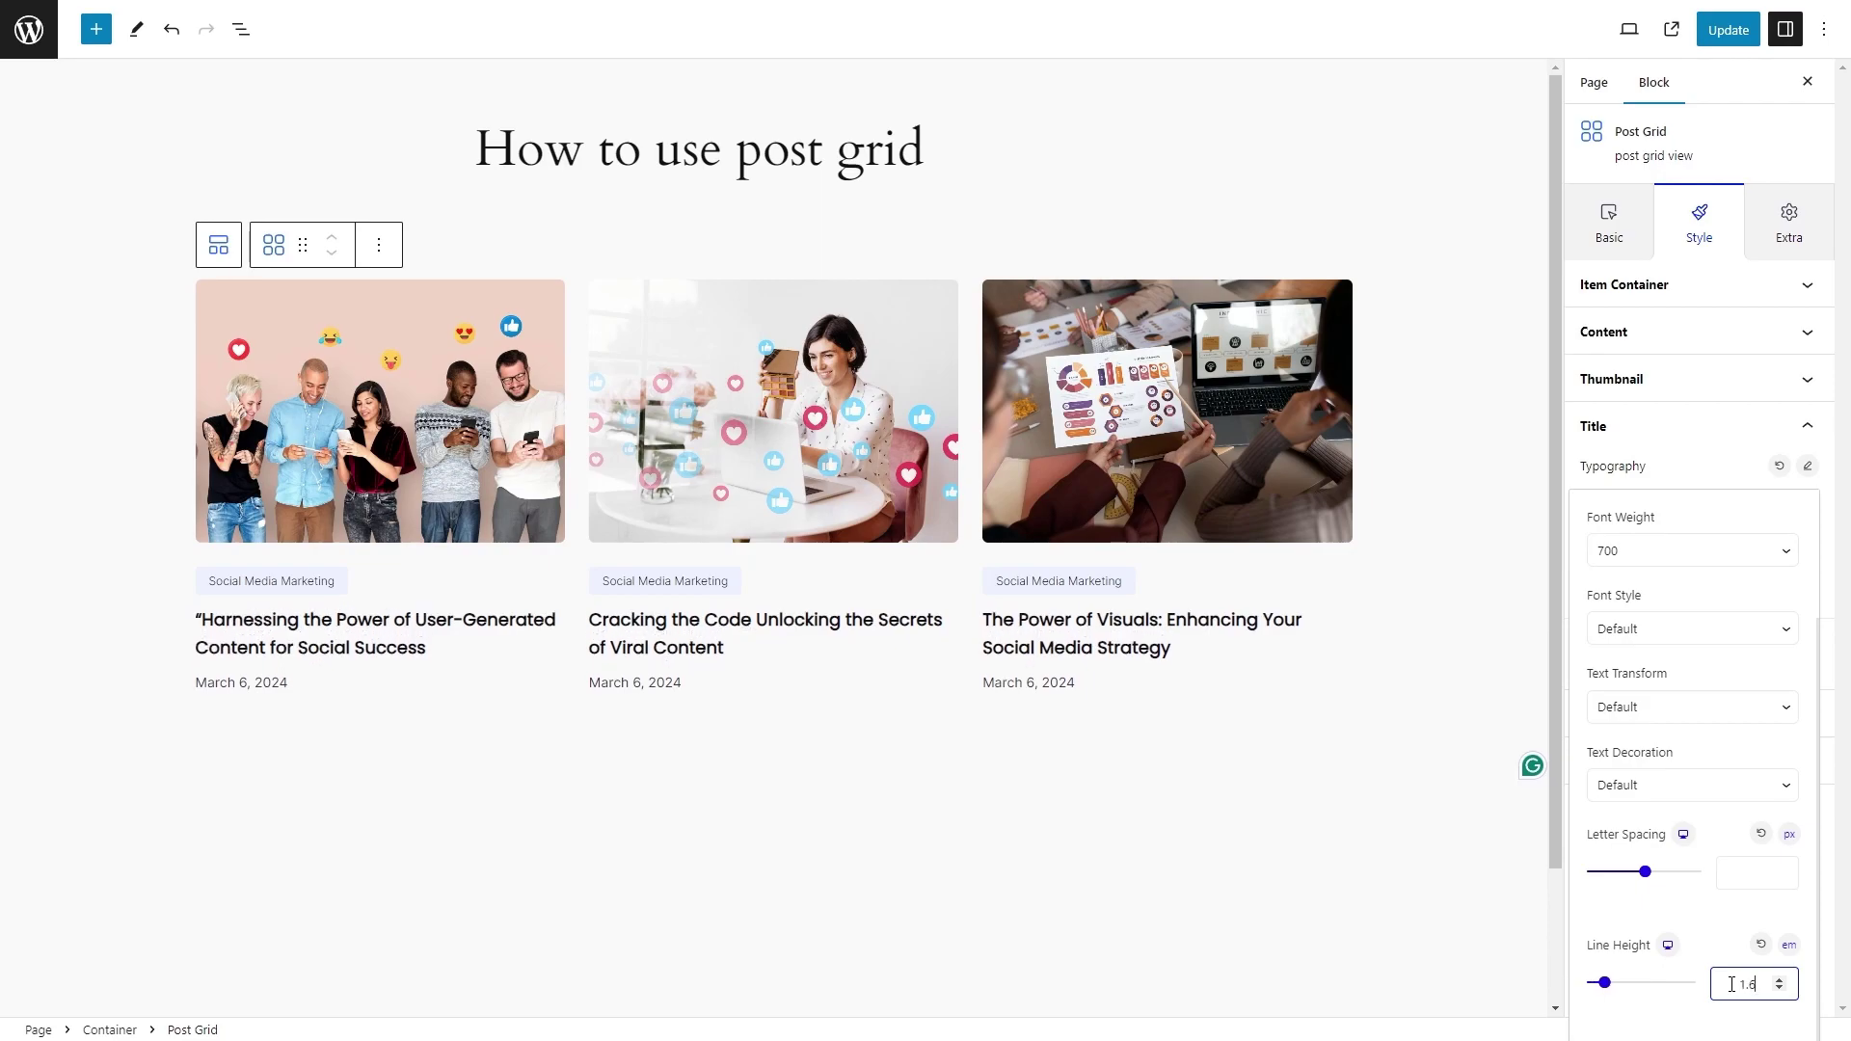
click(1732, 429)
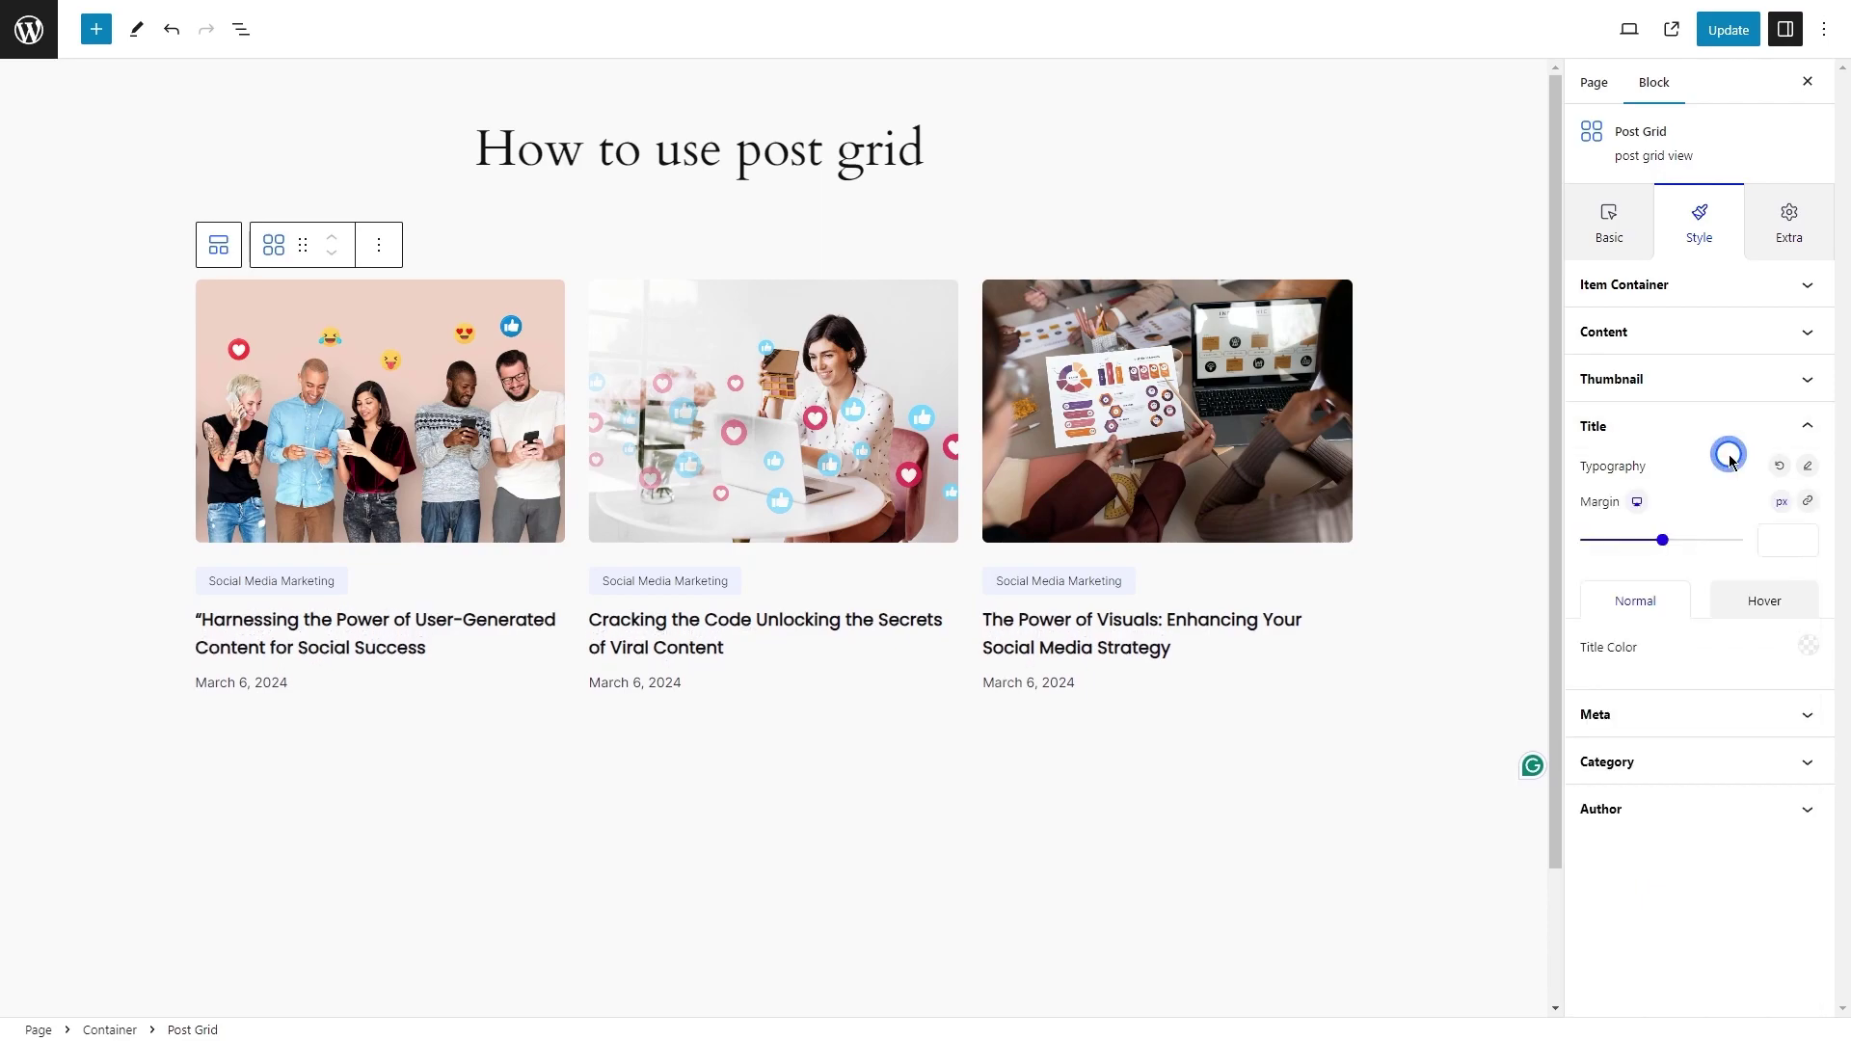
Colour the titles dark grey #2D2D2D, turning deep blue #004AB2 on hover.
click(1808, 664)
drag(1637, 361, 1571, 328)
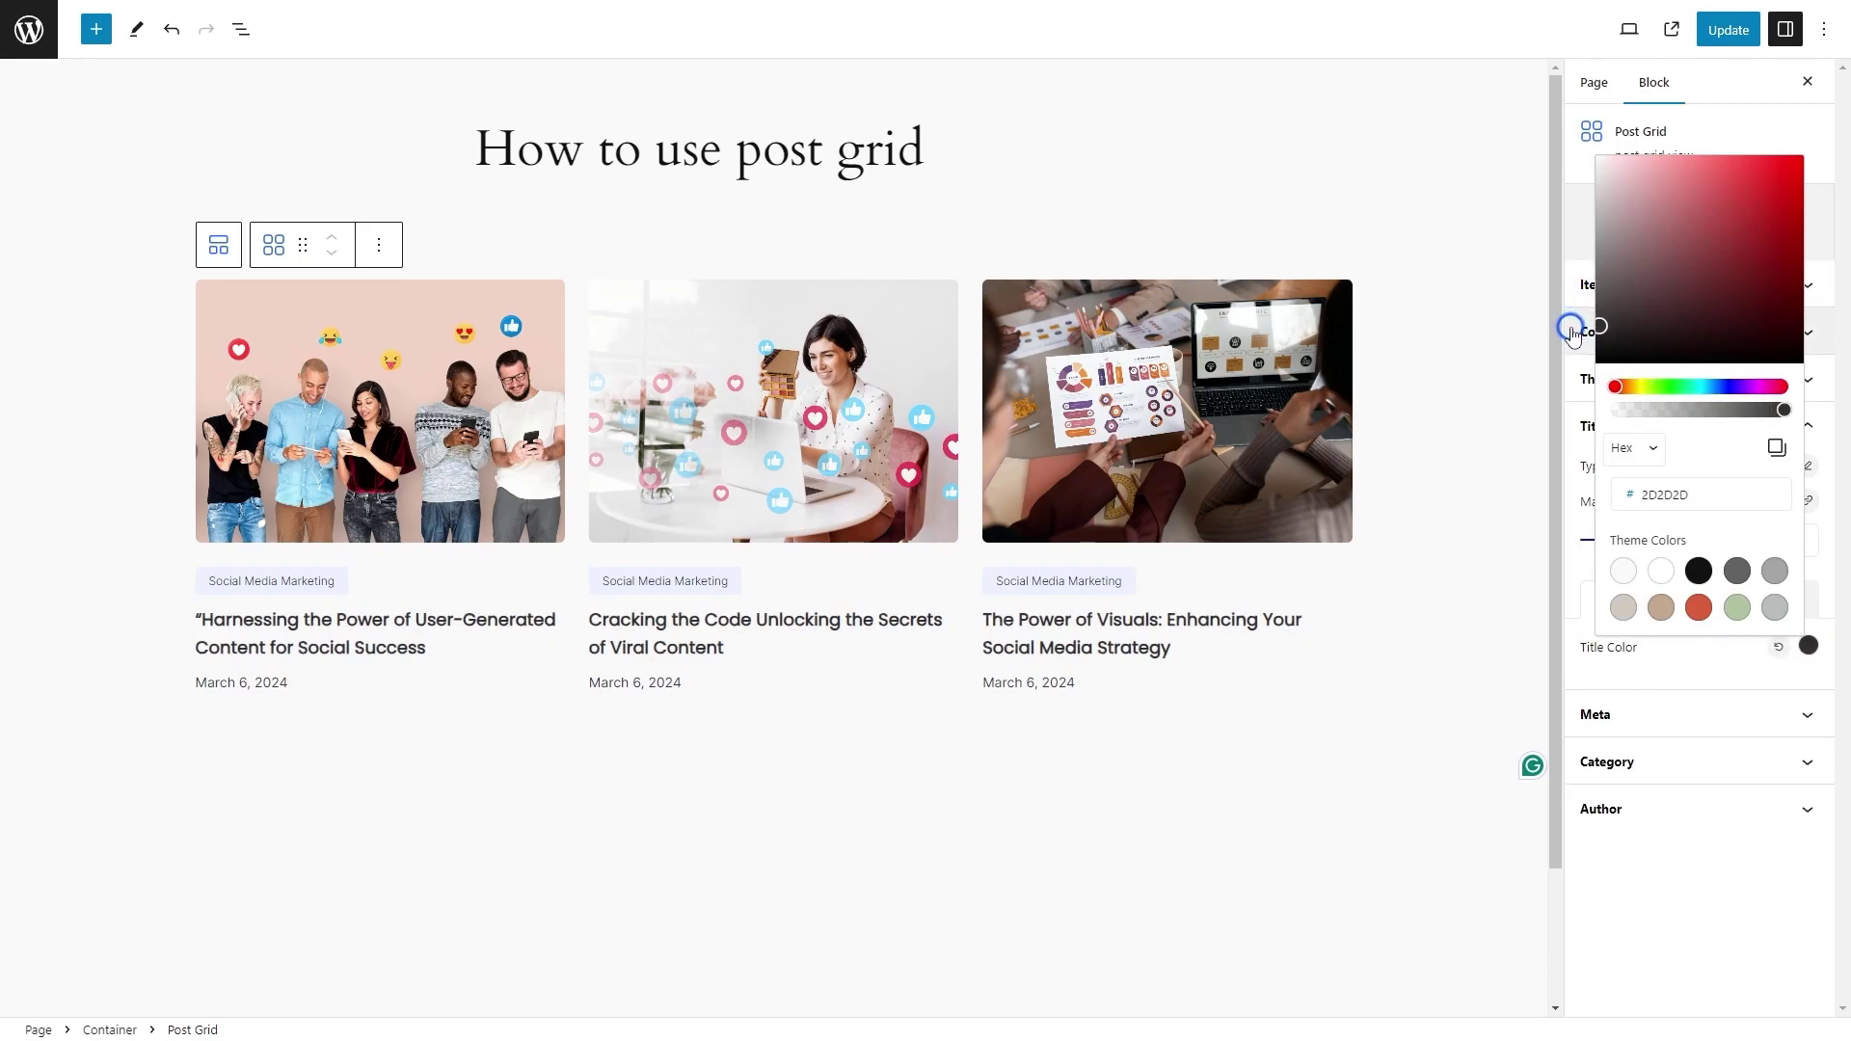
click(1658, 762)
click(1651, 767)
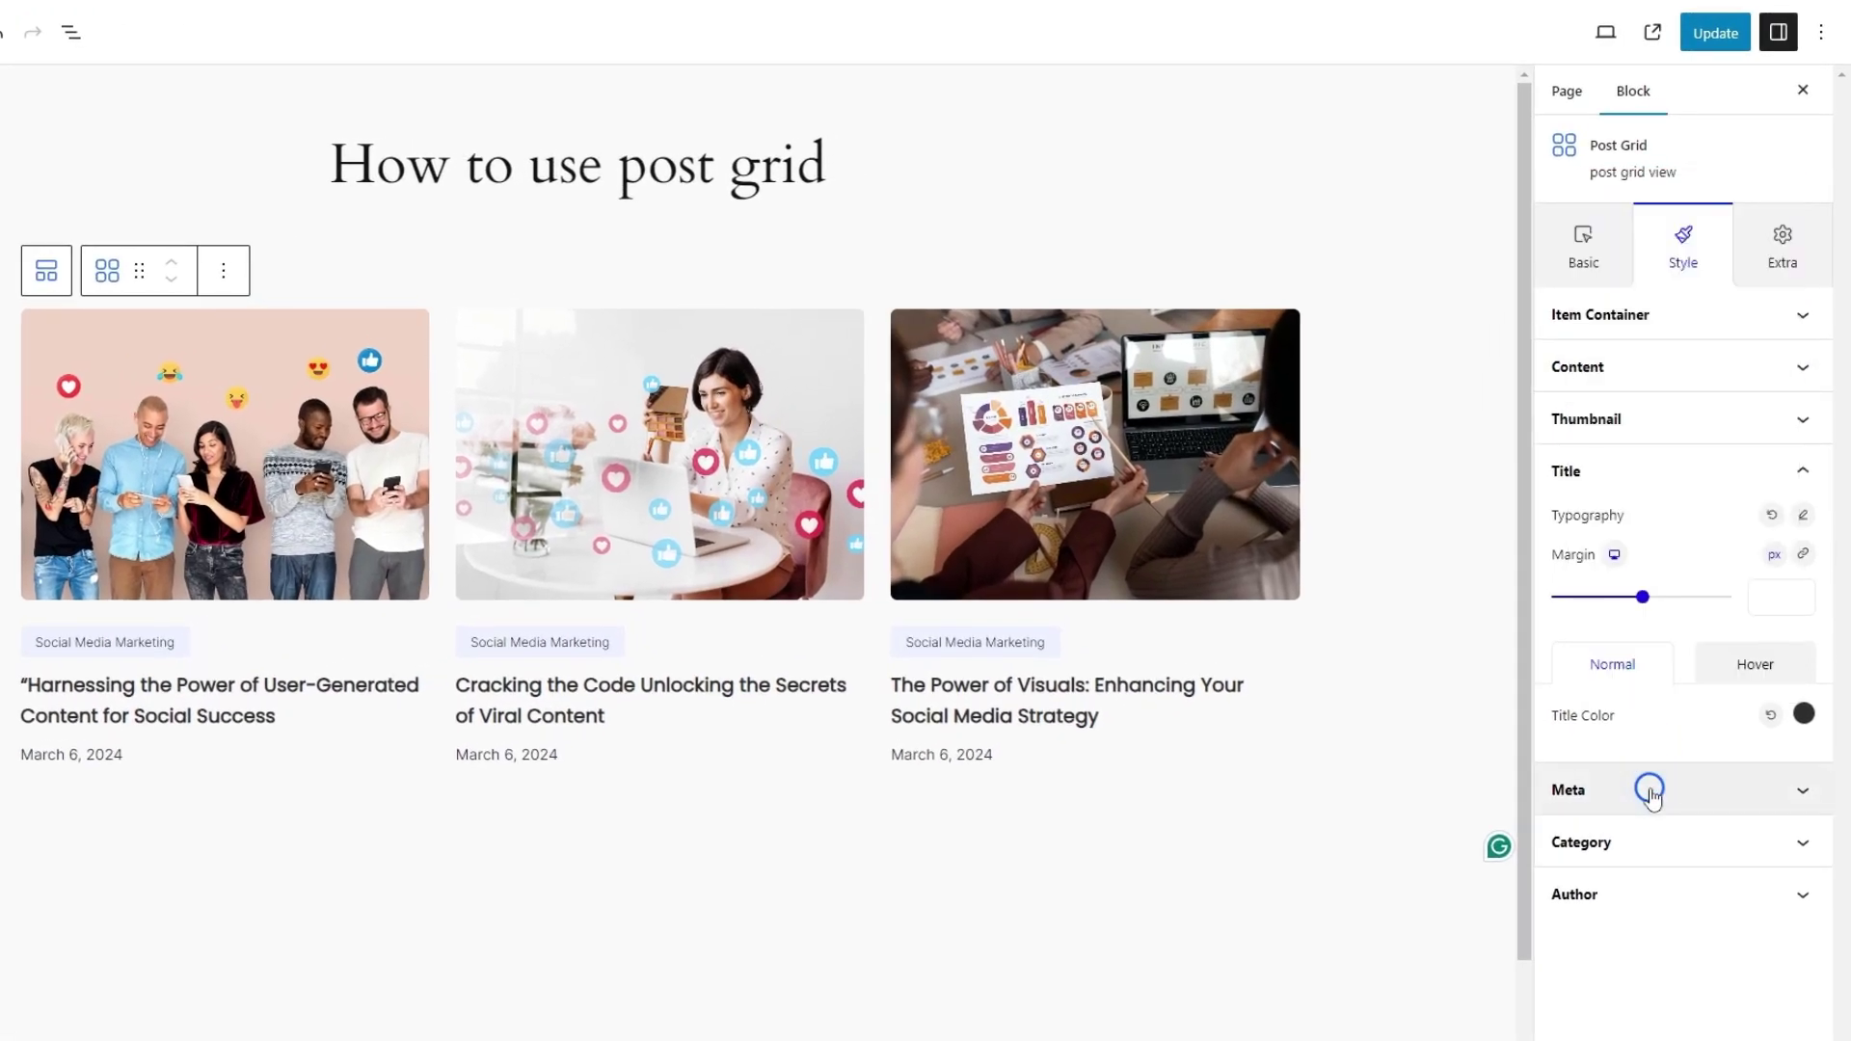
click(1743, 666)
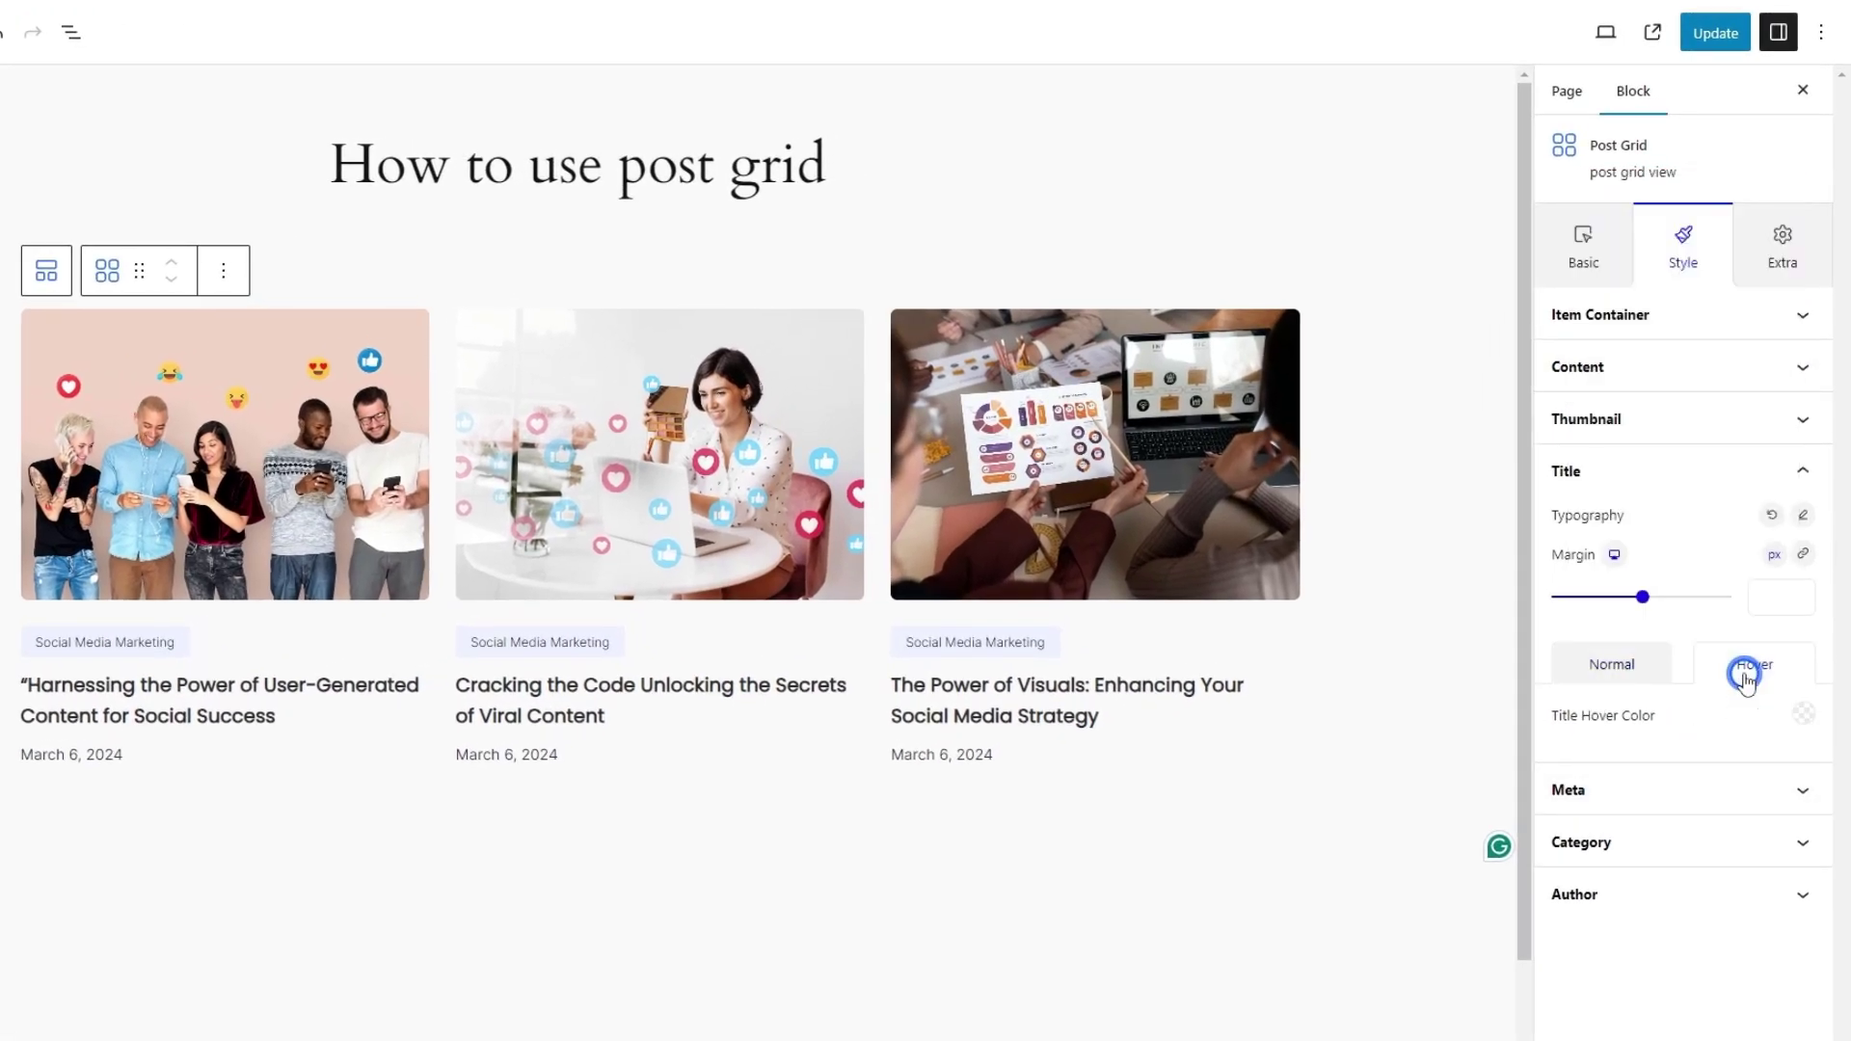
click(1802, 713)
drag(1694, 429, 1702, 427)
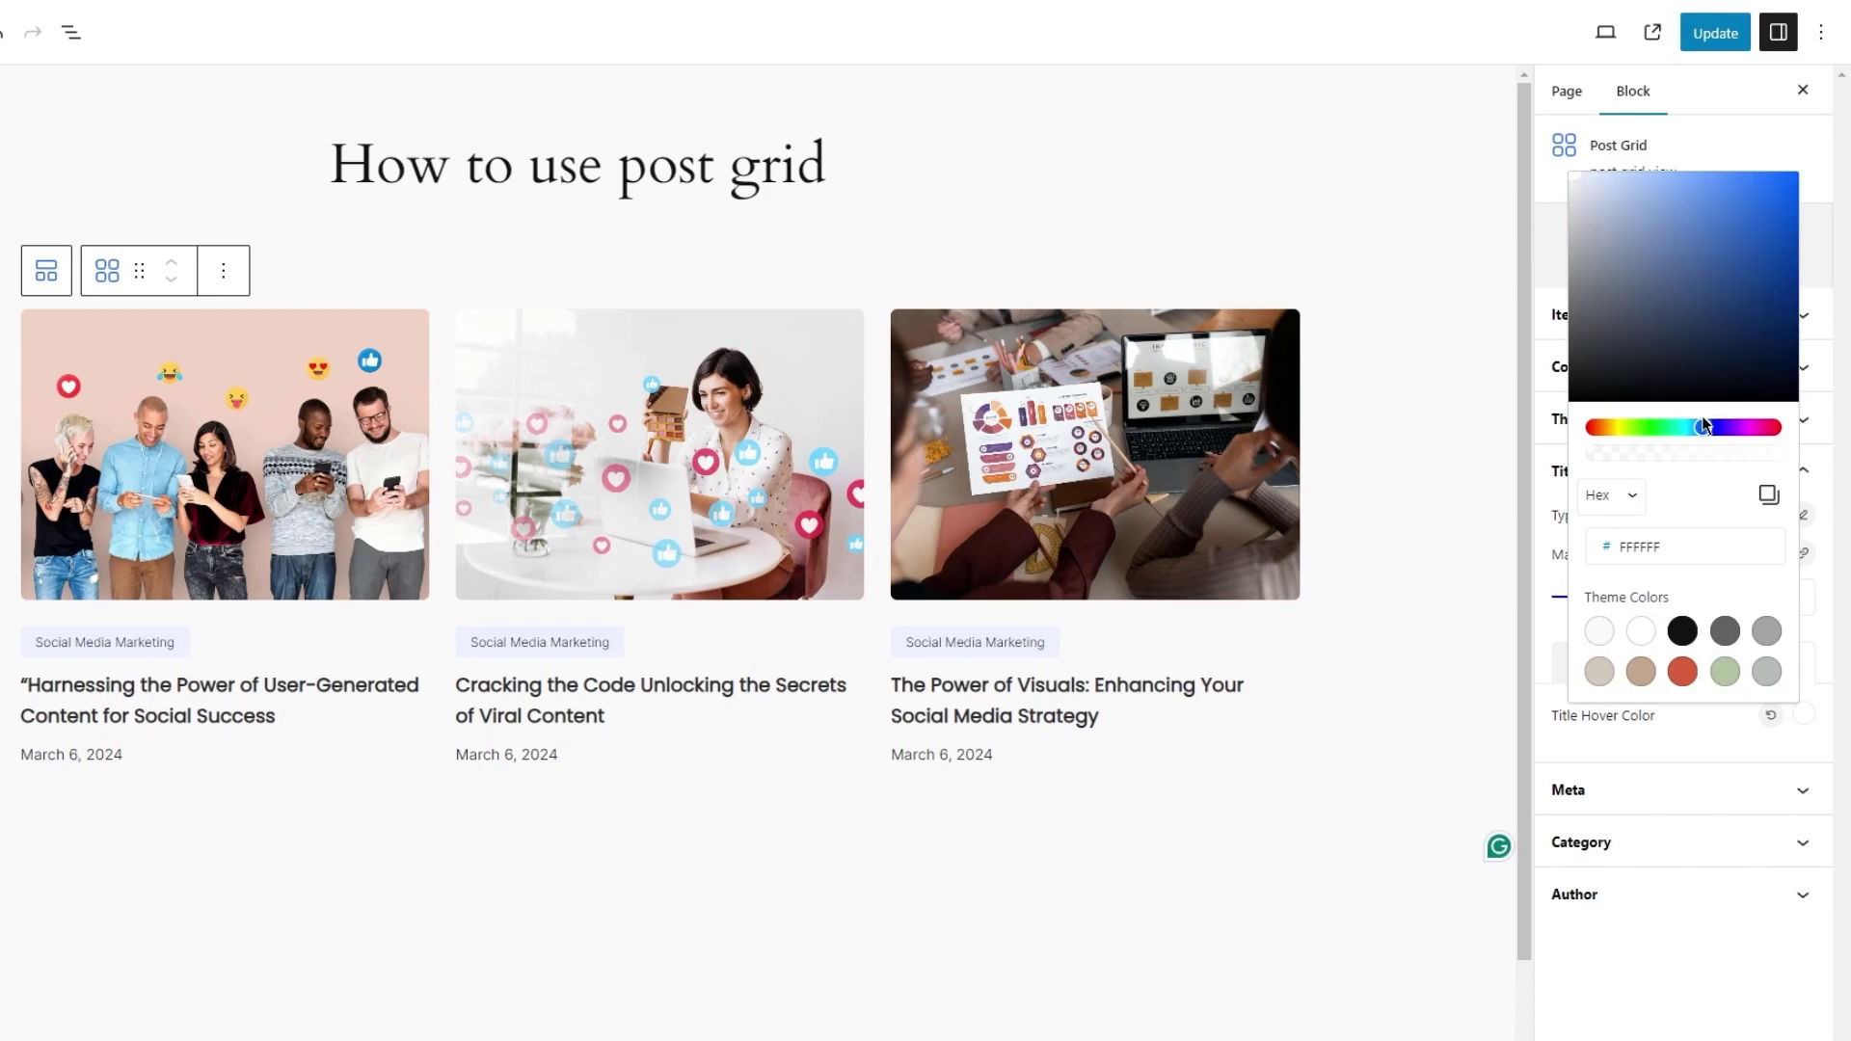
click(1796, 241)
drag(1799, 246, 1797, 243)
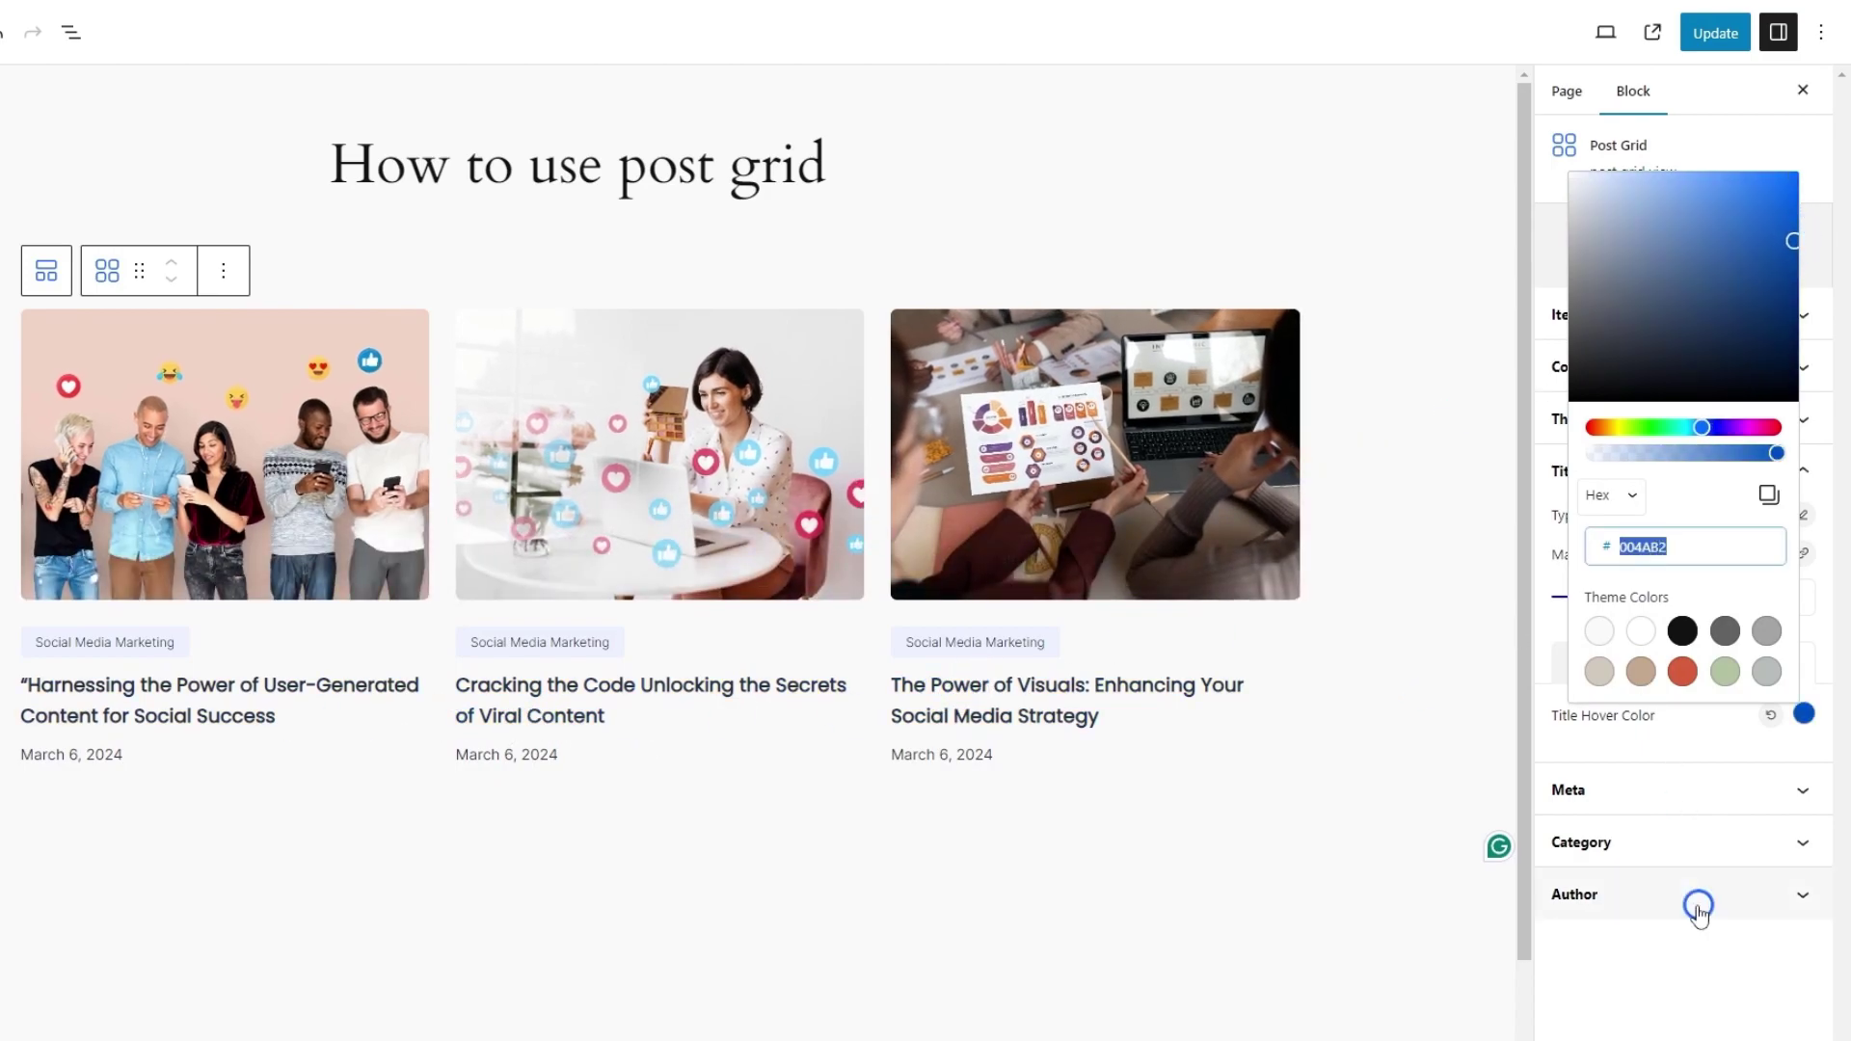
Set the post date meta font to Poppins at 14 px.
click(1652, 790)
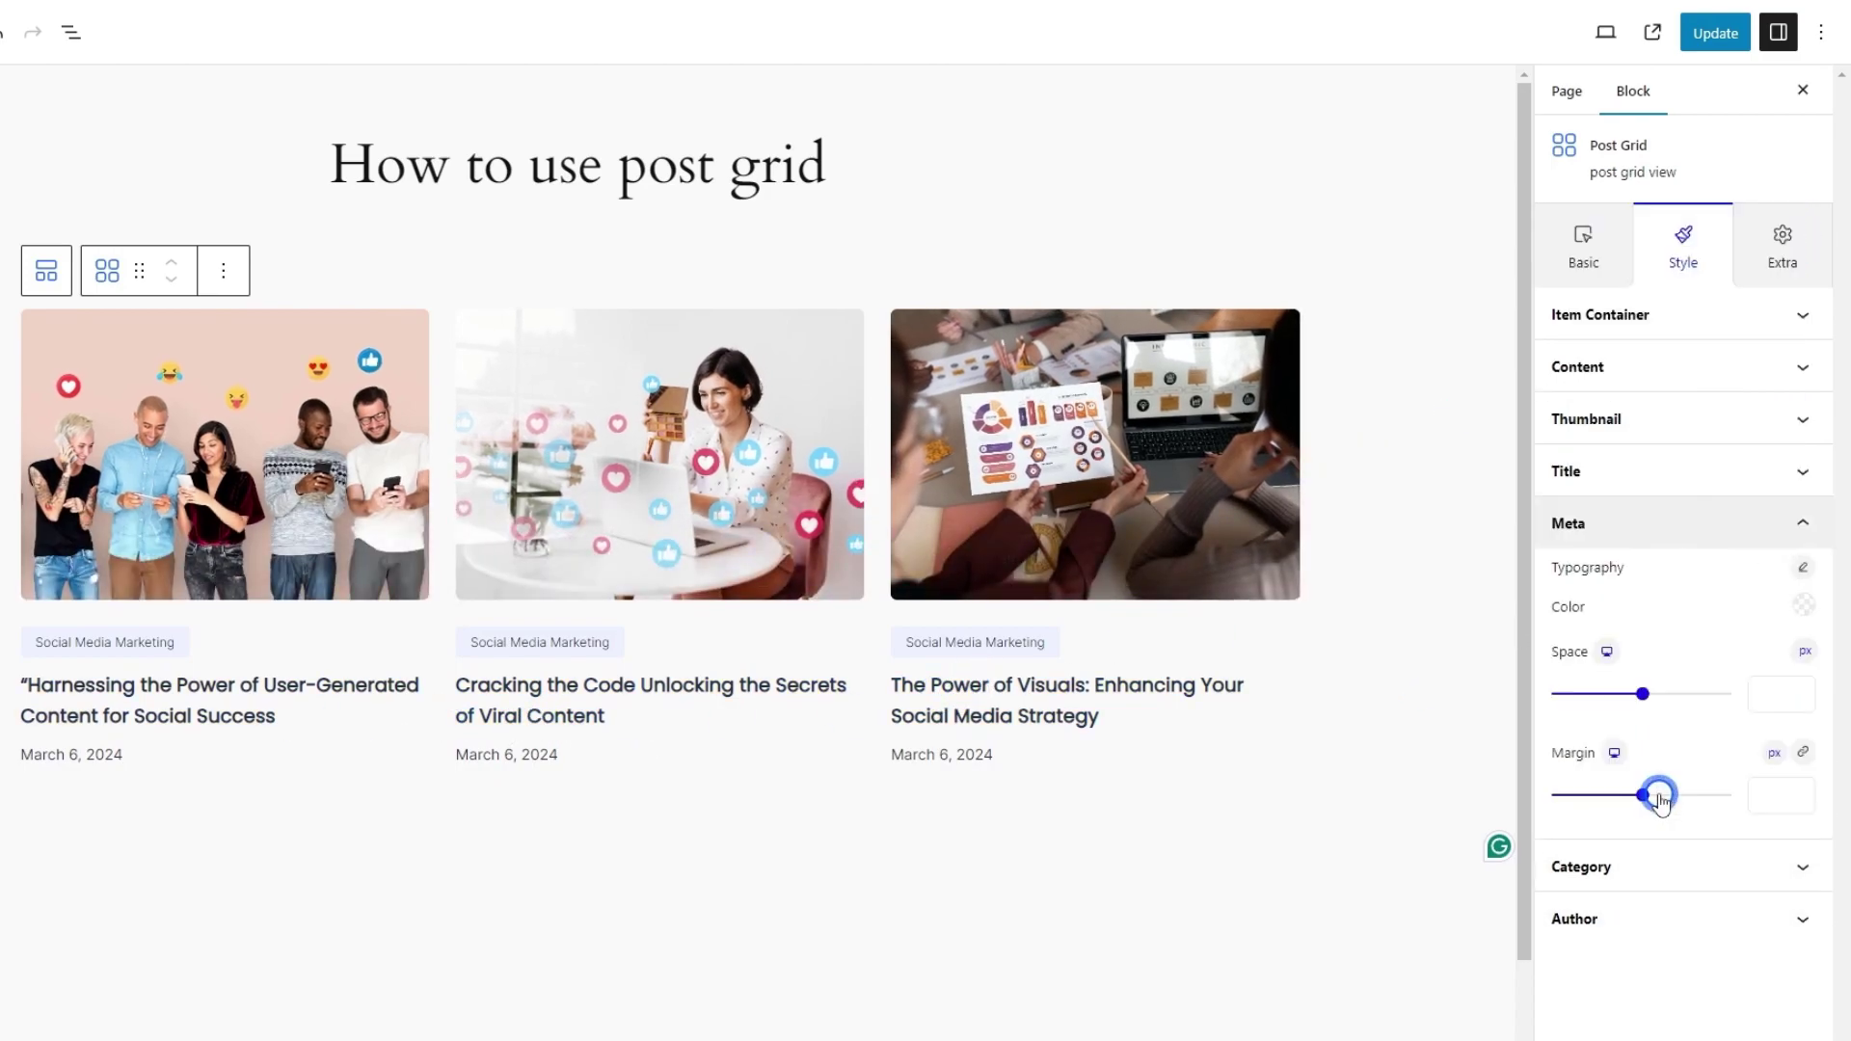
click(1803, 567)
text(popp)
key(Return)
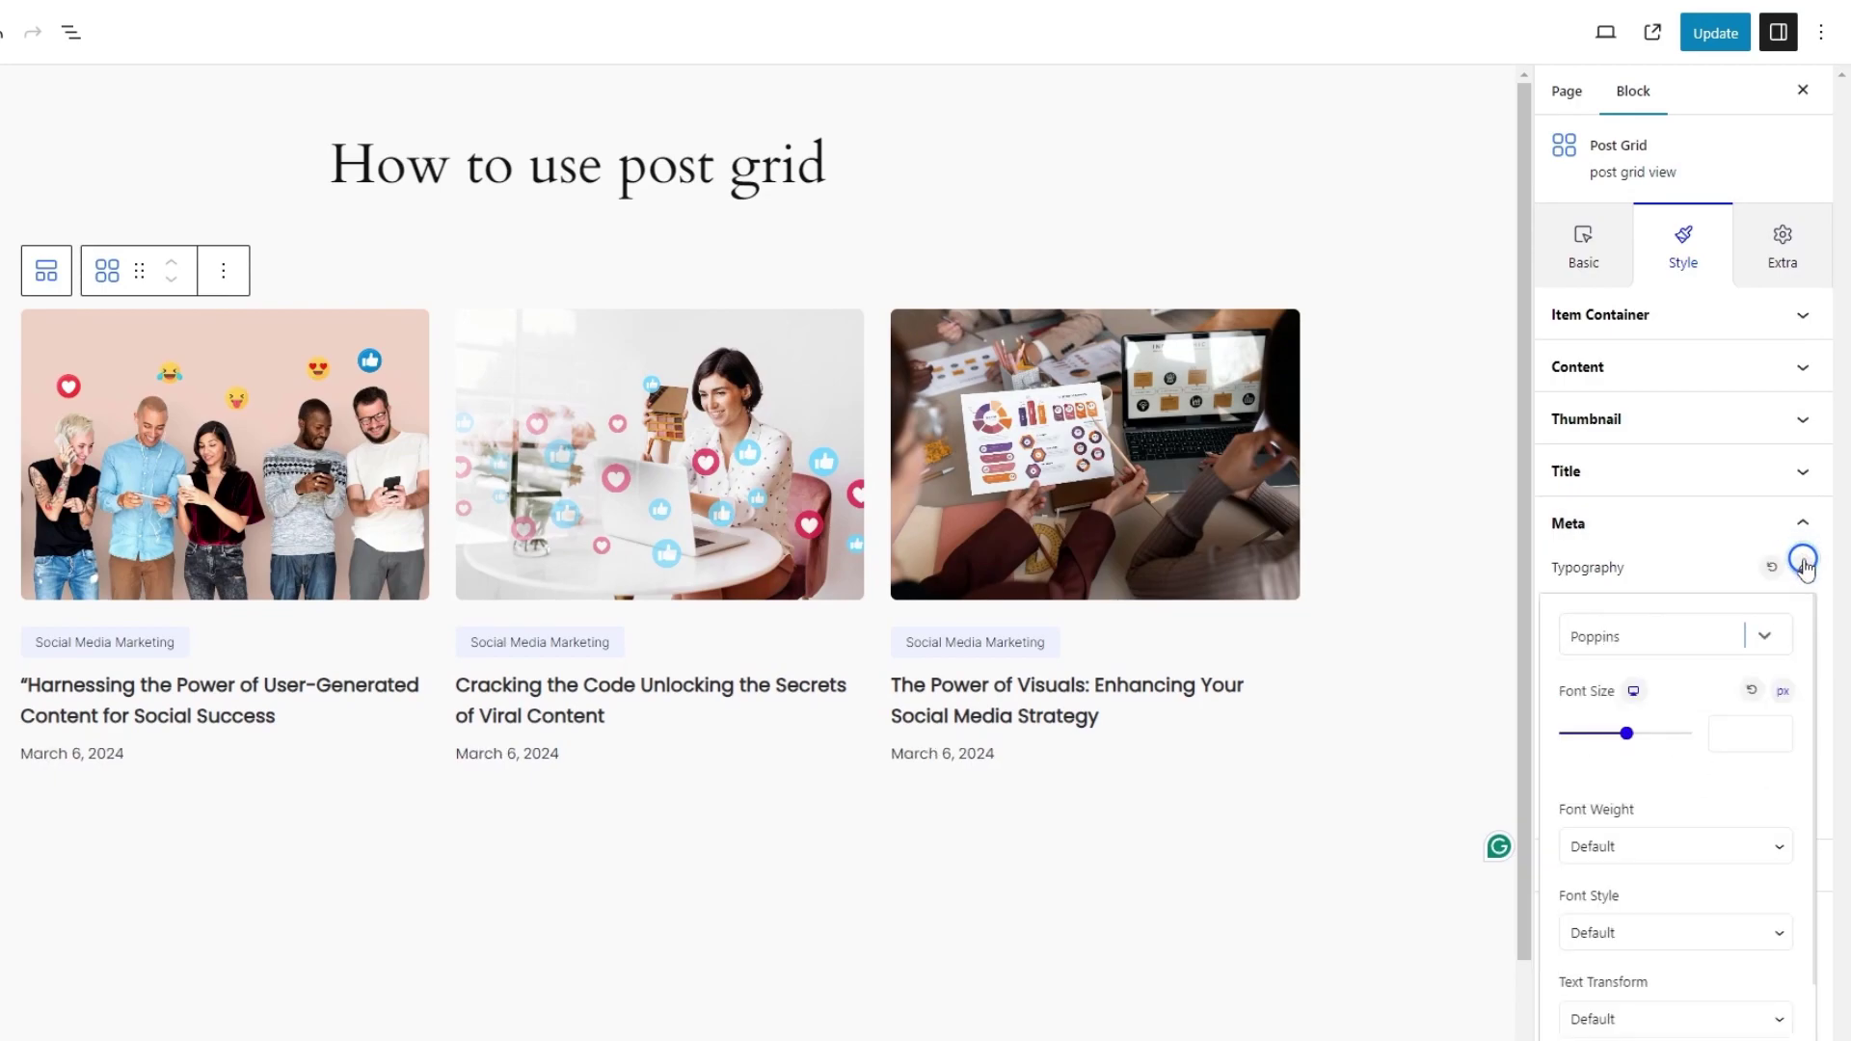
click(1726, 728)
text(12)
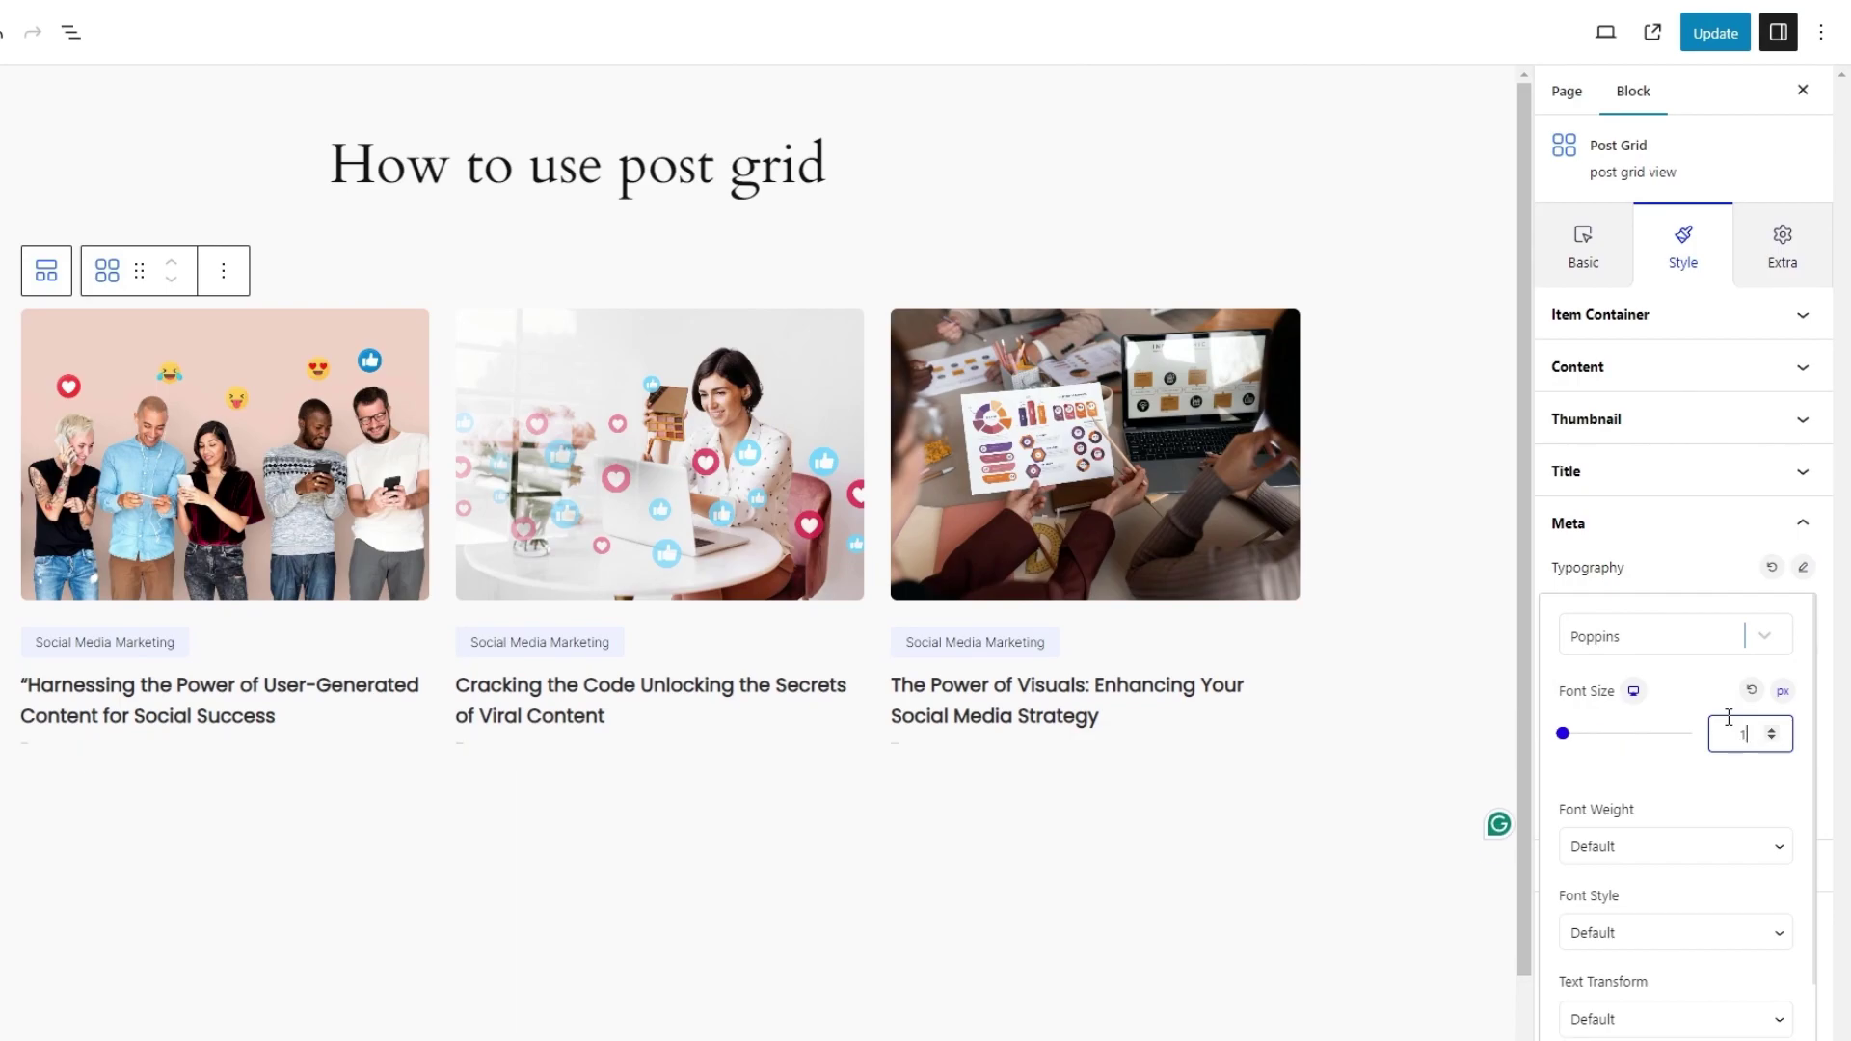
key(Up)
key(Up)
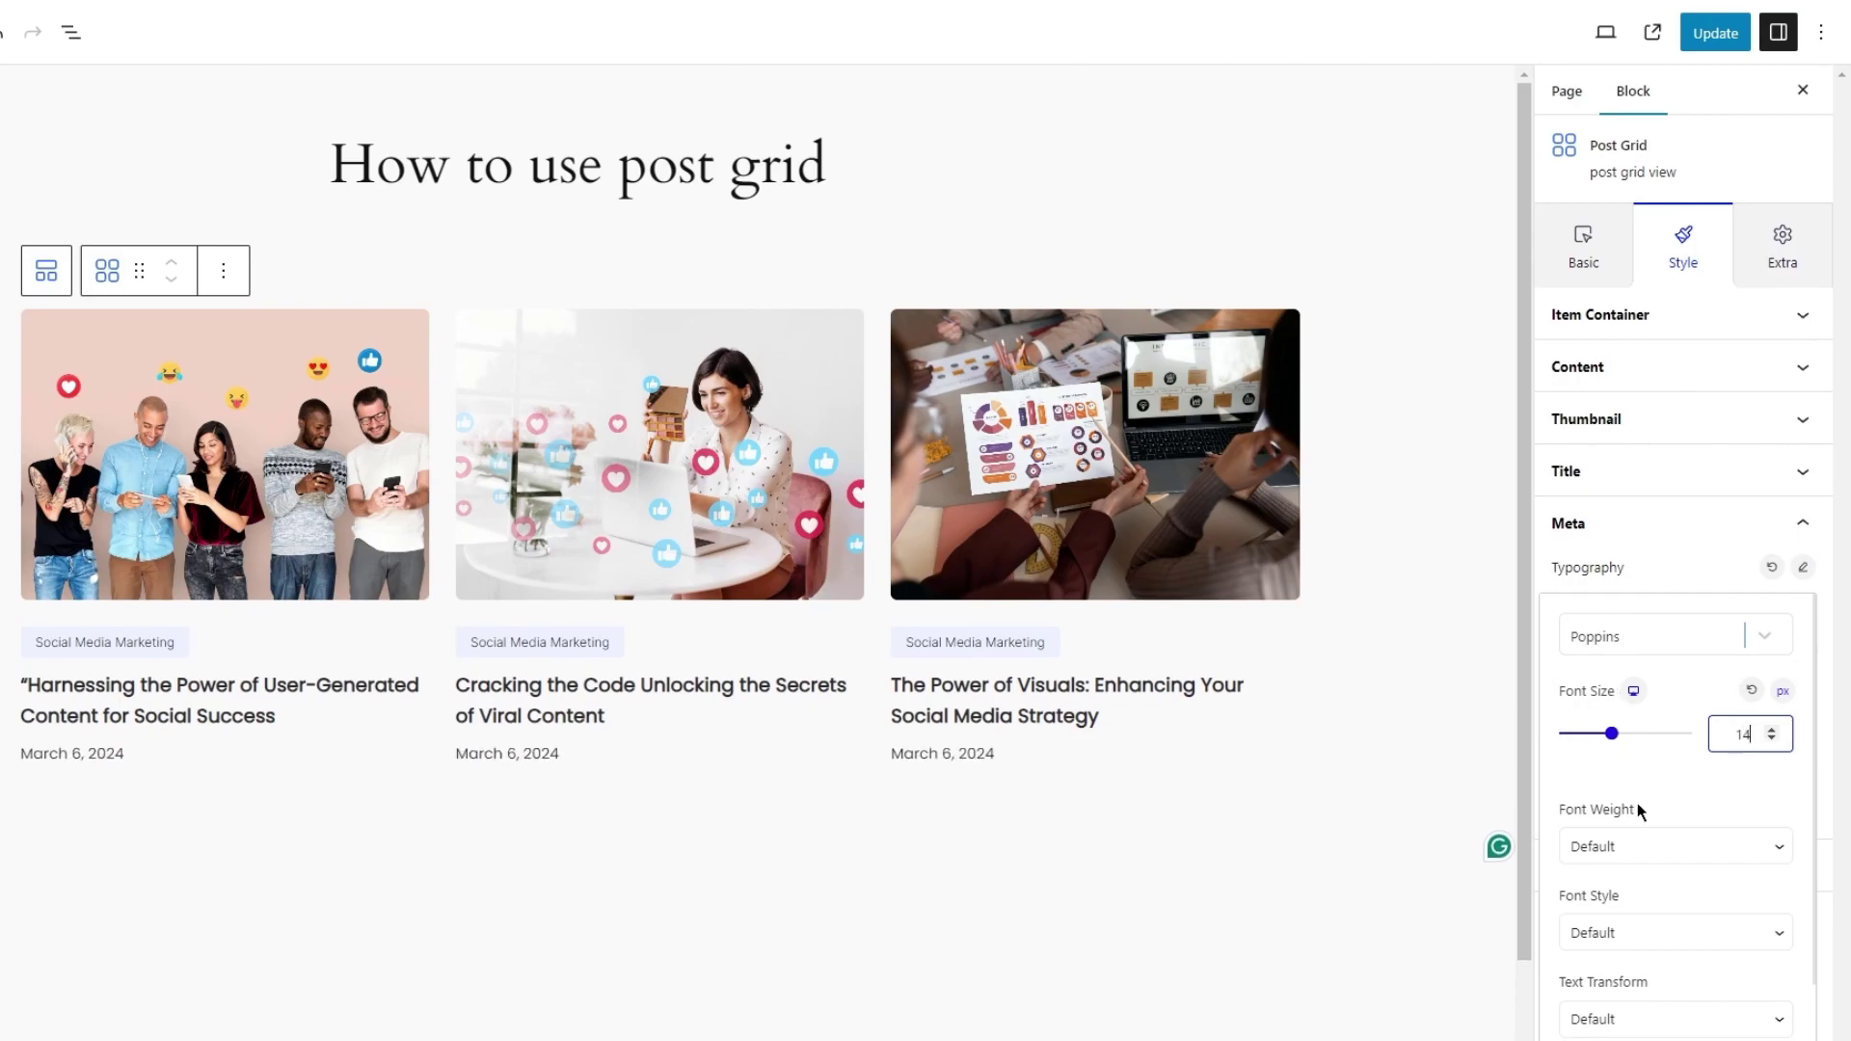
Give the meta text font weight 400 and line height 1.6.
click(1644, 846)
click(1645, 943)
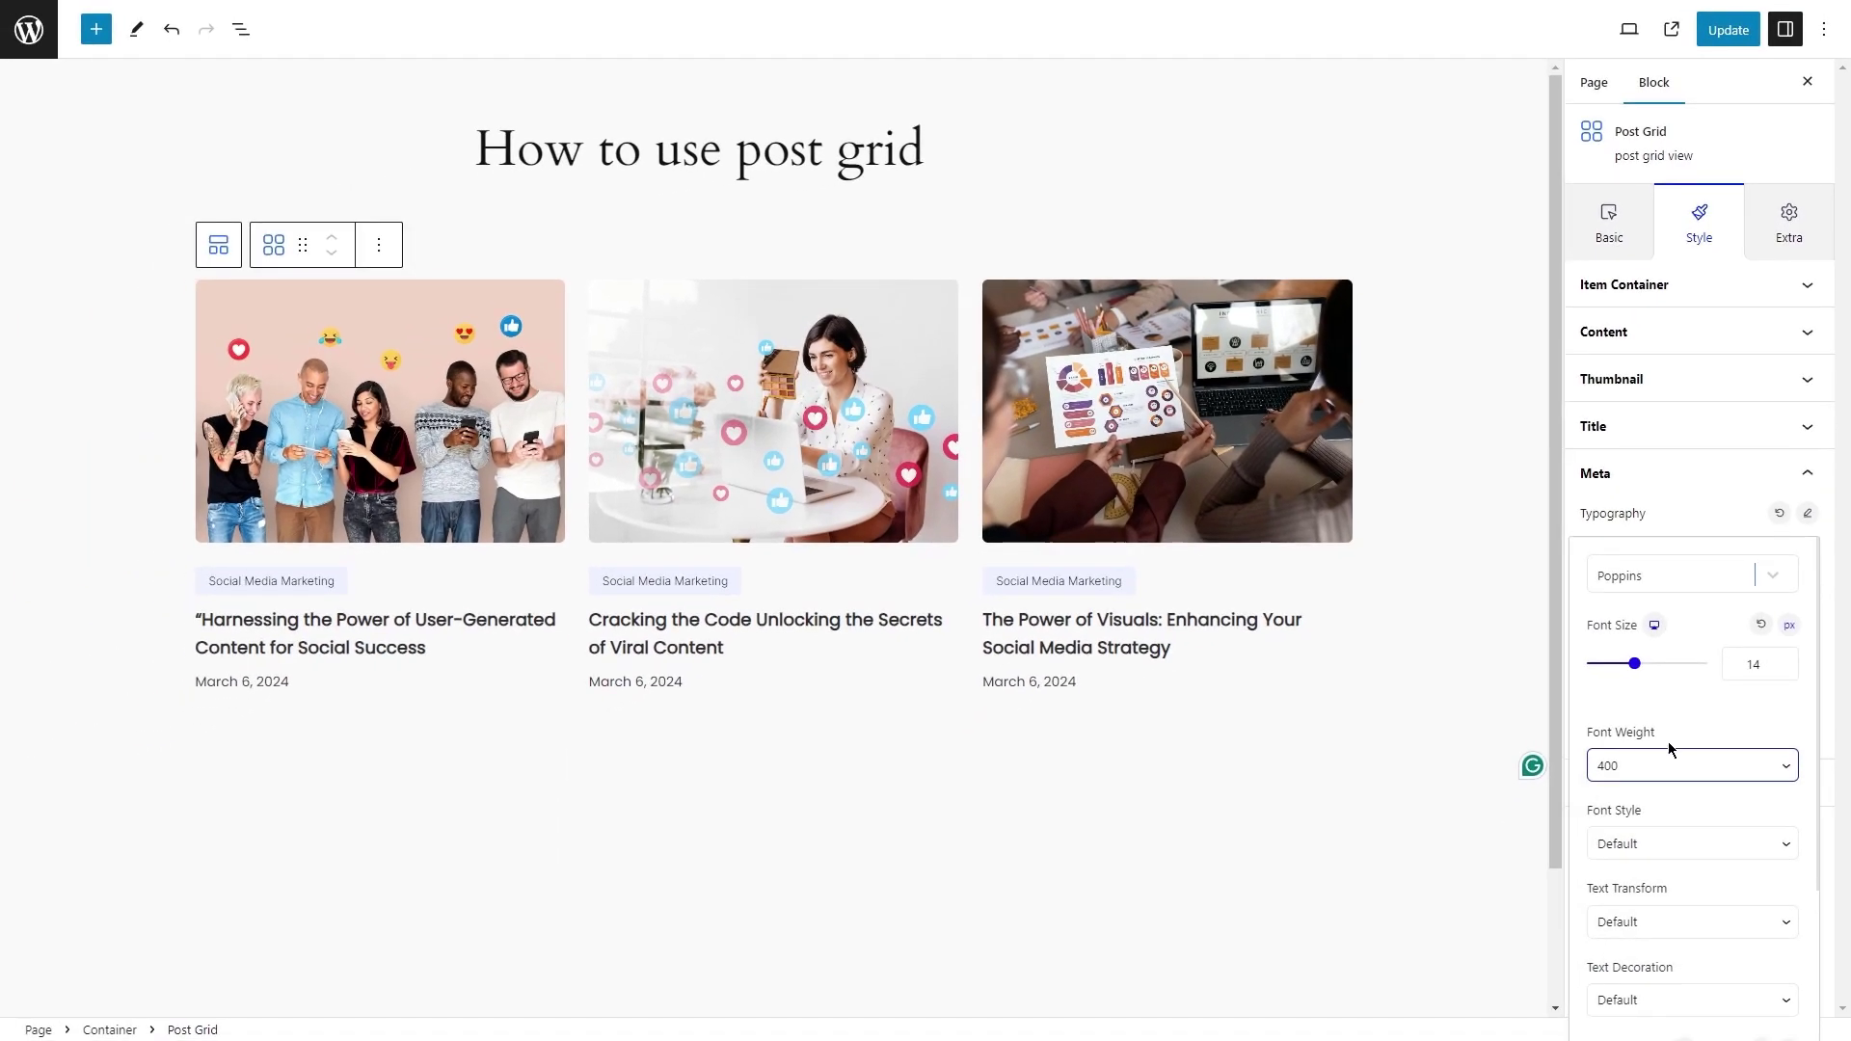
scroll(1668, 733, down, 2)
click(1741, 993)
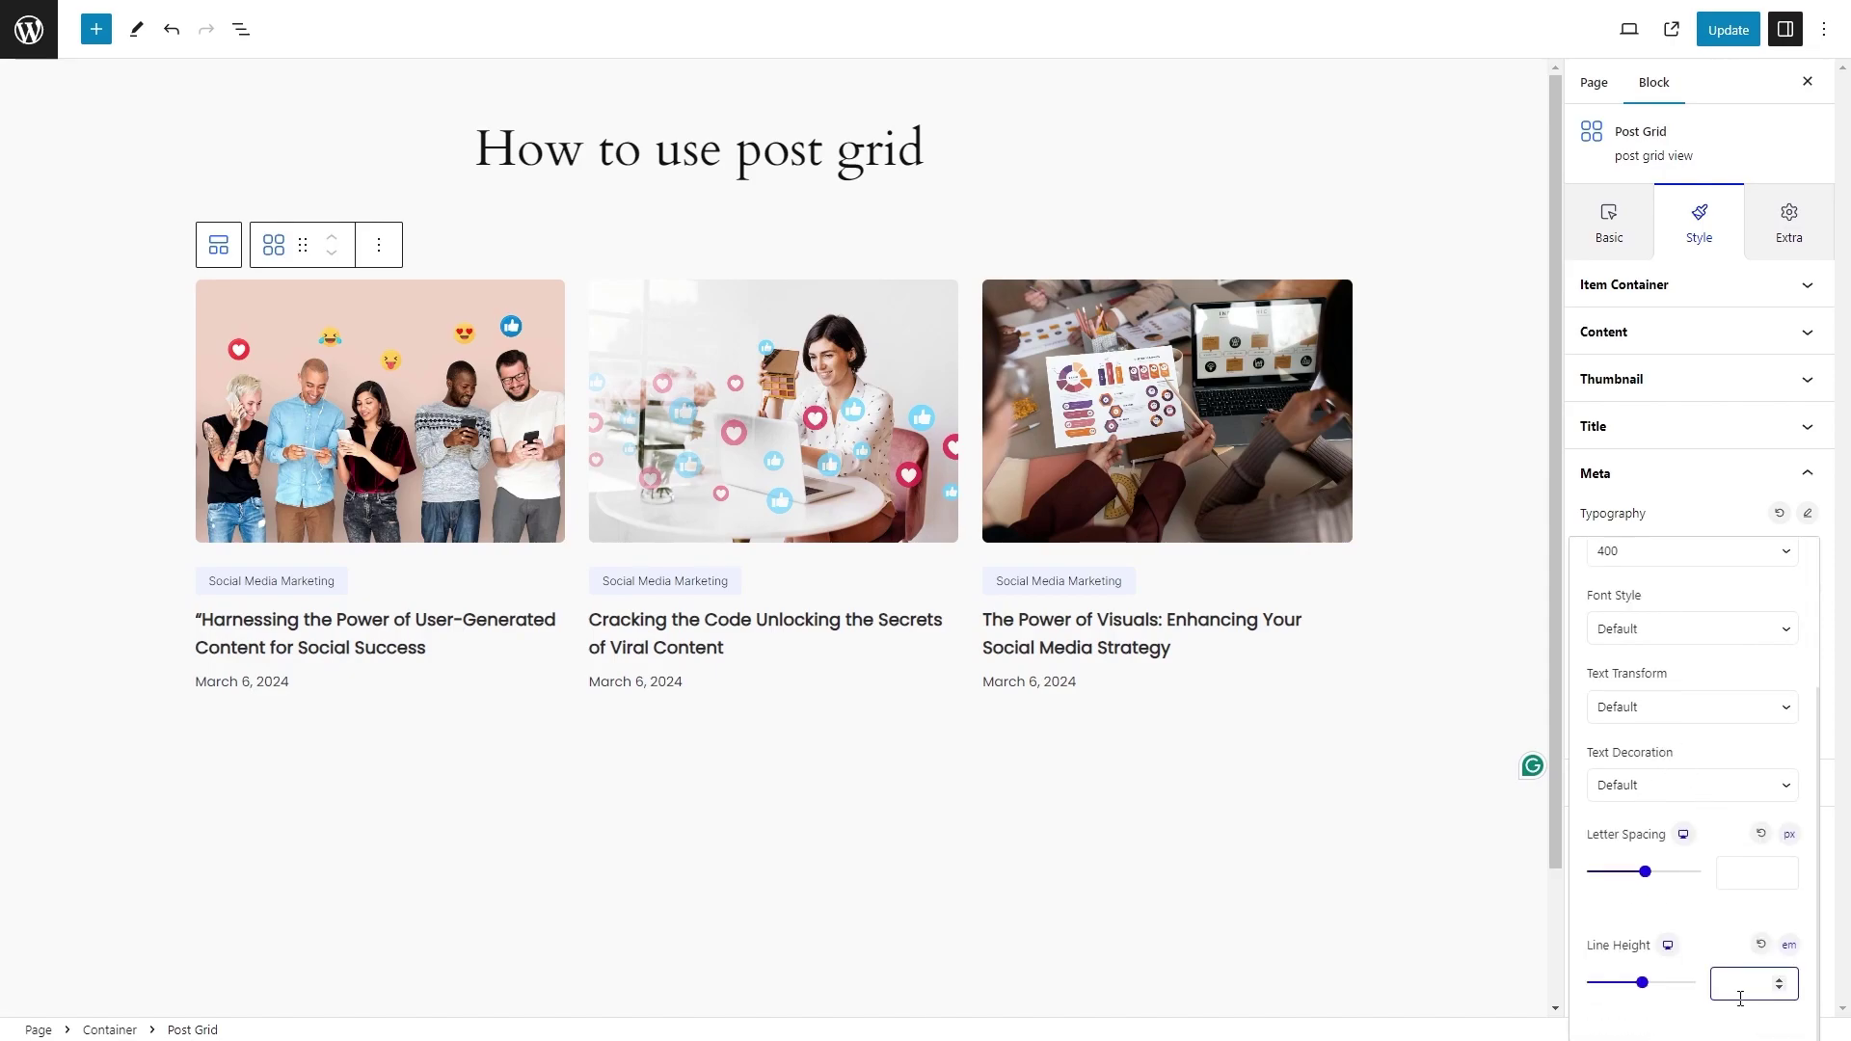
text(1.6)
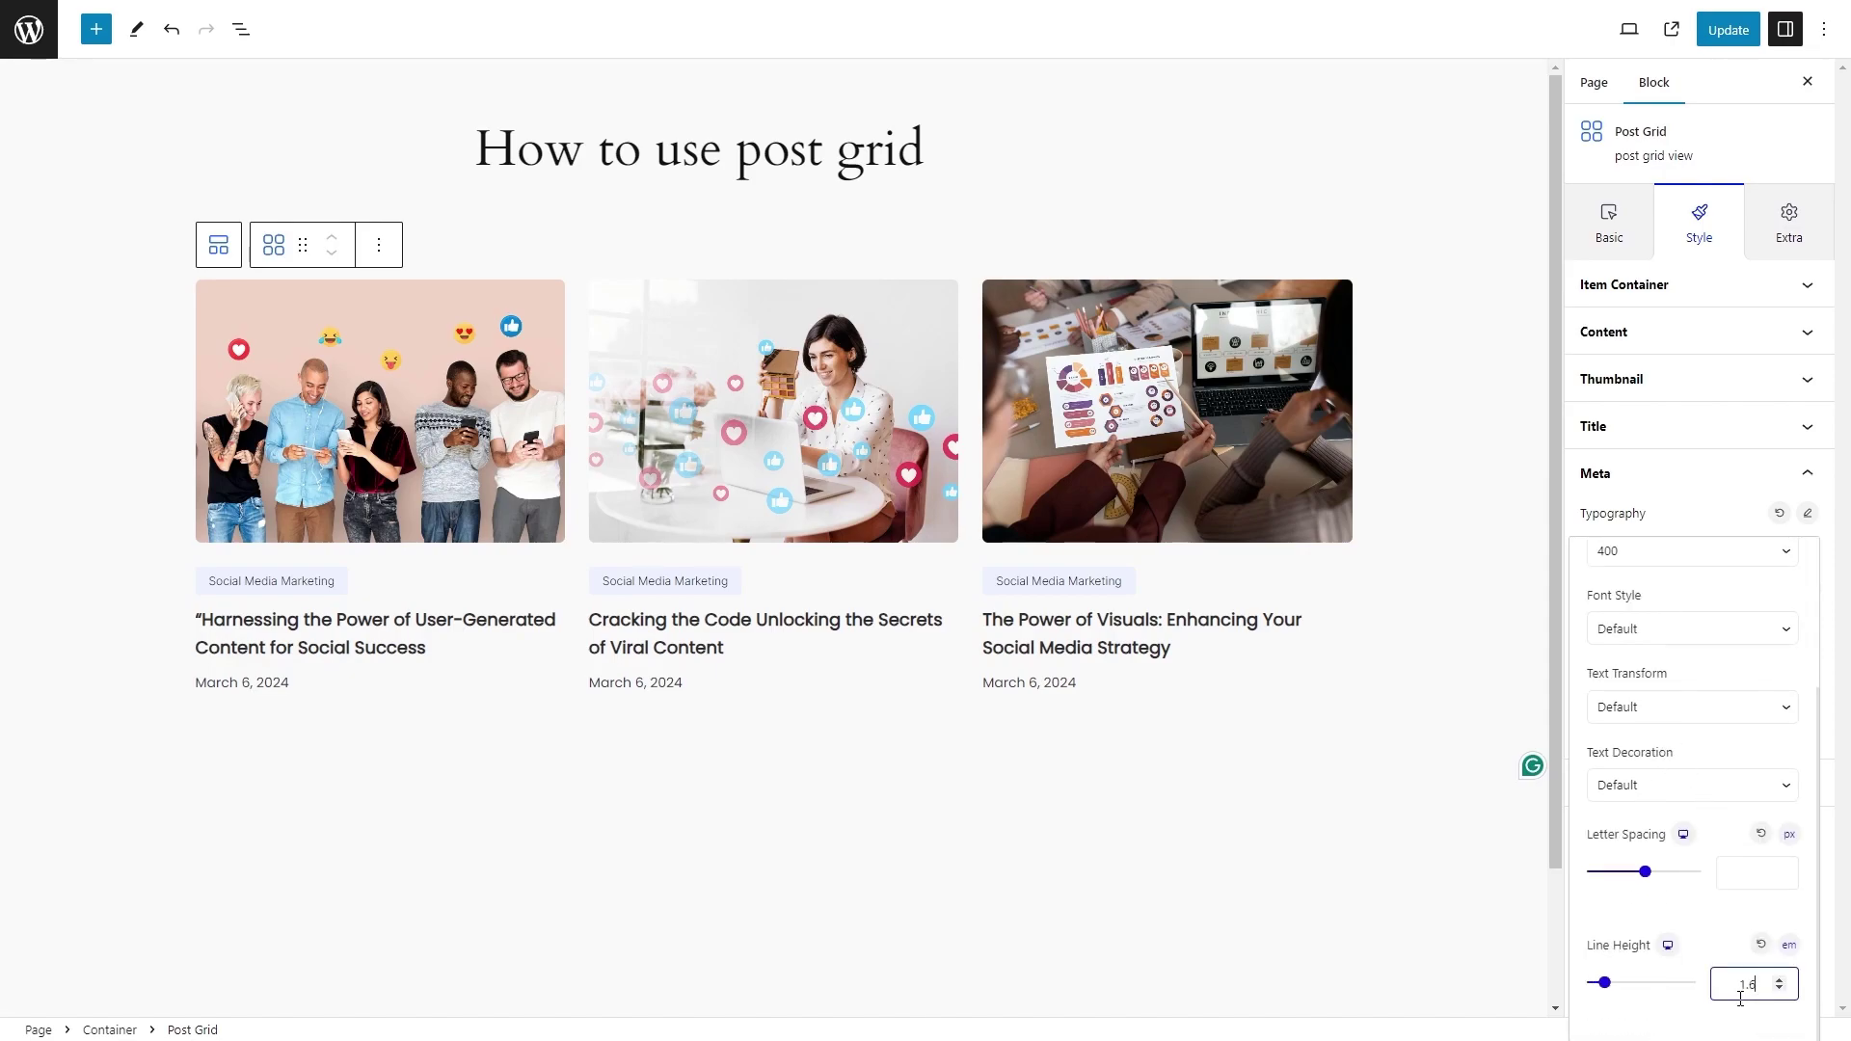
click(1699, 526)
Colour the meta dates grey.
click(1807, 546)
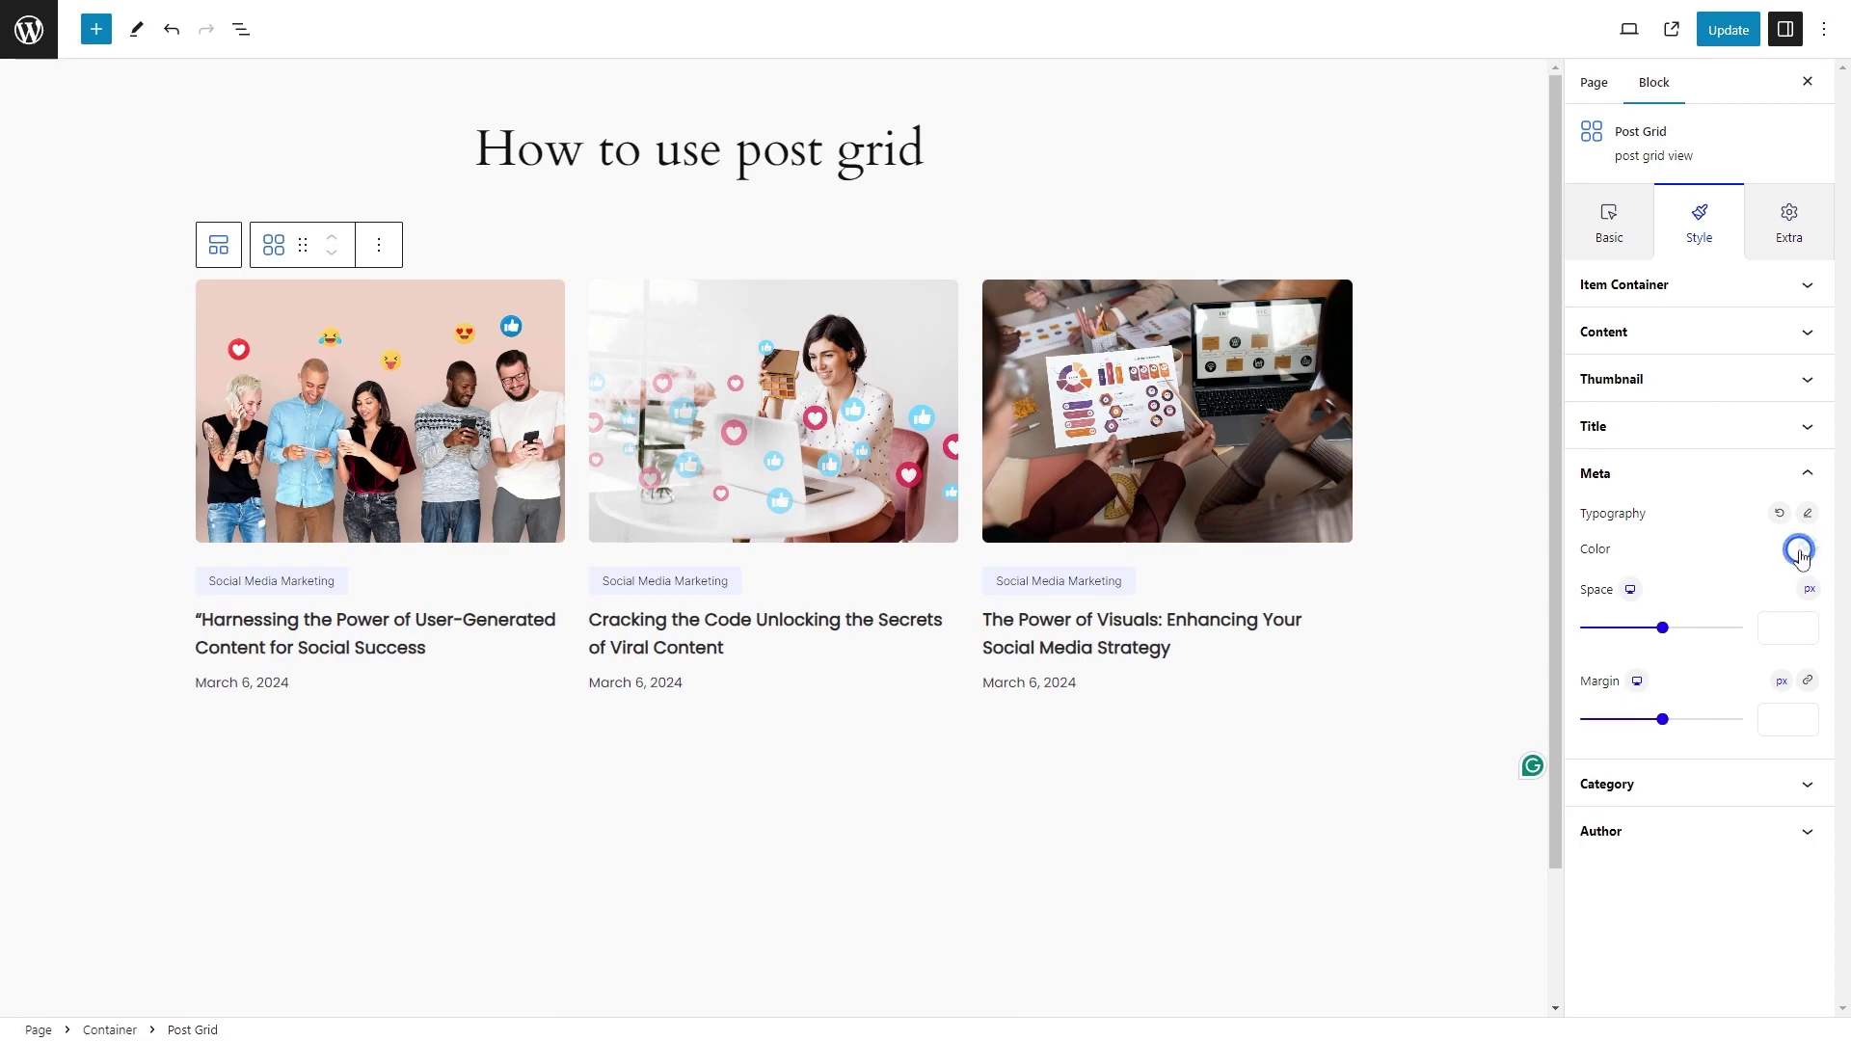
drag(1607, 680, 1553, 700)
click(1690, 549)
Set category label typography to Poppins 12 px, weight 500, line height 1.5.
click(1662, 783)
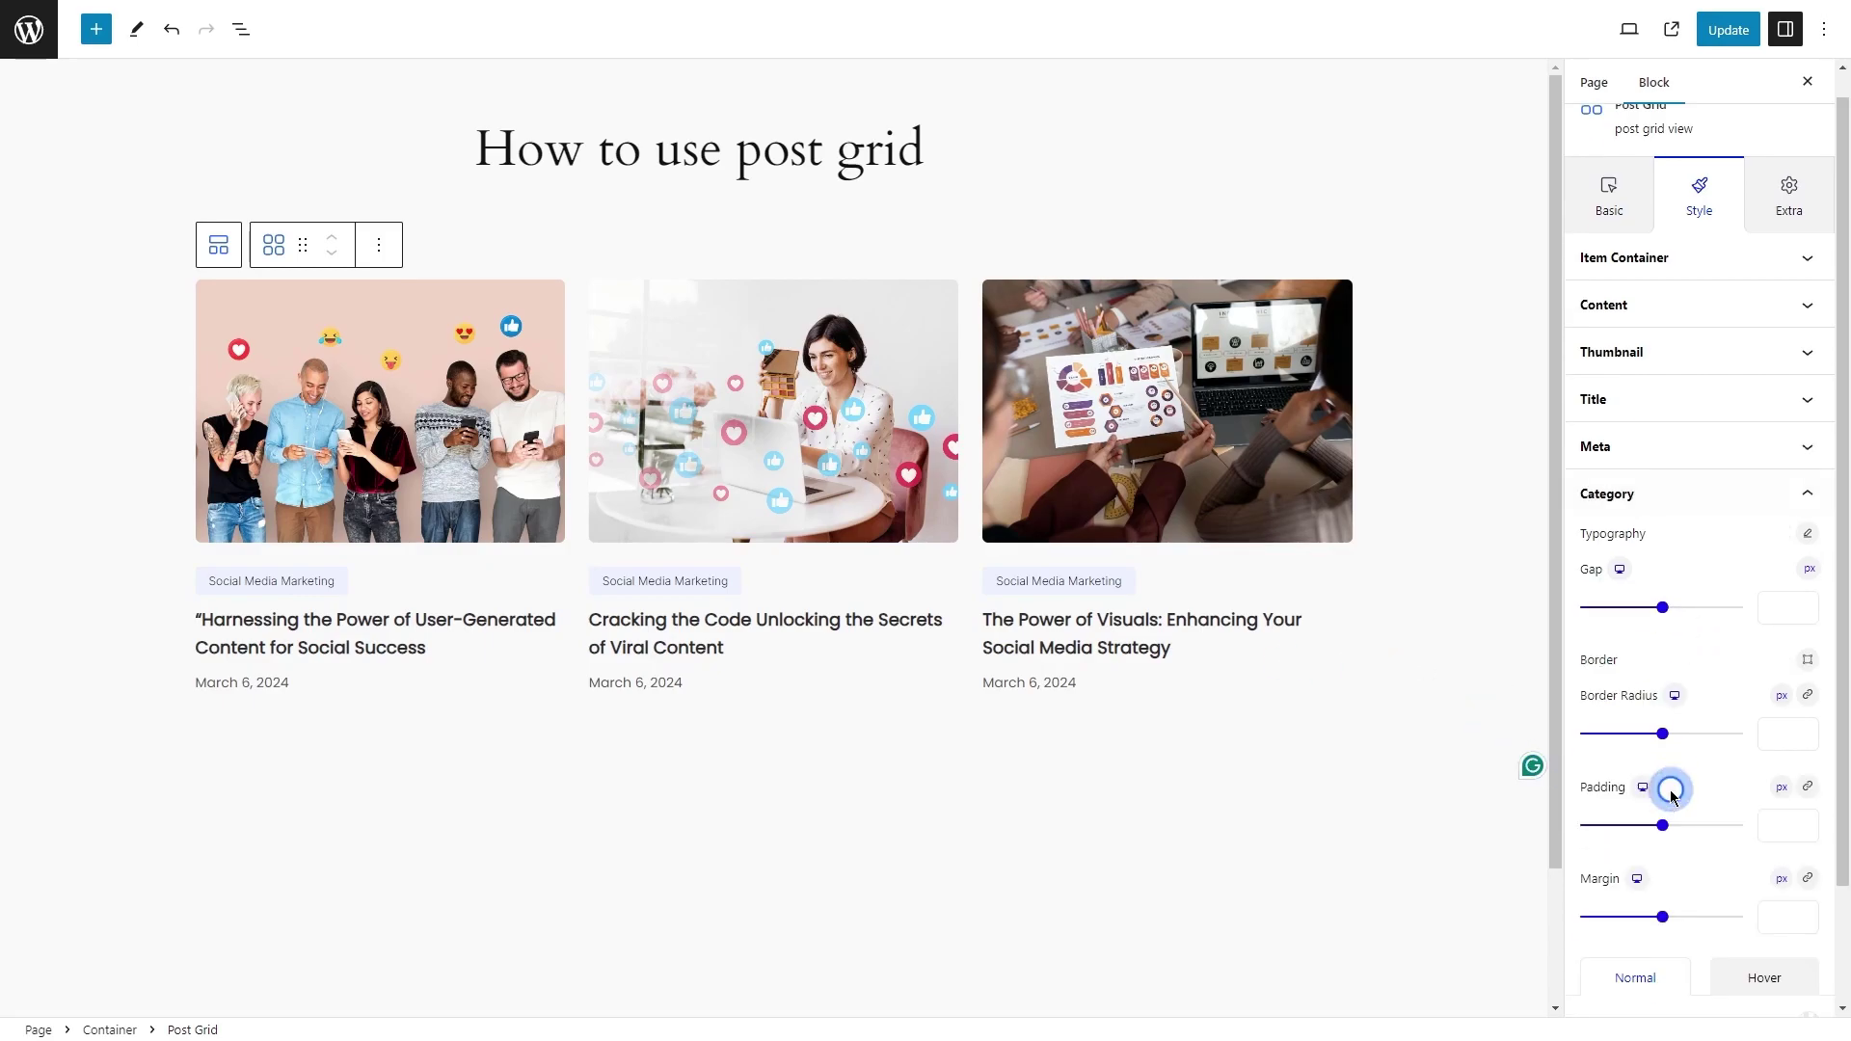
click(1807, 531)
text(popp)
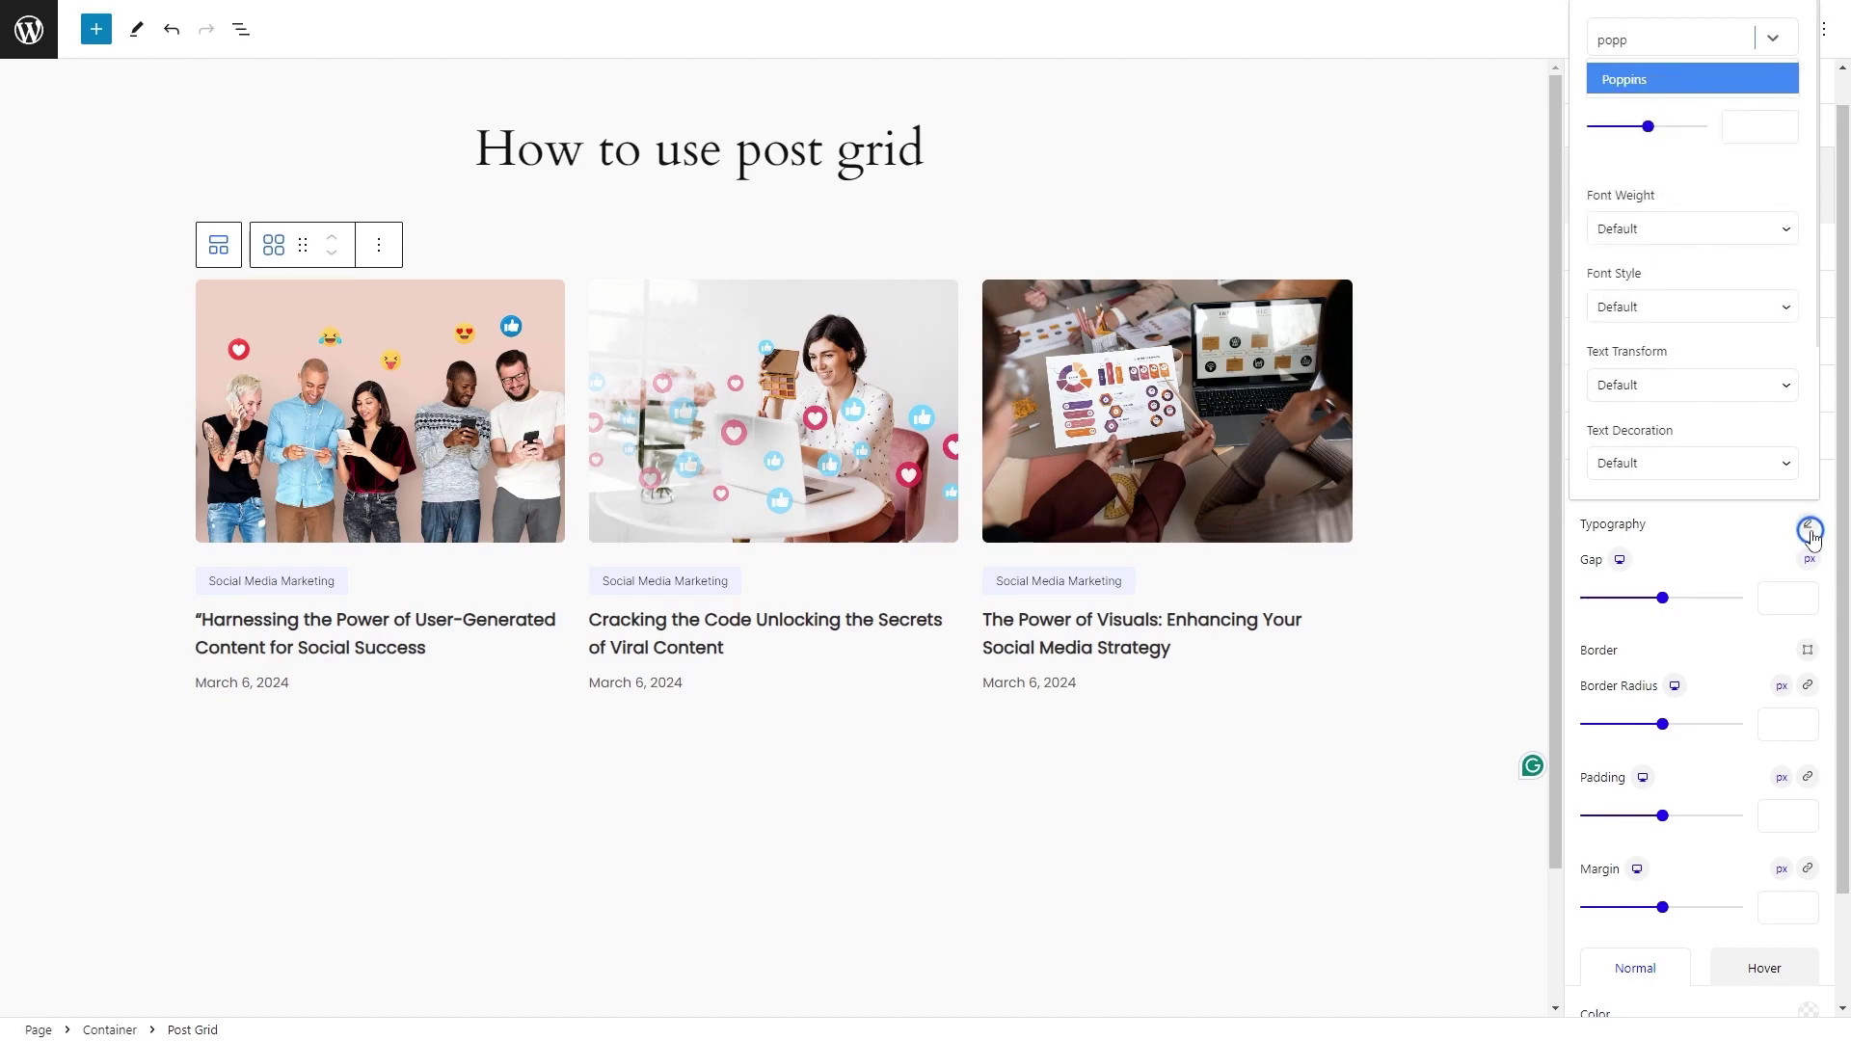
key(Return)
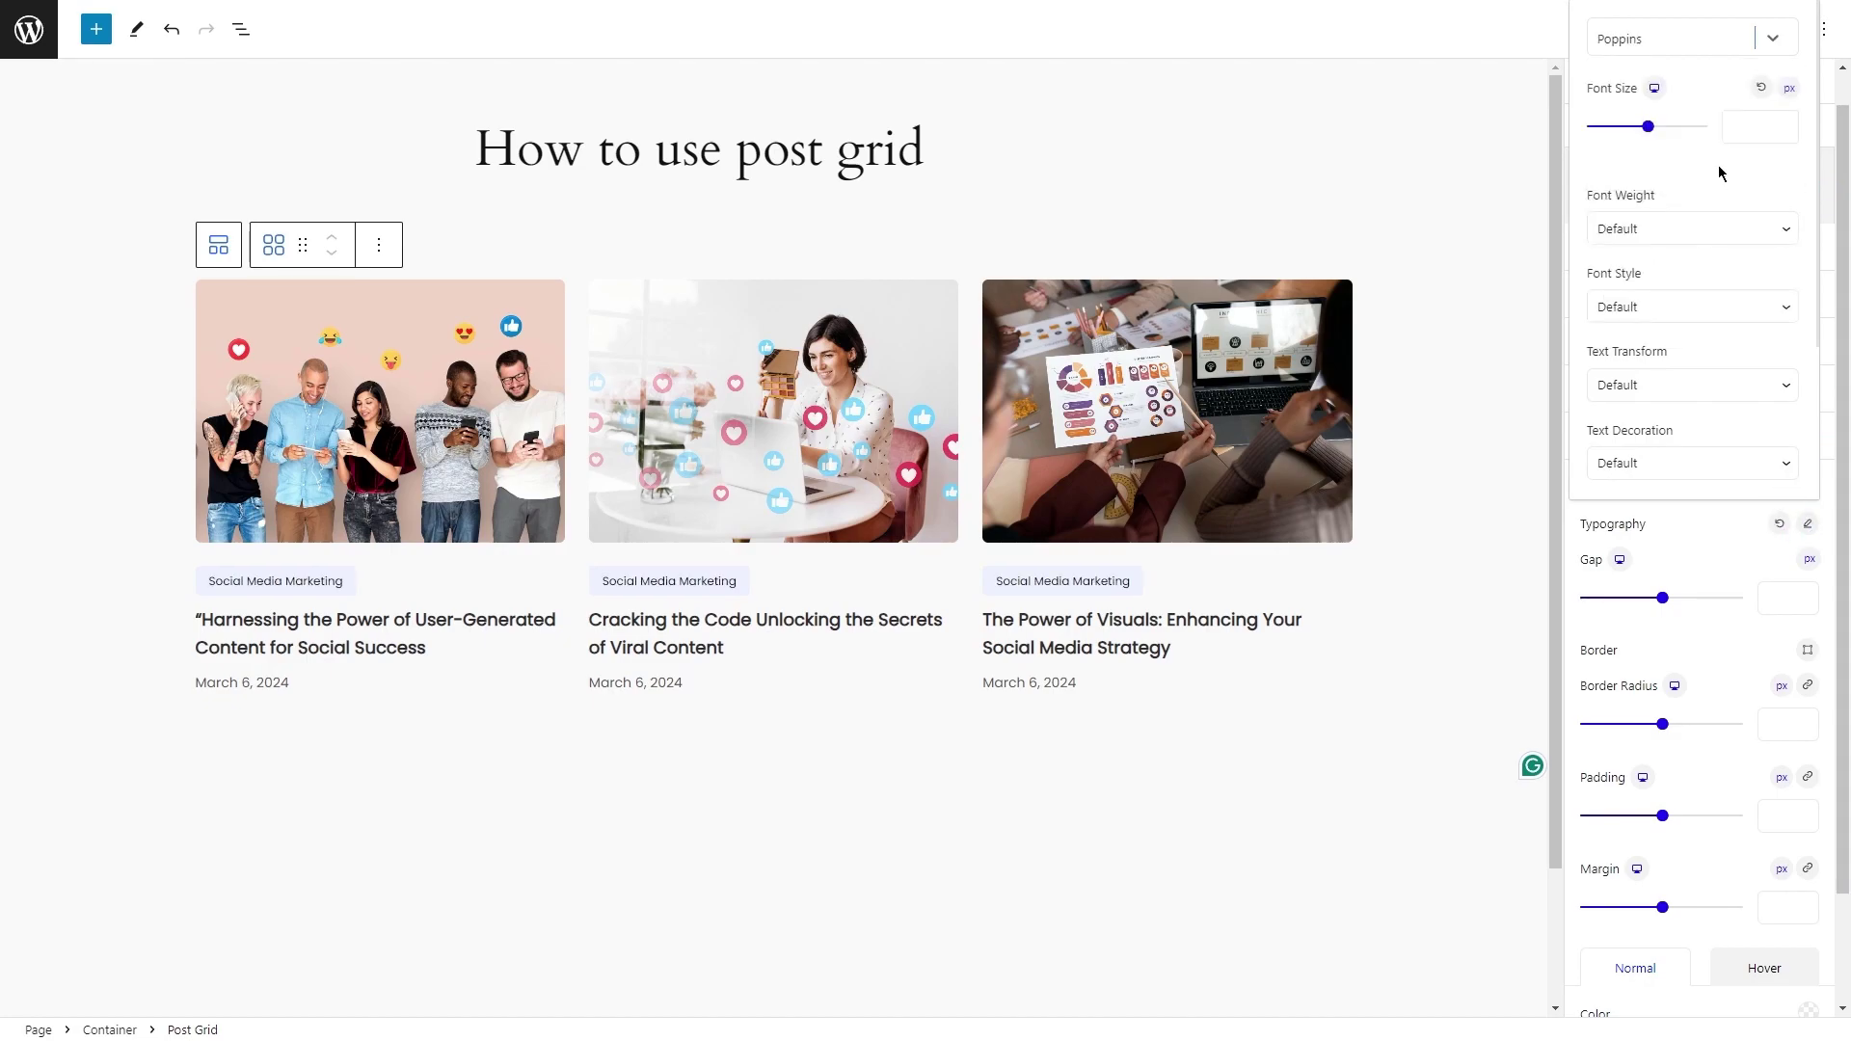
text(12)
click(1691, 229)
click(1678, 342)
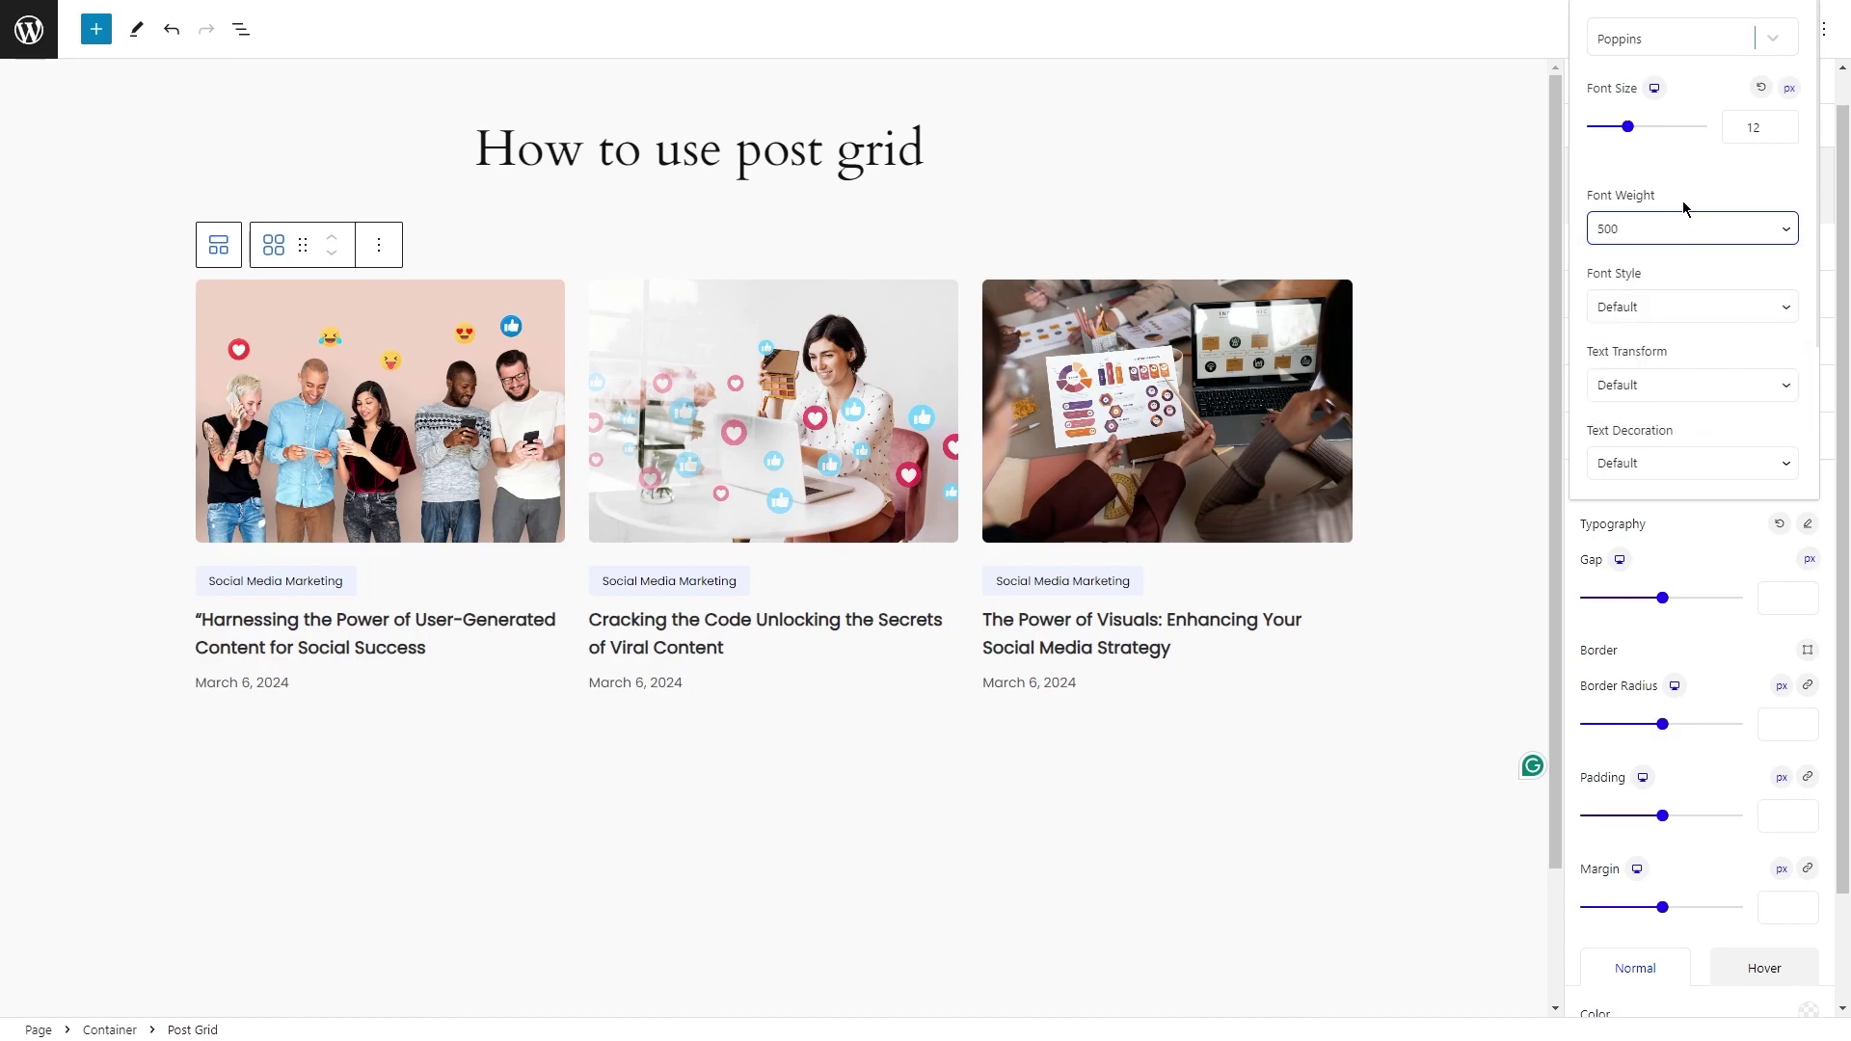
scroll(1785, 349, down, 2)
click(1724, 447)
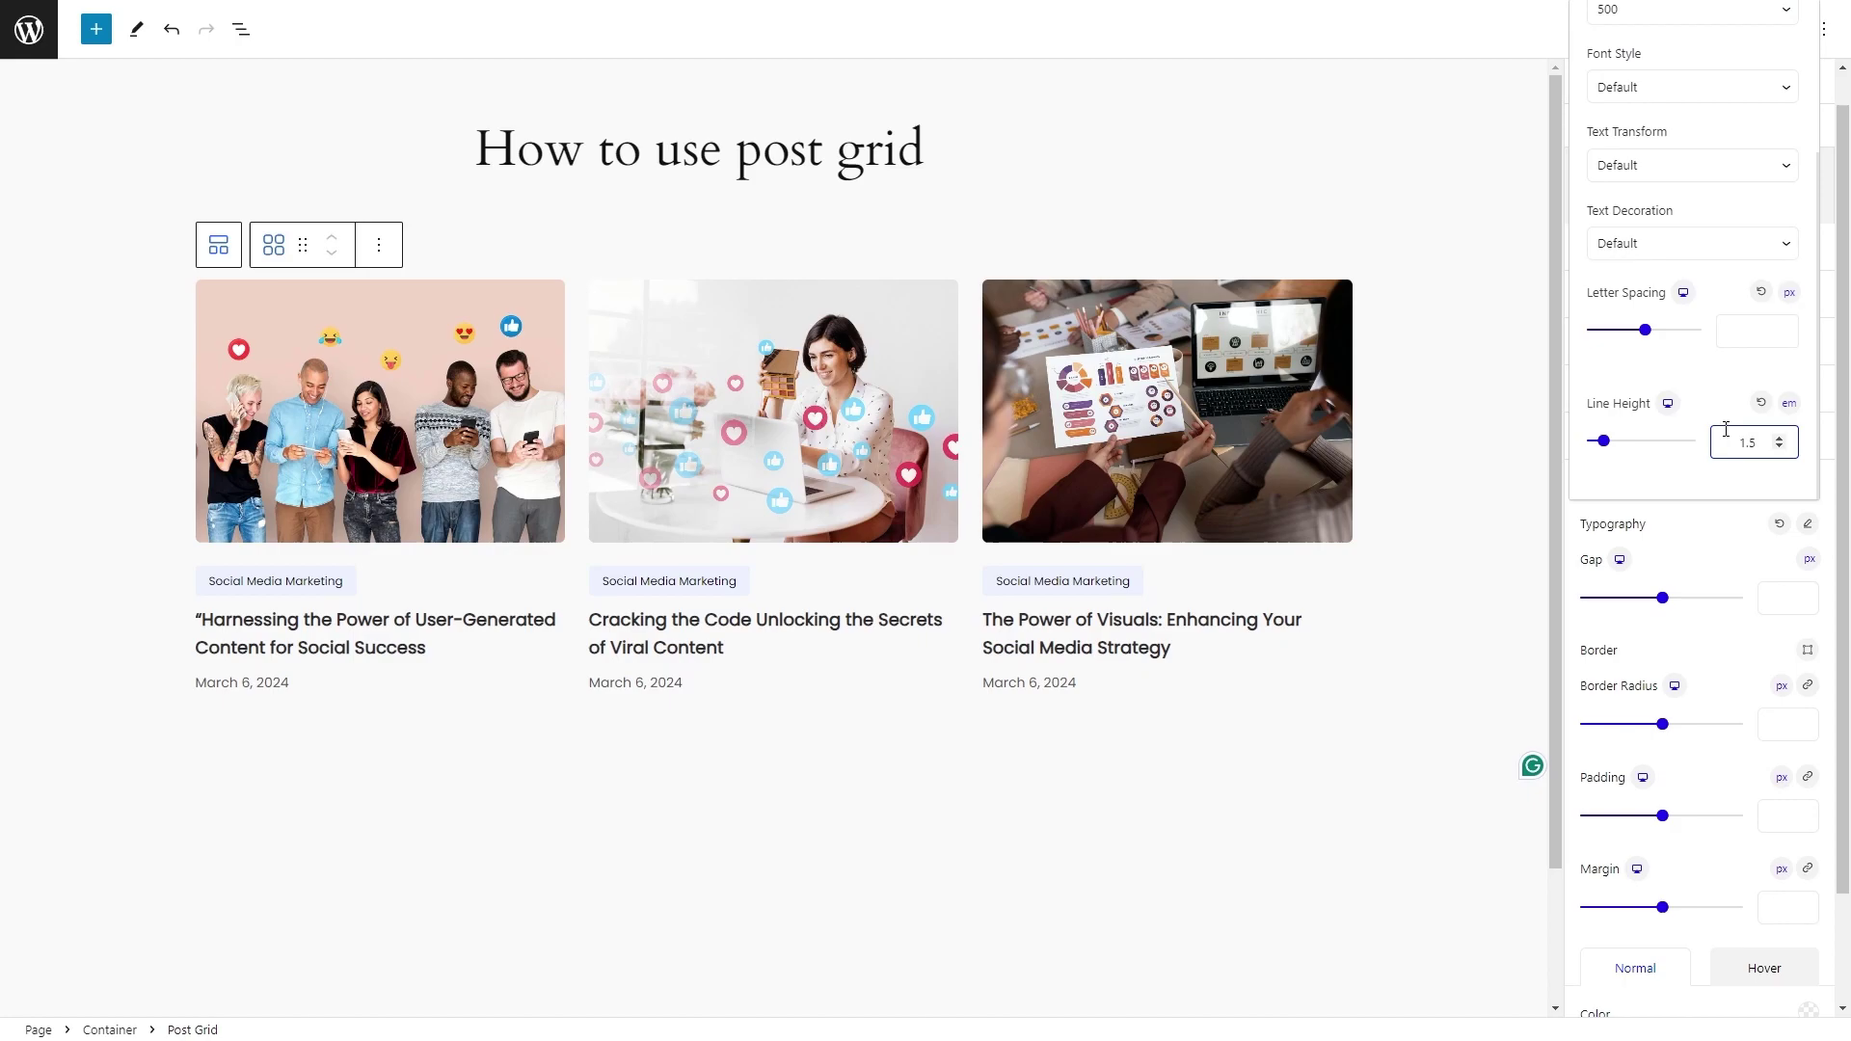
click(1628, 559)
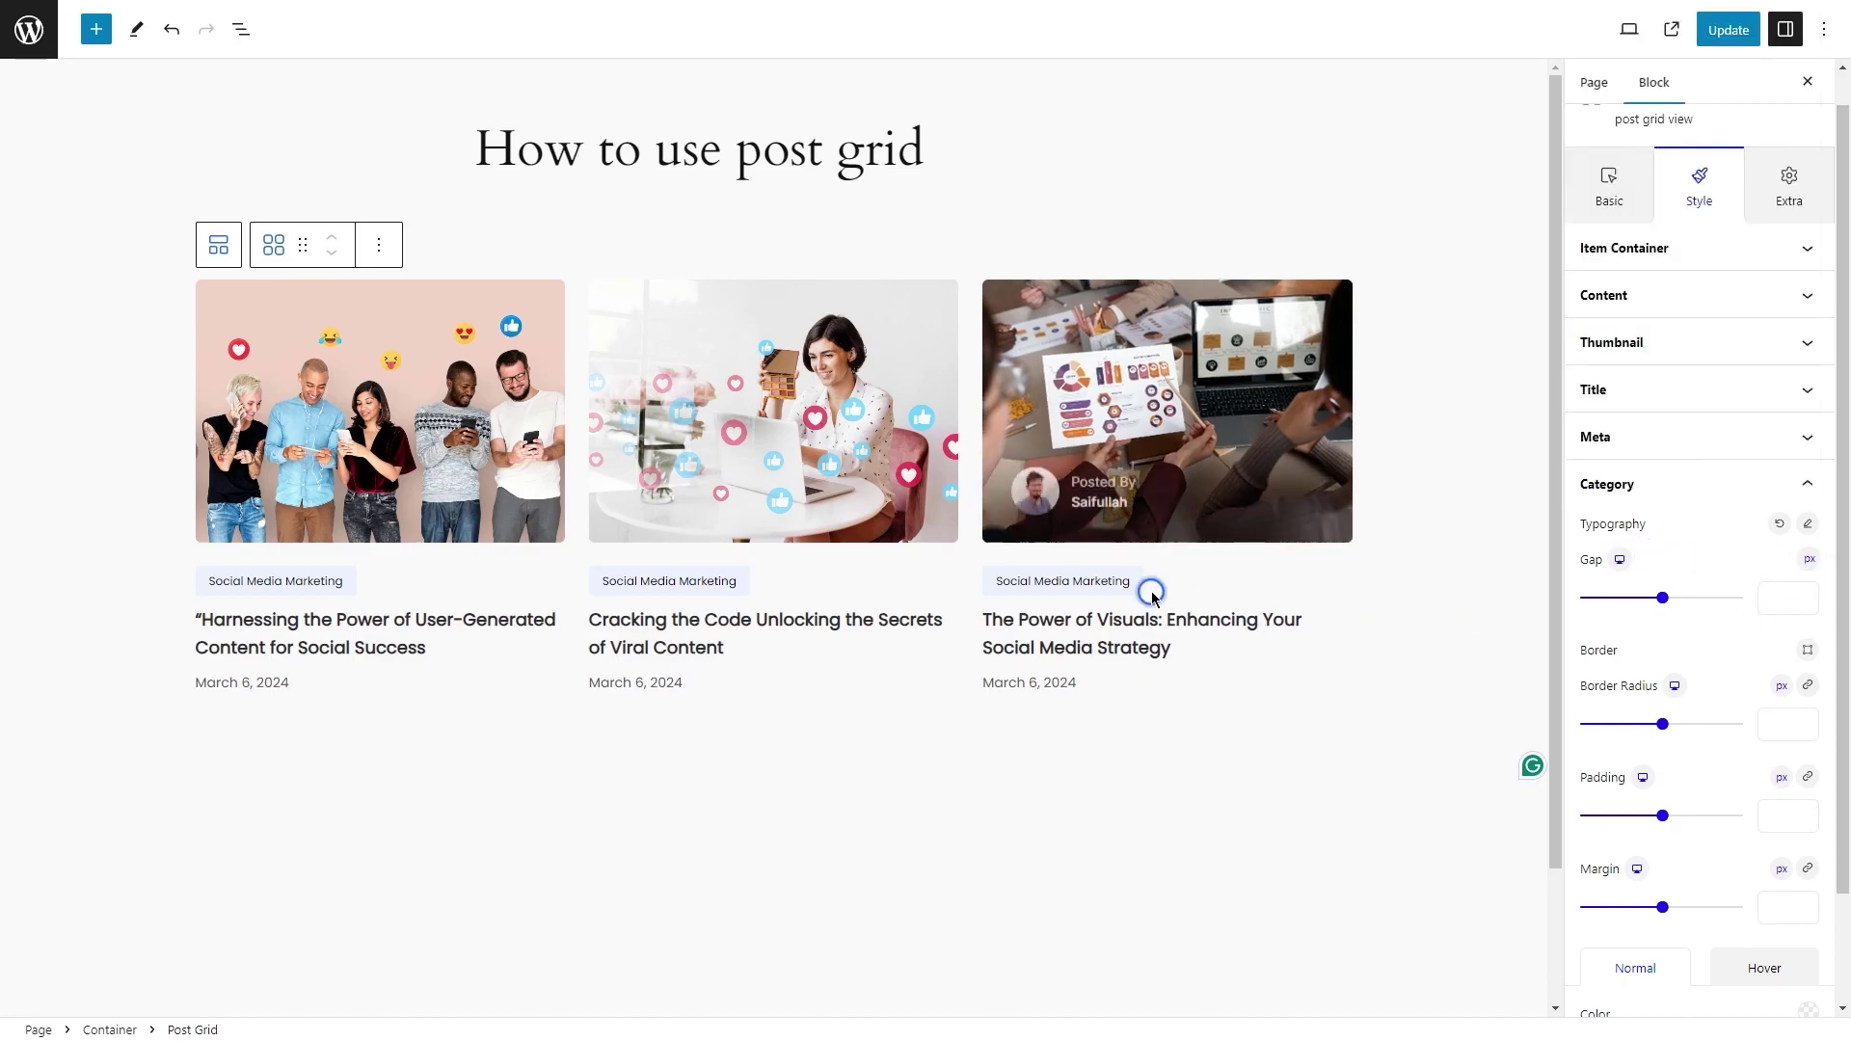
Choose a border style for the category badges and round their corners to a 10 px radius.
click(1806, 654)
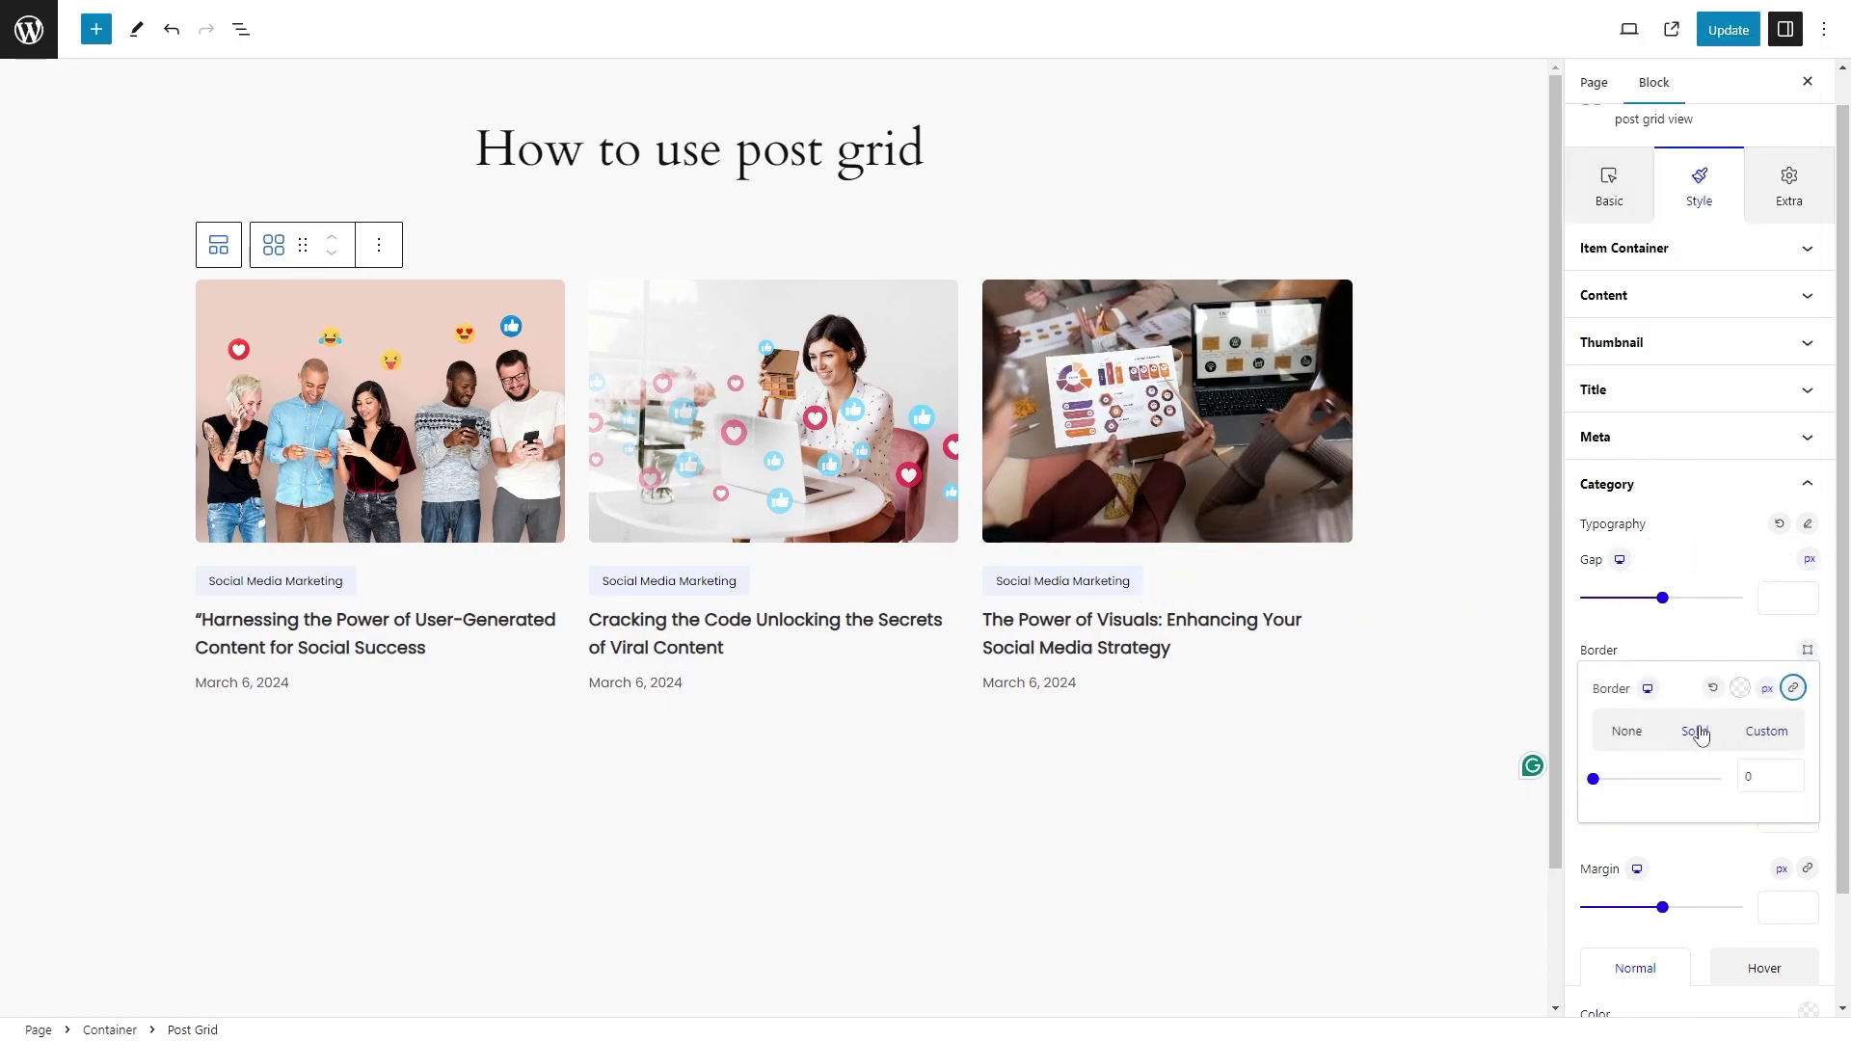
click(1649, 737)
click(1683, 641)
drag(1696, 730, 1617, 739)
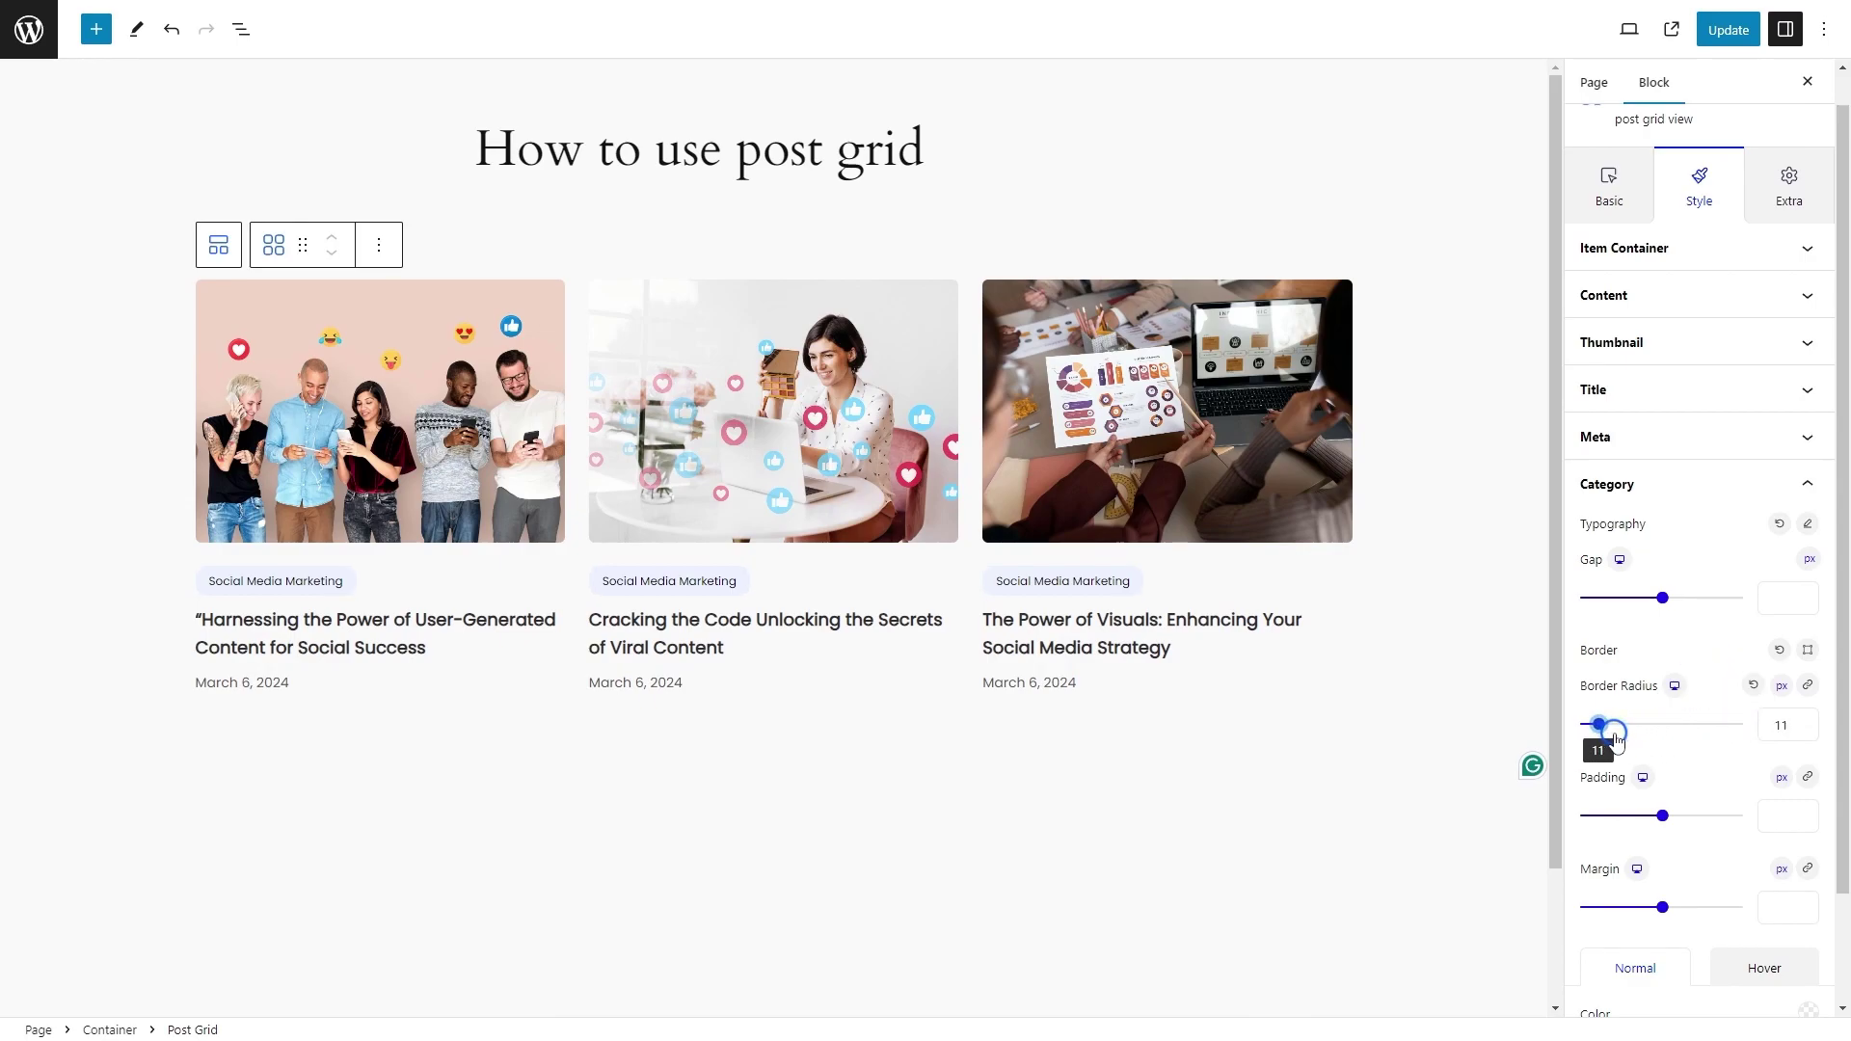
Give the category badges 10 px padding on all sides.
click(1724, 796)
click(1808, 780)
click(1809, 780)
click(1779, 813)
Unlink the category badge margin and set only the bottom margin to 10 px.
click(1666, 883)
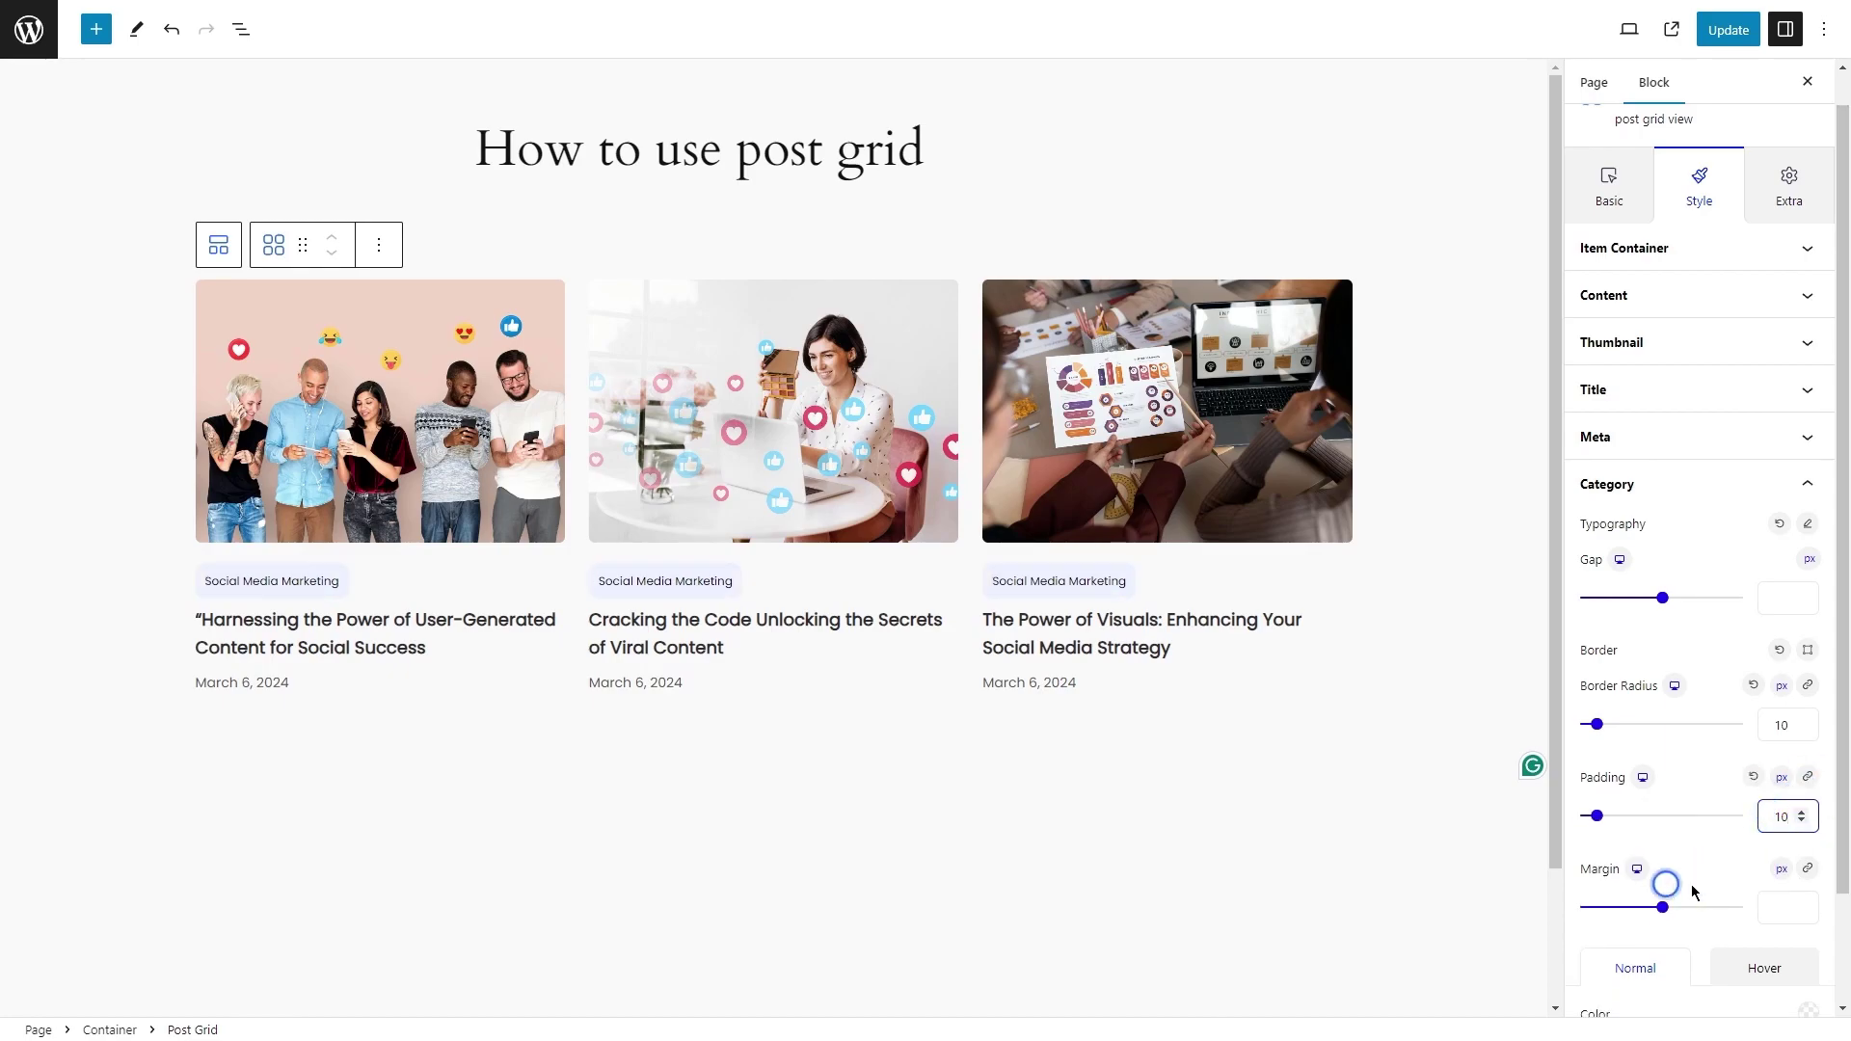
drag(1677, 921, 1683, 911)
click(1760, 870)
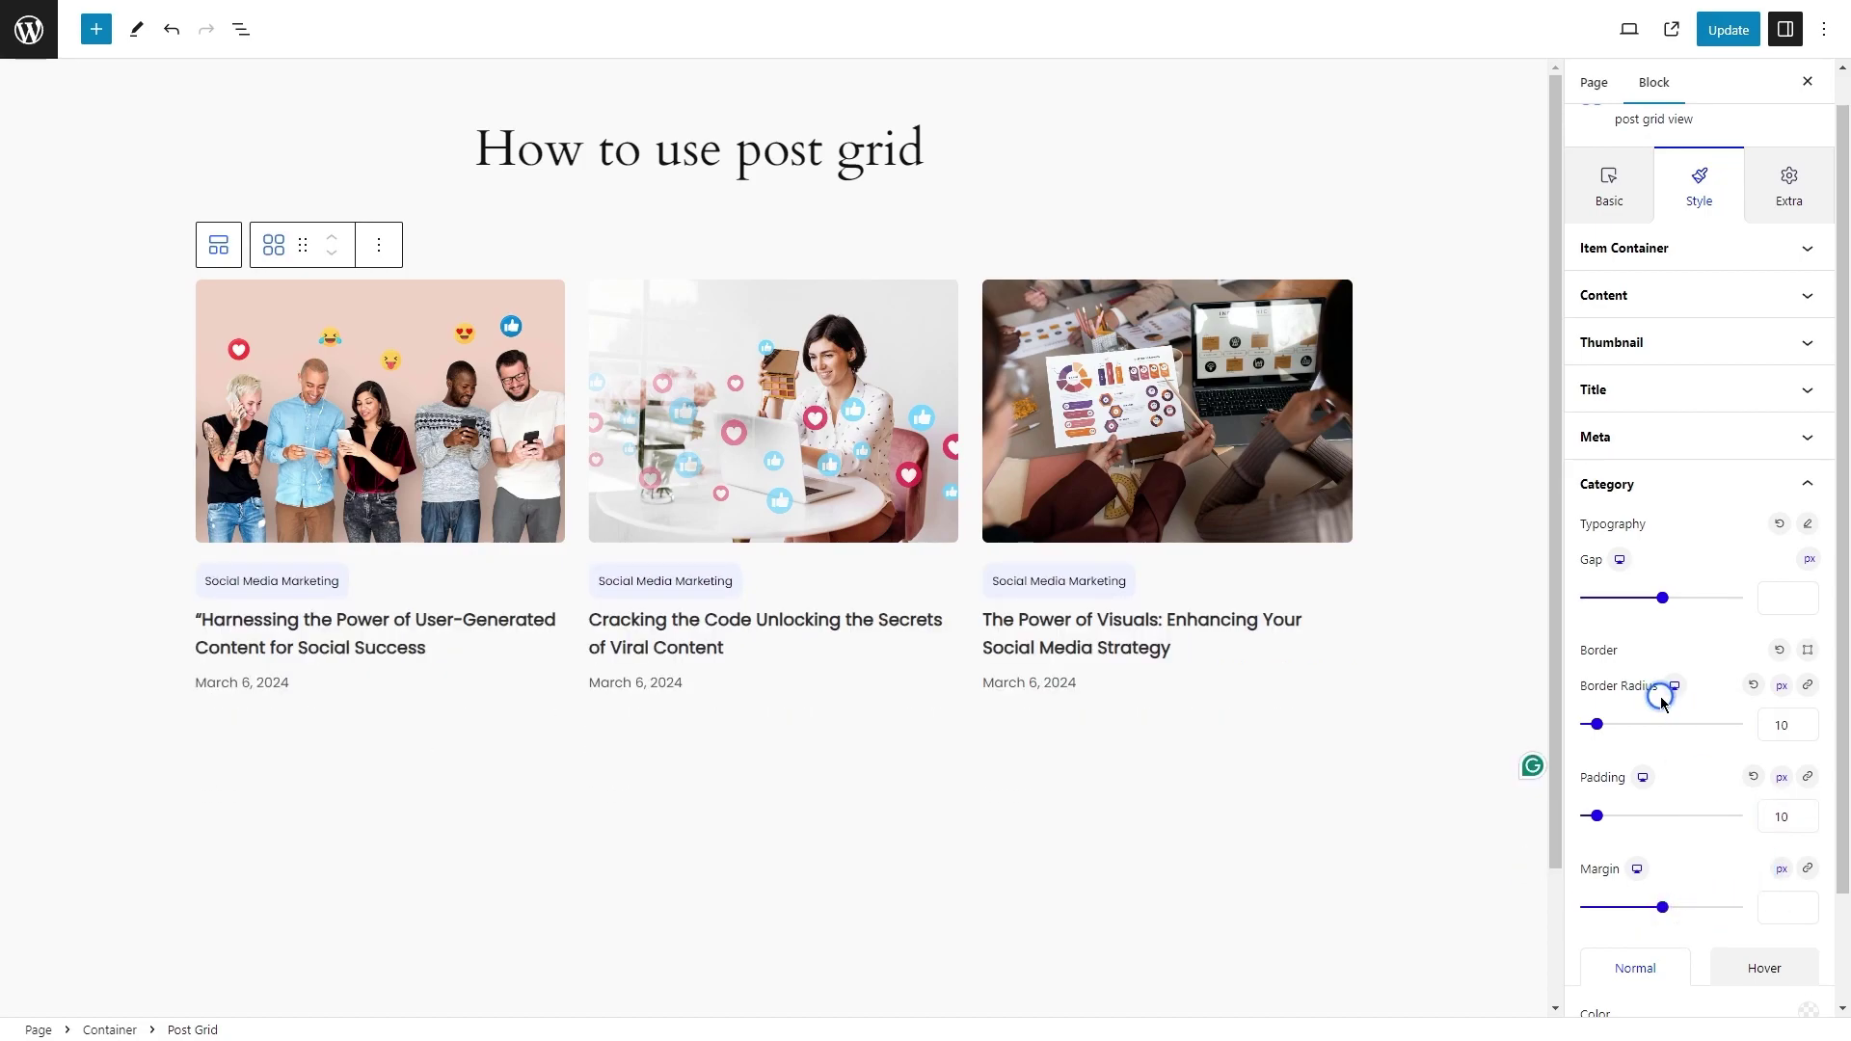
click(1809, 869)
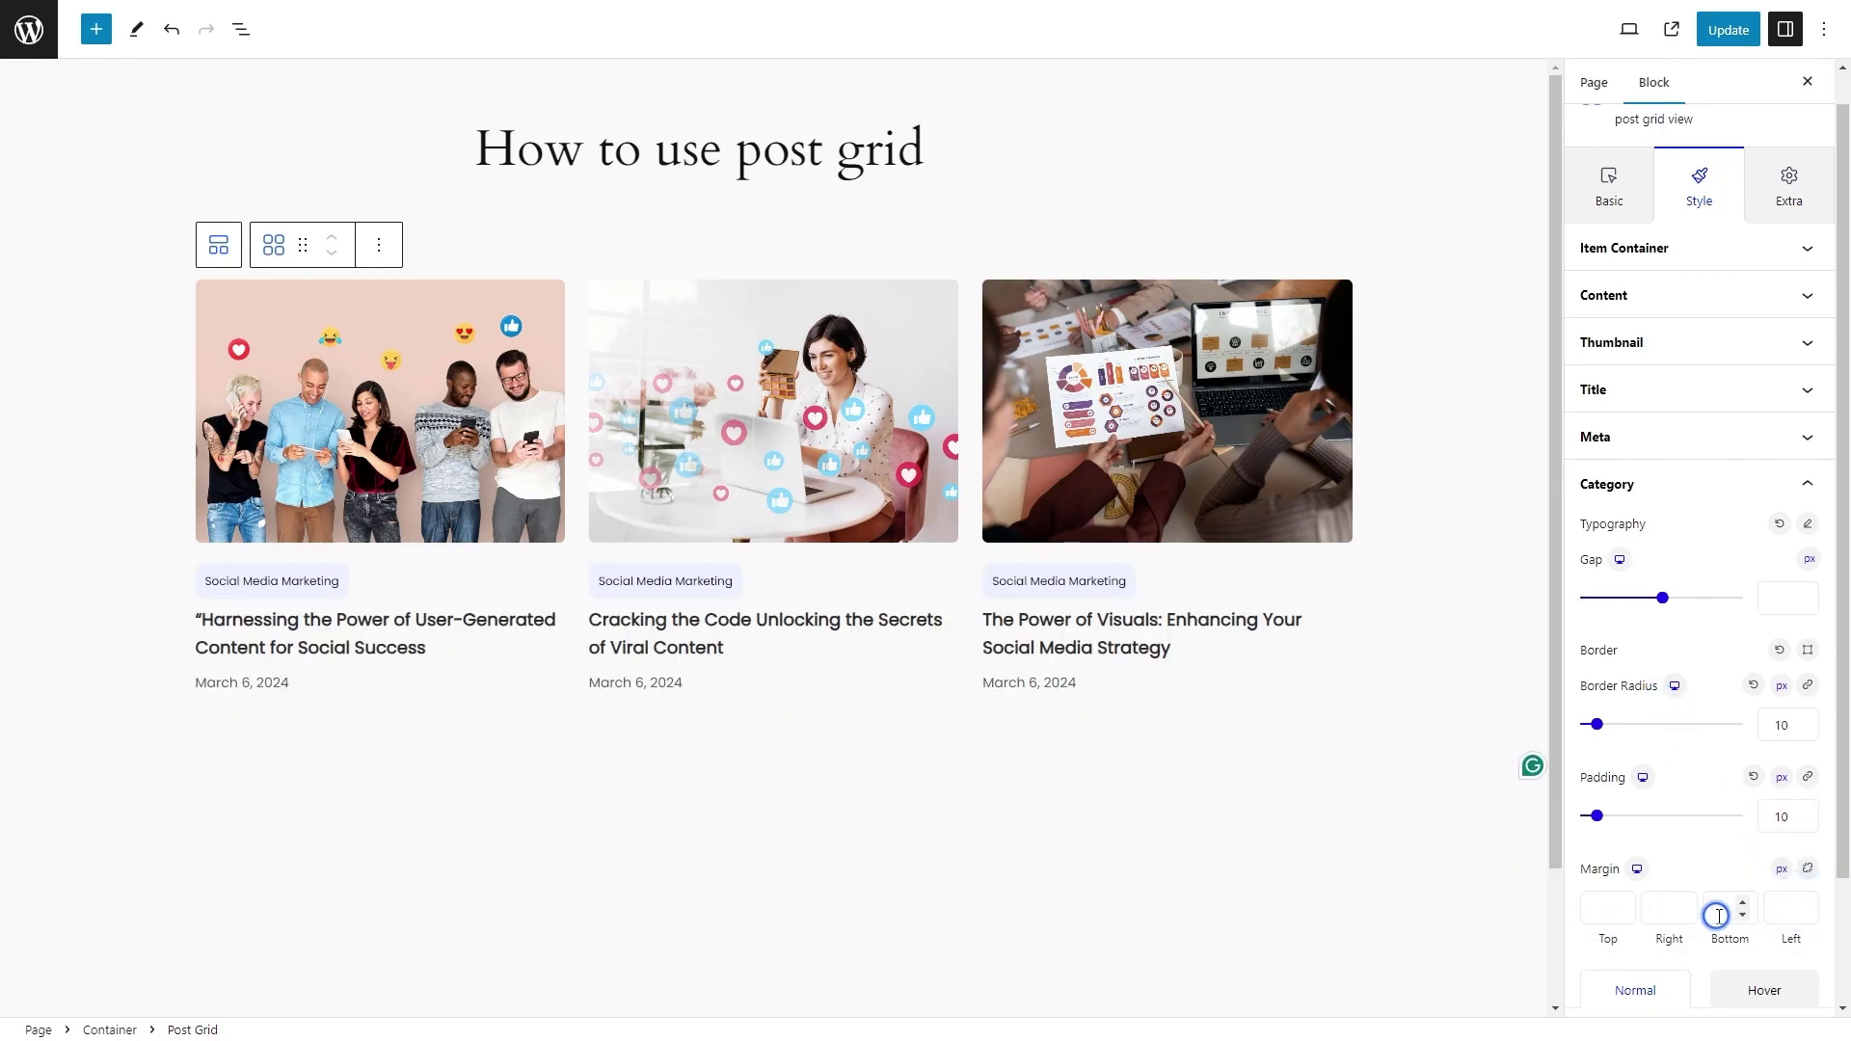
text(10)
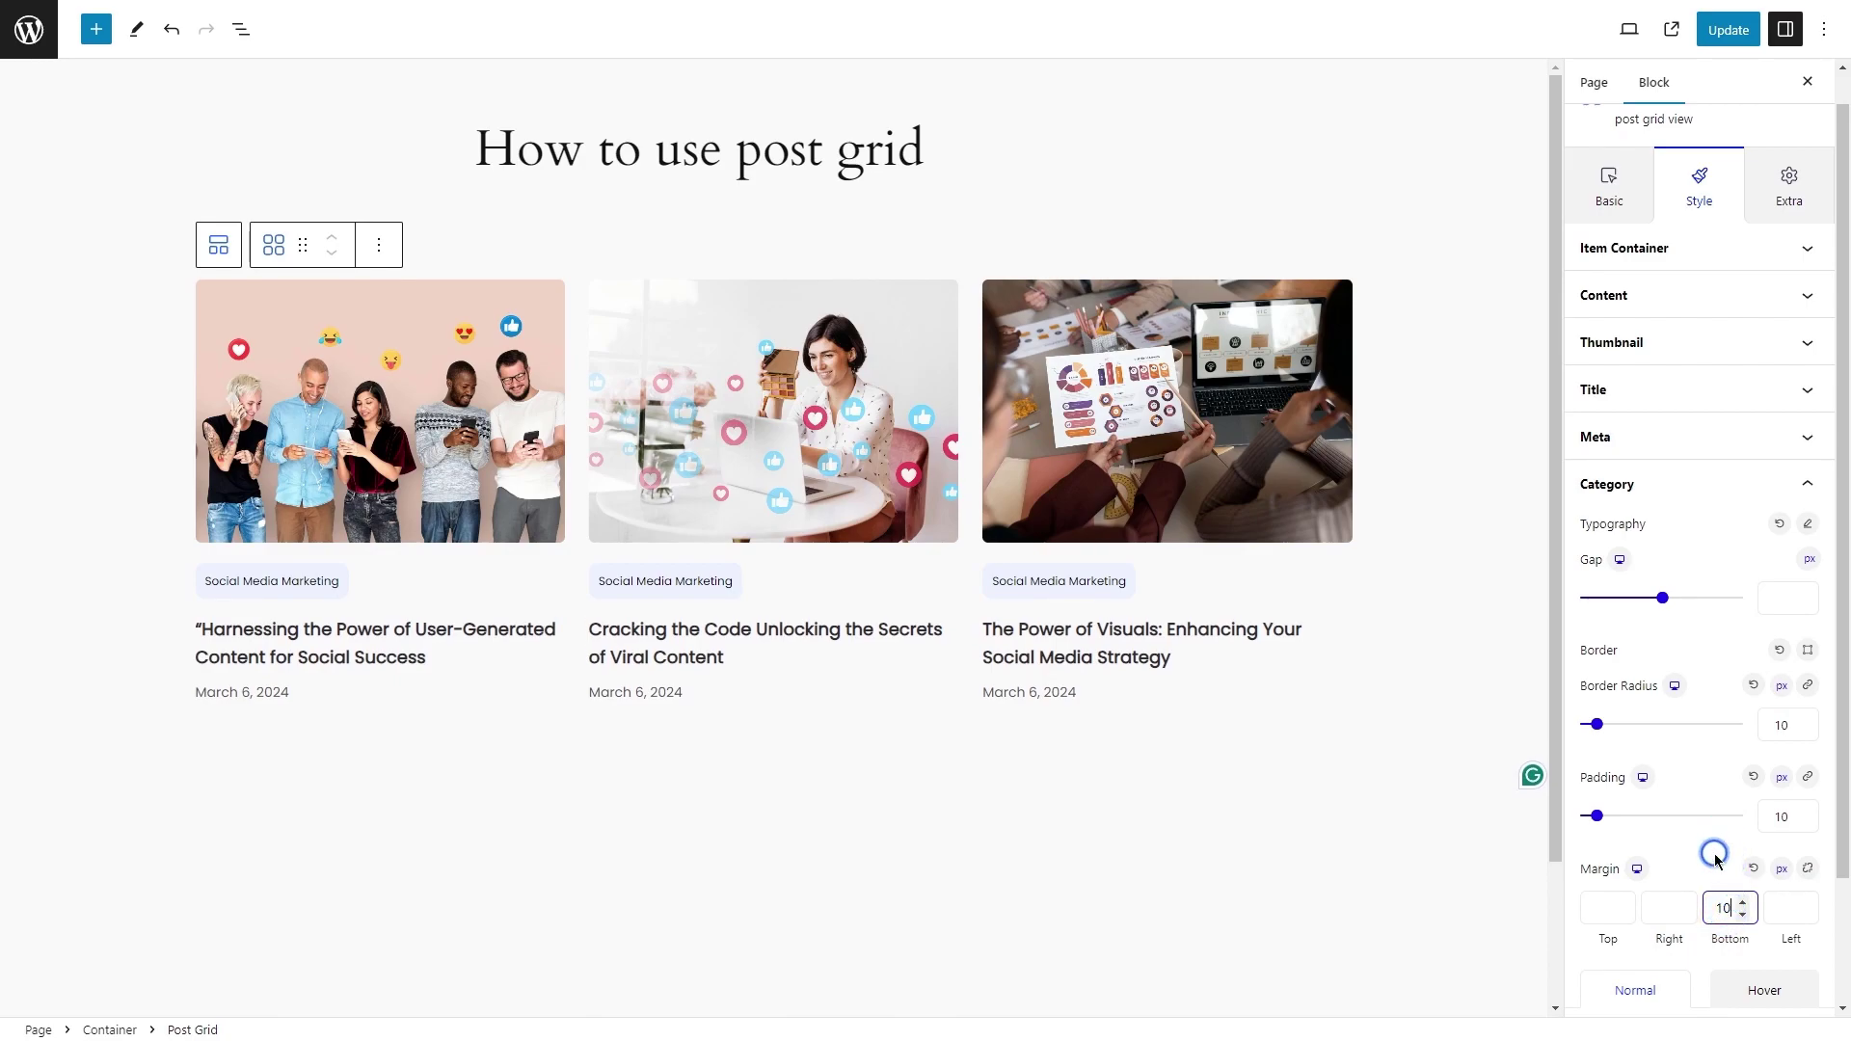
scroll(1732, 839, down, 2)
Make the category badges white text on a #004AB2 blue background.
click(1809, 883)
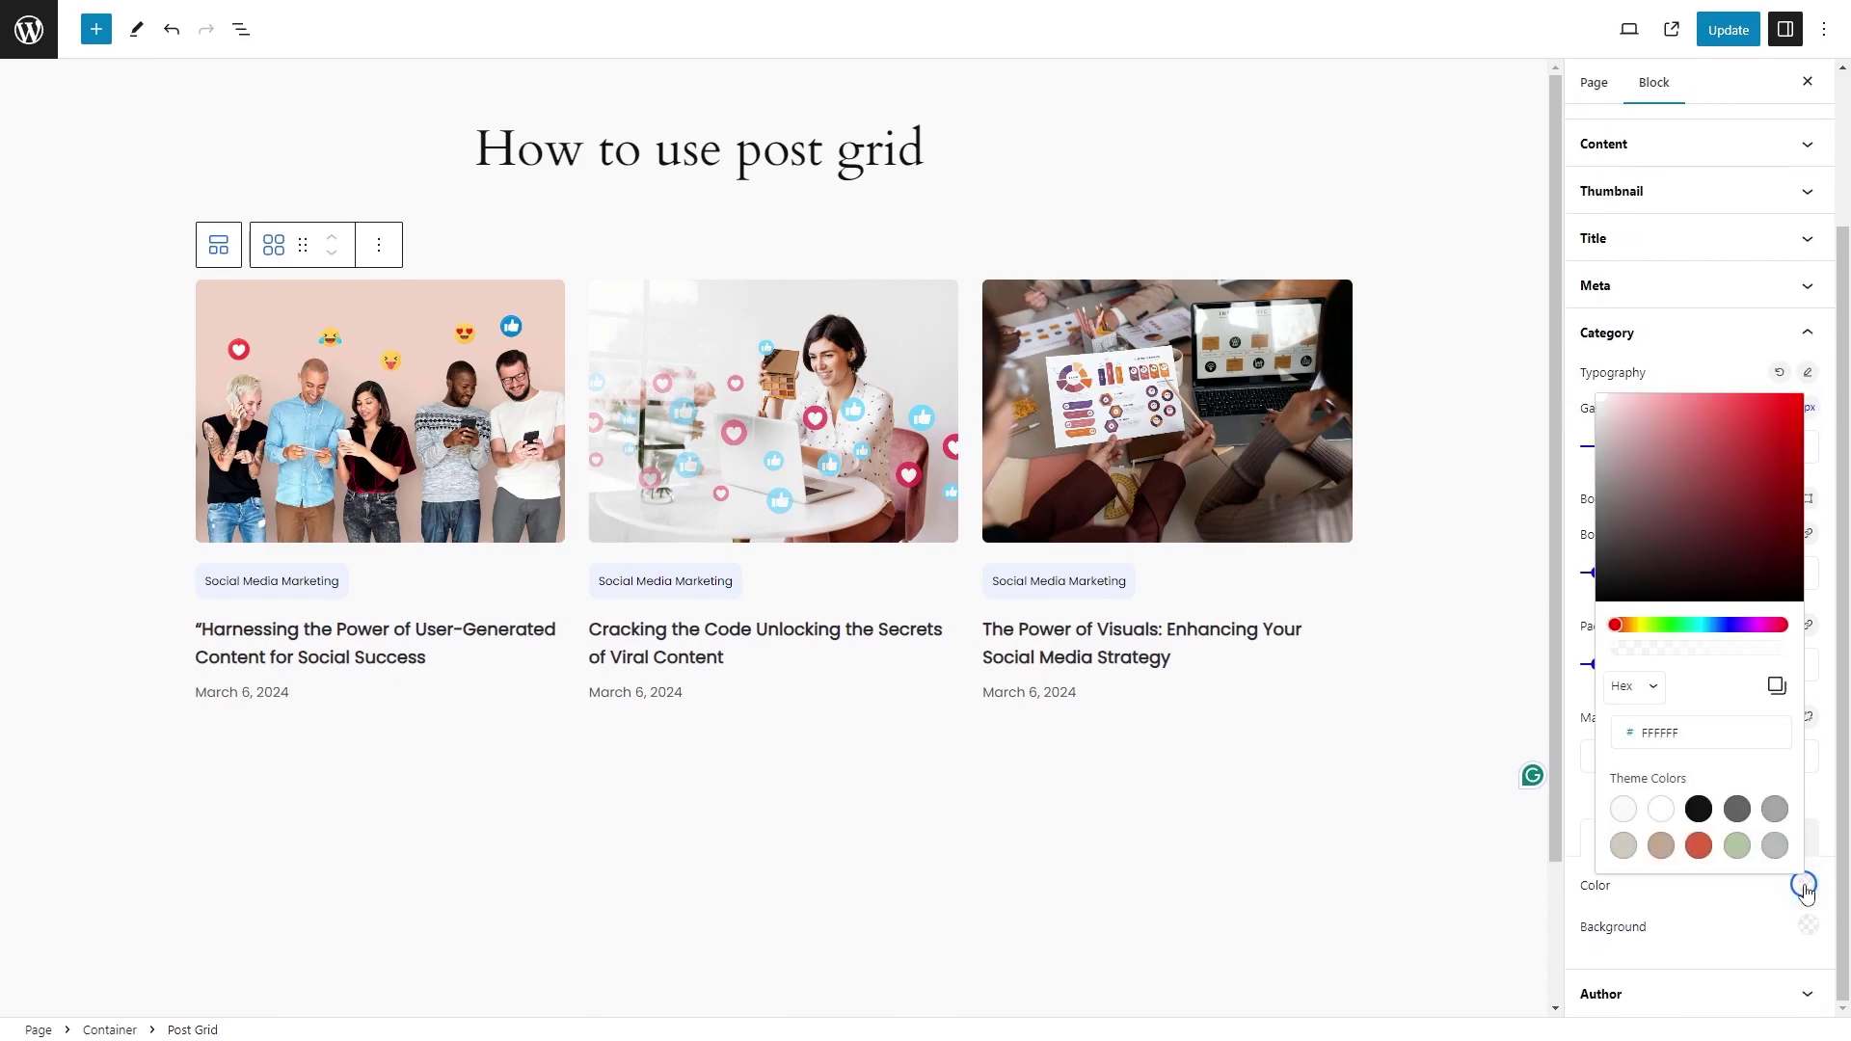
click(1786, 648)
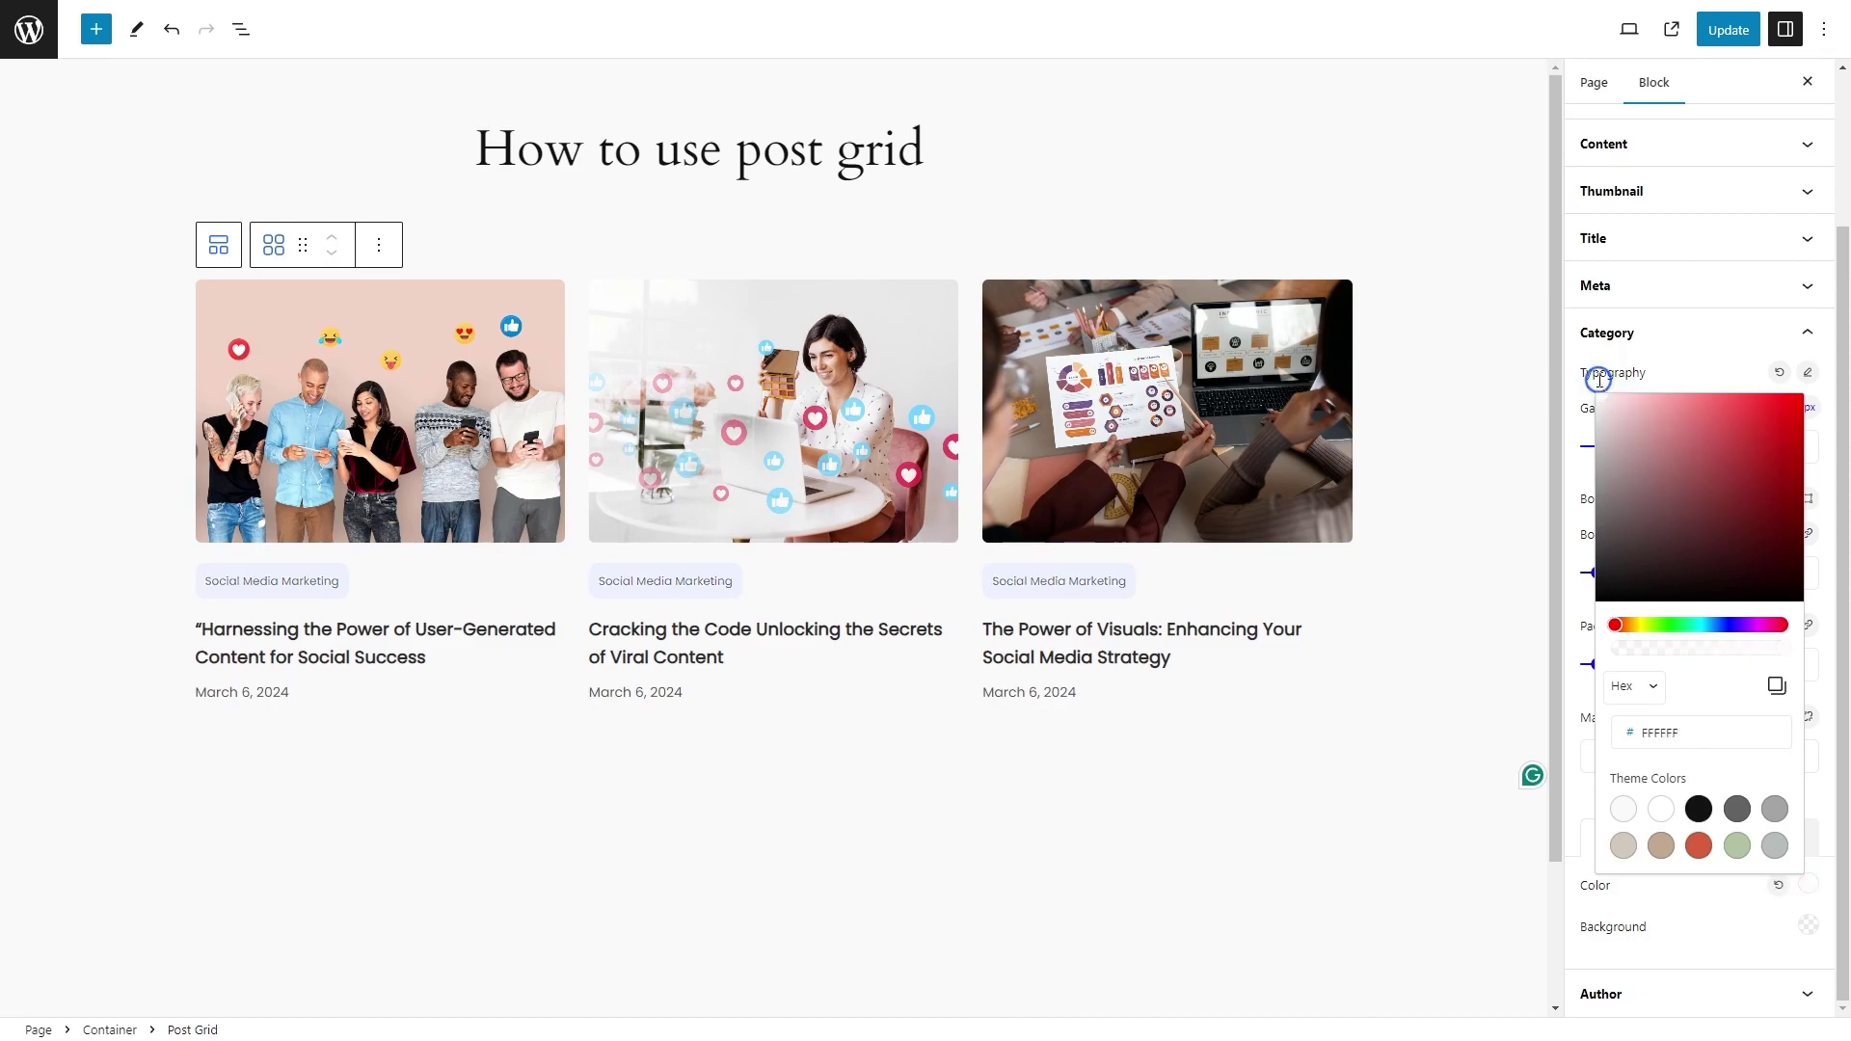
click(1689, 914)
click(1808, 925)
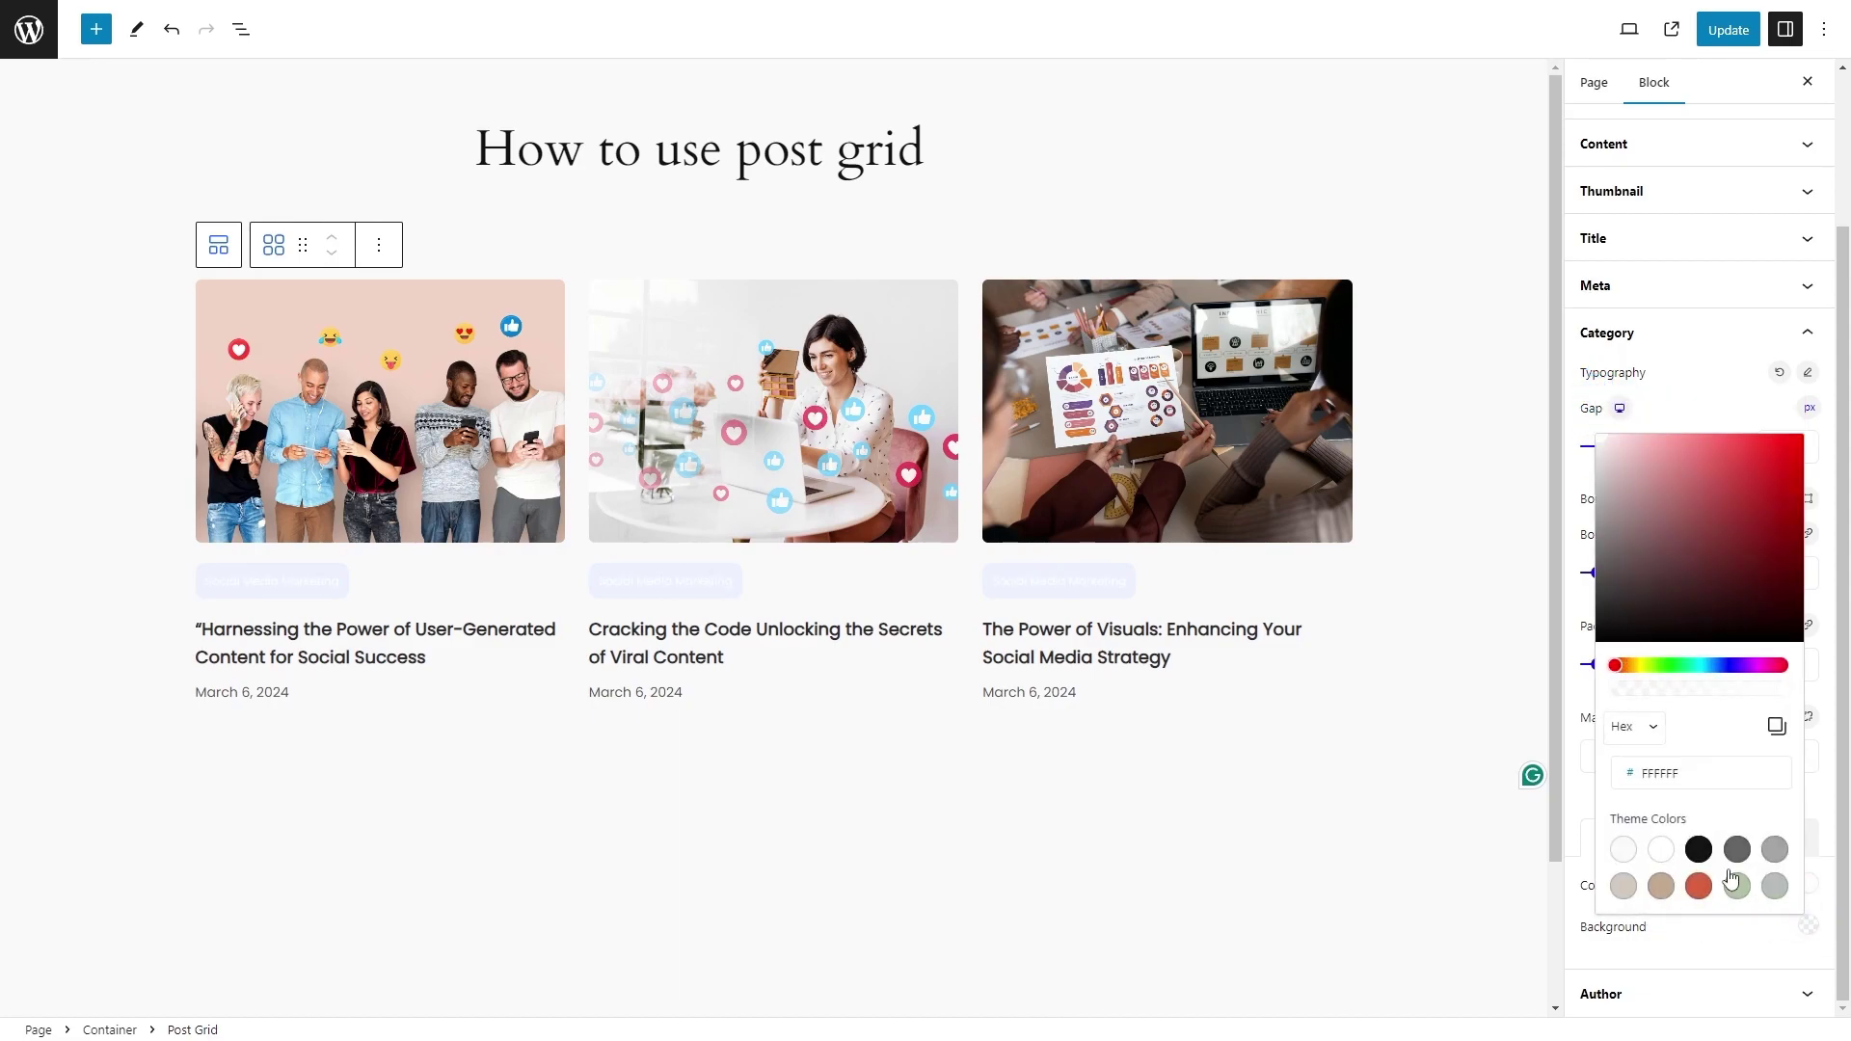
text(004AB2)
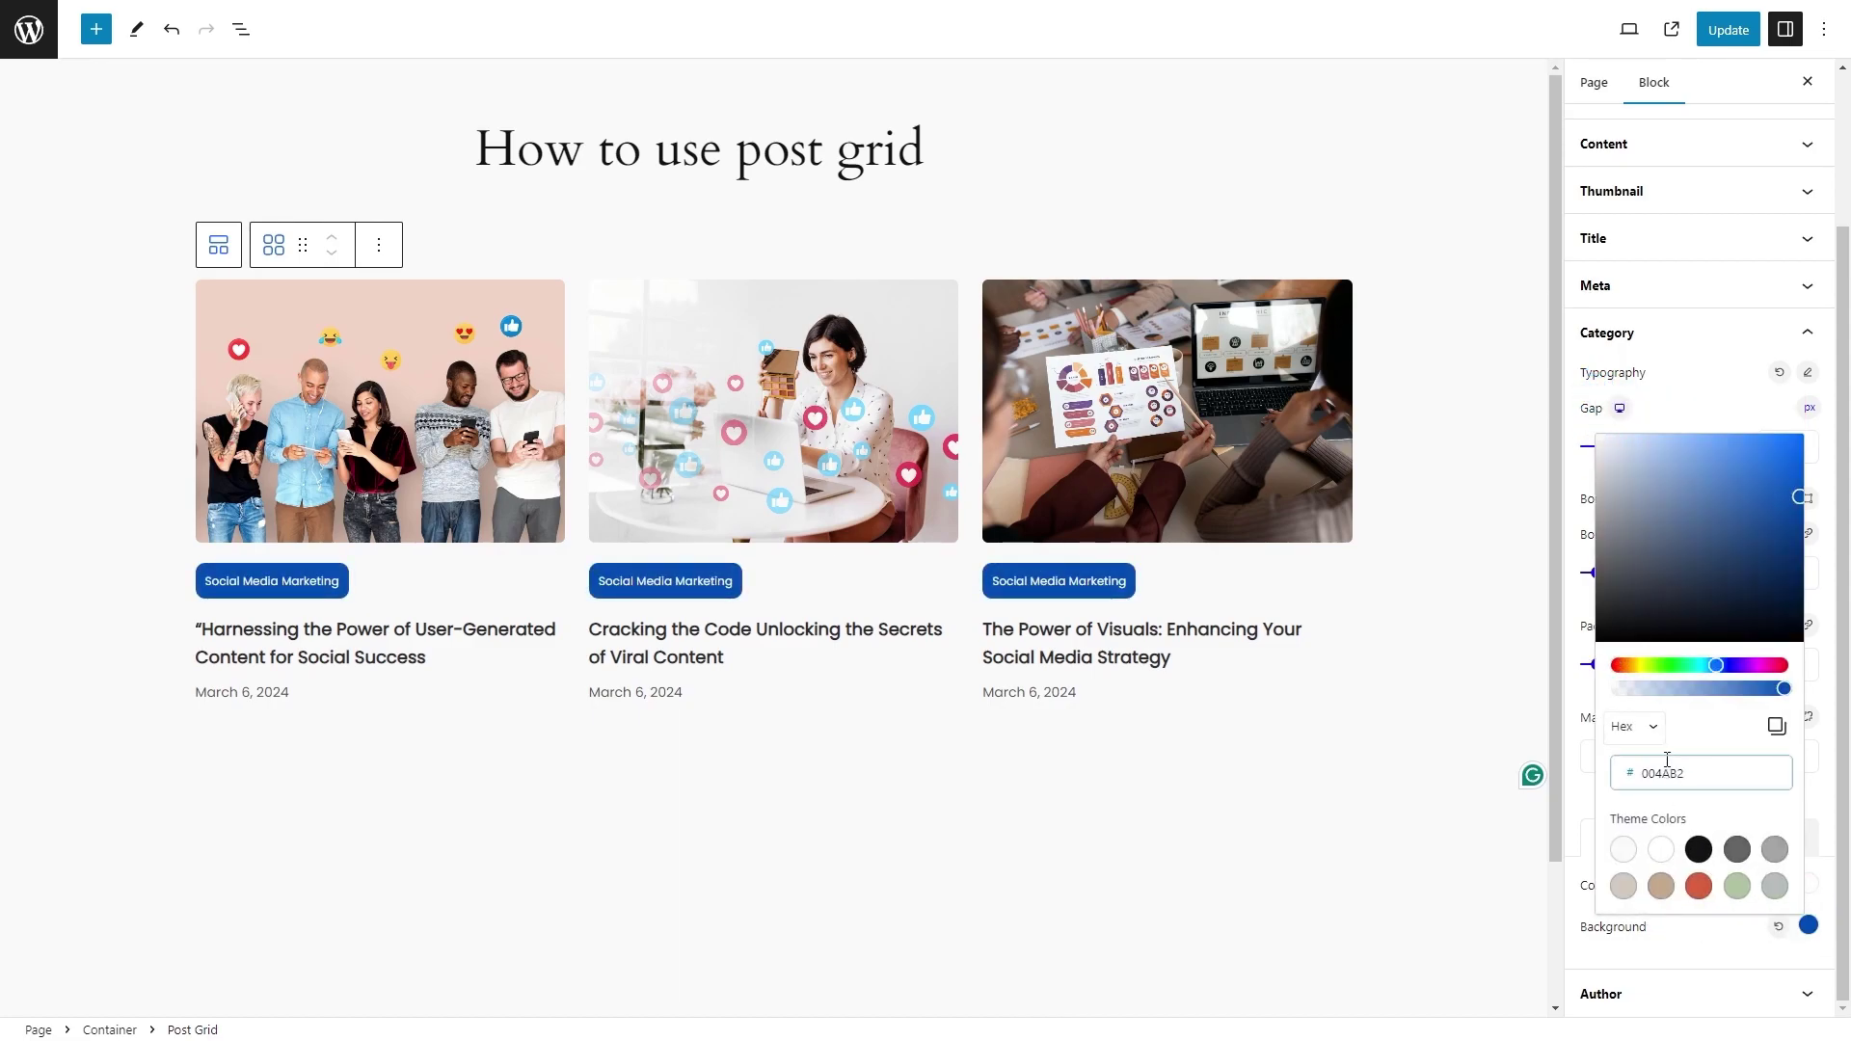
click(1691, 947)
On hover, give category badges a dark grey #2D2D2D background with white text.
click(1761, 839)
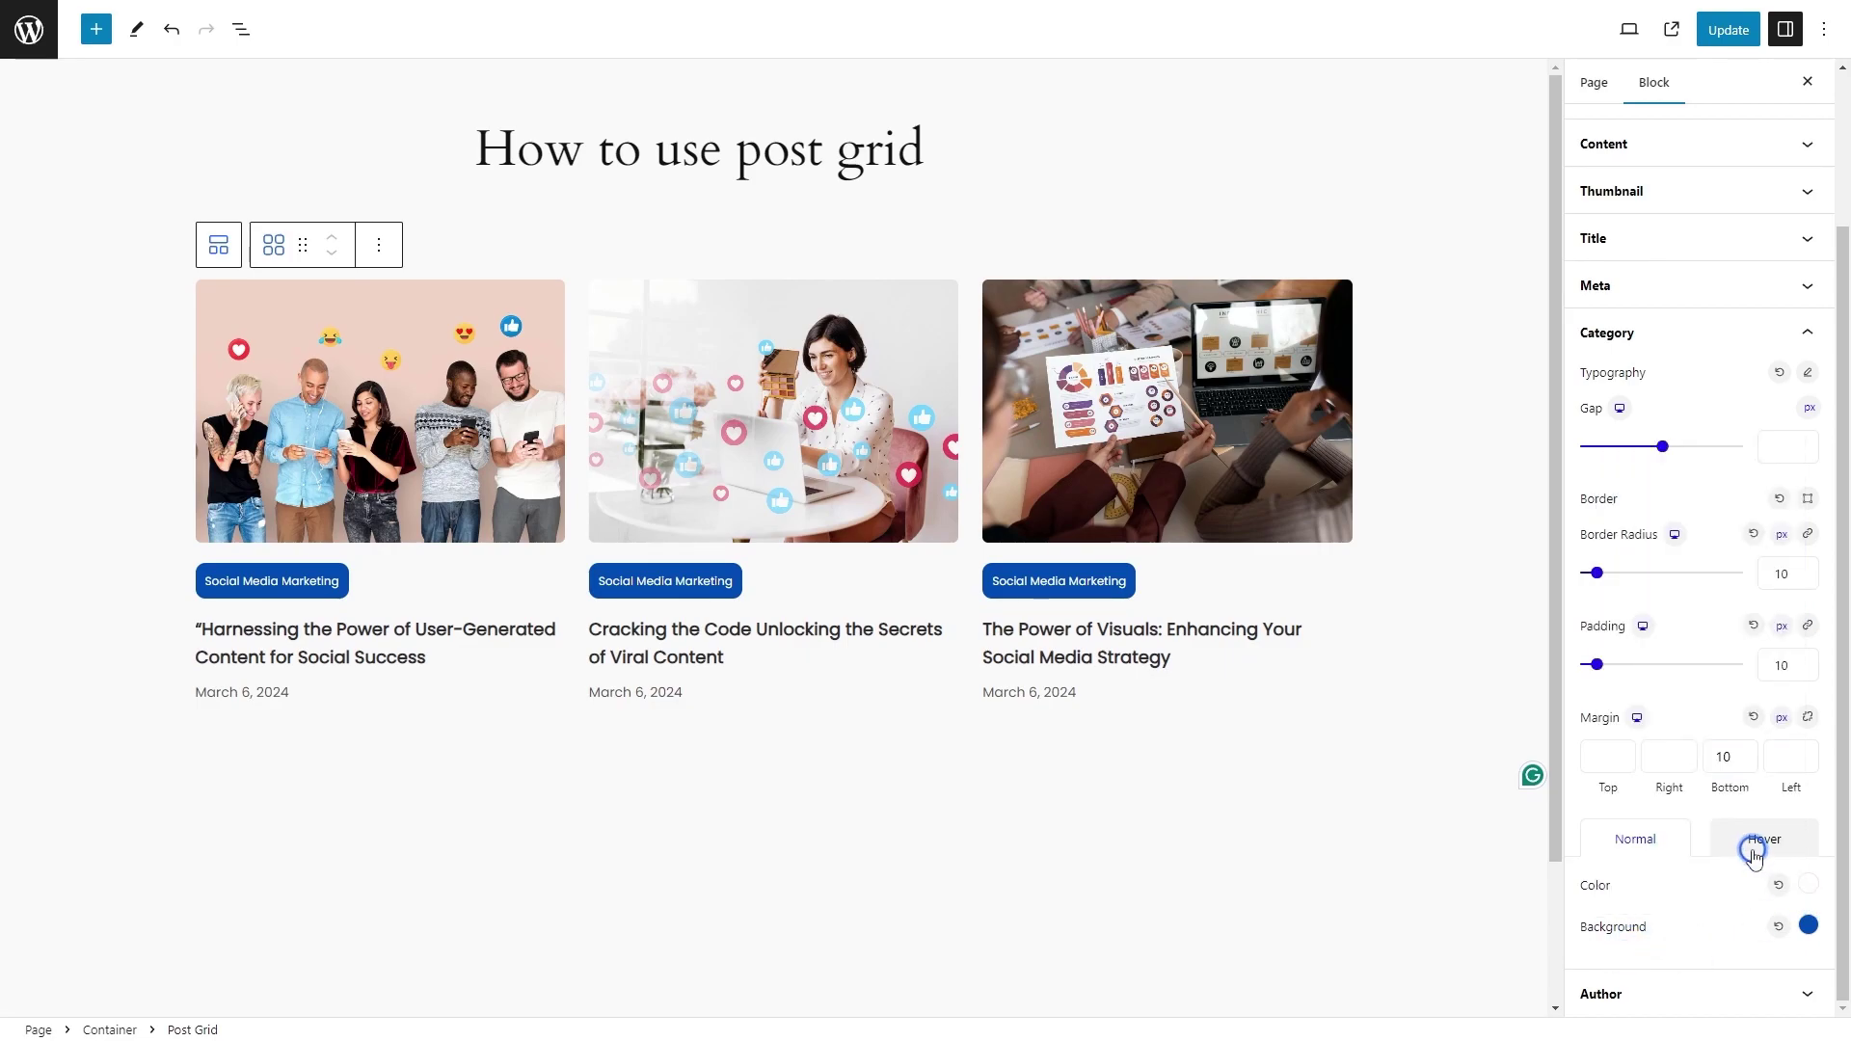
click(1803, 926)
click(1636, 639)
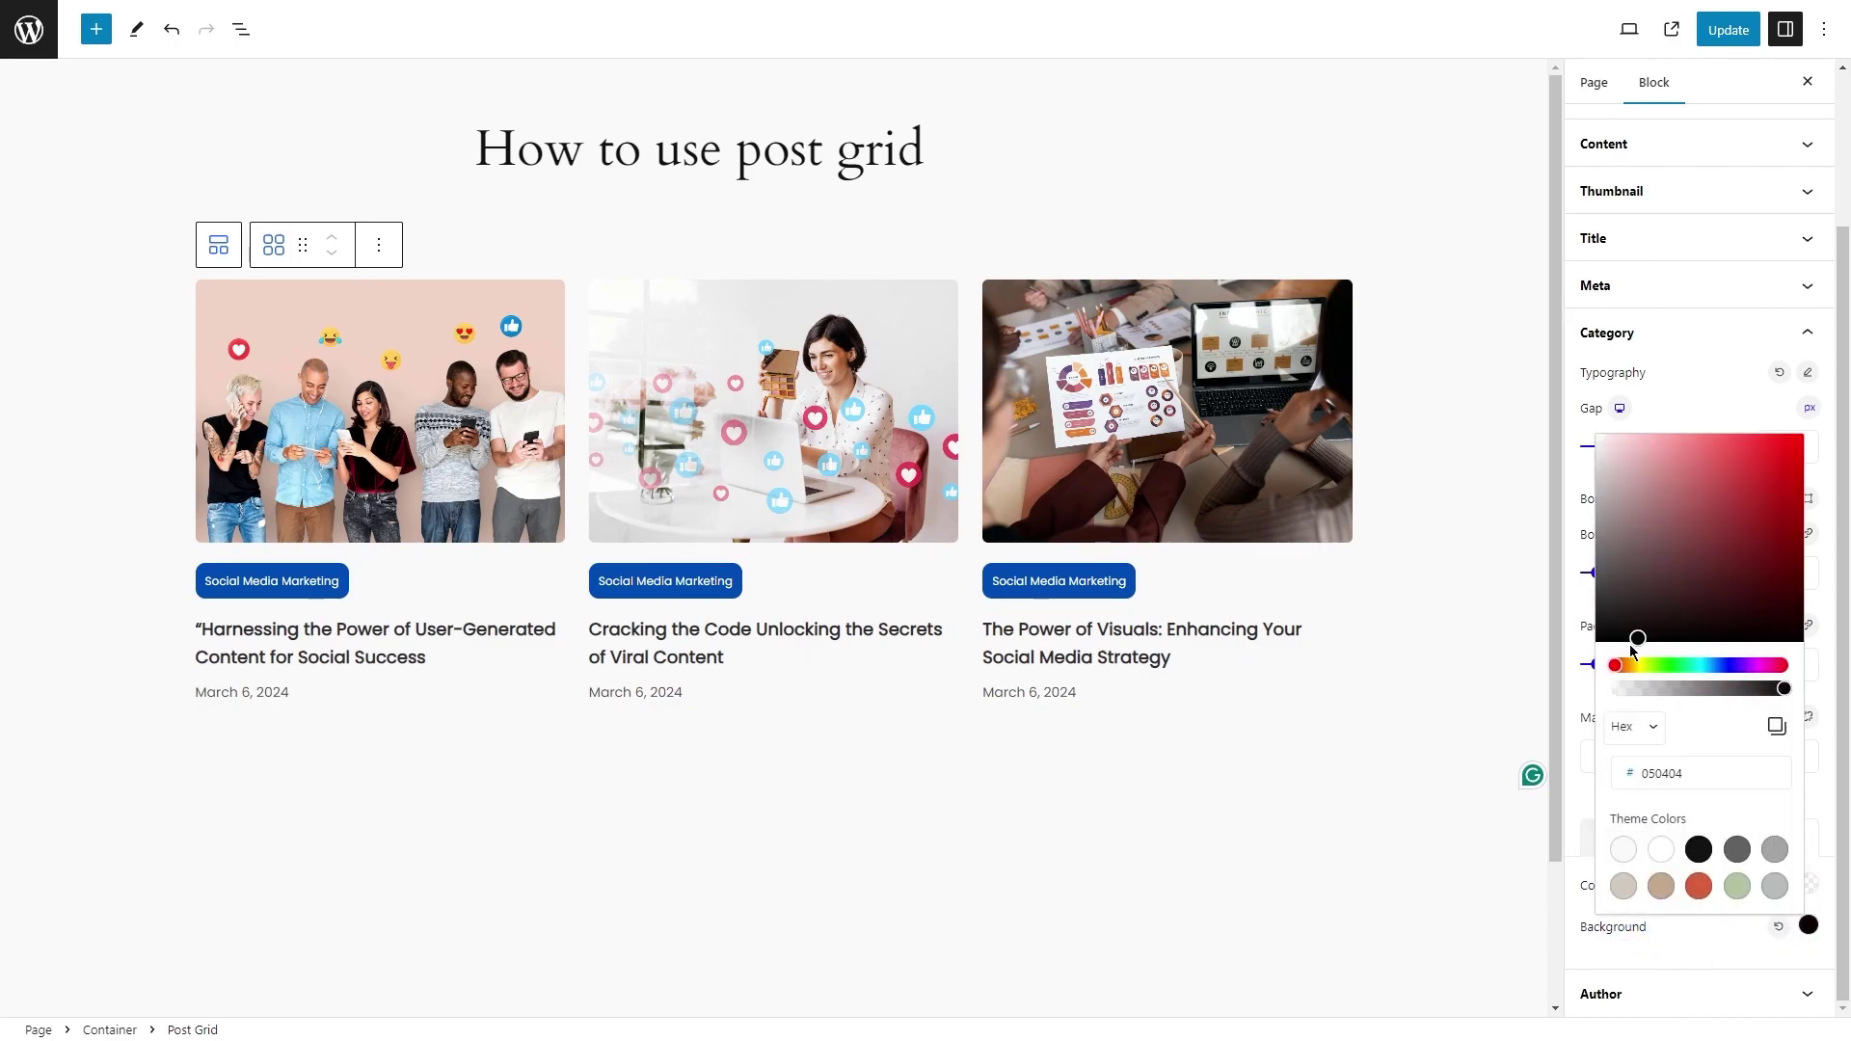
drag(1626, 644, 1590, 604)
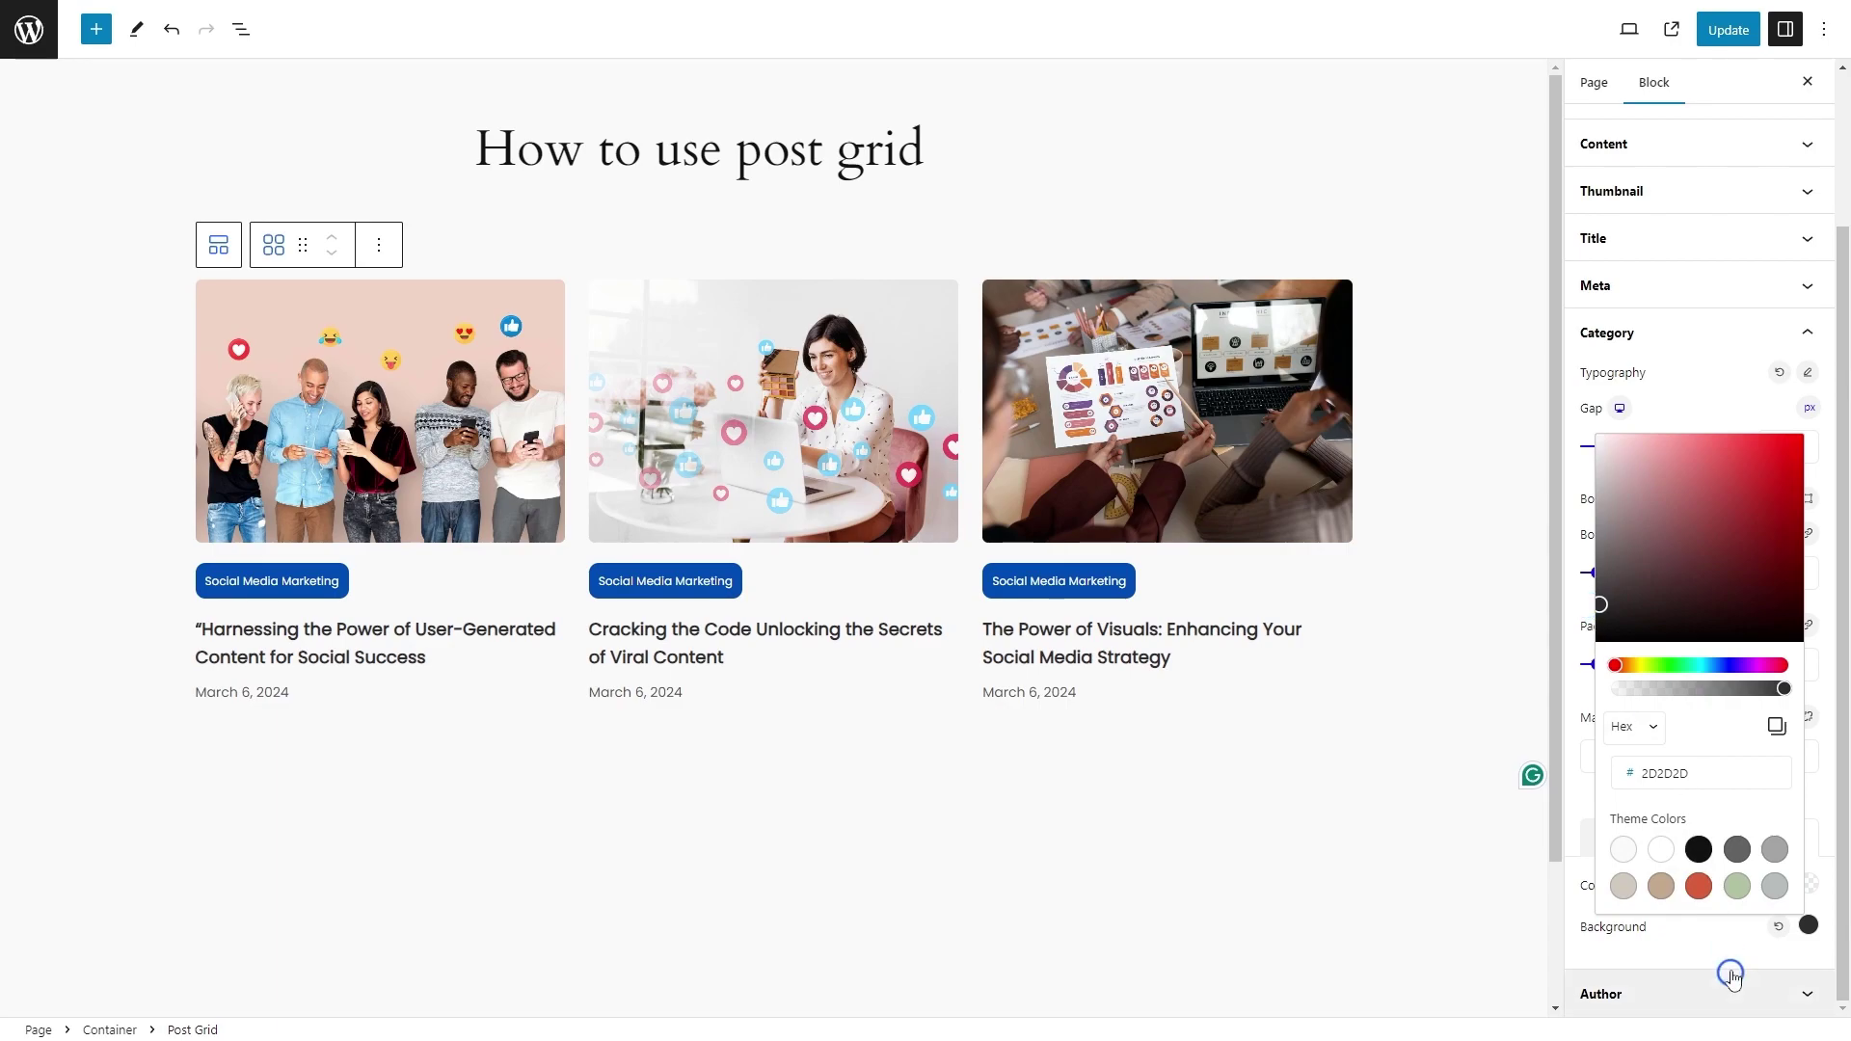
click(1785, 932)
click(1808, 882)
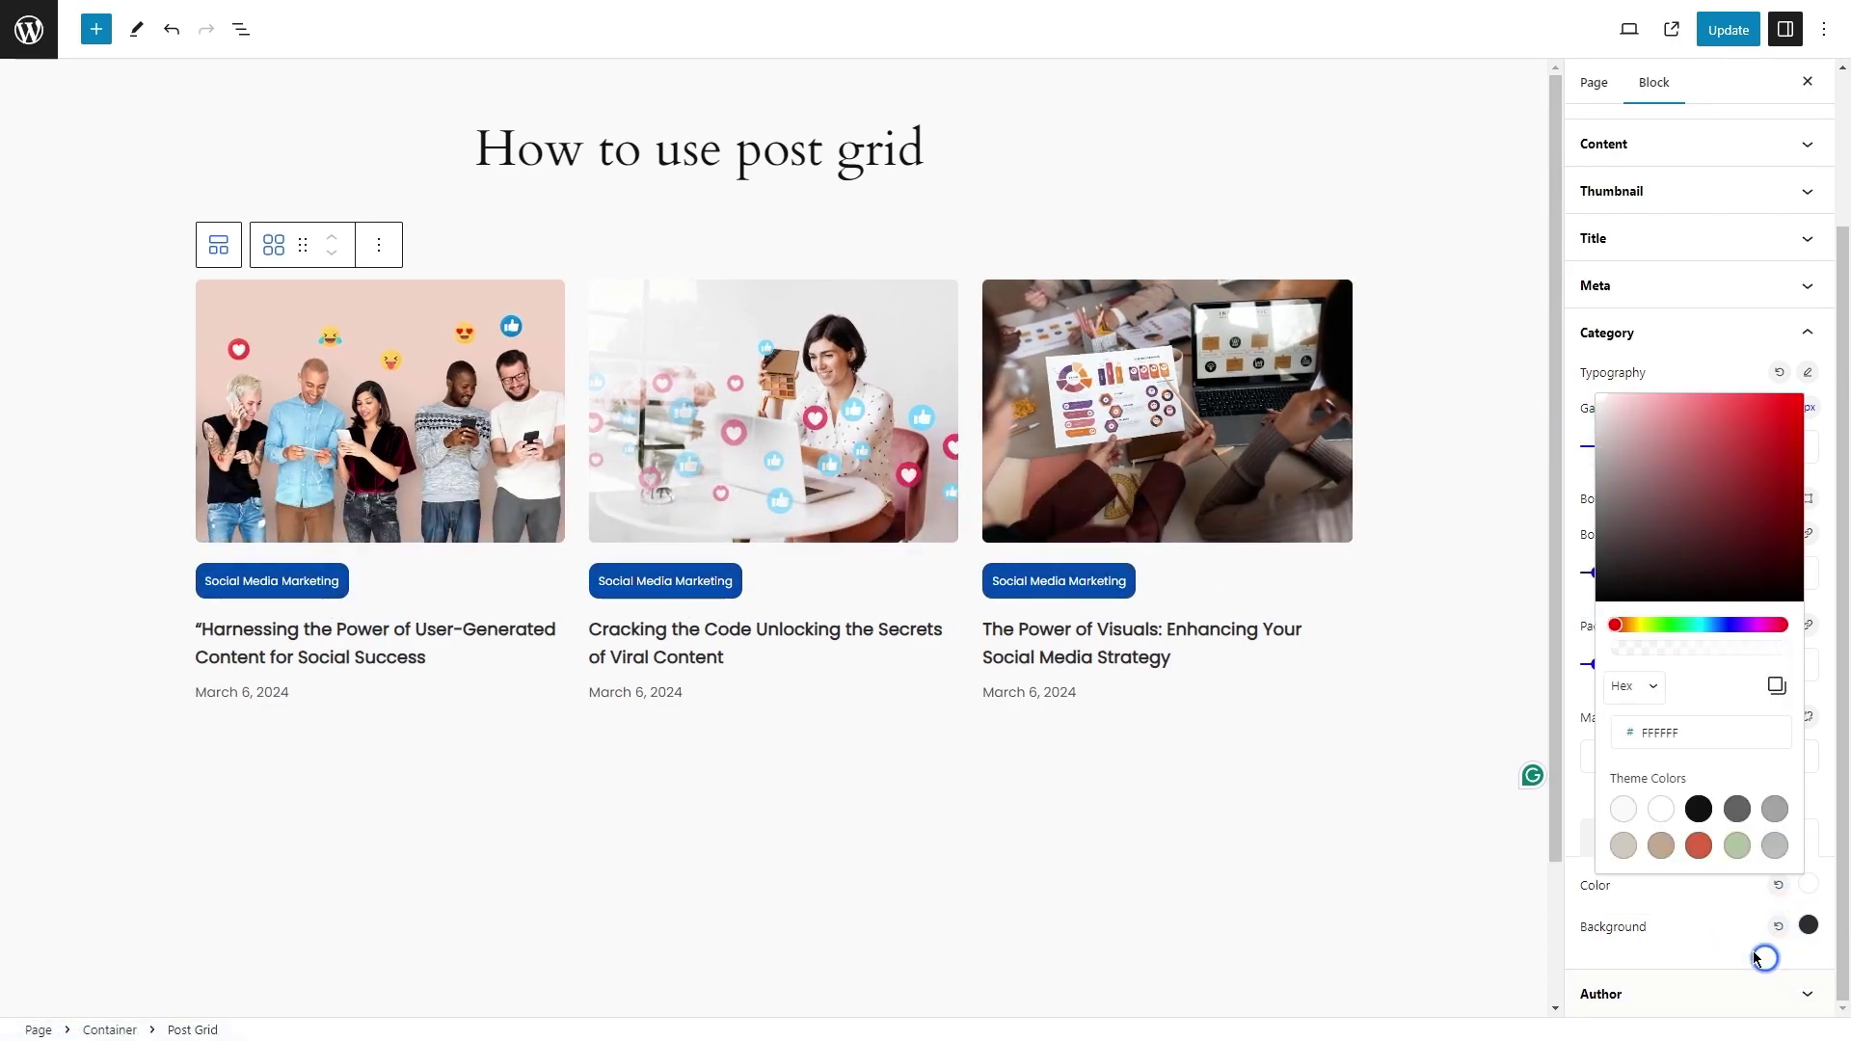
click(1723, 857)
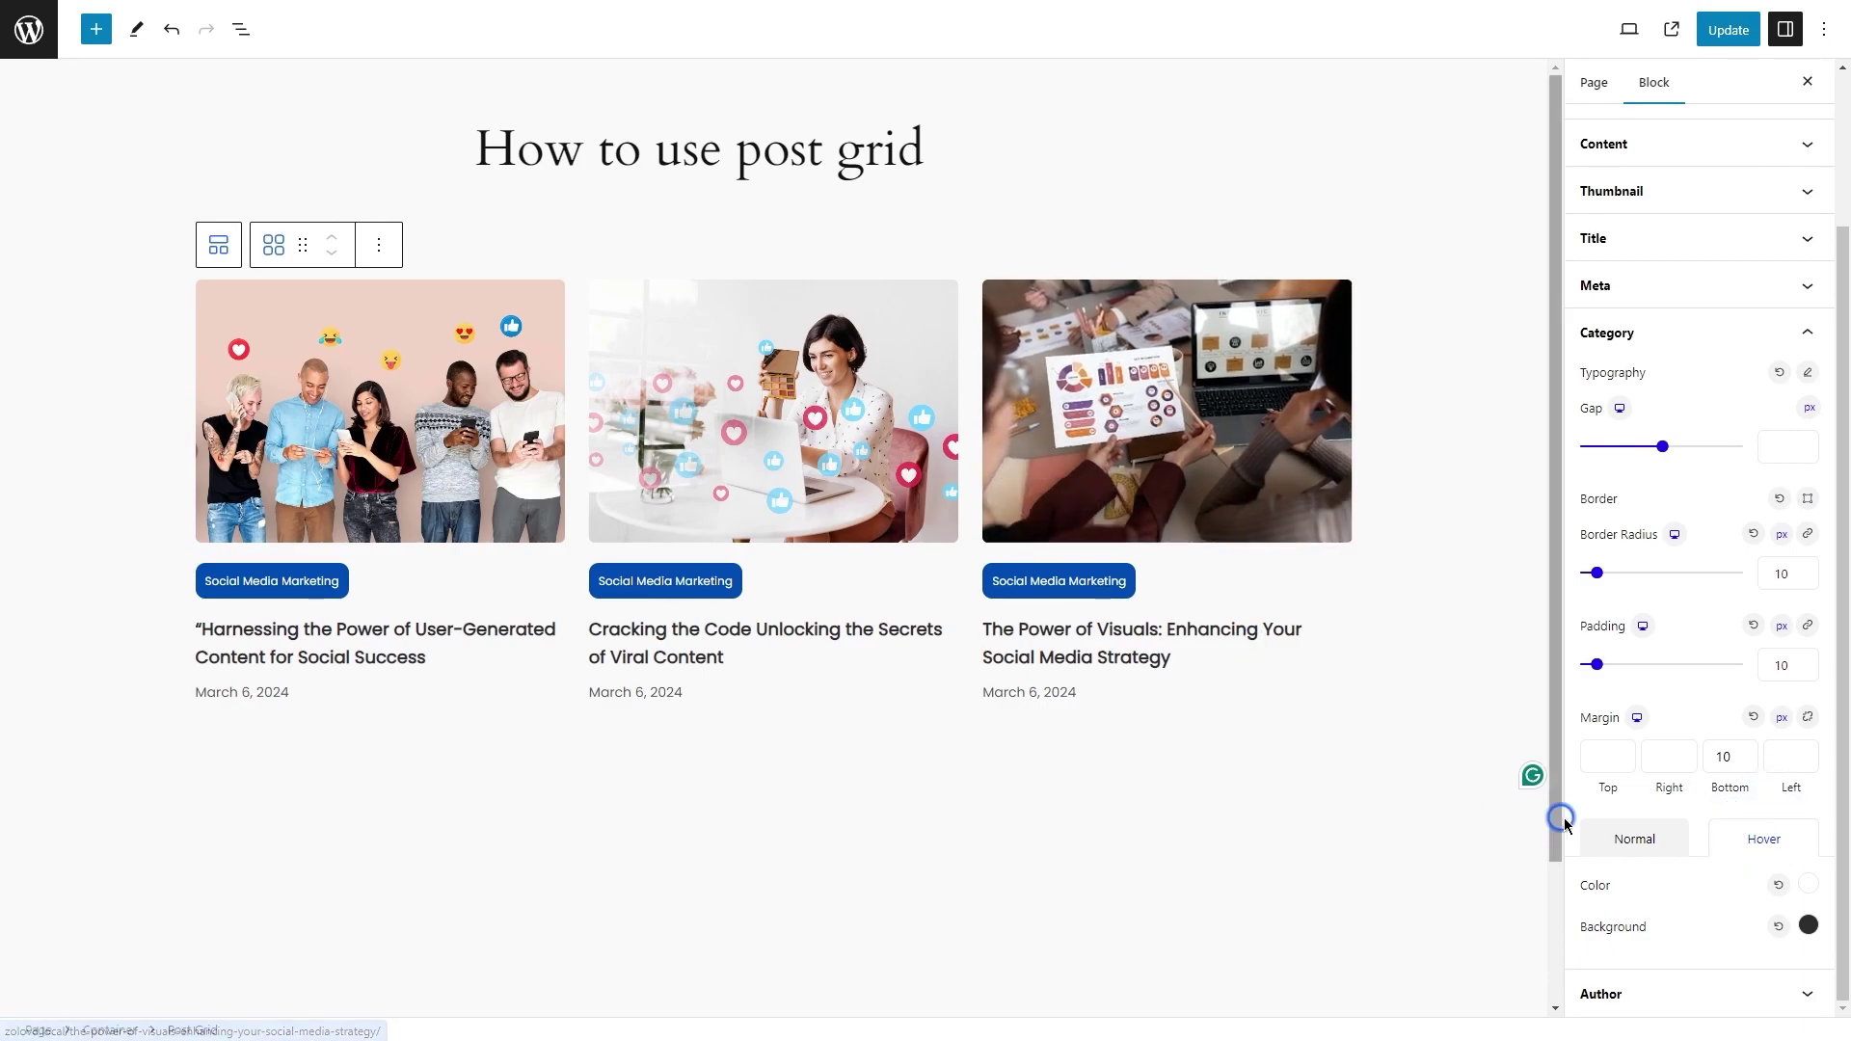
click(1782, 861)
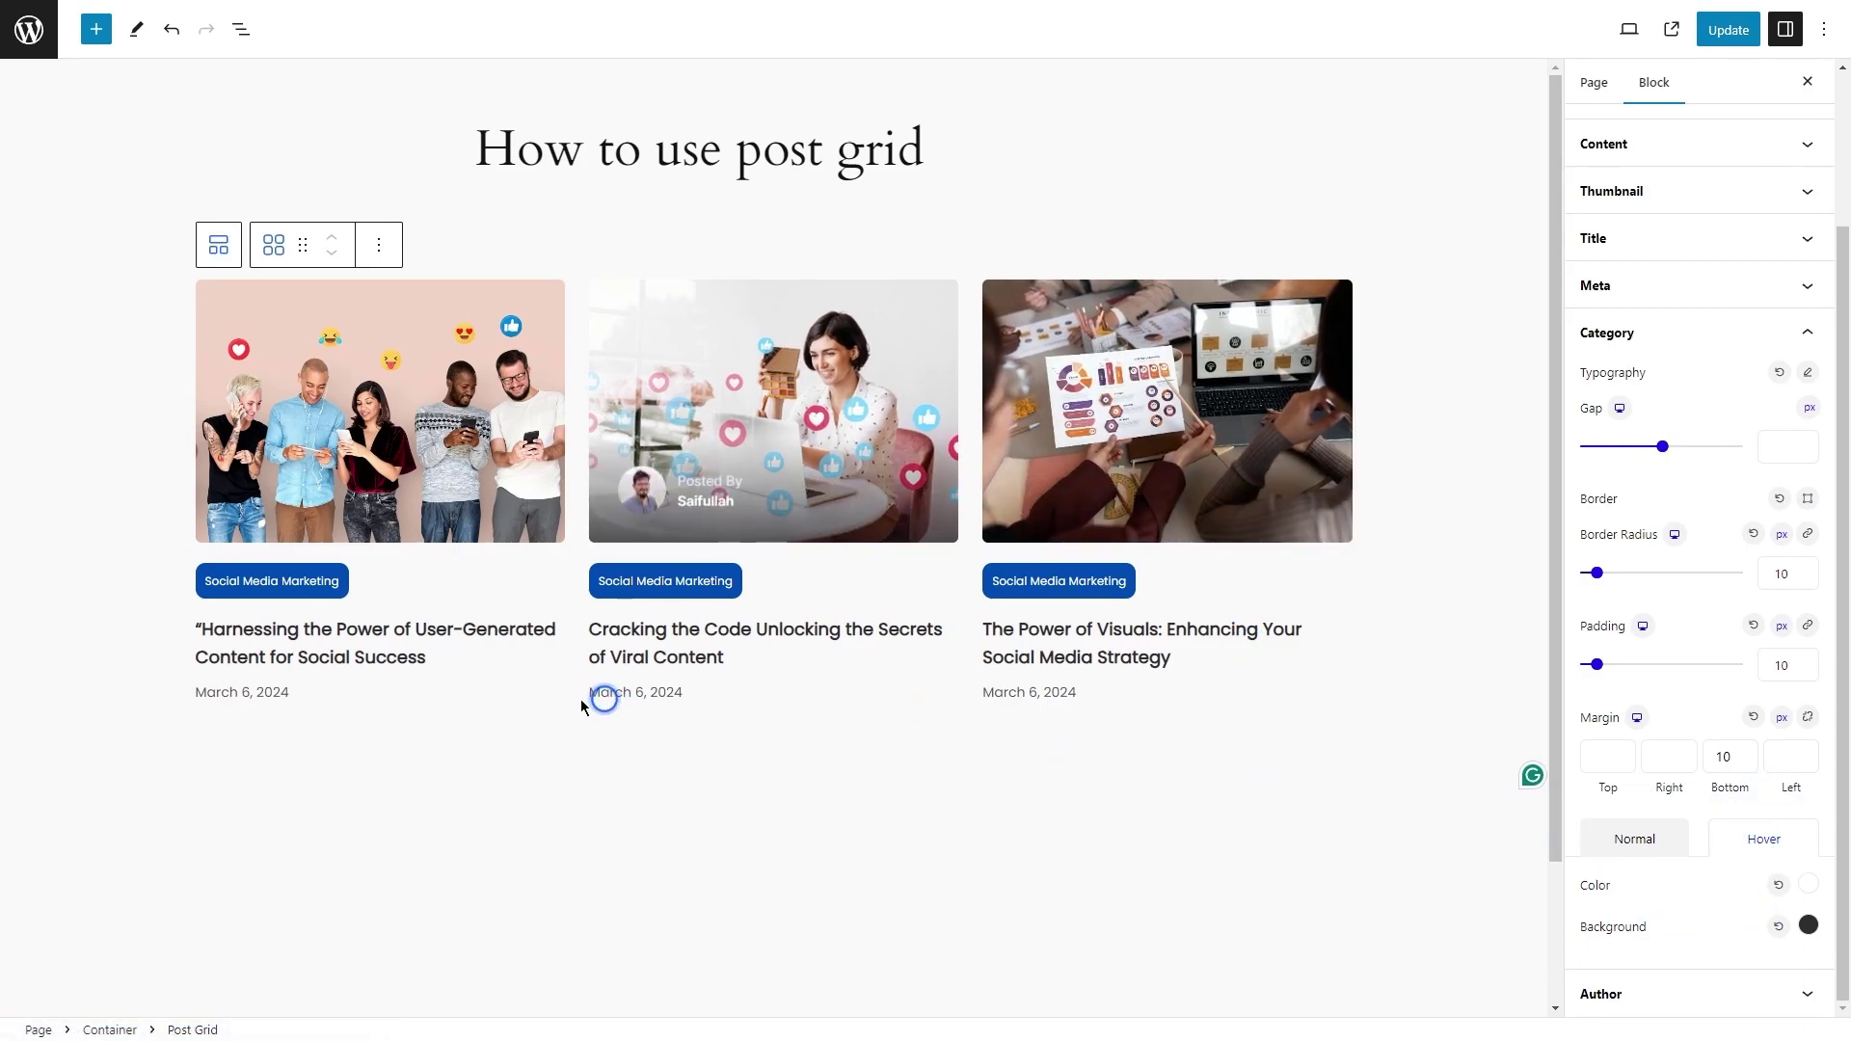
Set the author avatar size to 46, leaving the avatar-to-name gap at default.
click(1740, 989)
click(1722, 959)
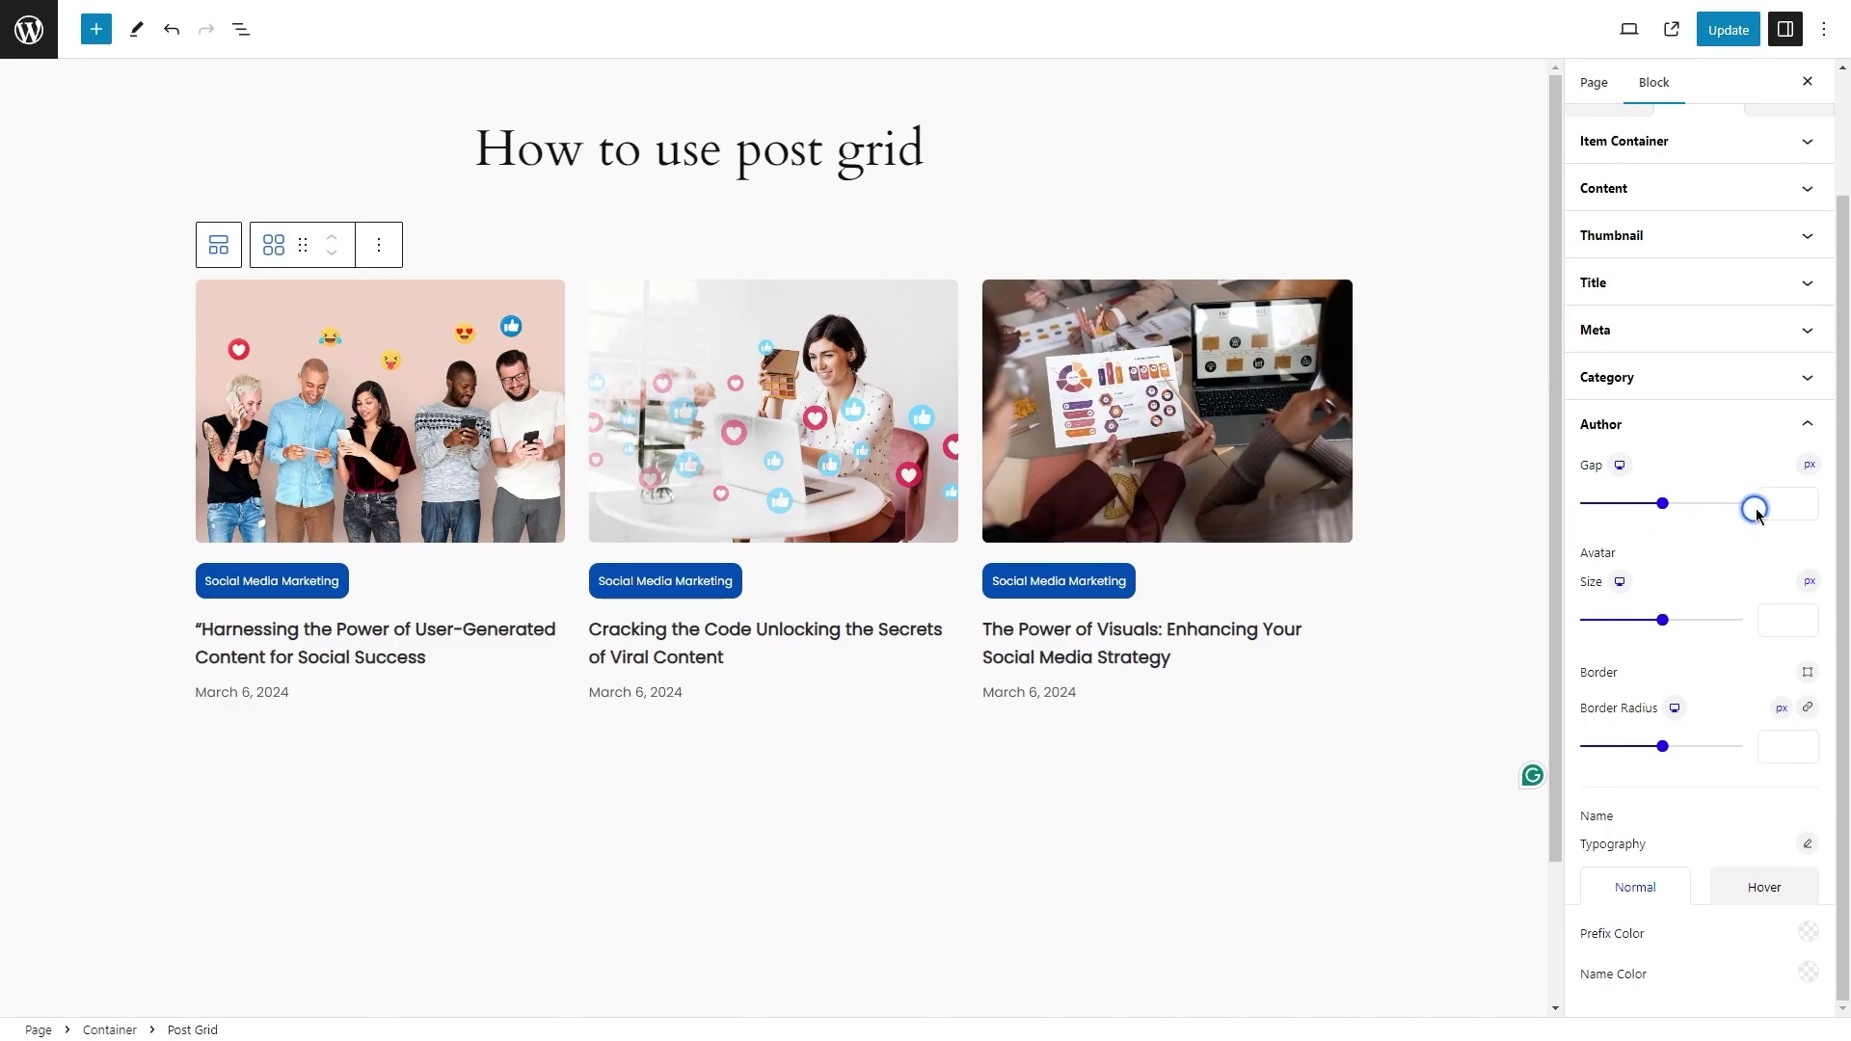
drag(1662, 503, 1635, 503)
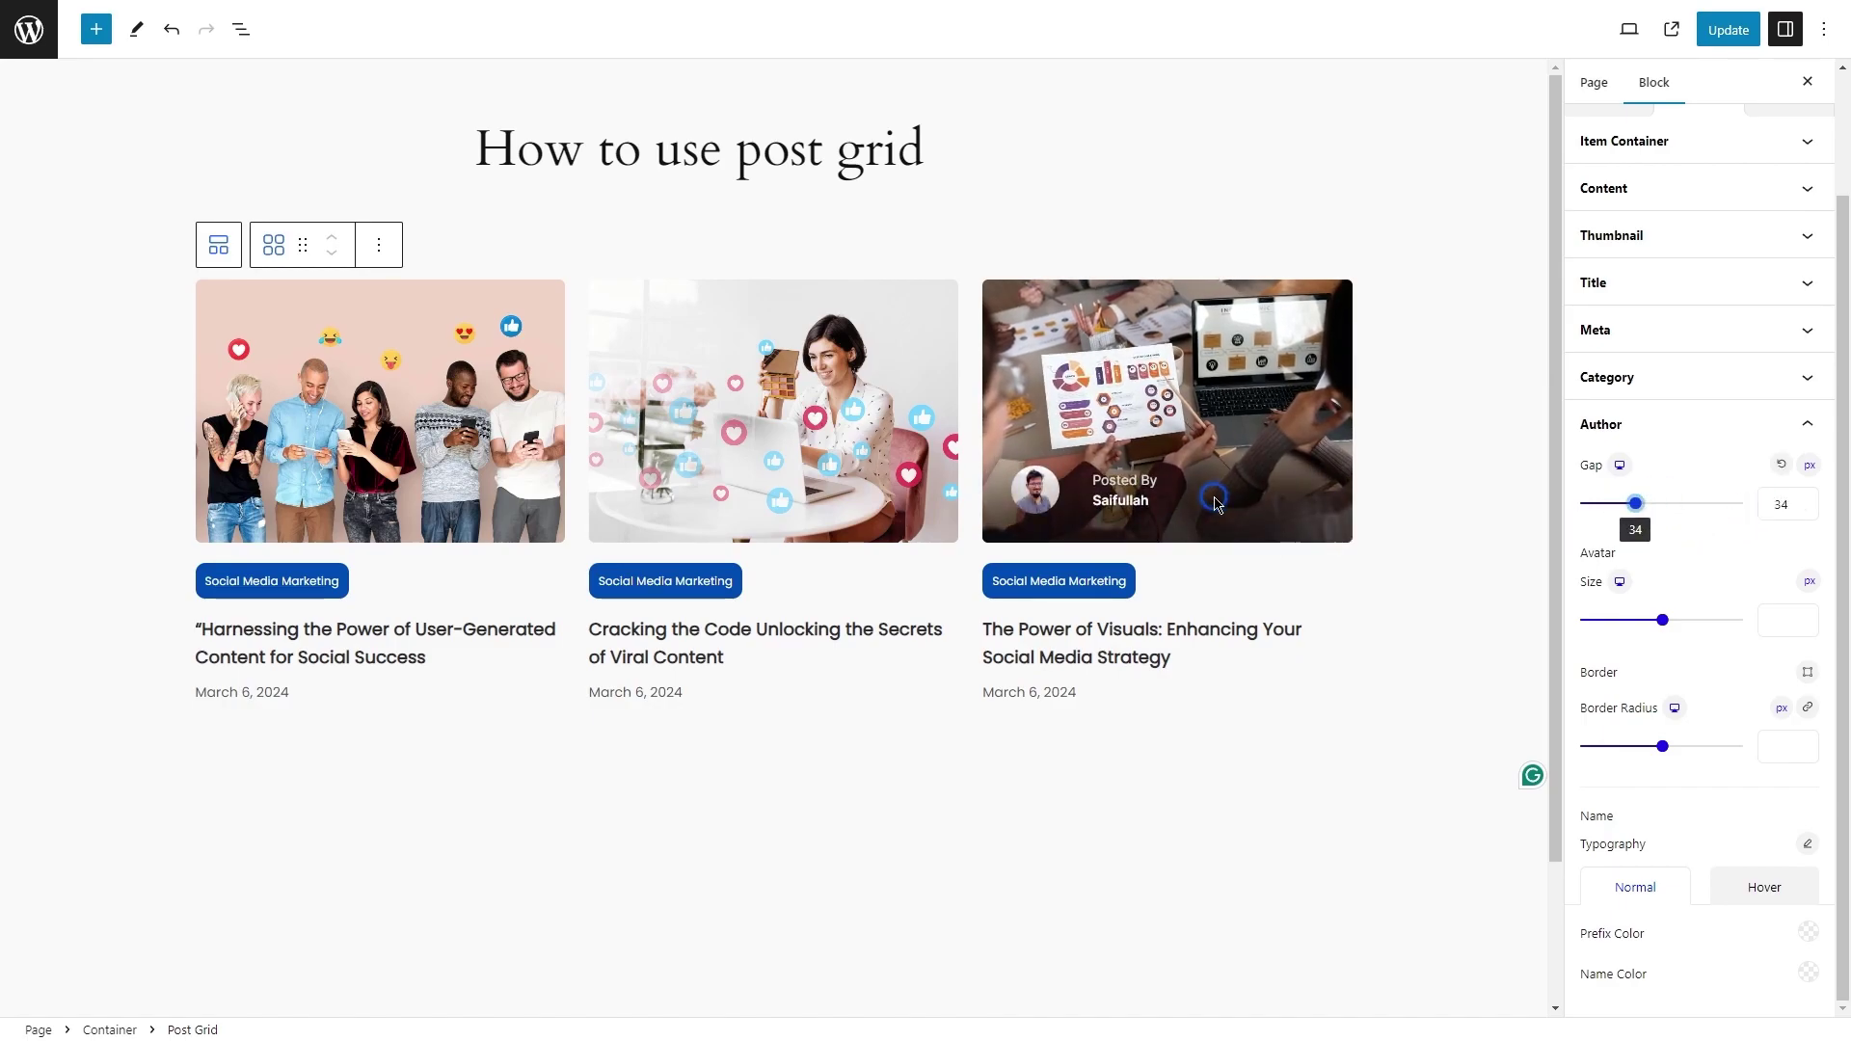
click(1786, 467)
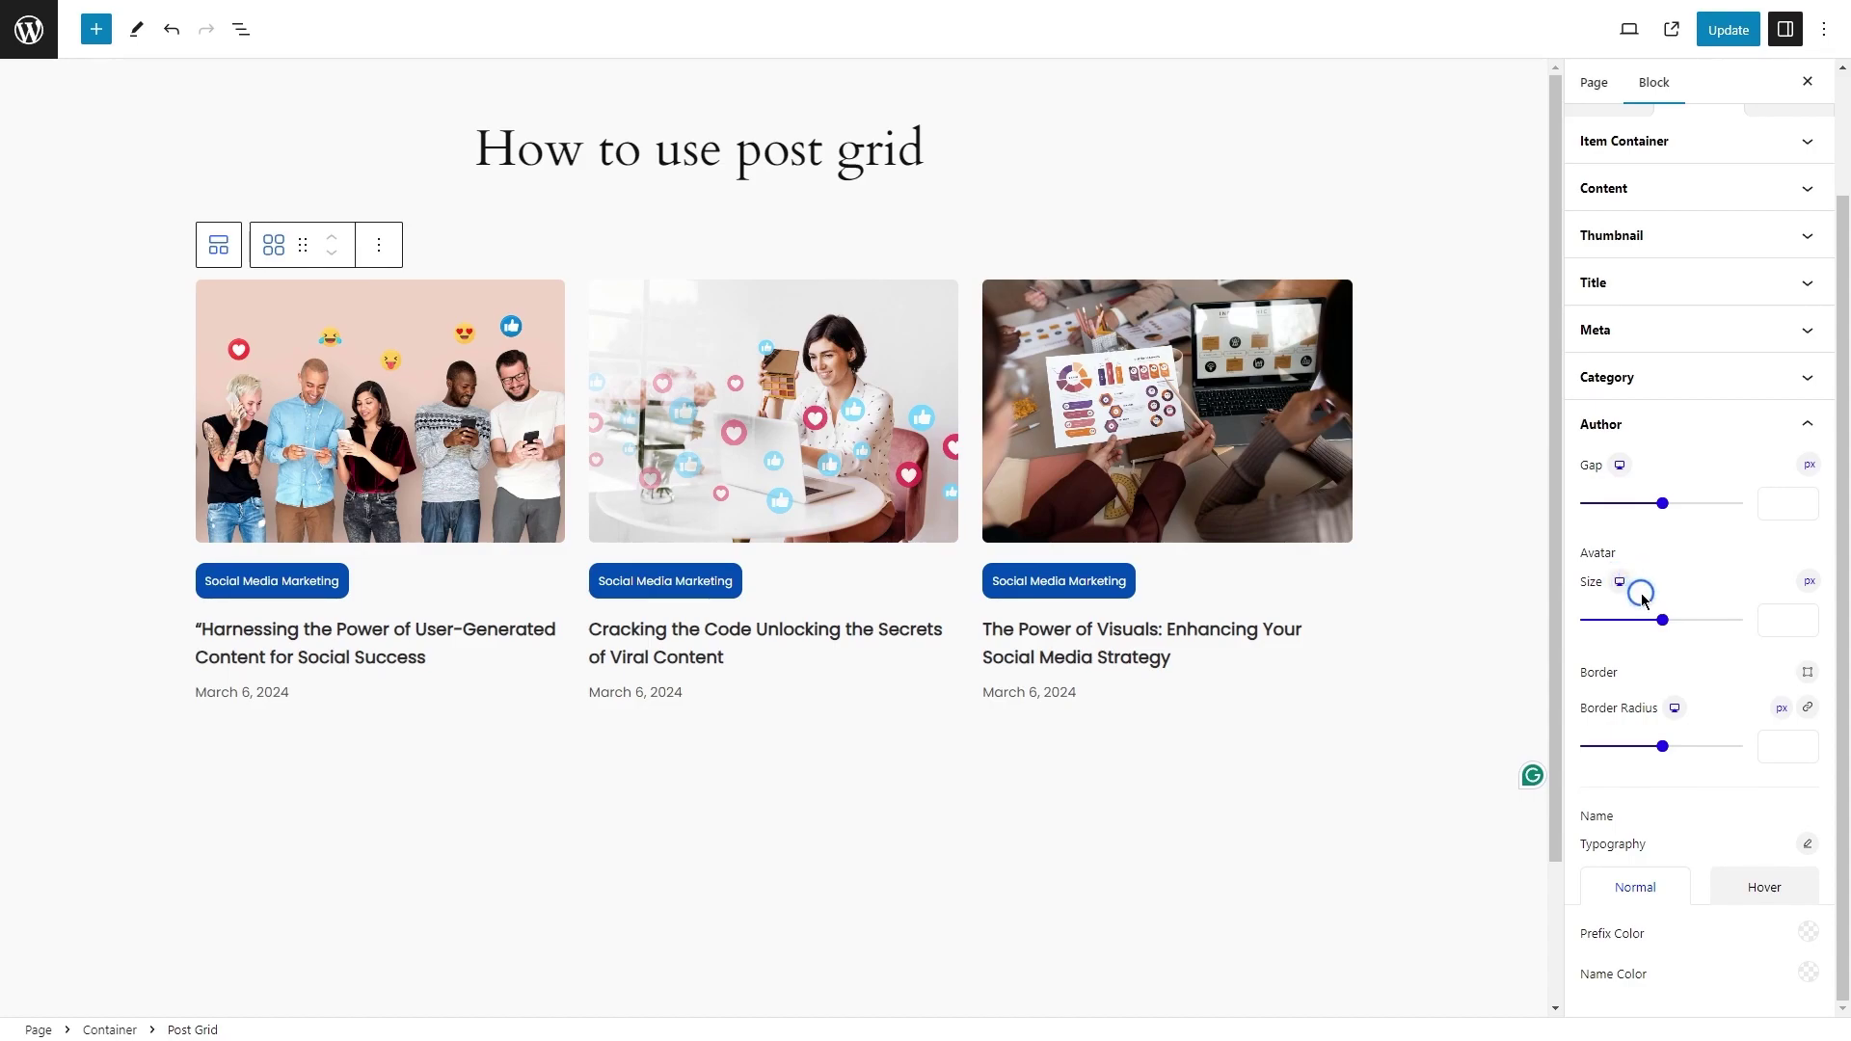
click(1656, 620)
Give the author avatars a solid white border.
mouse_move(1154, 516)
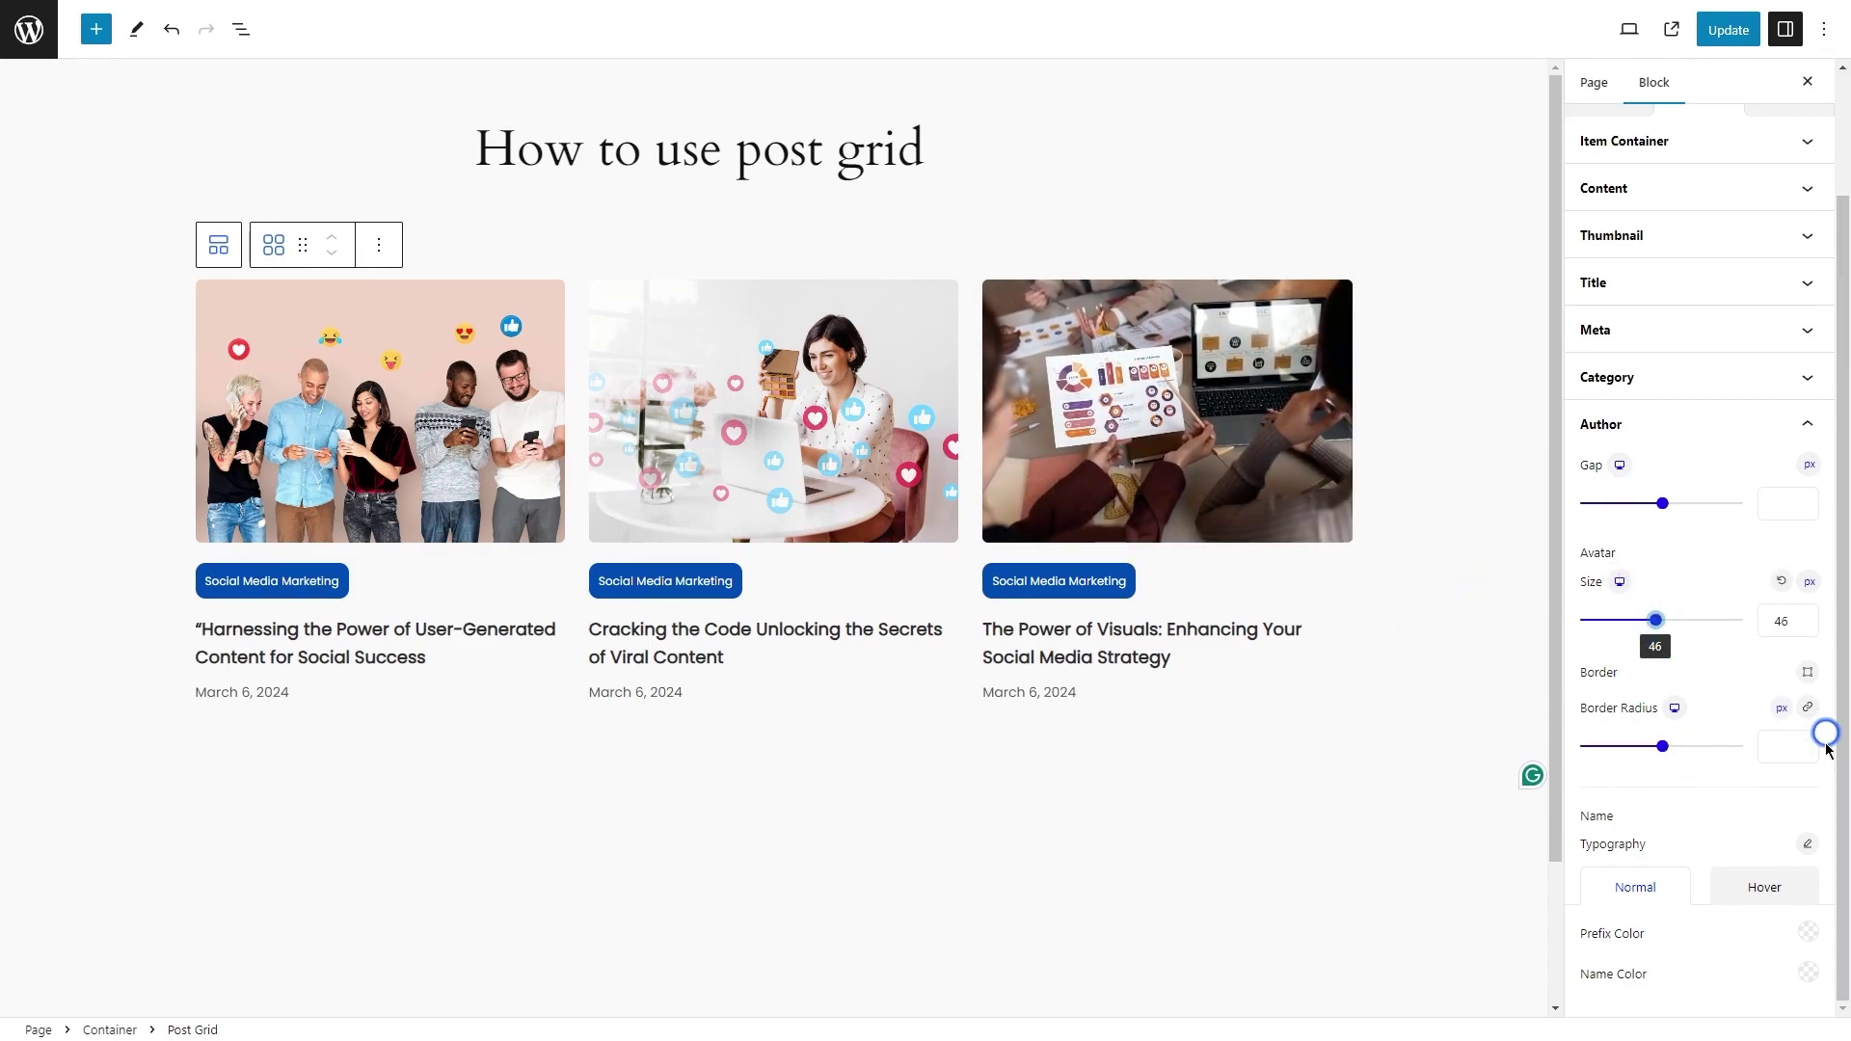
click(1808, 672)
click(1706, 754)
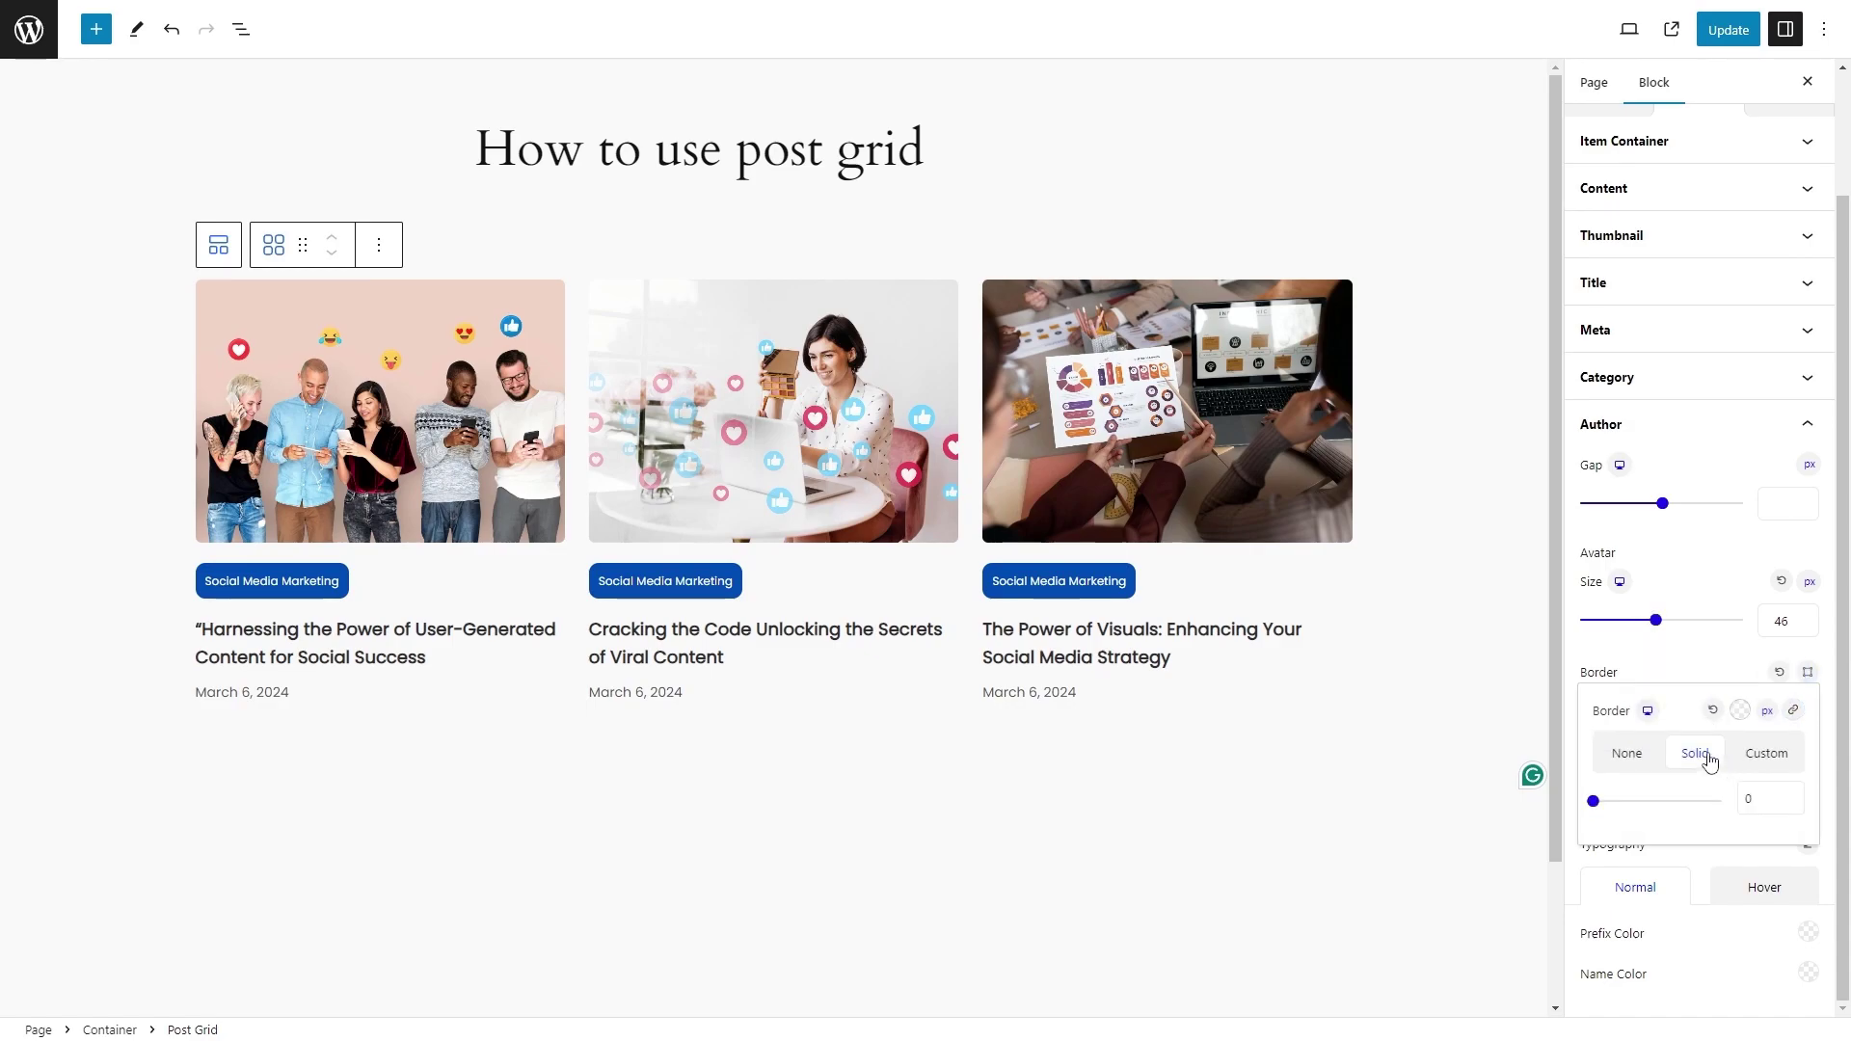
mouse_move(1046, 496)
click(1741, 710)
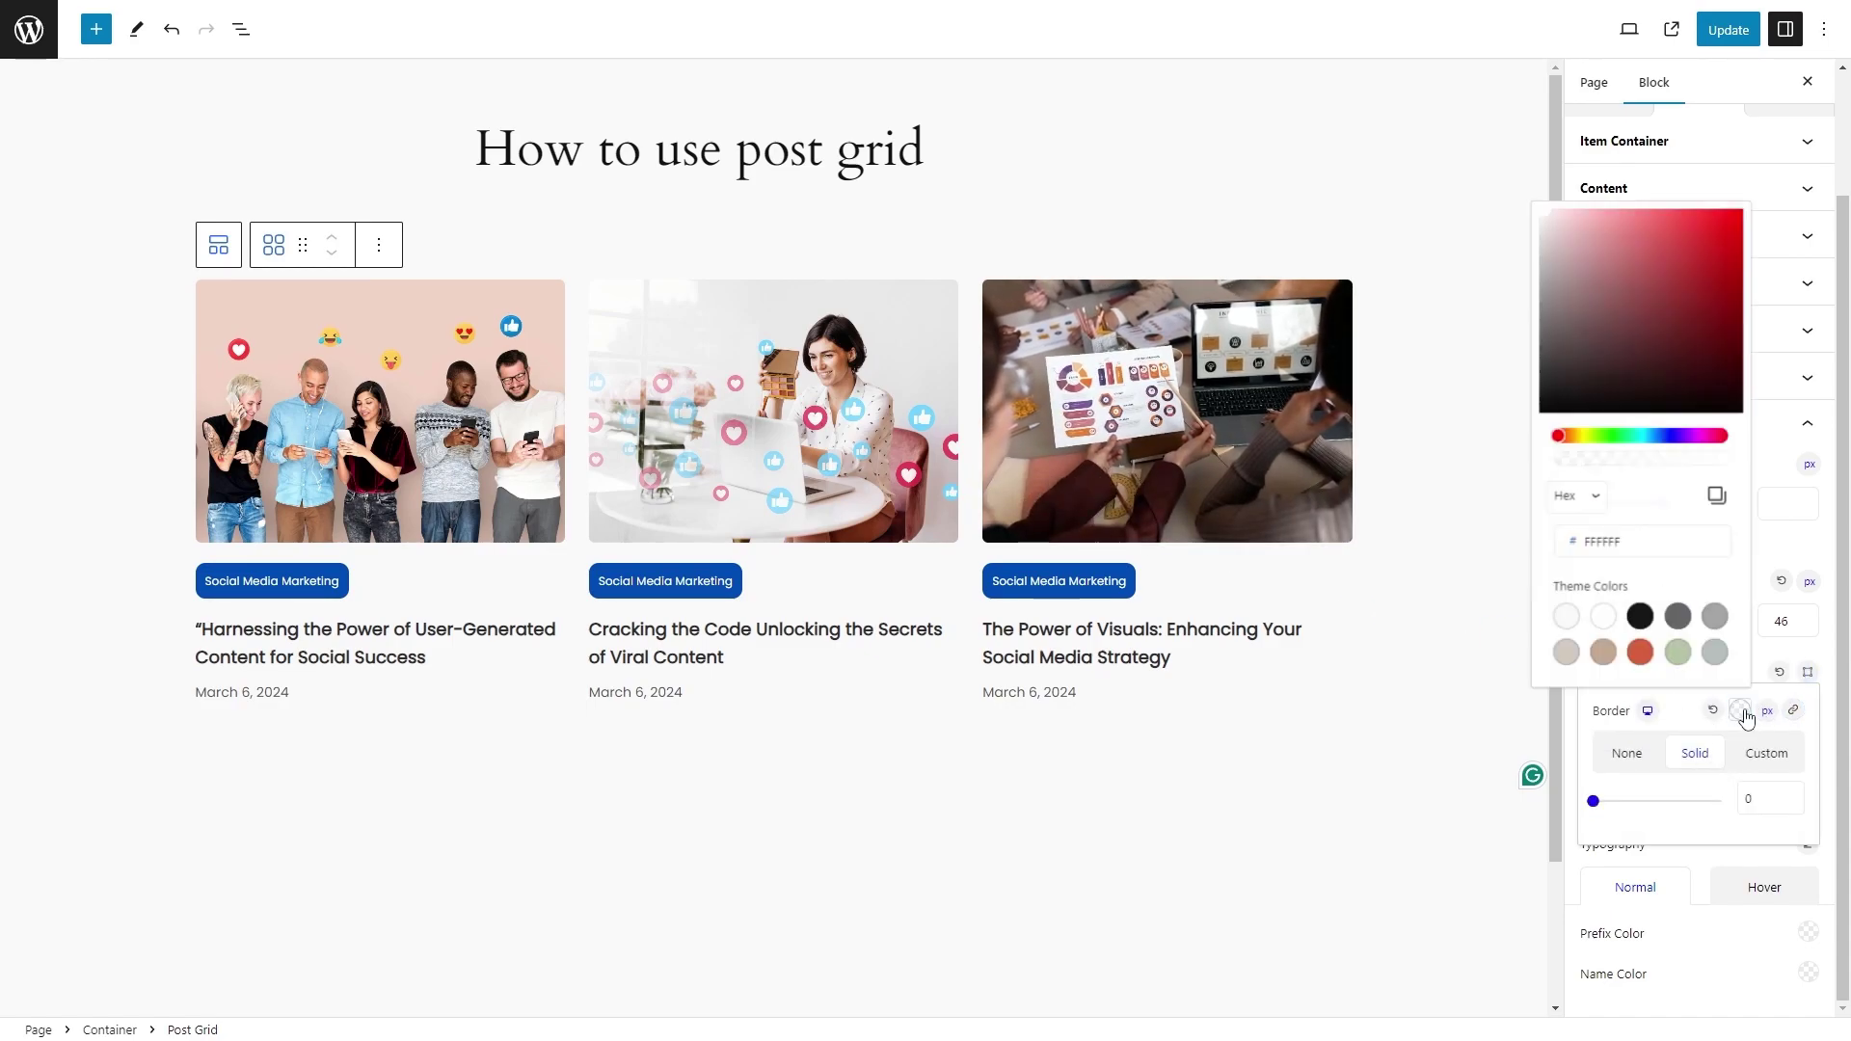
click(1547, 261)
drag(1533, 246, 1518, 200)
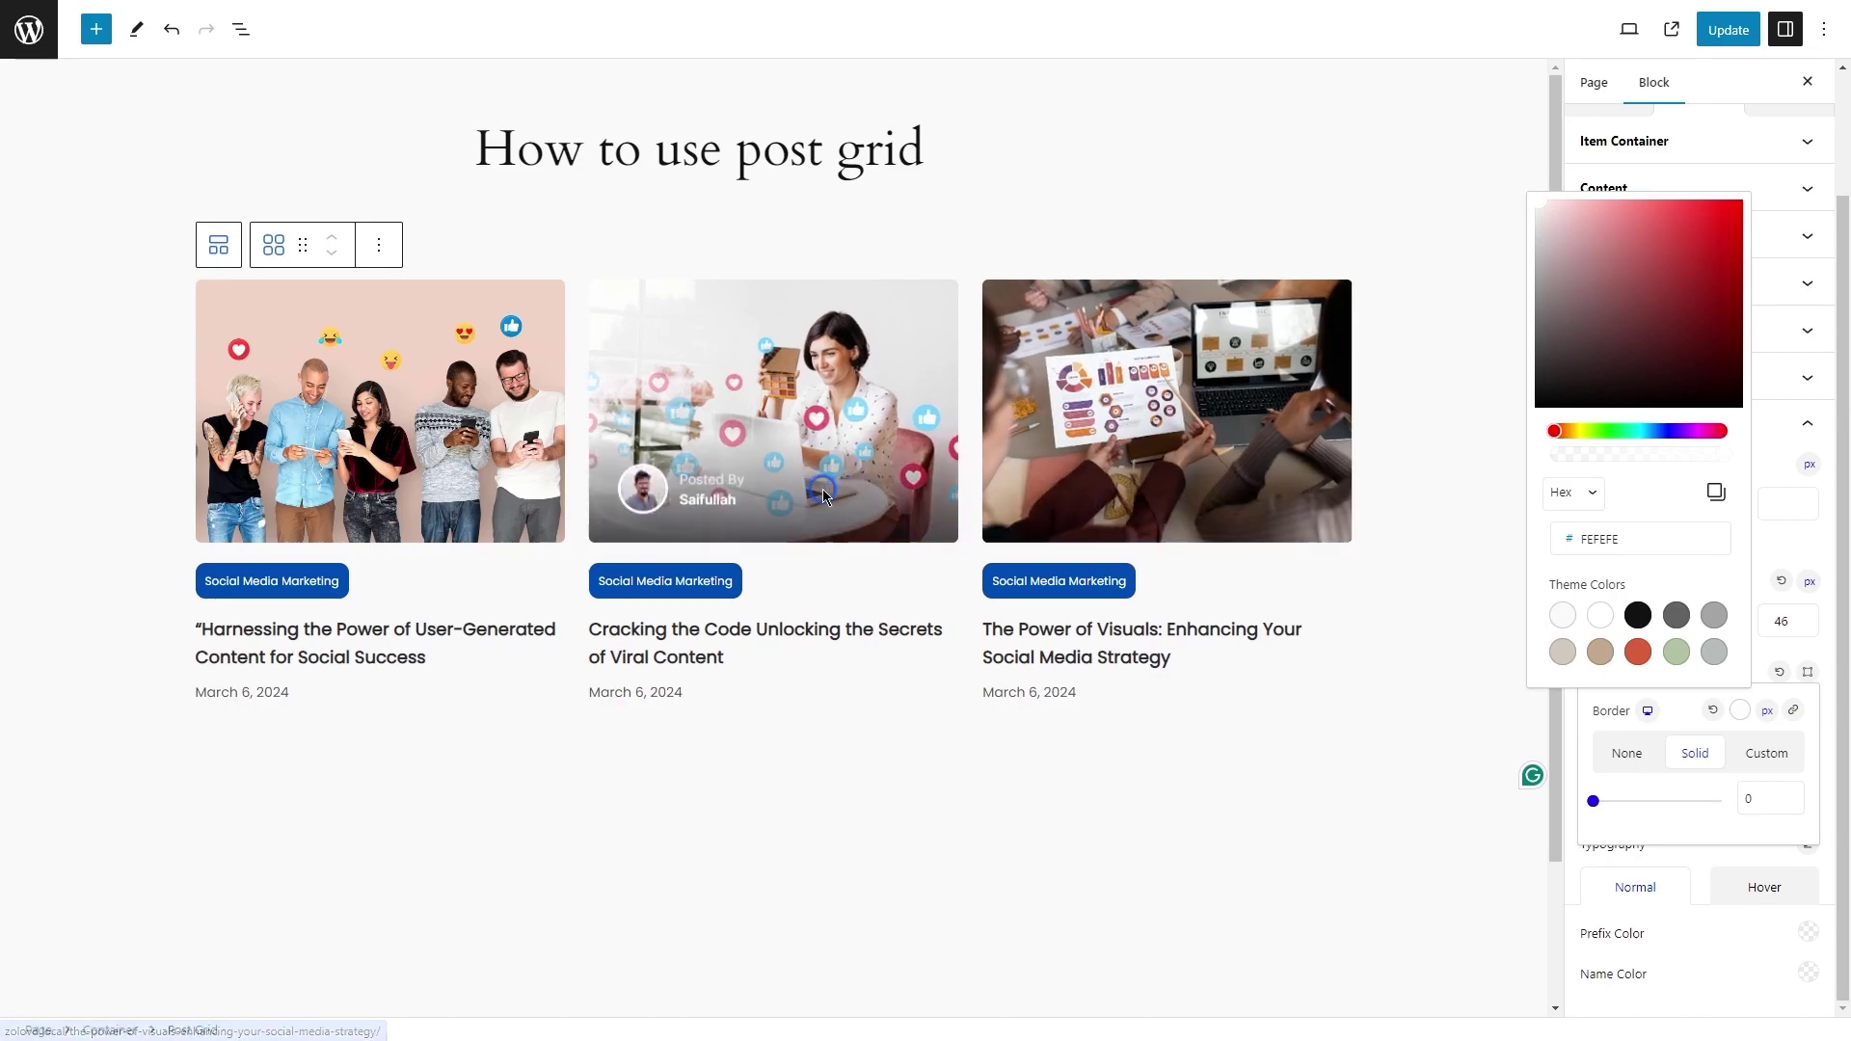
click(1730, 943)
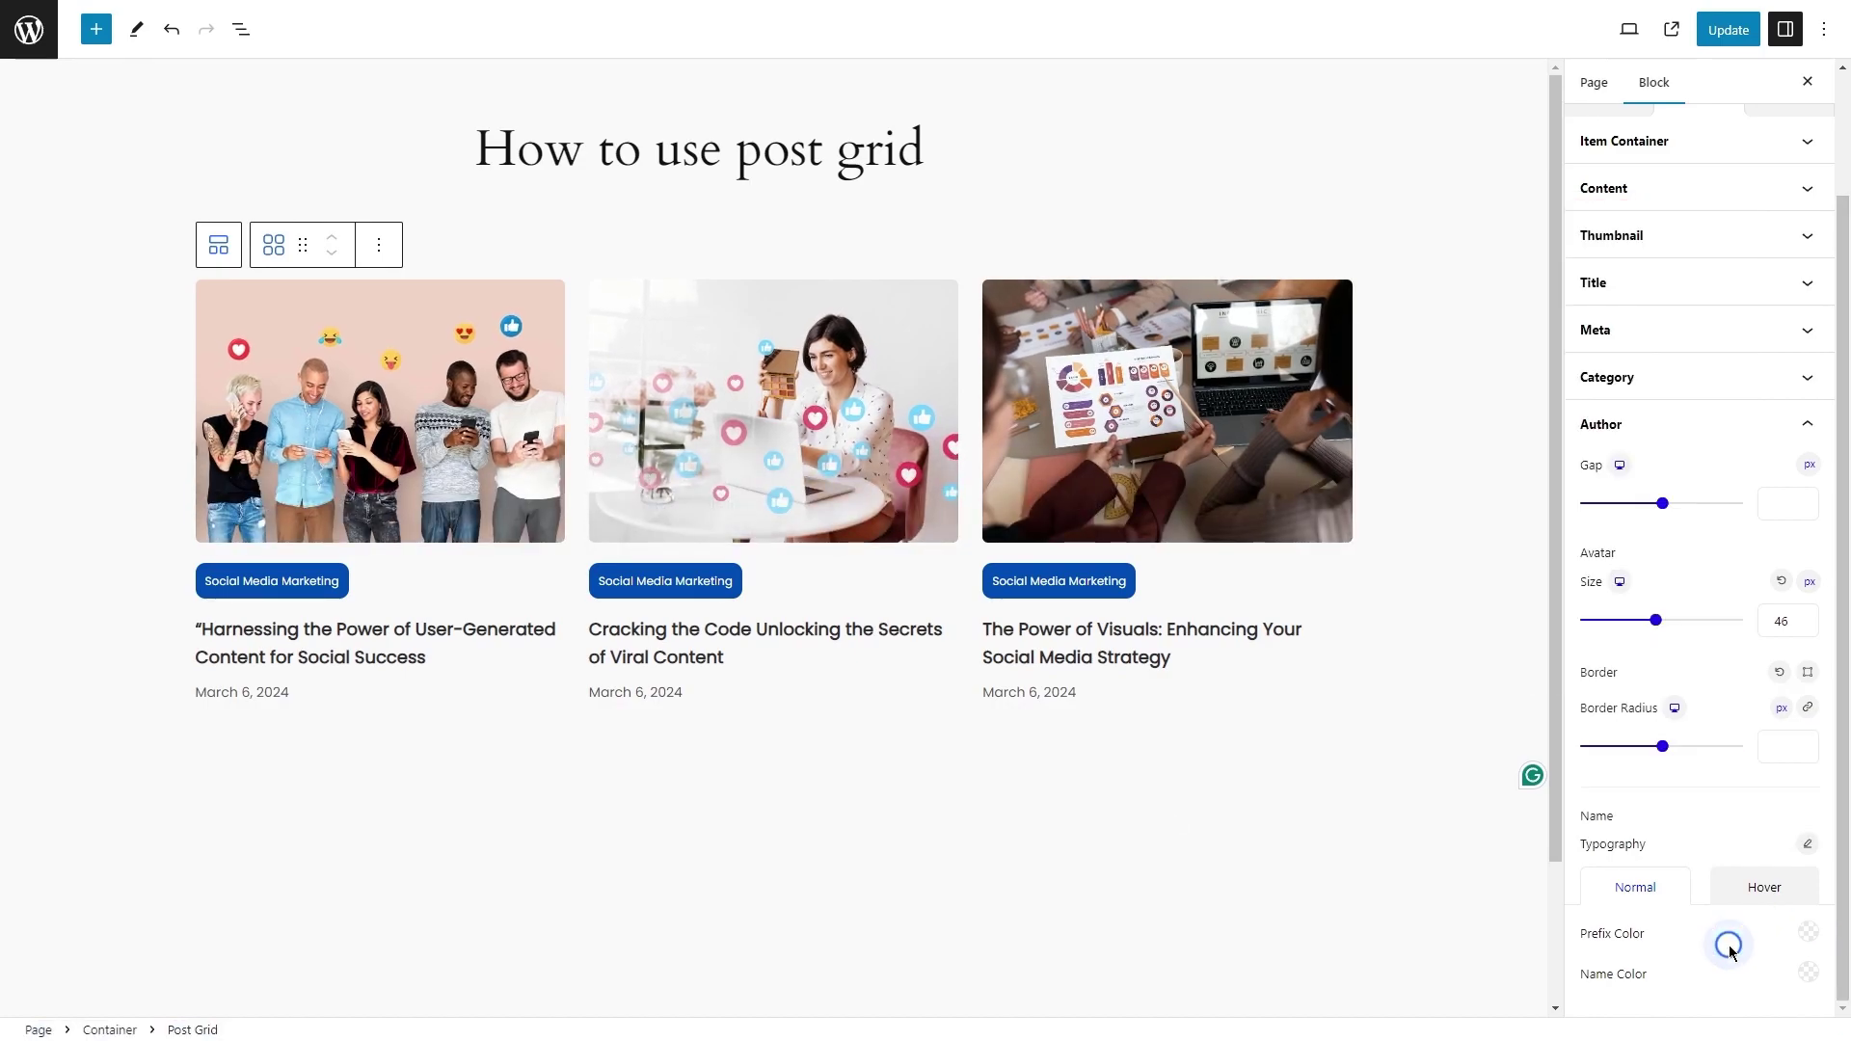
Set the author names to Poppins 12 px and update the page.
click(1808, 843)
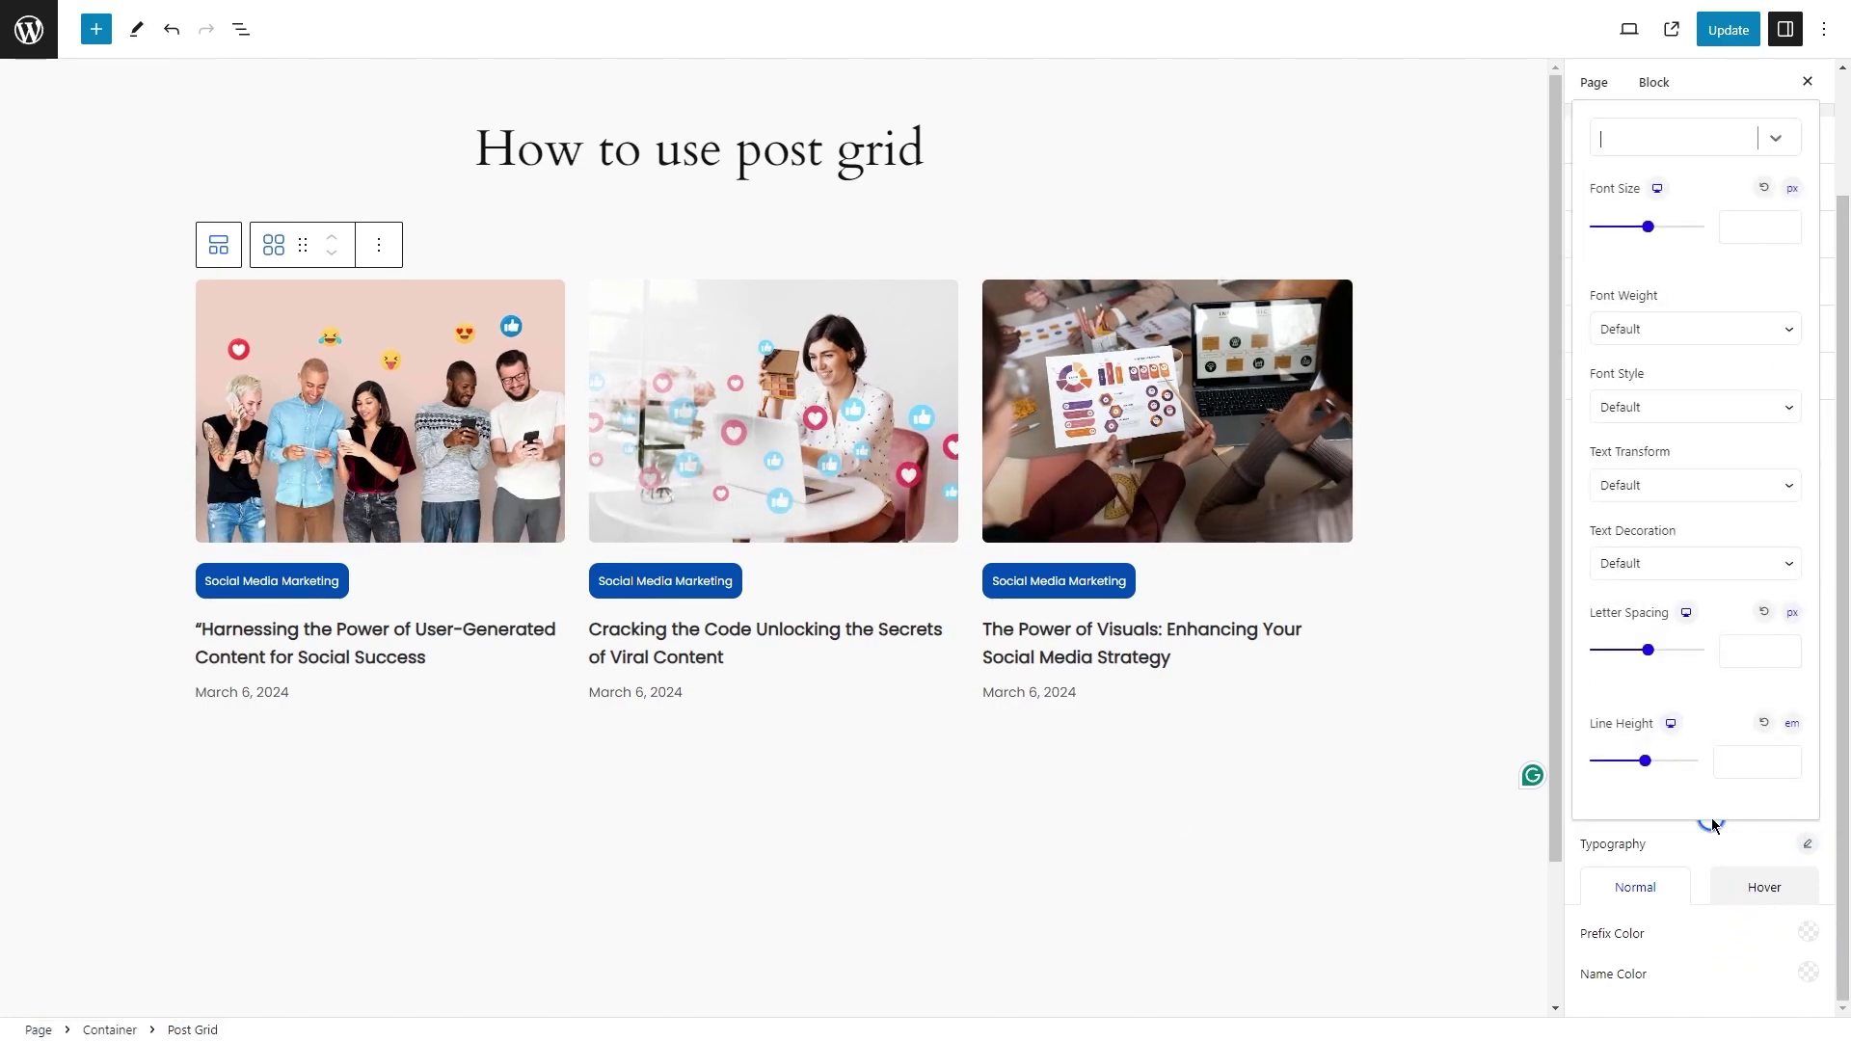
text(poppi)
key(Return)
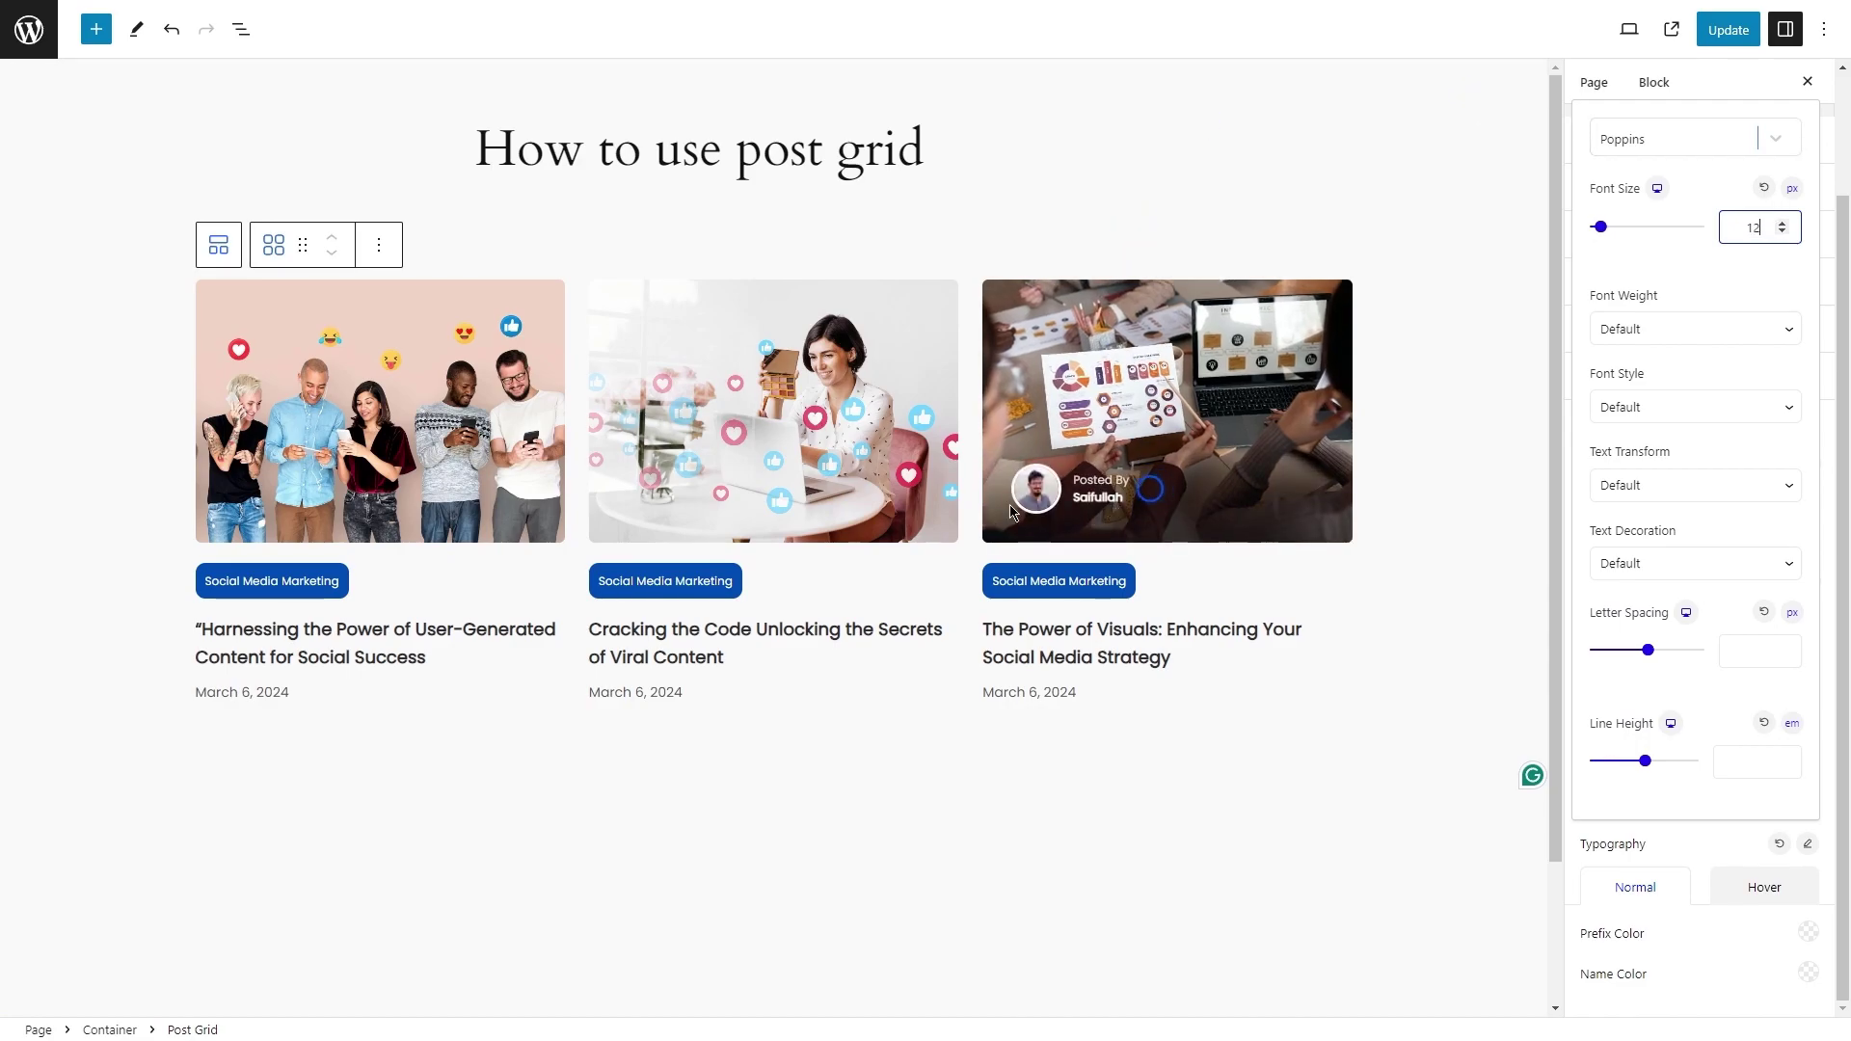
mouse_move(453, 501)
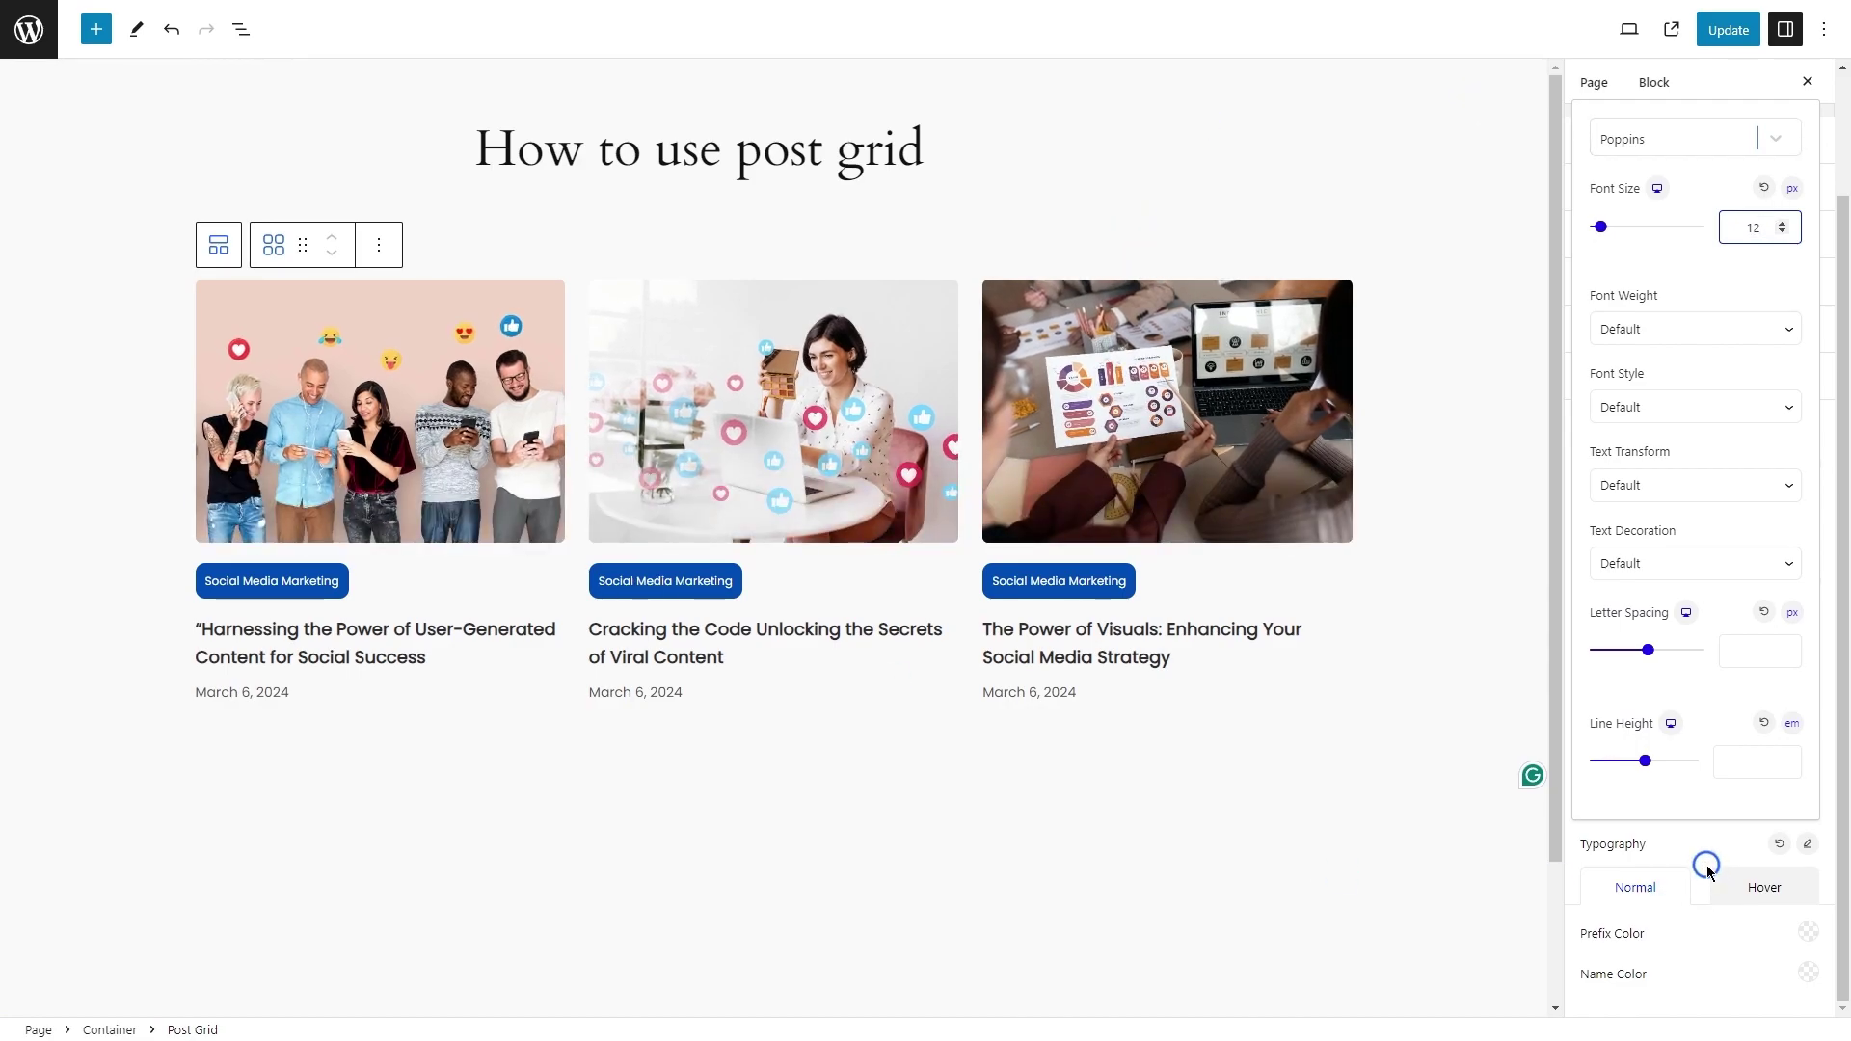
click(1716, 861)
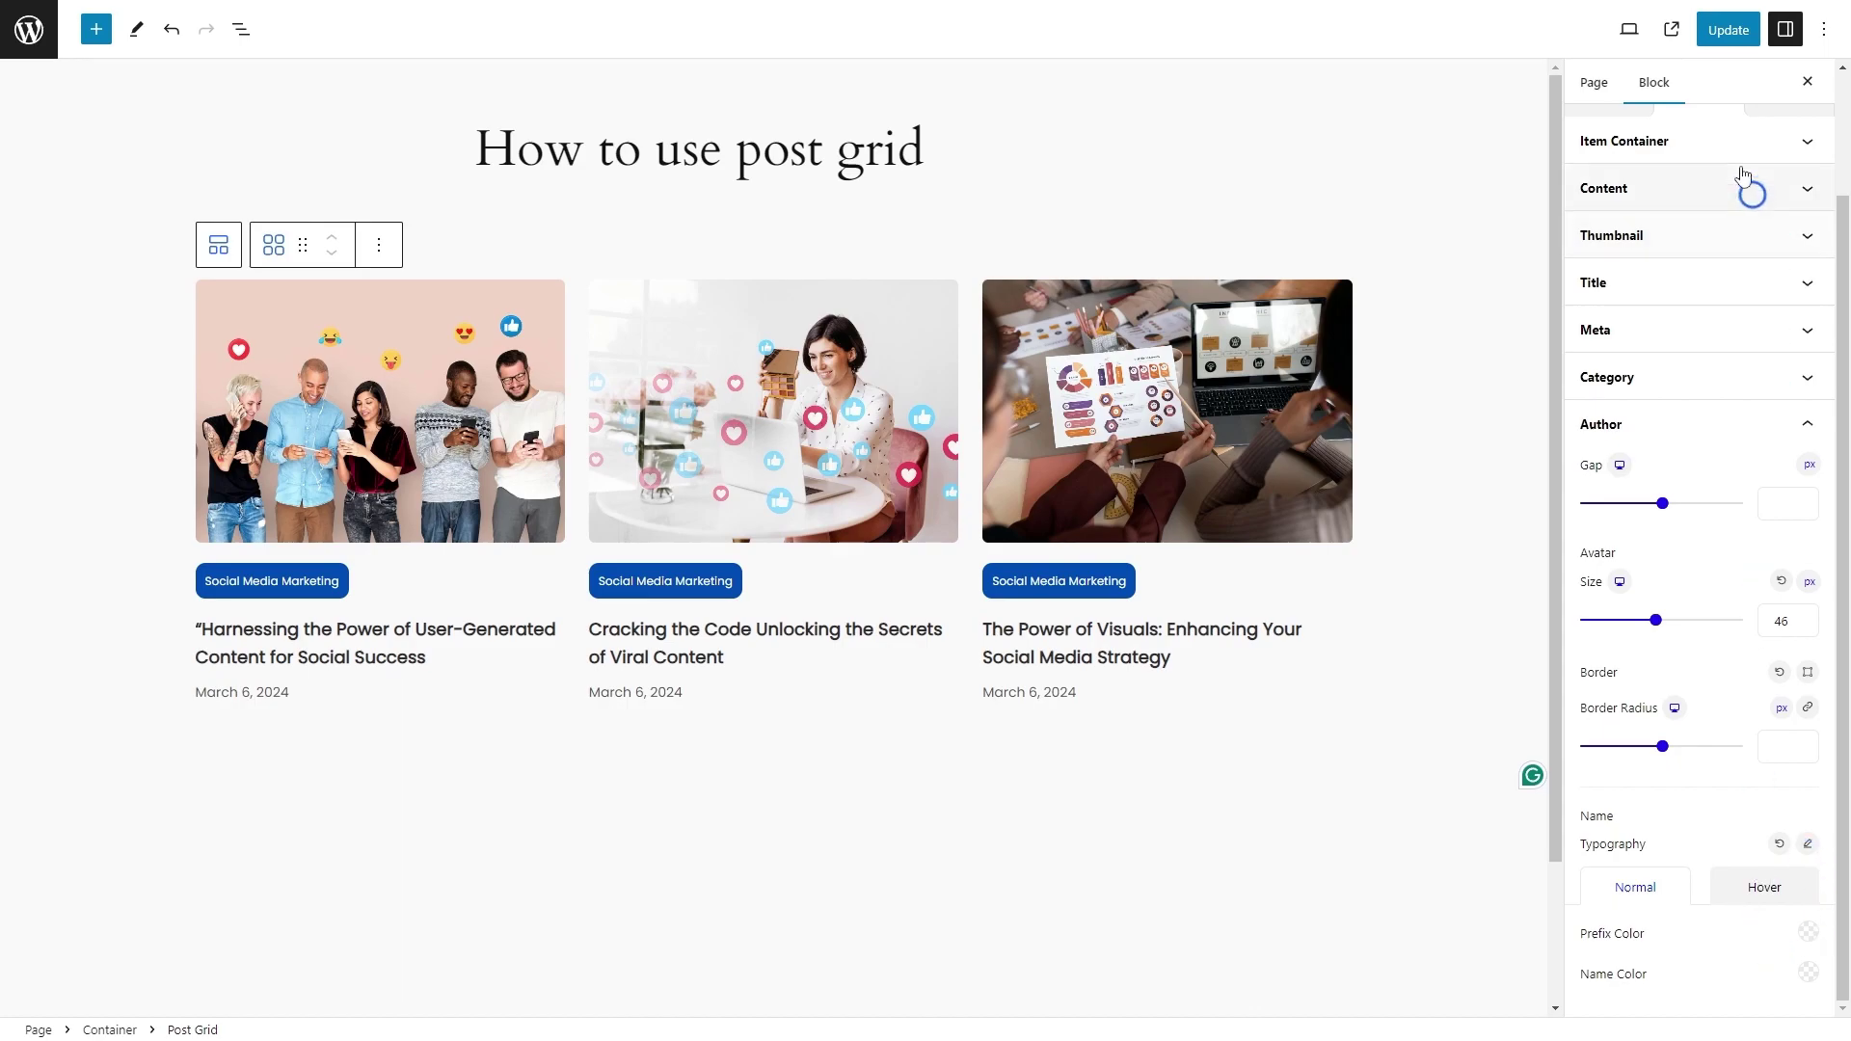
click(1727, 29)
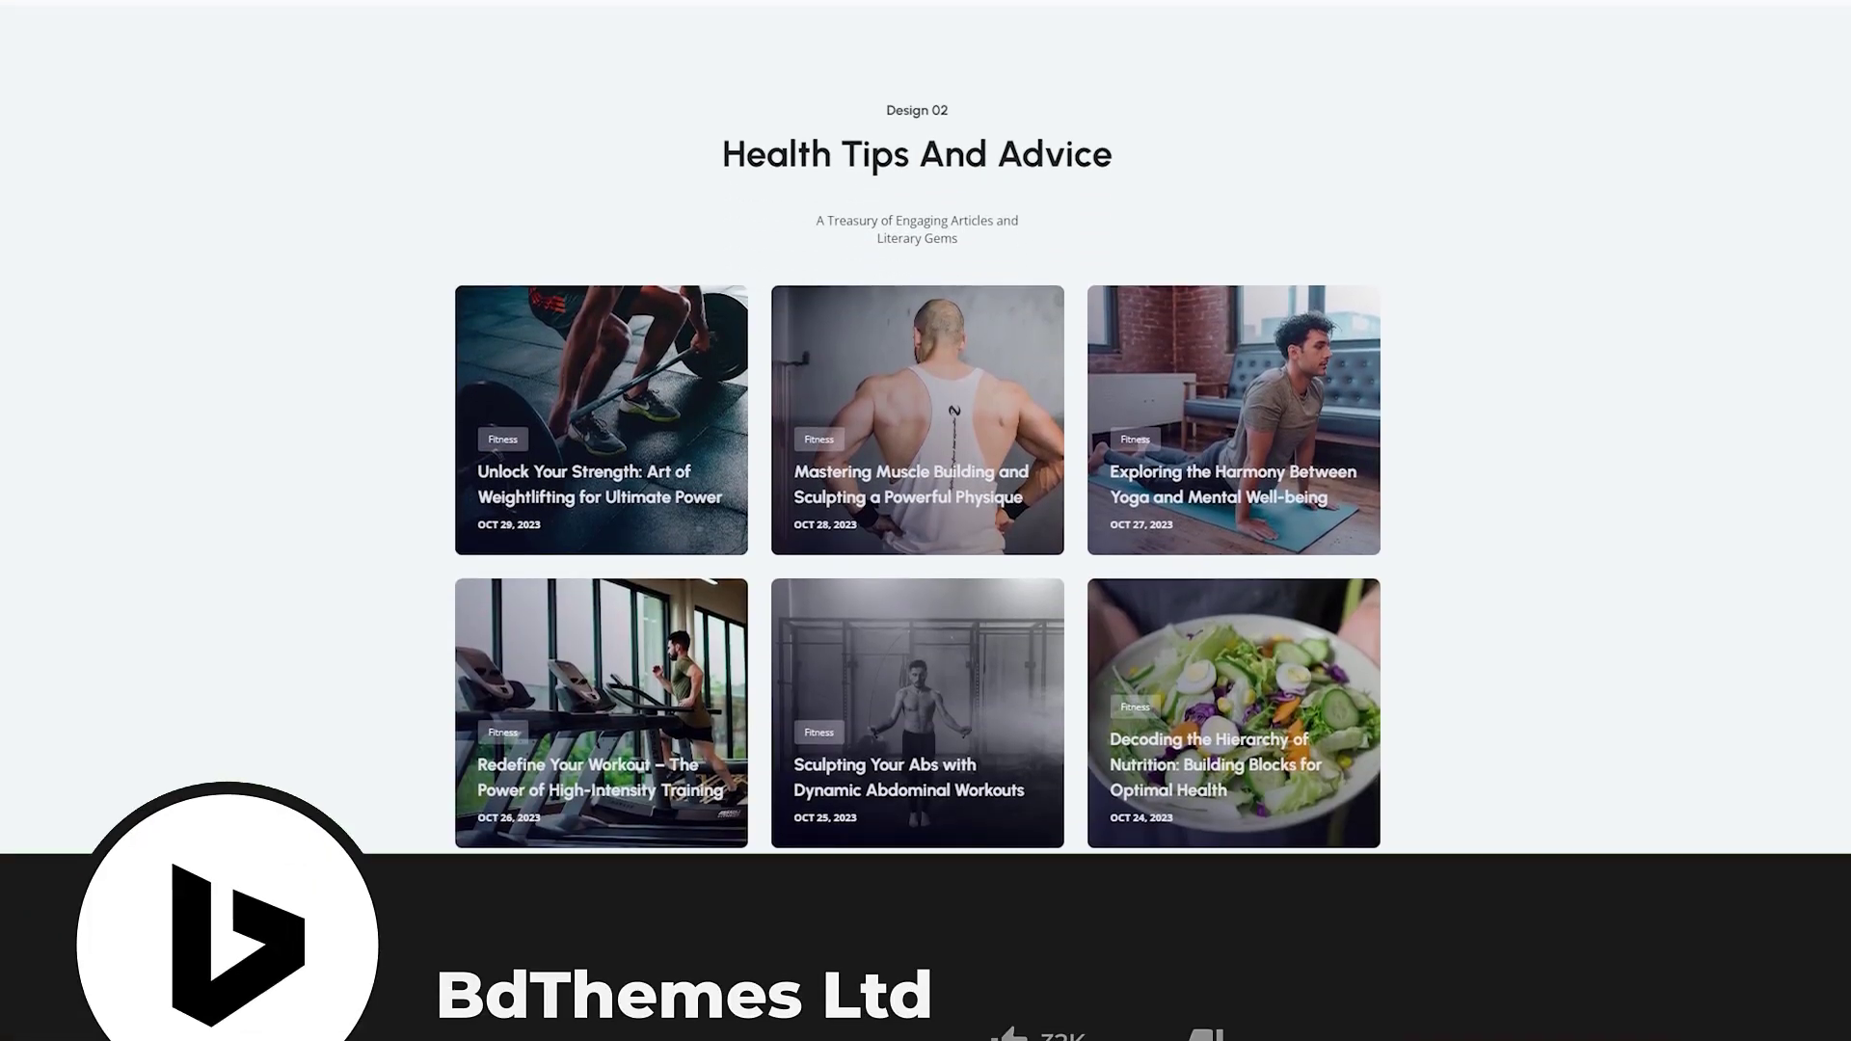
Scroll past Design 02 and Design 03 to the Design 04 'Savor The Flavors' food grid.
scroll(917, 482, down, 9)
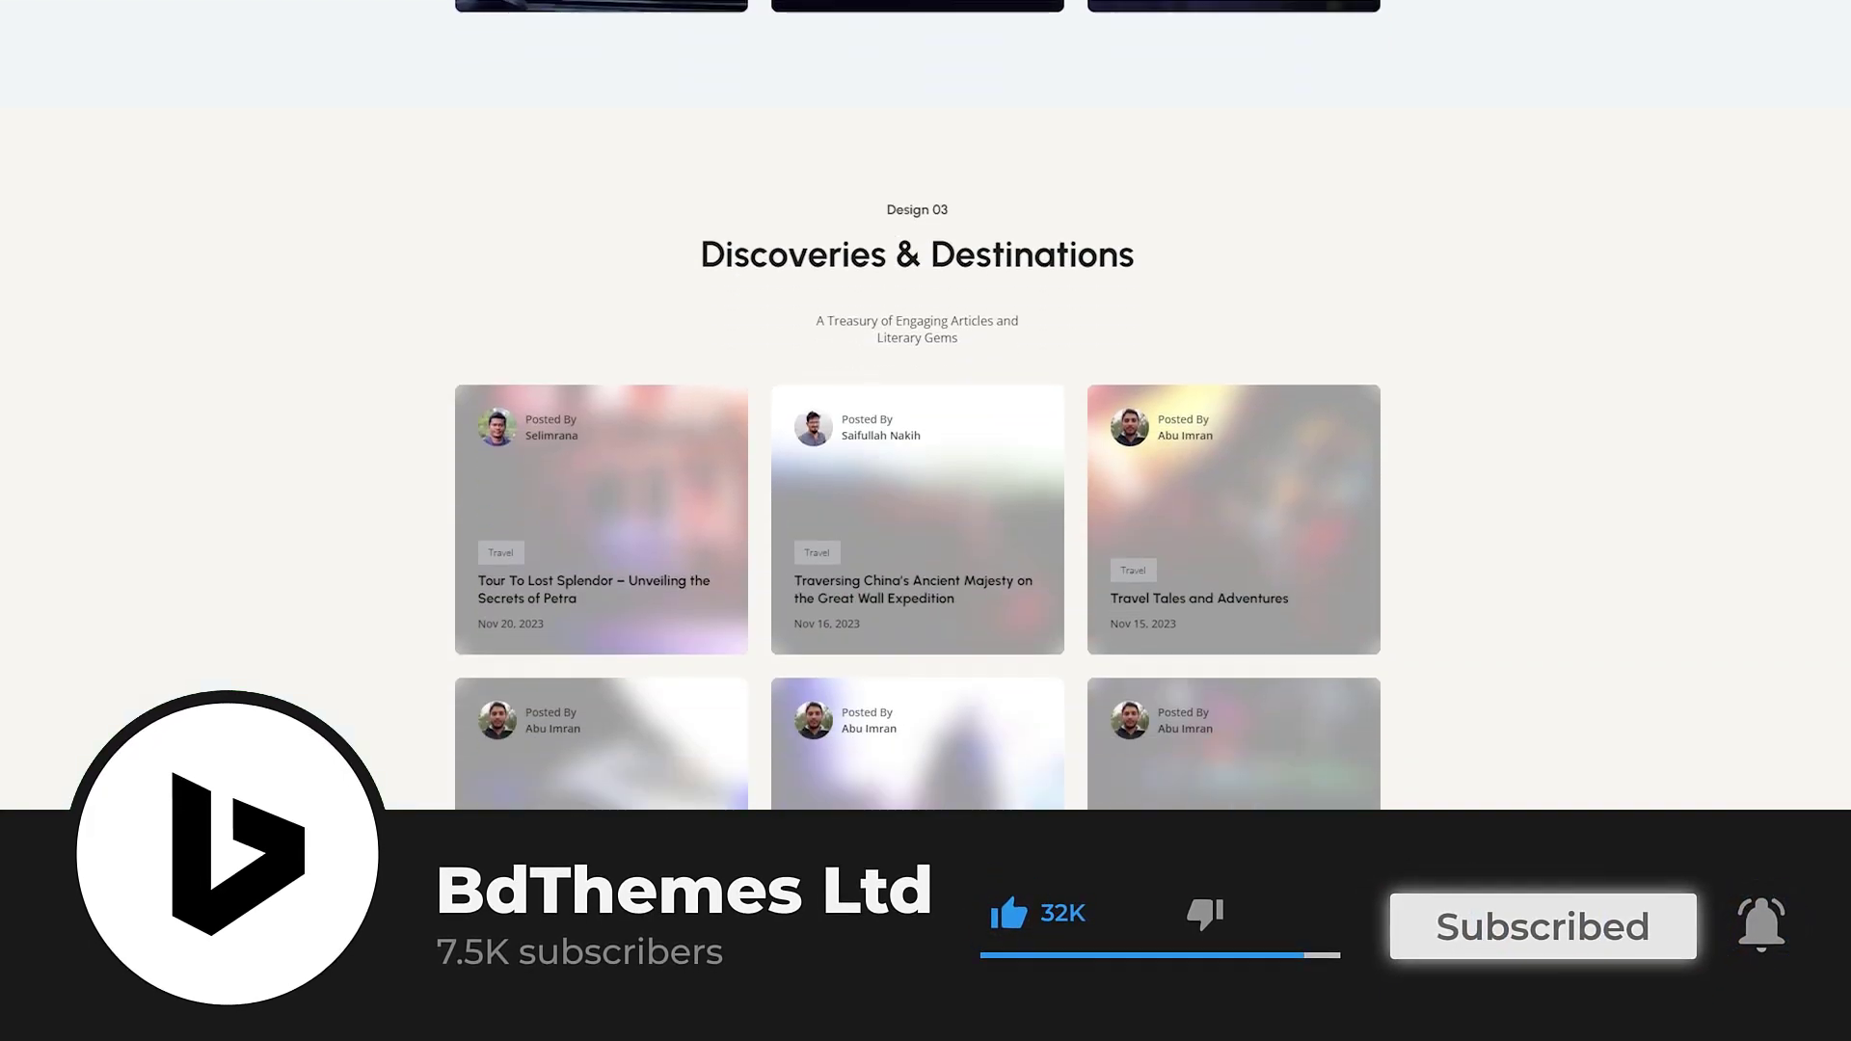
scroll(917, 482, down, 1)
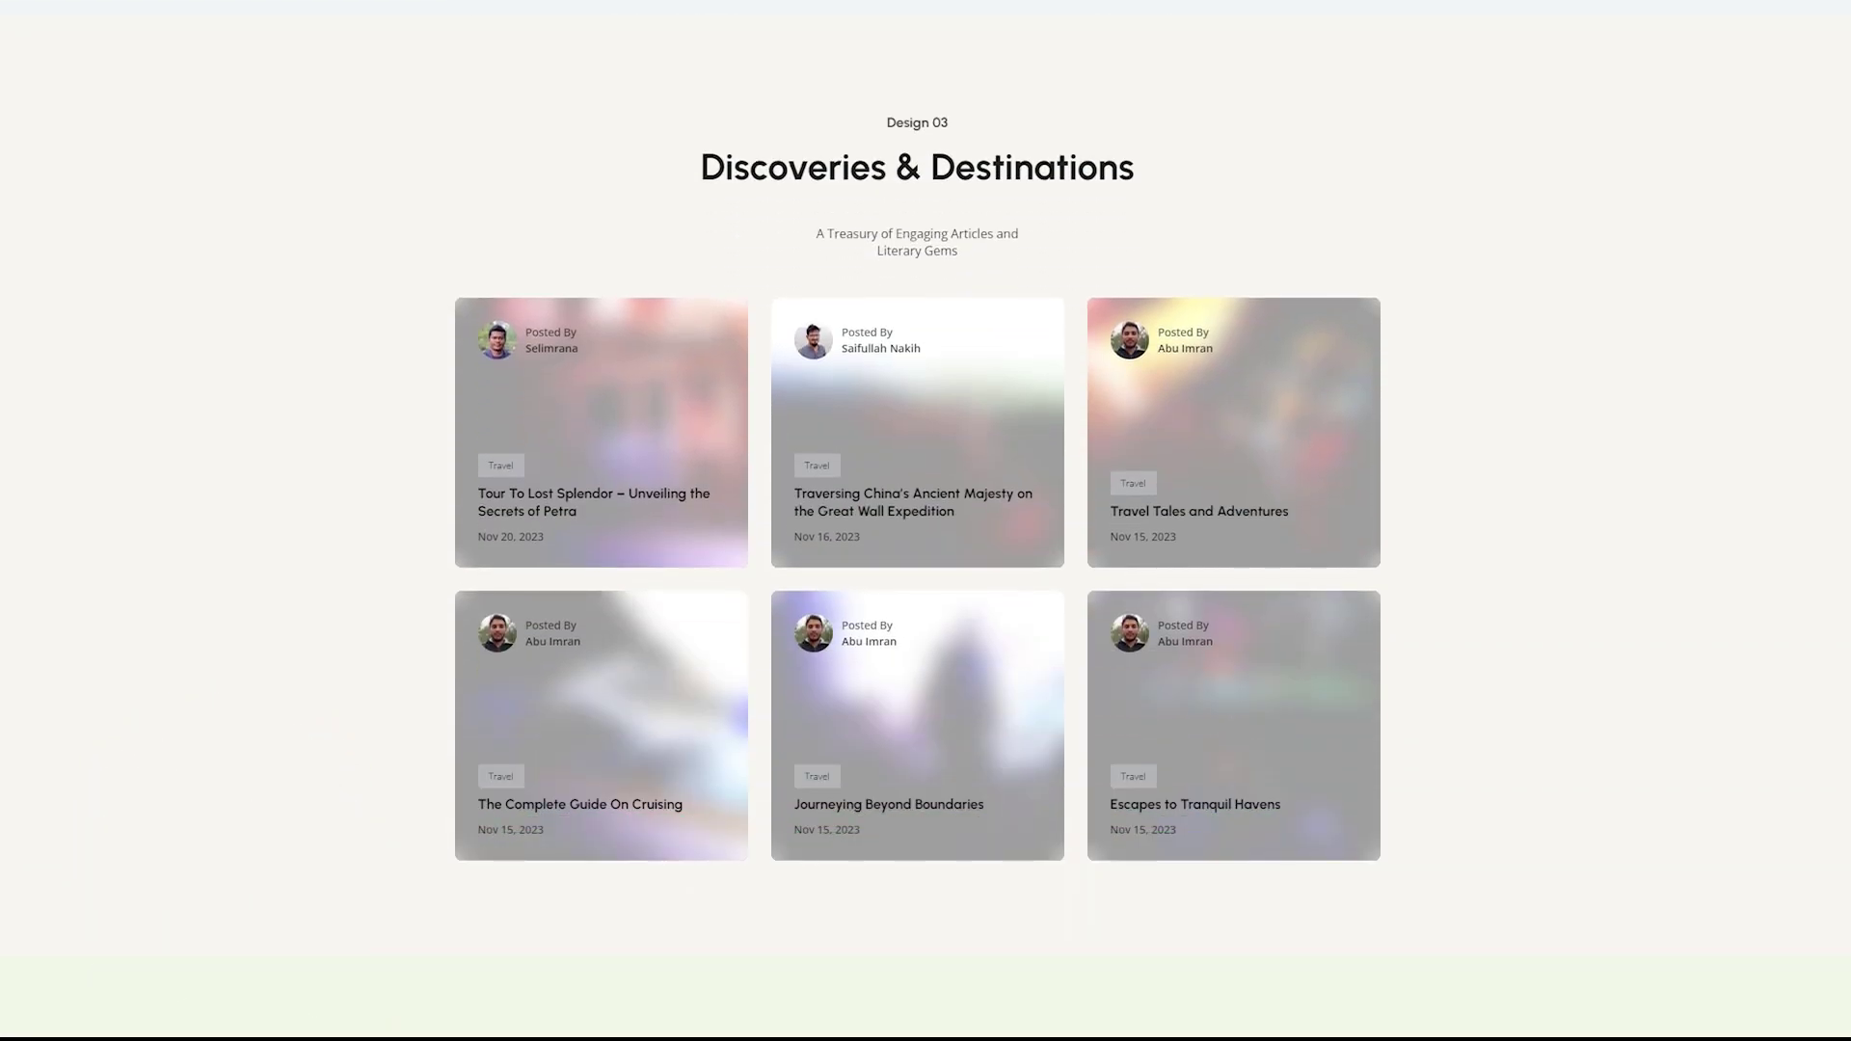
scroll(917, 521, down, 10)
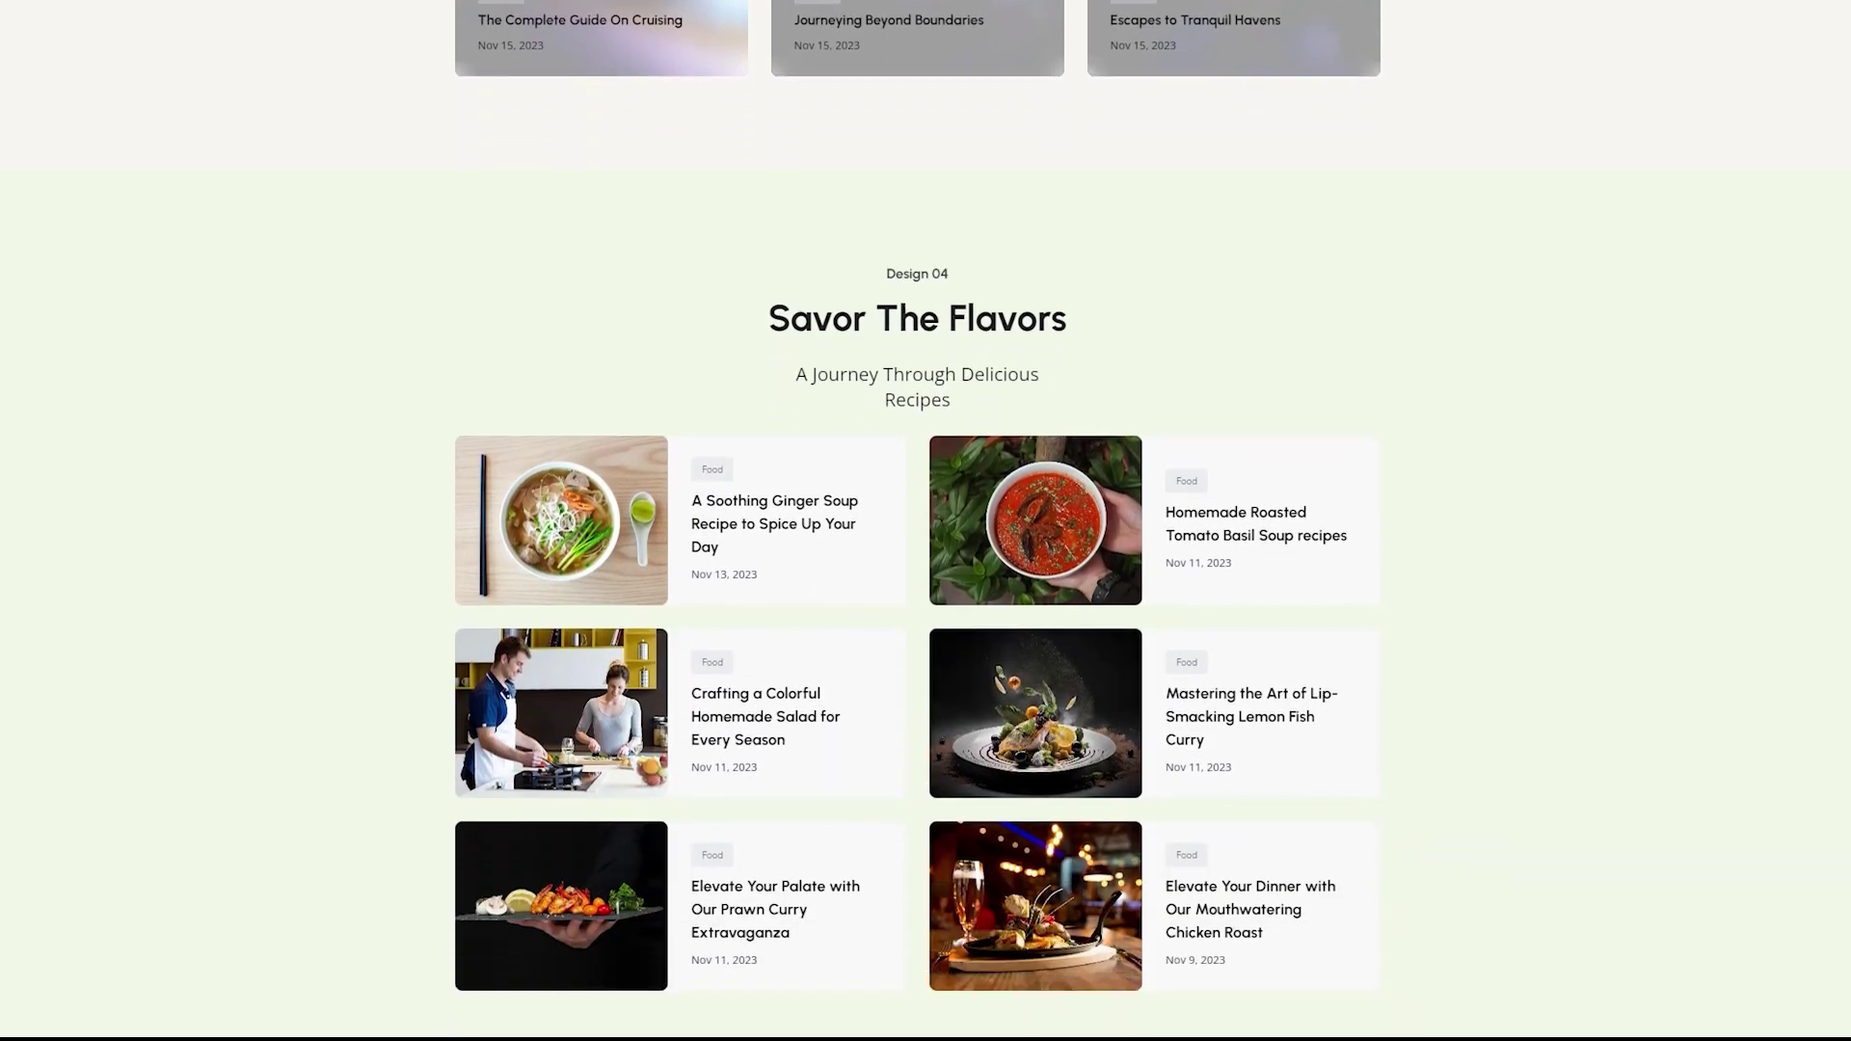